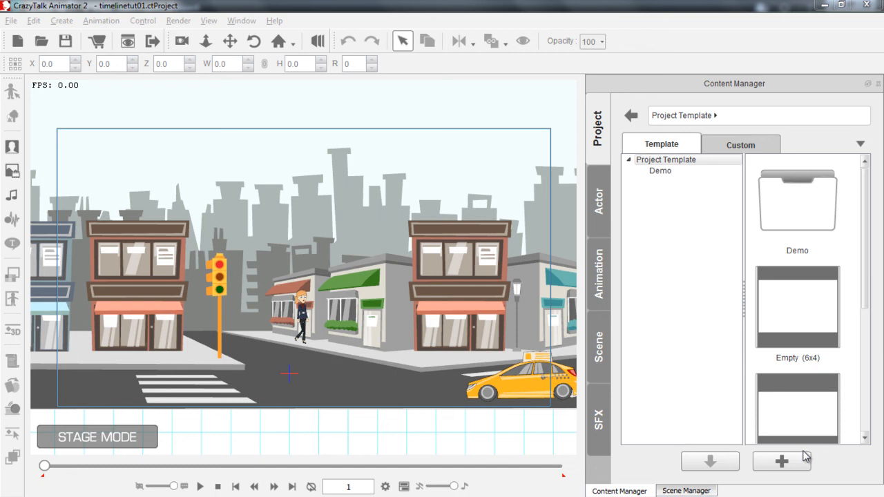
Play the street scene's animation and stop playback.
click(200, 488)
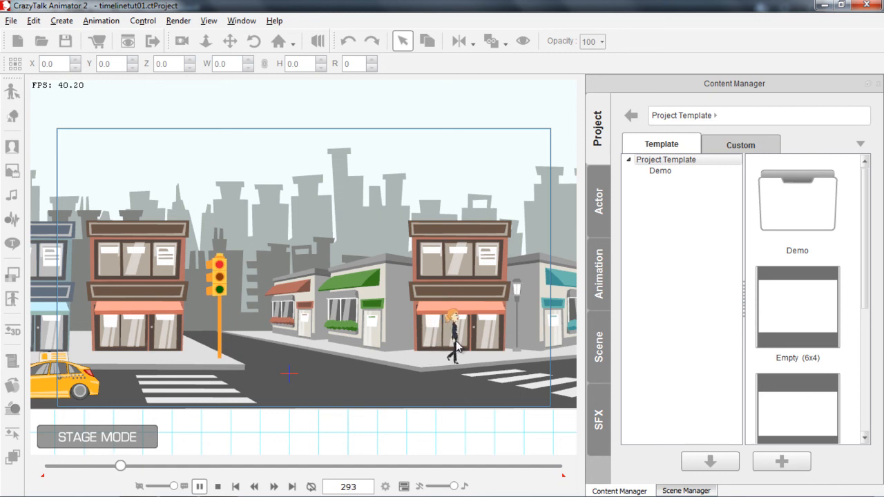
click(218, 487)
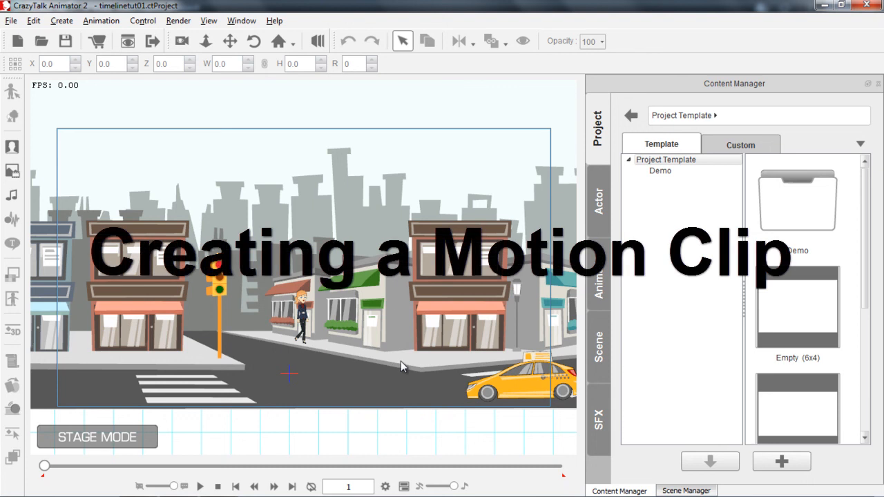
Add the Emma character template to the stage at the taxi.
drag(482, 391, 344, 371)
scroll(418, 408, up, 1)
drag(438, 354, 360, 315)
click(366, 330)
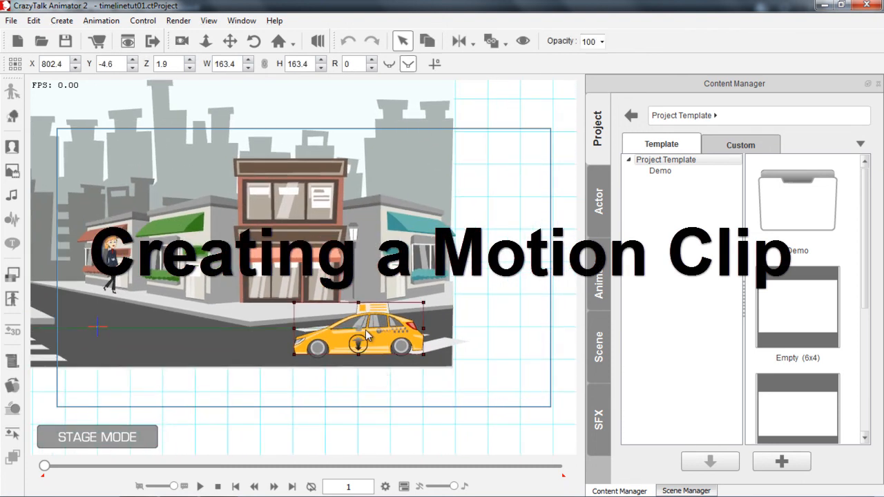
scroll(366, 335, up, 3)
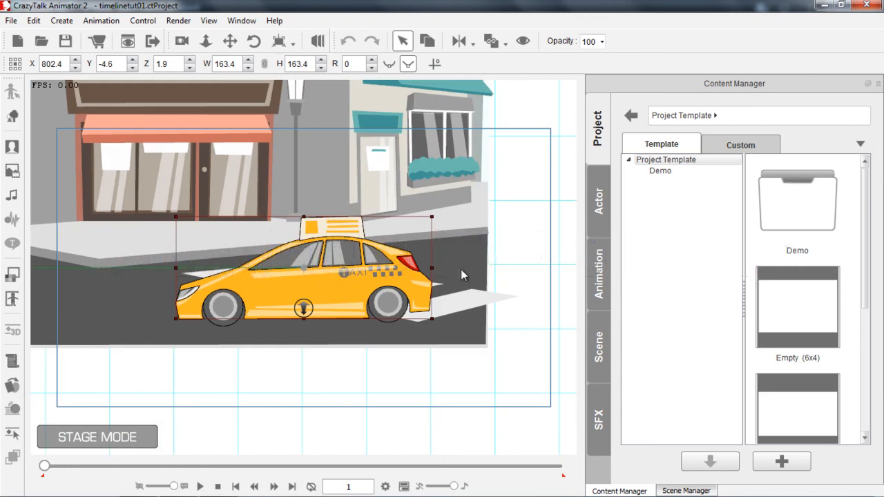
click(598, 203)
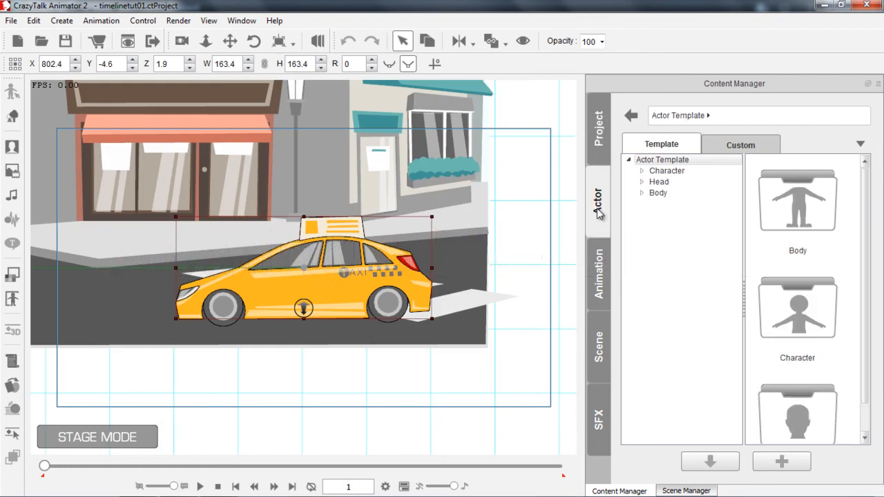
click(665, 170)
drag(864, 184, 853, 301)
drag(811, 264, 319, 261)
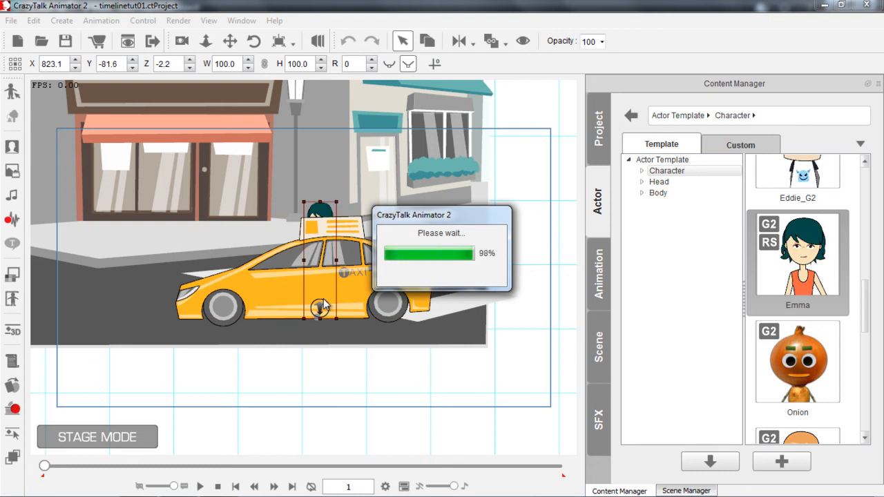
Bring Emma forward to Z 60.8 in front of the taxi and turn her sideways to face its front.
drag(320, 304, 322, 320)
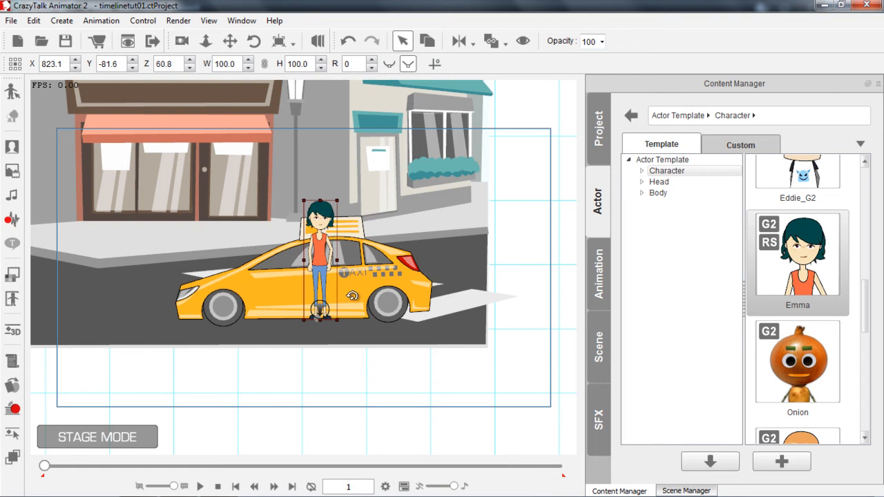
drag(366, 266, 414, 305)
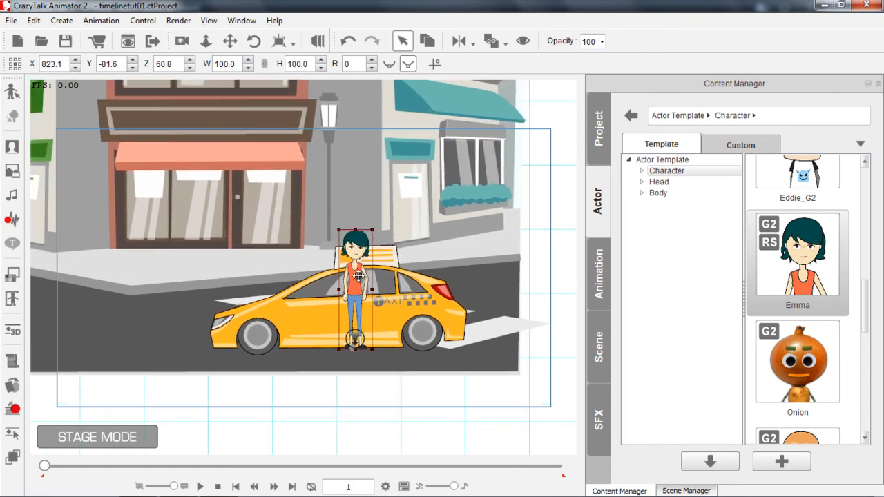
key(1)
key(4)
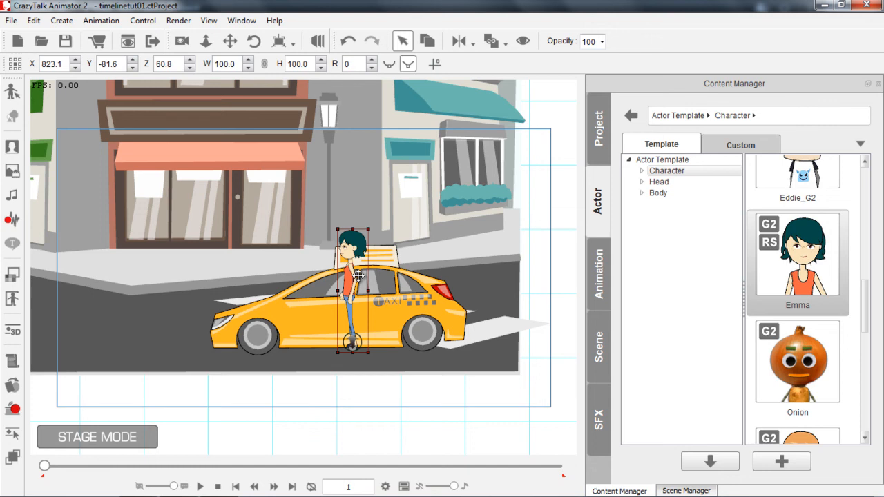
Stand Emma on the taxi's roof at about X 842, Y 38.
drag(346, 287, 358, 212)
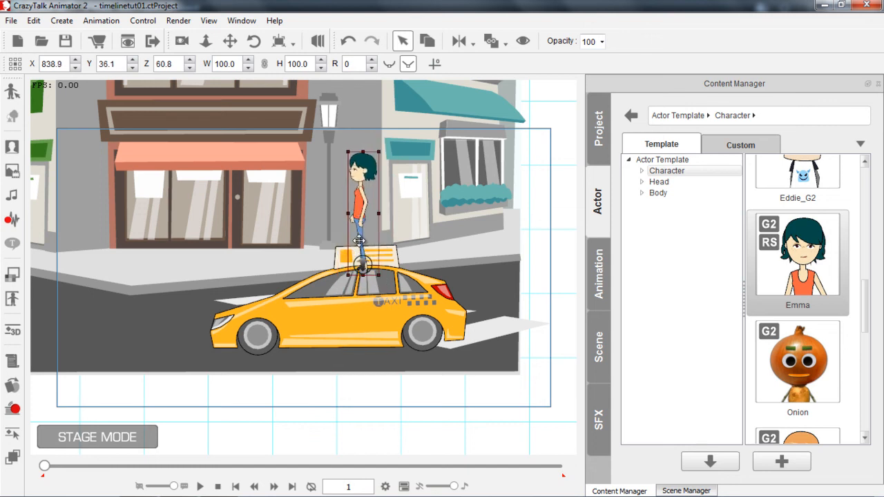
scroll(250, 276, down, 2)
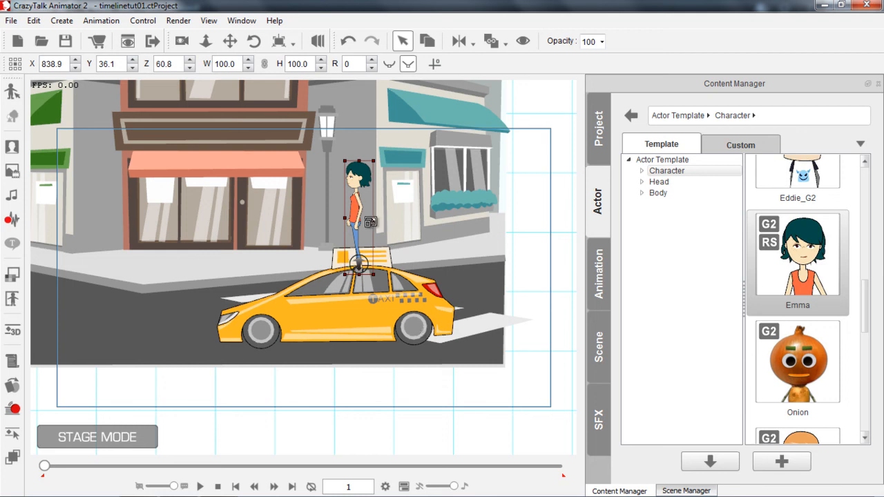
drag(359, 215, 361, 214)
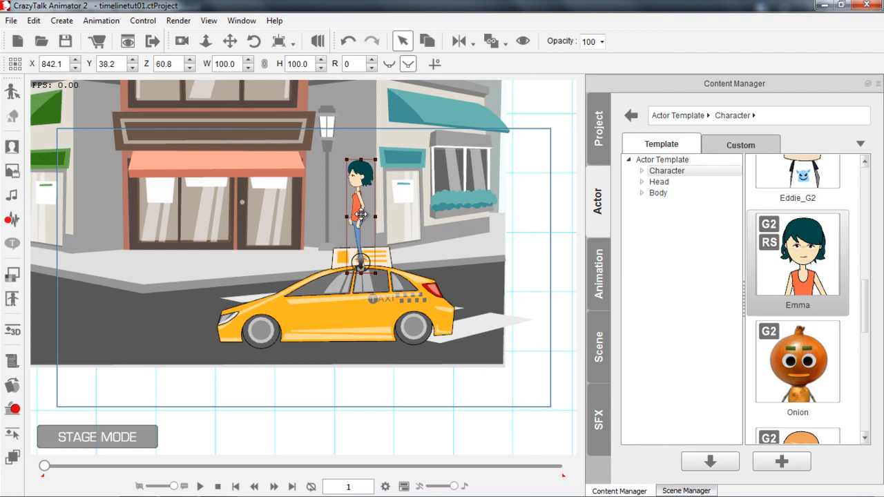
Link Emma to the taxi.
click(506, 43)
click(515, 60)
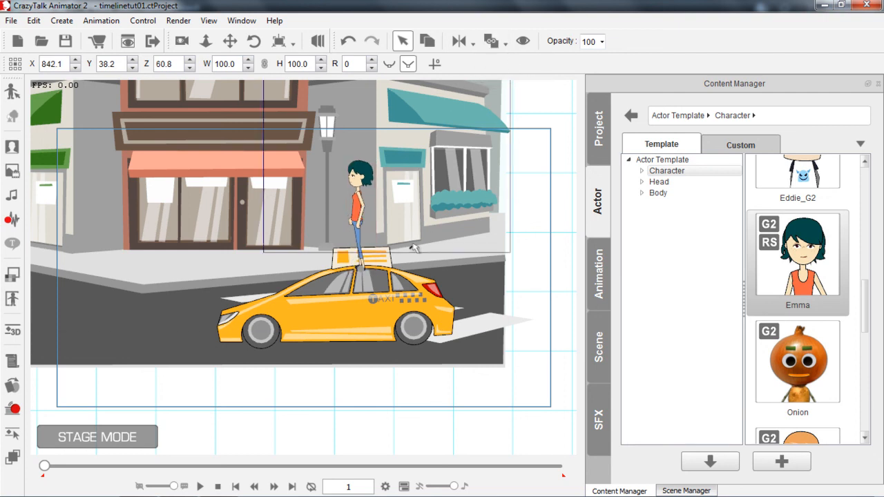
click(360, 292)
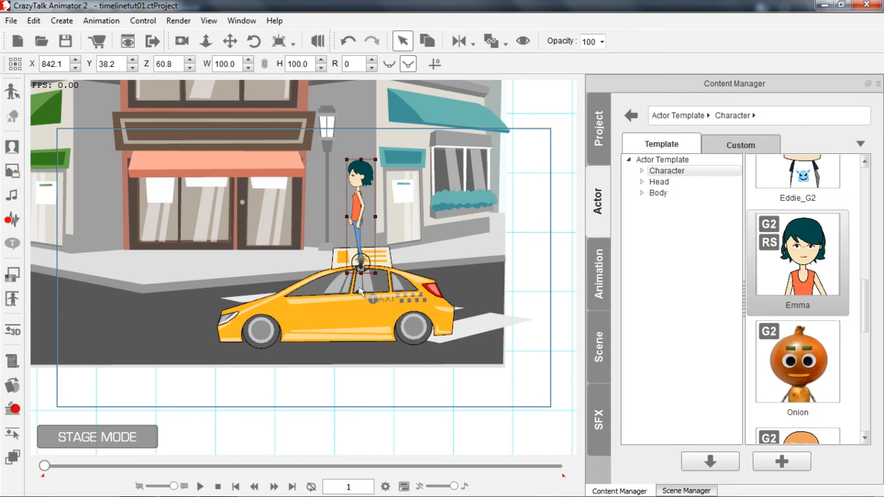
Play the animation twice to check how Emma moves with the taxi, pausing the second playback at frame 61.
drag(199, 247, 366, 260)
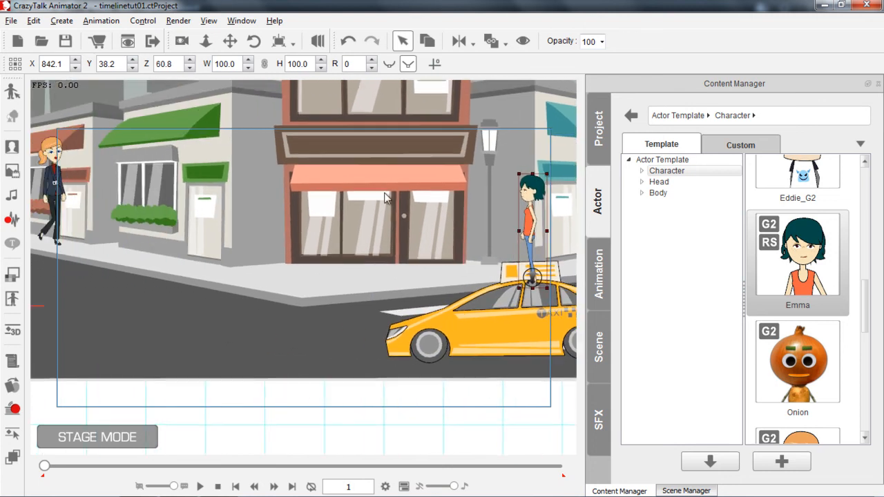
scroll(378, 180, down, 2)
scroll(339, 178, down, 2)
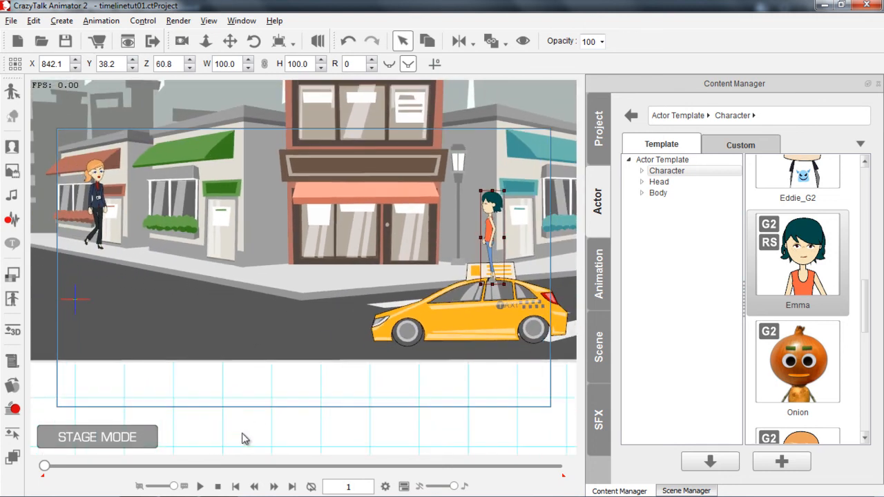
click(200, 487)
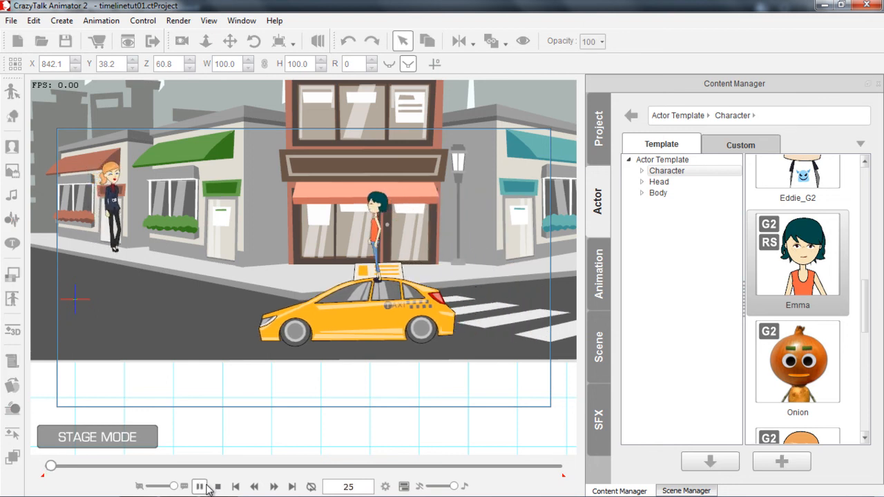
click(217, 487)
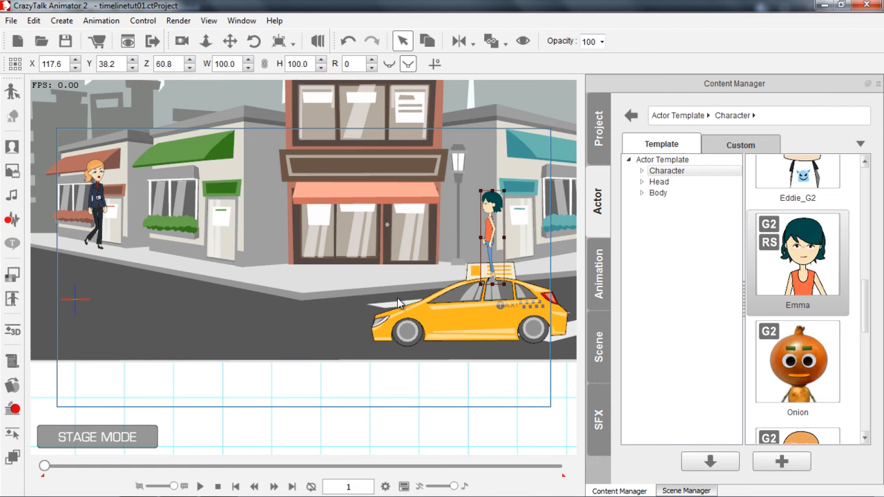
drag(296, 308, 285, 337)
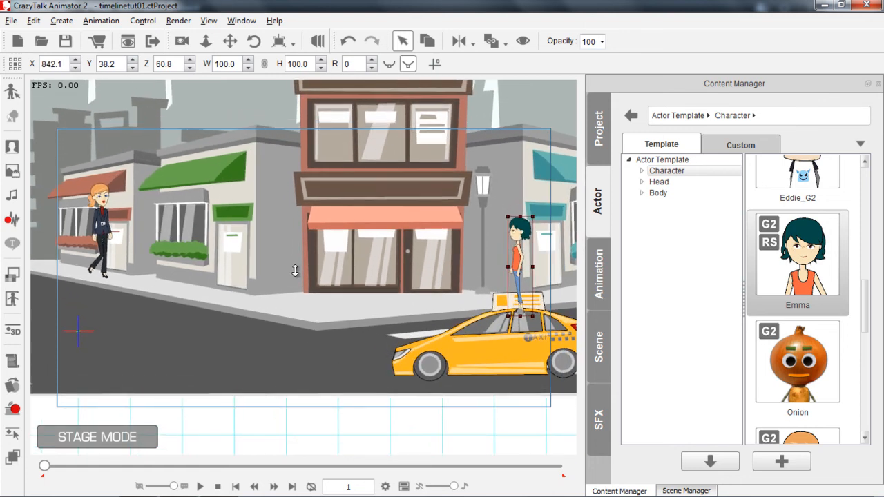
click(200, 487)
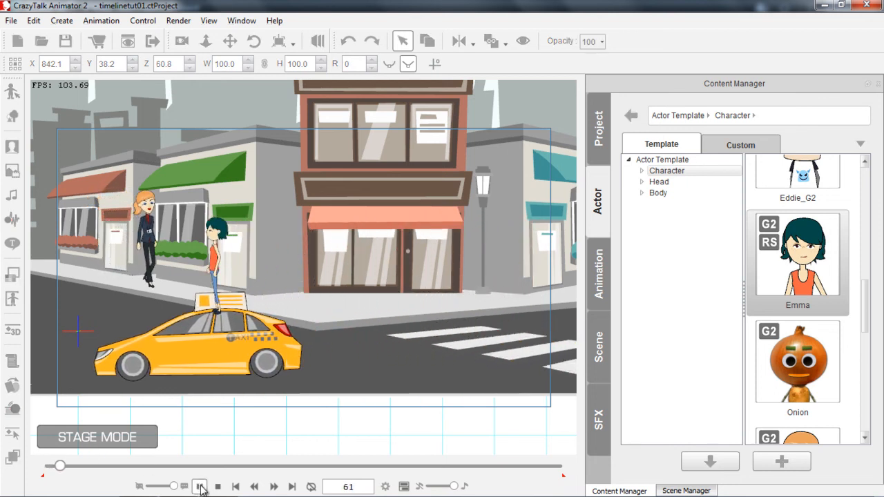
click(200, 487)
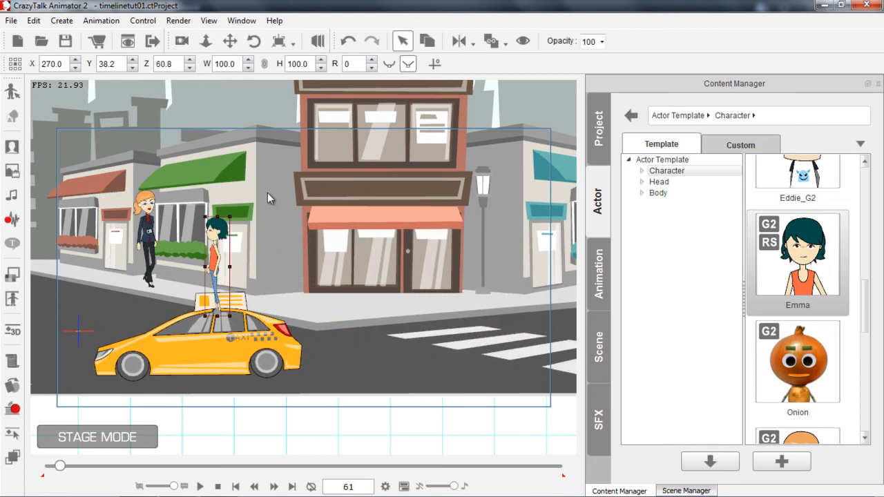
Open the timeline and show Emma's 3D Motion tracks.
drag(310, 316, 398, 322)
drag(359, 277, 340, 202)
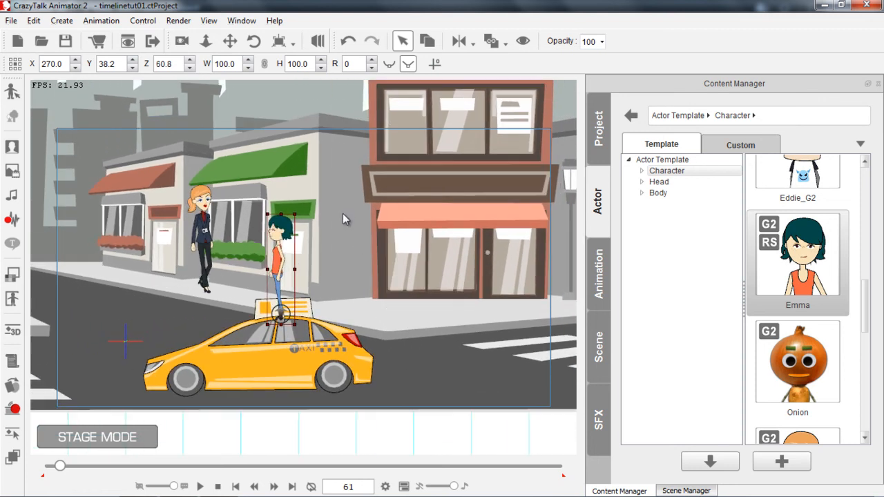
key(F3)
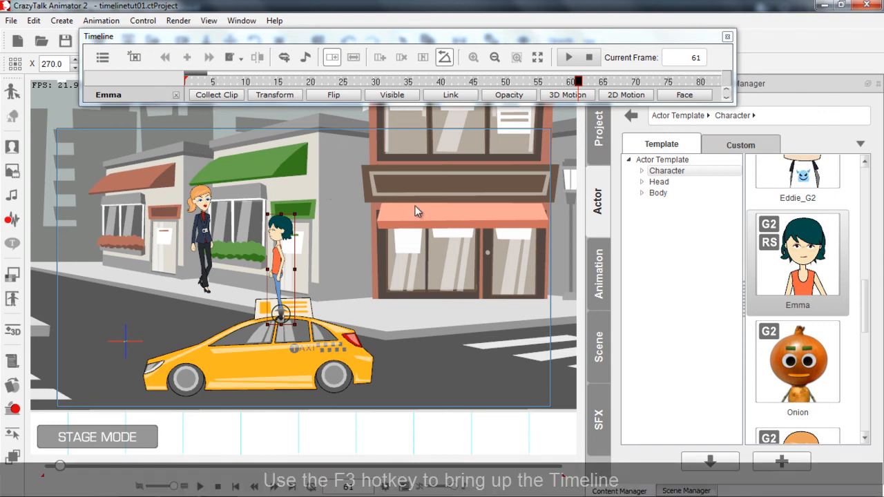
click(561, 96)
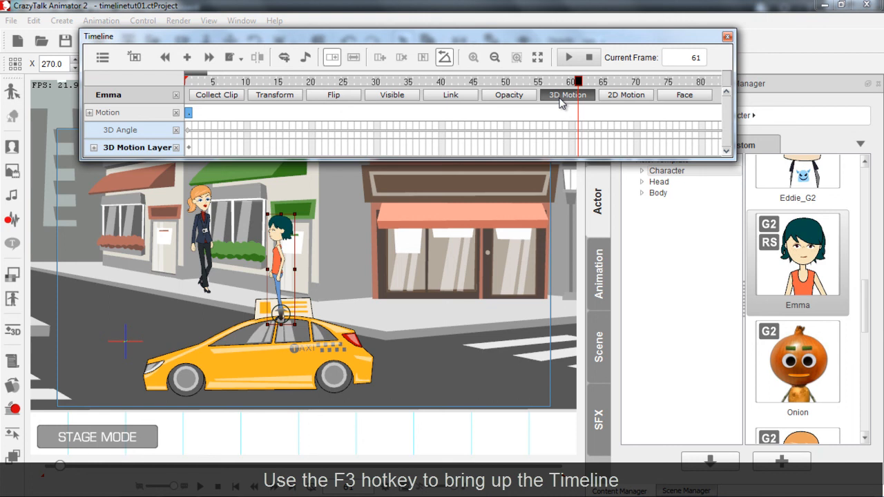
Go to frame 50 and open the 3D Motion Key Editor for Emma.
click(501, 82)
mouse_move(503, 83)
mouse_down()
mouse_move(565, 83)
mouse_move(509, 85)
mouse_up()
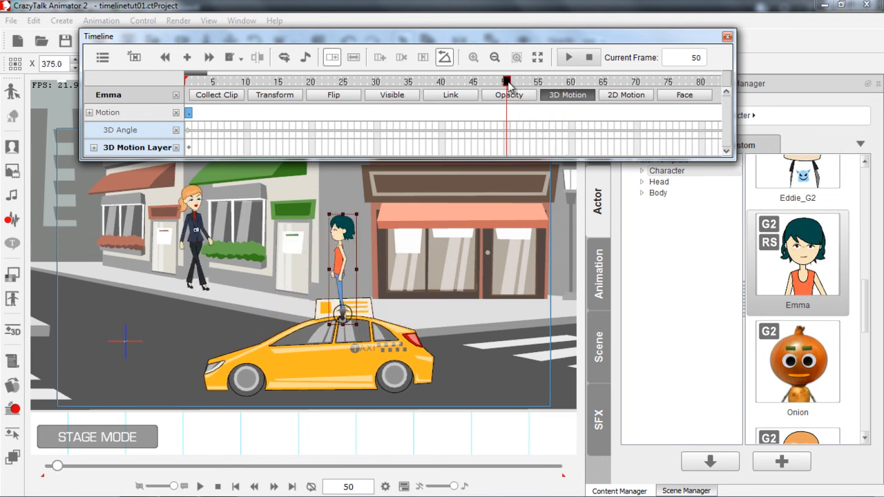
double_click(507, 146)
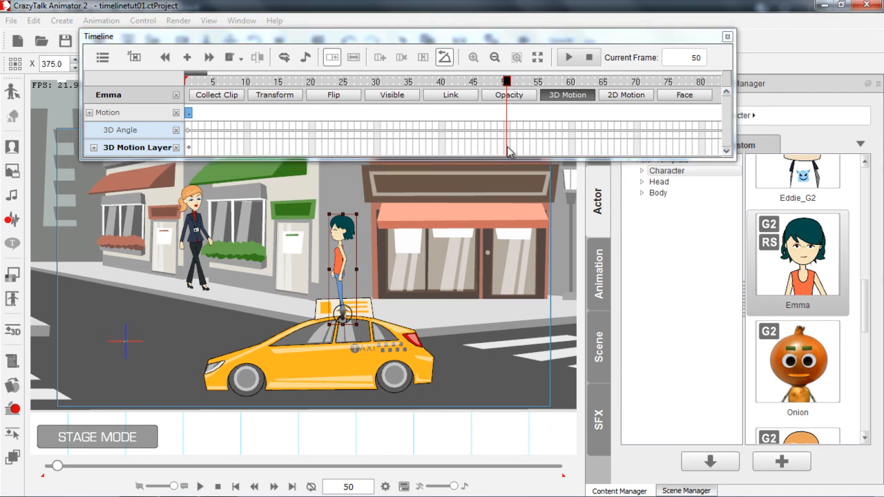
drag(649, 40, 574, 19)
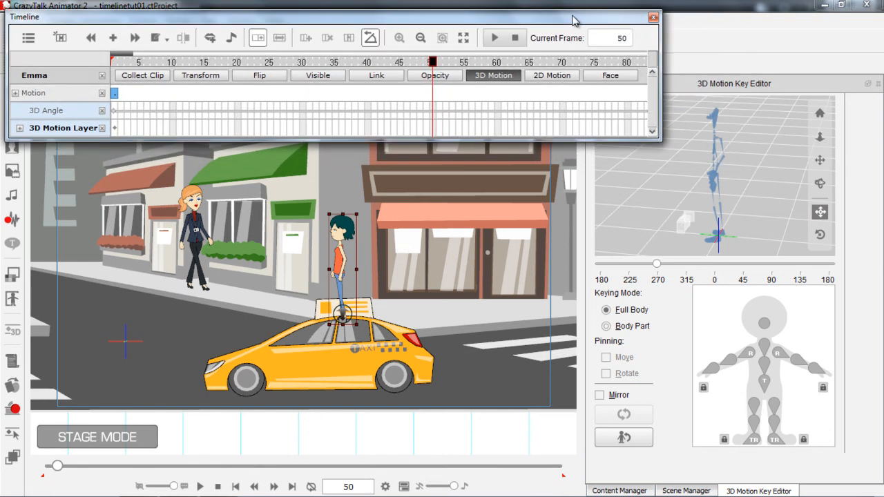
Try adding a key at frame 50 in Emma's 3D Motion Layer.
double_click(433, 130)
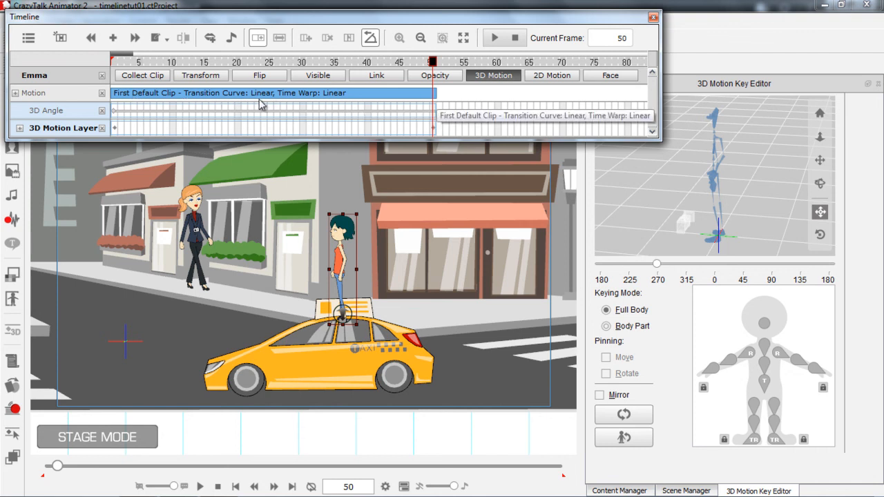
right_click(434, 128)
Examine the Motion Clip options, including Clip Auto Extend.
drag(356, 18, 413, 73)
click(34, 20)
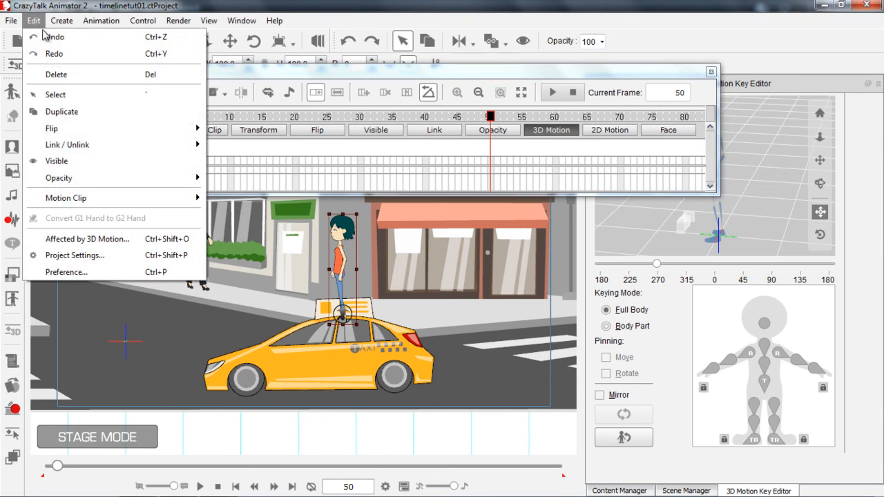
mouse_move(99, 198)
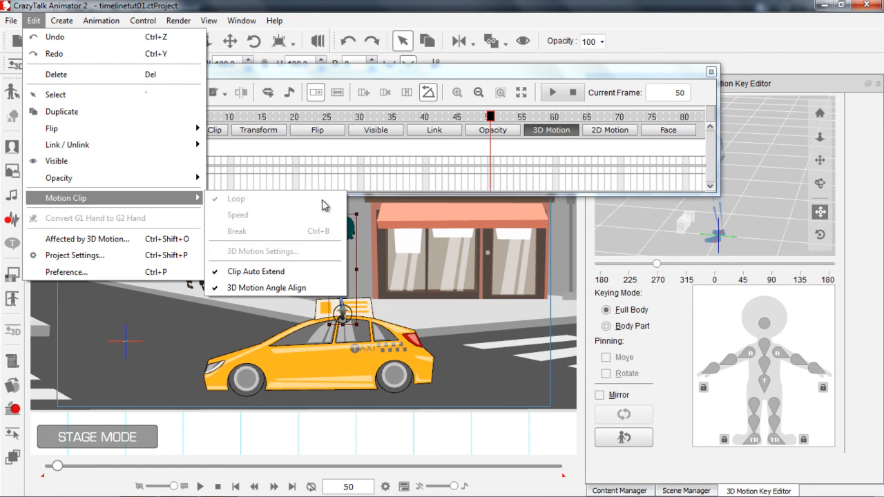
click(323, 80)
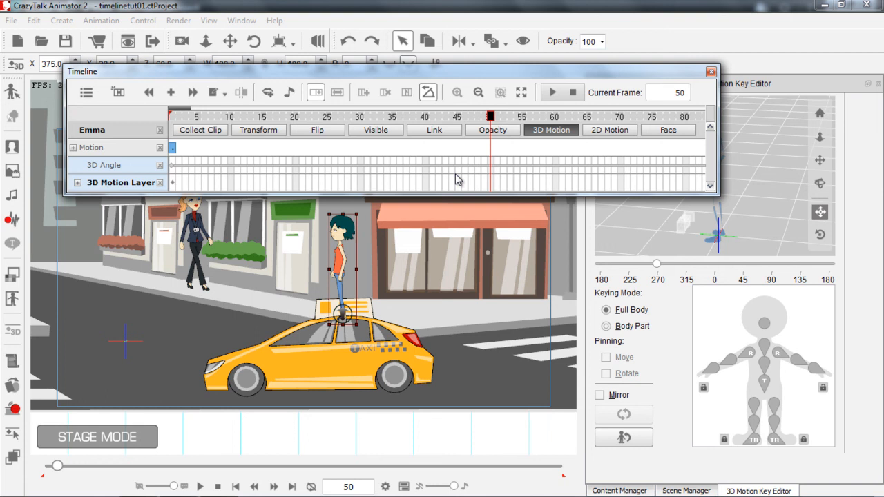
Add a key at frame 50 in Emma's 3D Motion Layer to extend the default motion clip to that frame.
double_click(491, 183)
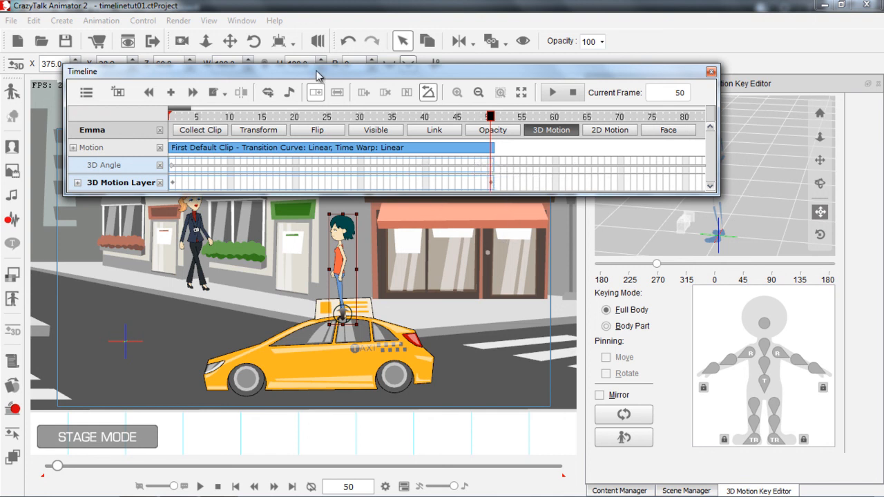
drag(318, 72, 279, 20)
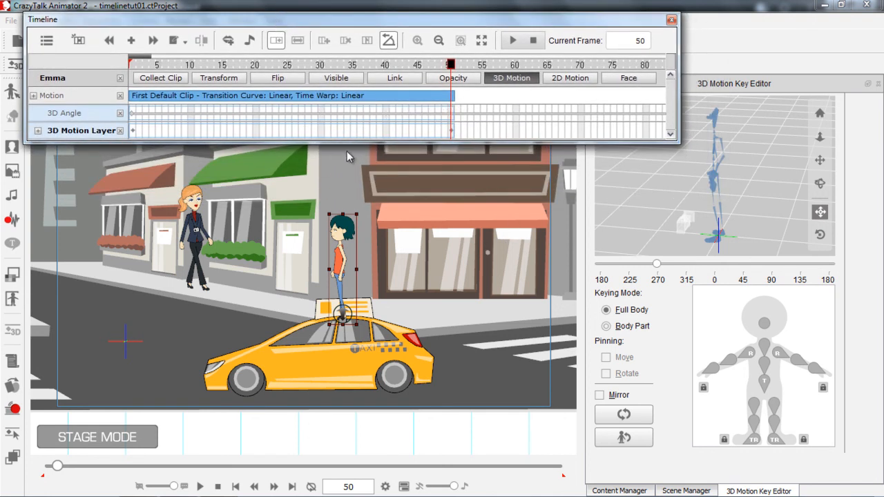
At frame 60, lower Emma's hips in the 3D Motion Key Editor so her knees bend.
drag(389, 227, 337, 227)
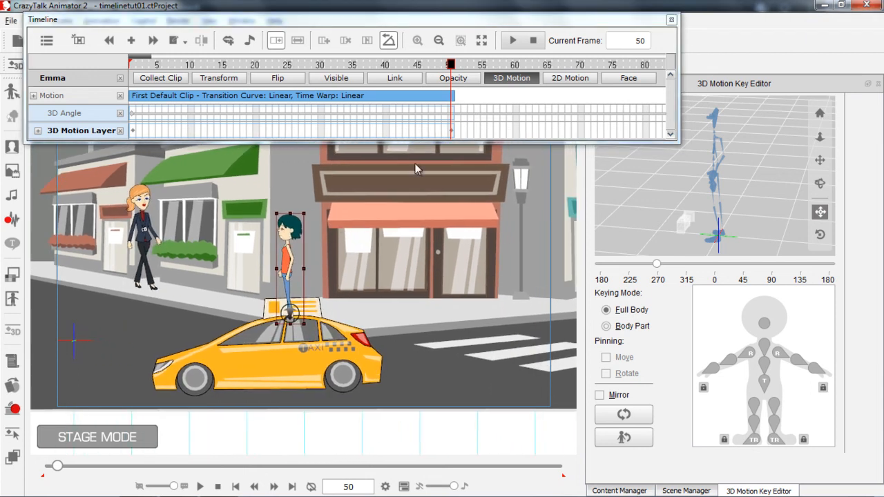
click(456, 66)
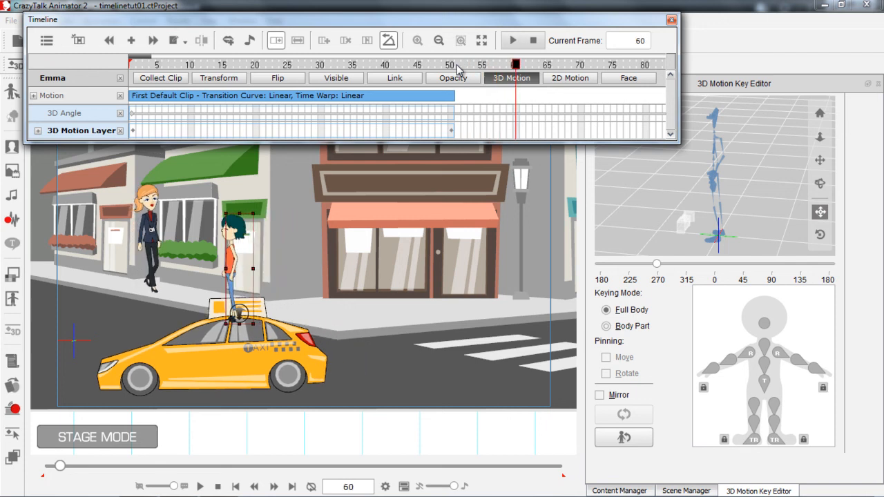
click(767, 383)
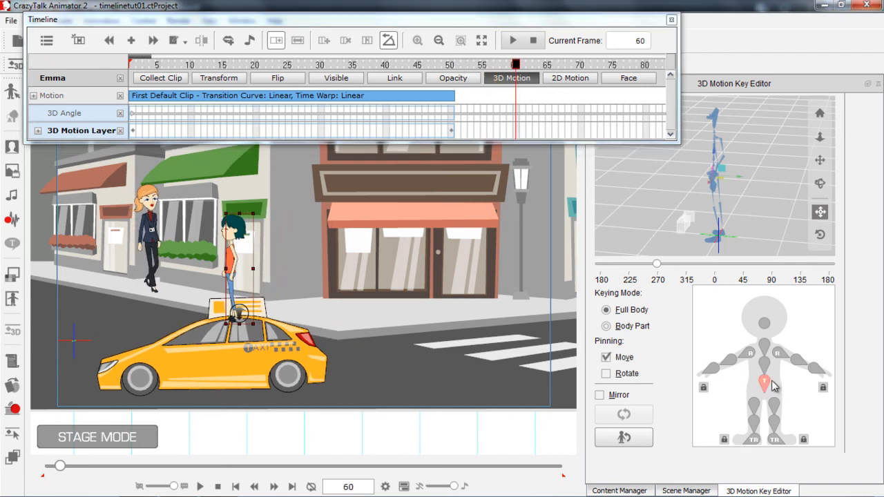
drag(724, 180, 728, 187)
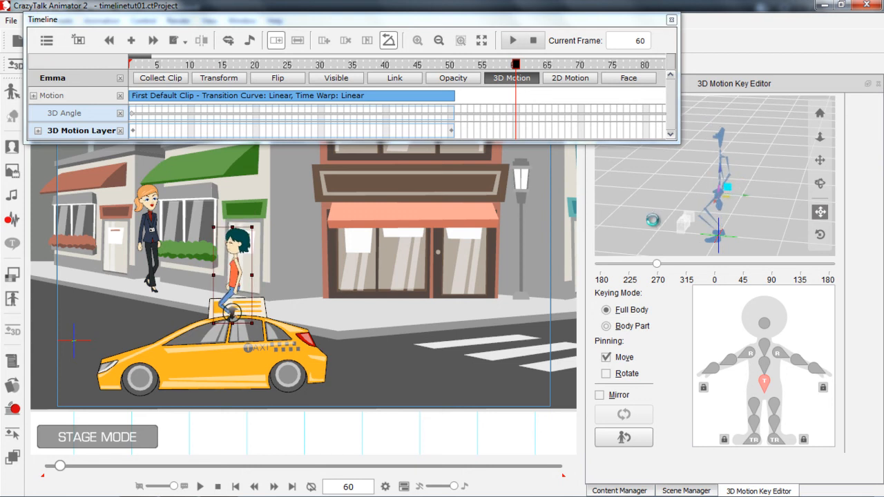
Lean Emma's torso forward by rotating the spine at frame 60, and shift her hips slightly back to balance the crouch.
drag(346, 329, 418, 325)
scroll(420, 314, up, 2)
scroll(422, 312, up, 2)
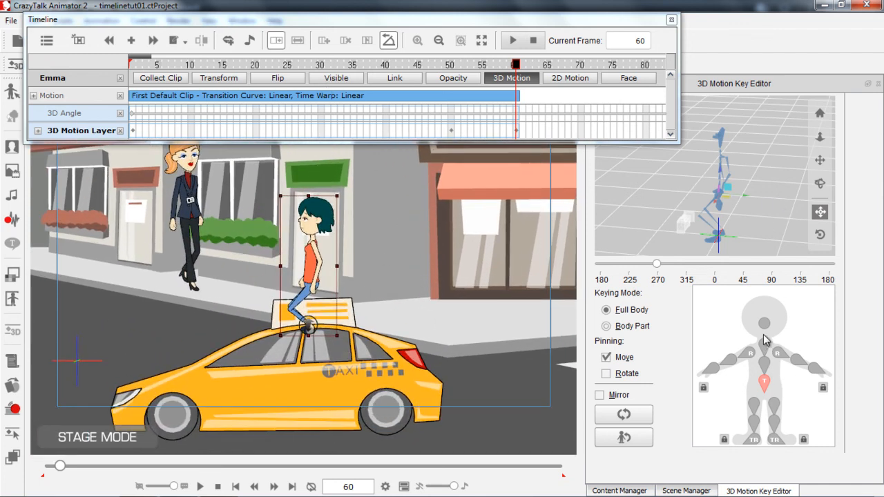
click(765, 362)
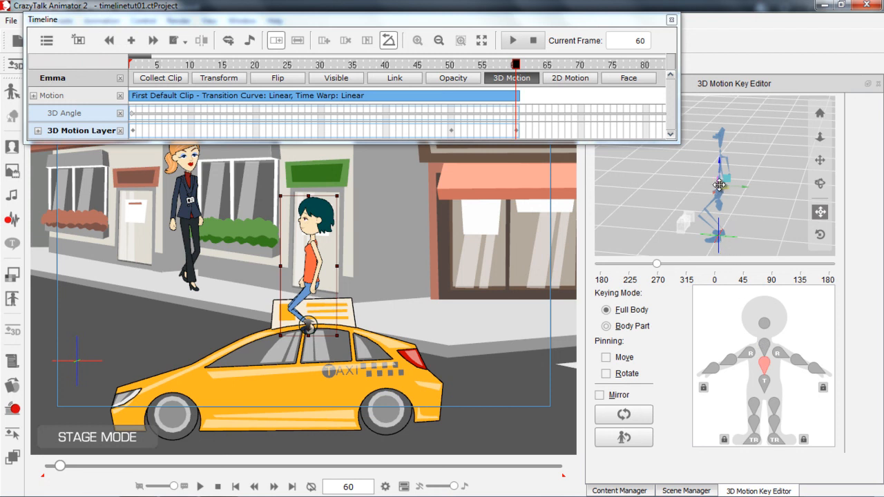
key(e)
drag(733, 170, 717, 160)
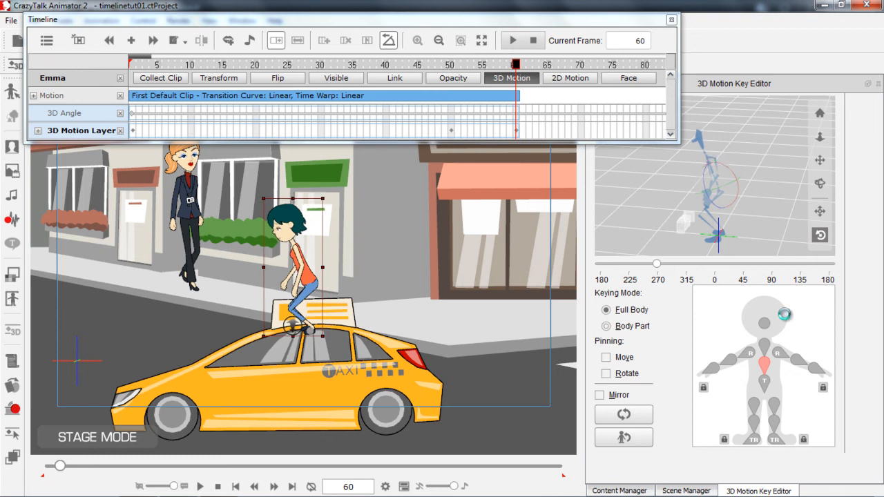
click(766, 384)
mouse_move(741, 198)
mouse_down()
mouse_move(756, 199)
mouse_move(748, 198)
mouse_up()
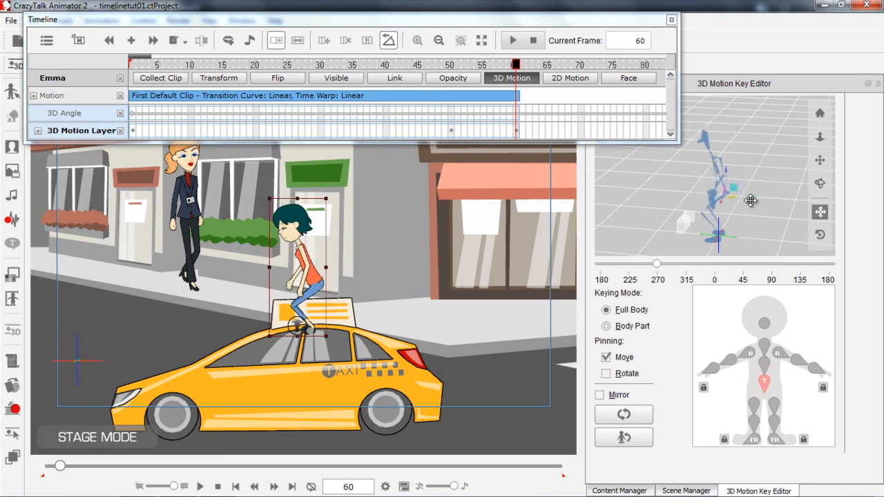
Step back and forth frame by frame from frame 50 to examine Emma's transition from standing to crouching.
click(450, 65)
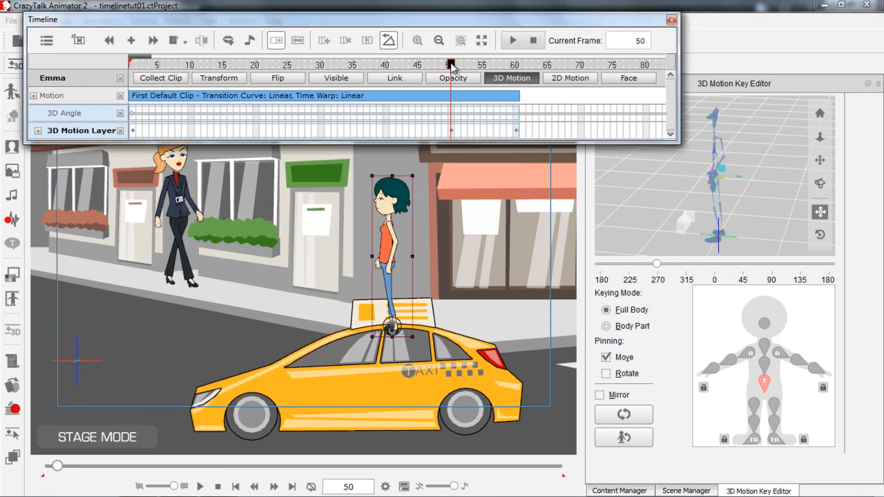
key(Right)
key(Right)
key(Right)
key(Right)
key(Right)
key(Right)
key(Right)
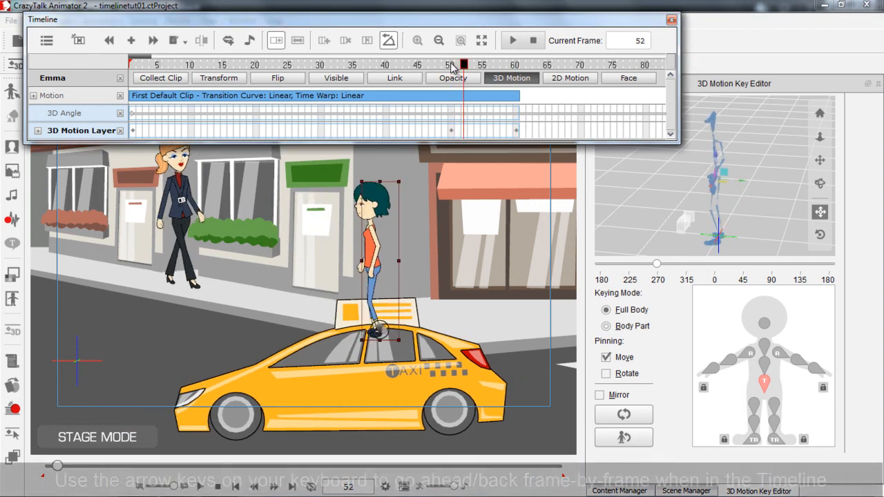
key(Right)
key(Right)
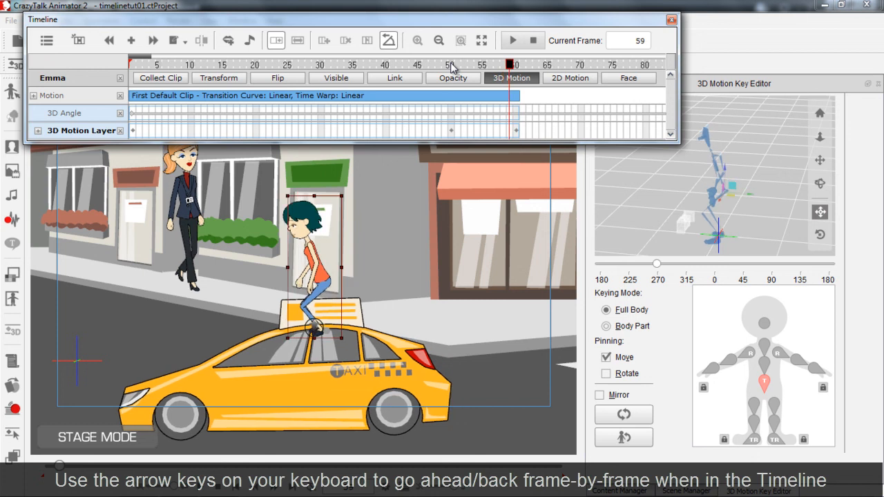
key(Left)
key(Left)
key(Left)
key(Left)
key(Left)
key(Left)
key(Left)
key(Left)
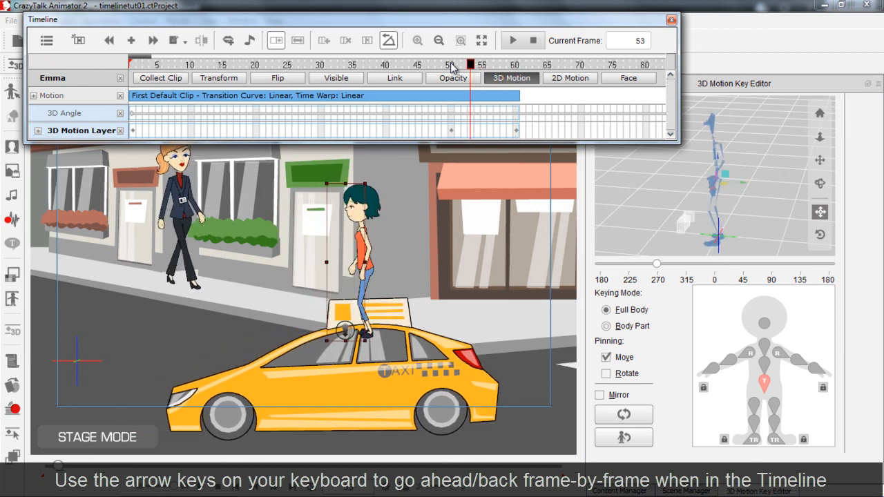
key(Right)
key(Right)
key(Right)
key(Right)
key(Right)
key(Right)
key(Right)
key(Right)
key(Right)
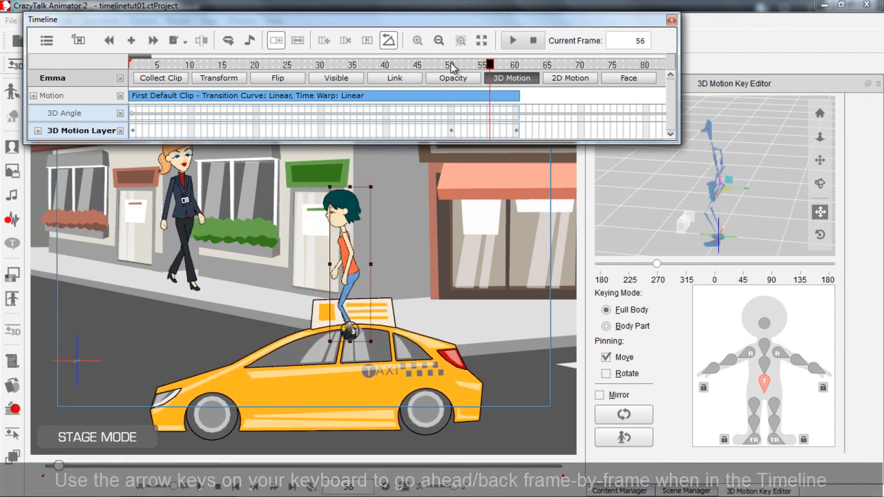
key(Right)
key(Right)
key(Right)
key(Right)
key(Right)
key(Right)
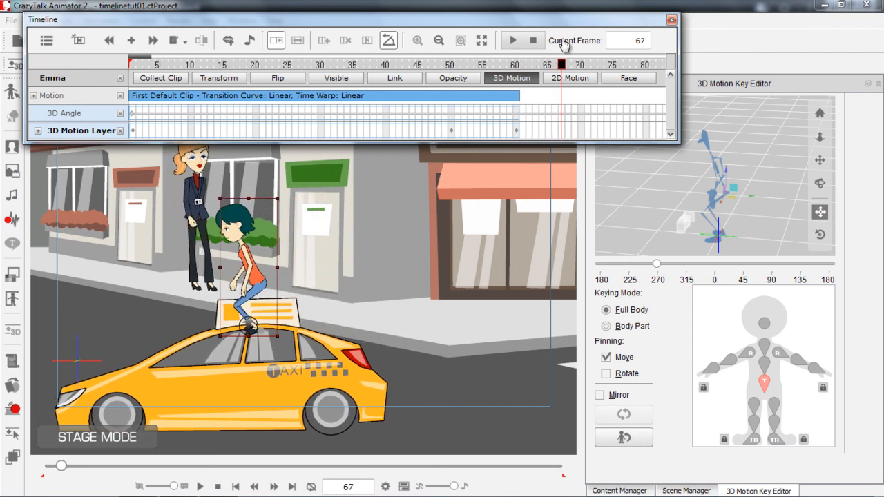
Add a key at frame 70 in Emma's 3D Motion Layer to hold the crouch, and scrub from frame 60 to check it.
click(580, 132)
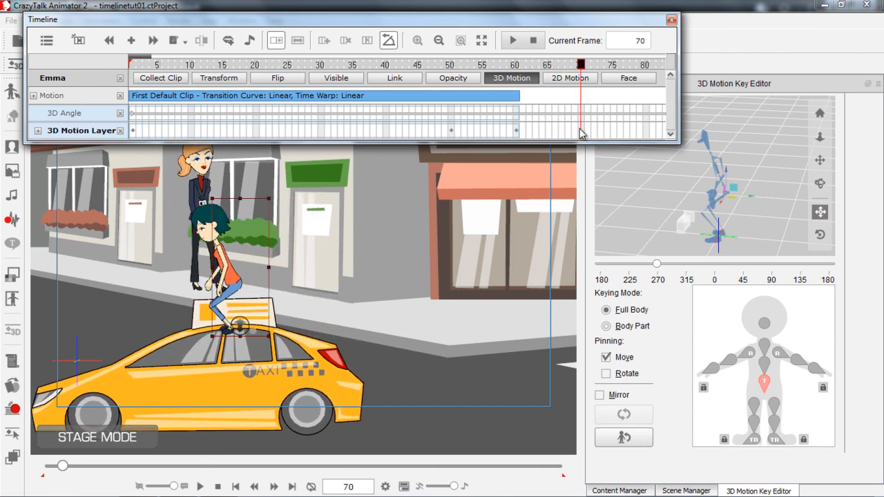
double_click(580, 132)
drag(516, 66, 584, 69)
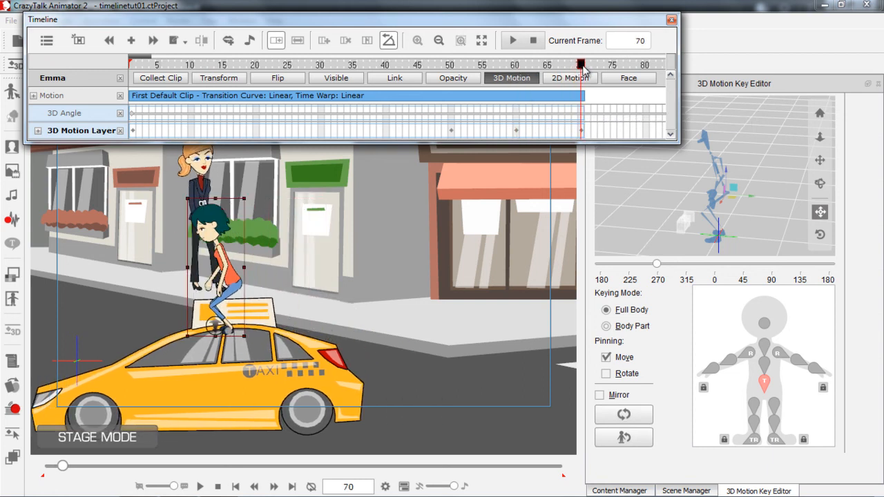
At frame 76, raise Emma's hips to straighten her legs and rotate her spine to lean the torso backward.
click(619, 66)
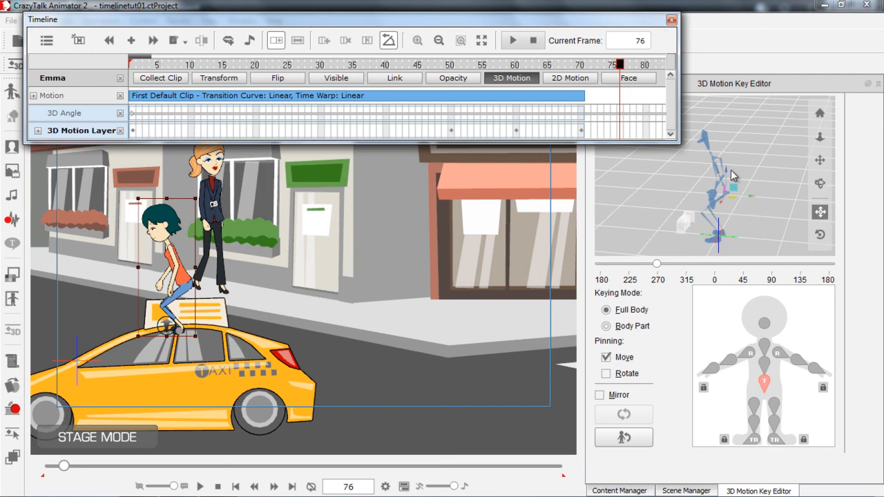
mouse_move(727, 170)
mouse_down()
mouse_move(725, 151)
mouse_move(750, 171)
mouse_move(733, 178)
mouse_up()
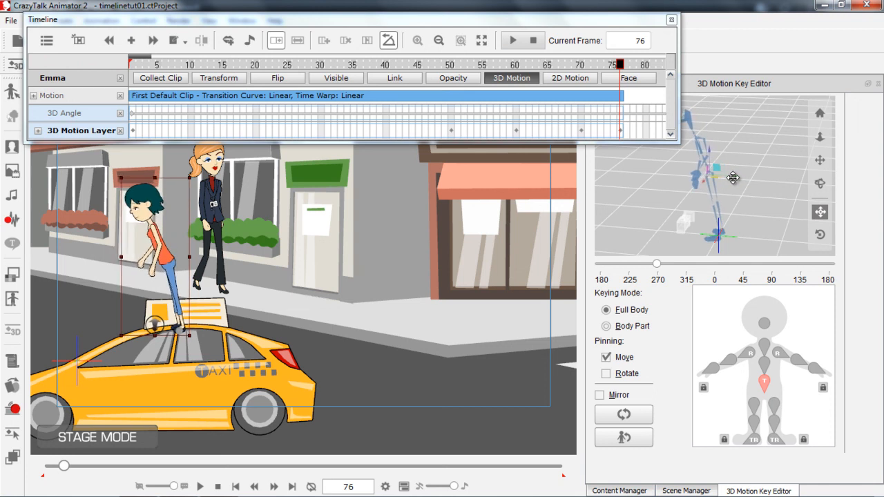
click(764, 366)
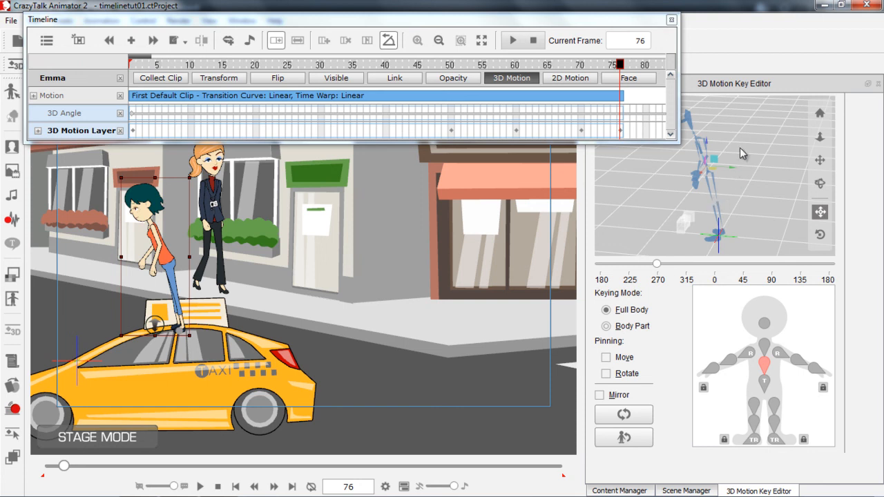
key(e)
drag(712, 145, 735, 162)
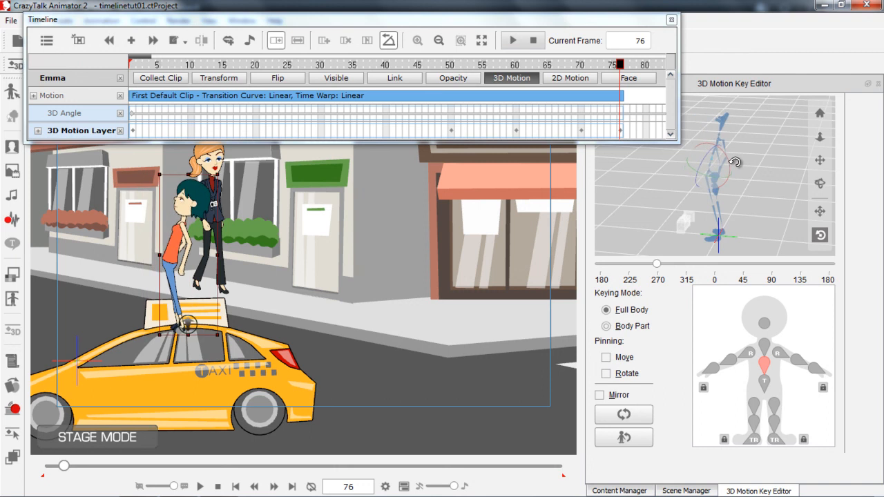
Turn on Mirror and rotate both of Emma's feet at frame 76 so the toes point downward.
click(719, 242)
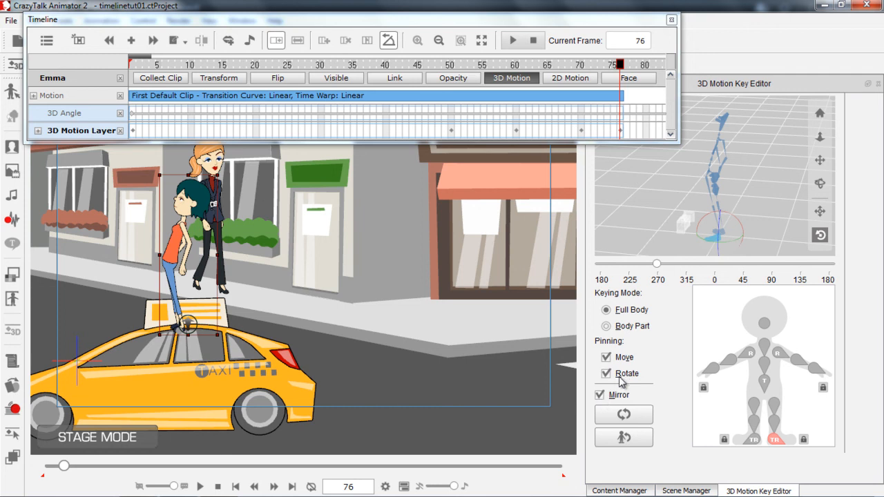
drag(738, 218, 709, 202)
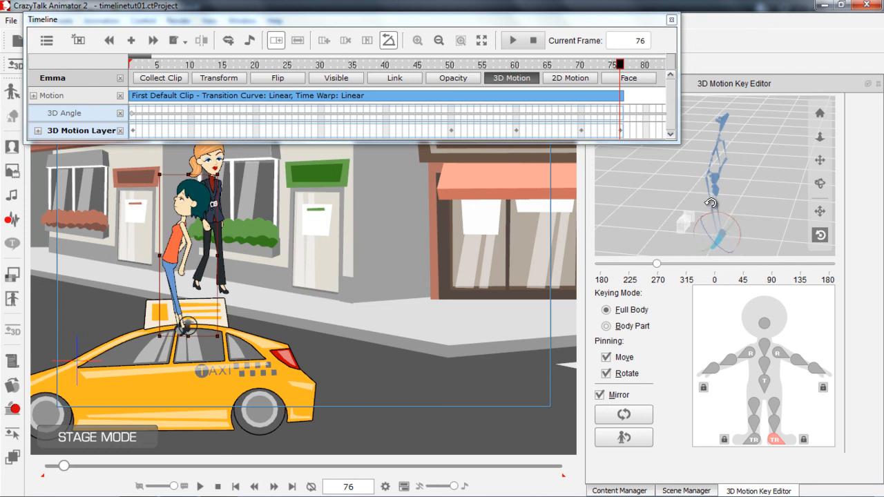
Play the animation from frame 50 to review Emma's motion, and return to frame 76.
click(452, 66)
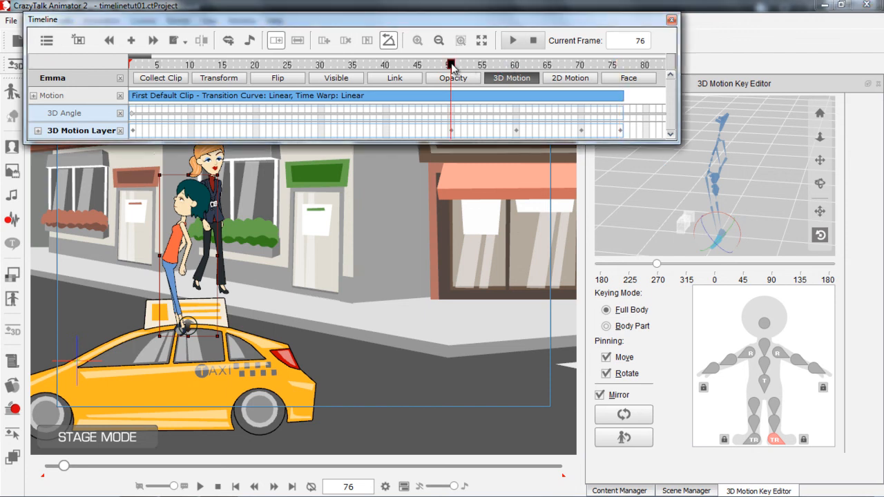
key(space)
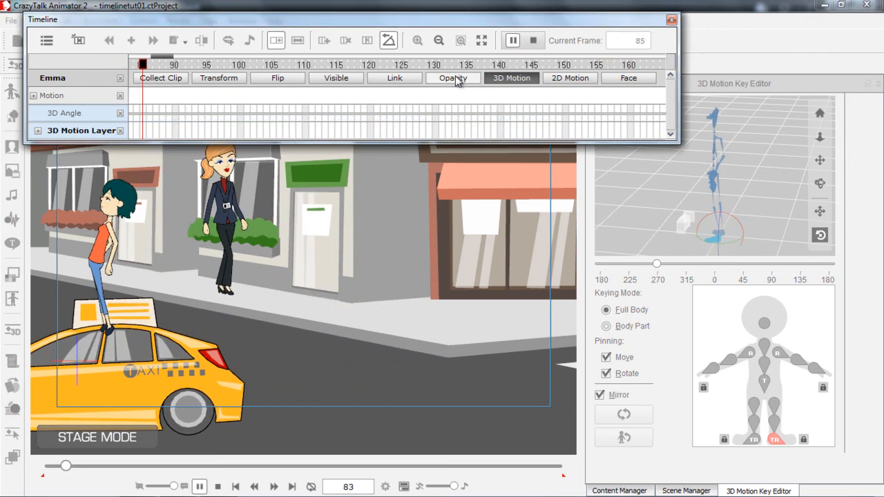
drag(168, 58, 150, 61)
click(352, 65)
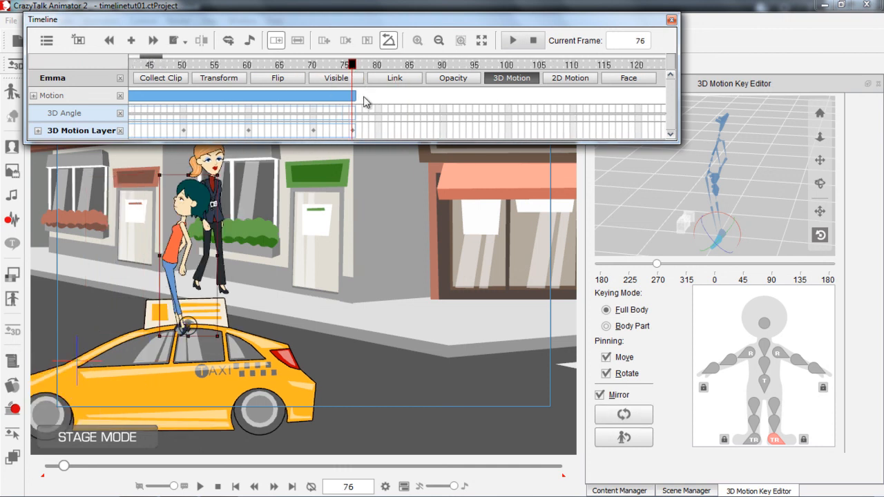
Add keys at frames 80 and 95 in Emma's 3D Motion Layer, extending the motion clip with the same pose.
click(377, 136)
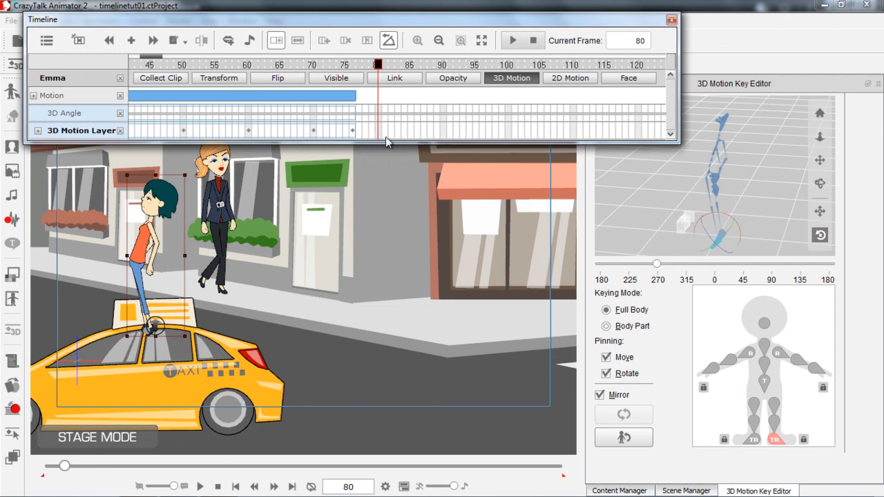
double_click(378, 132)
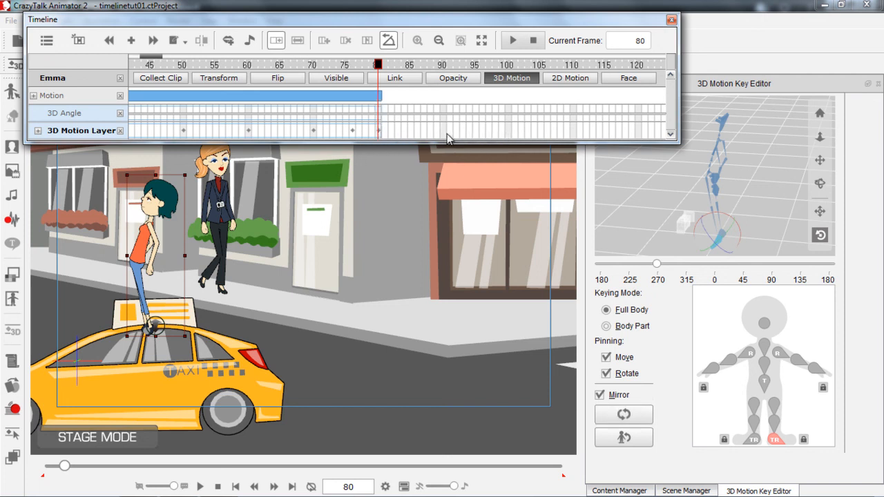
drag(484, 138, 477, 138)
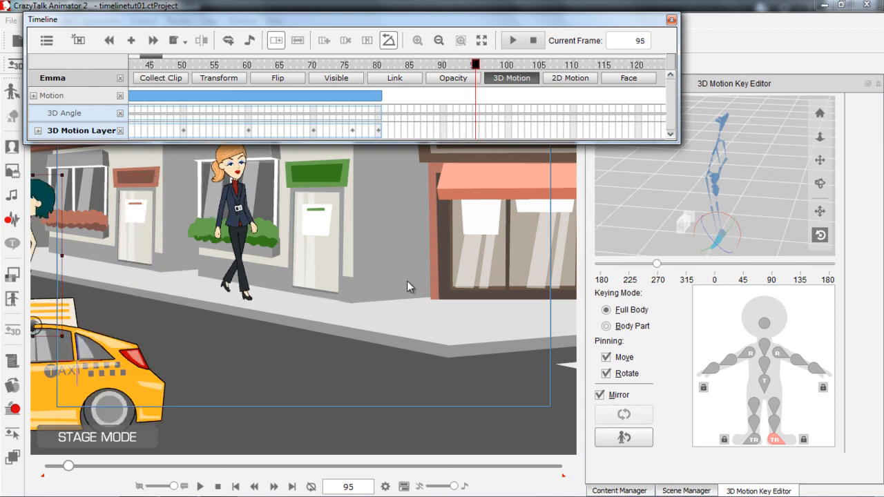
double_click(476, 131)
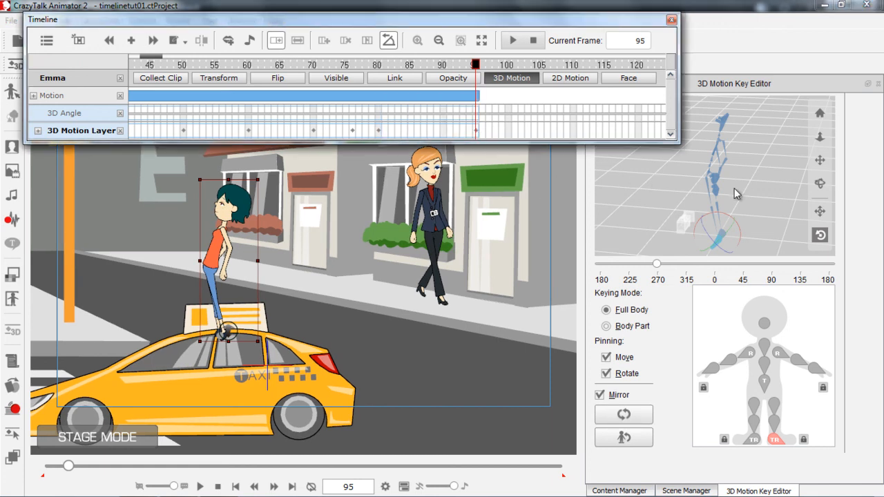
Bend Emma into a crouch at frame 95 by lowering her hips and rotating her spine to lean forward.
click(765, 380)
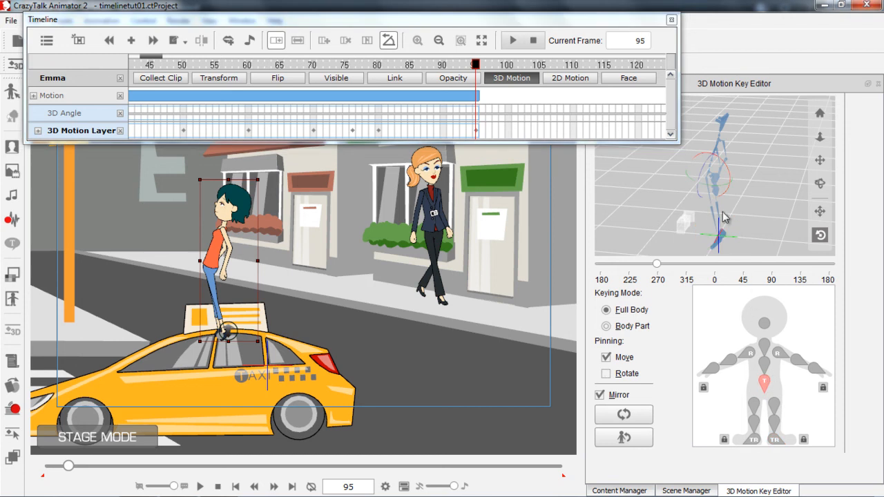
key(w)
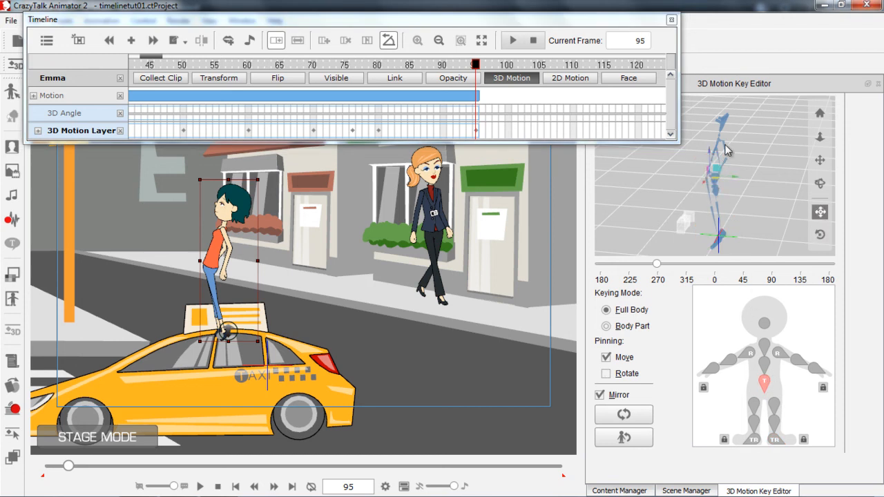
drag(713, 151, 750, 203)
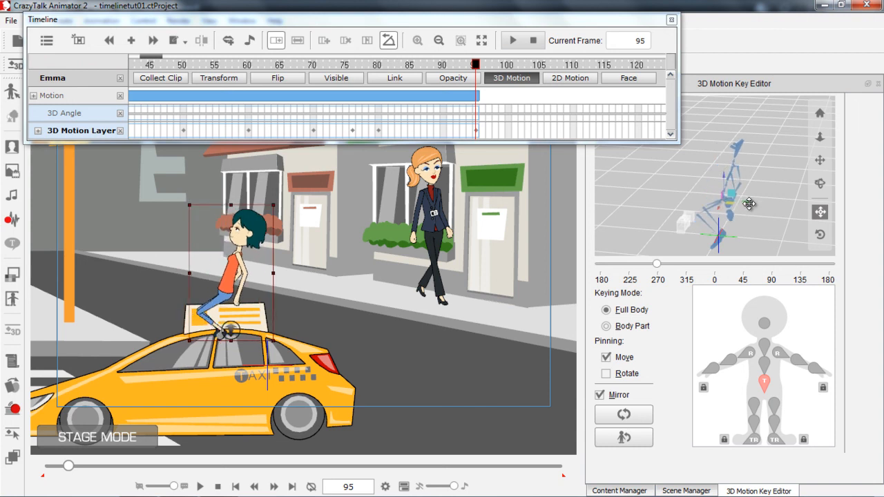
click(764, 362)
click(820, 235)
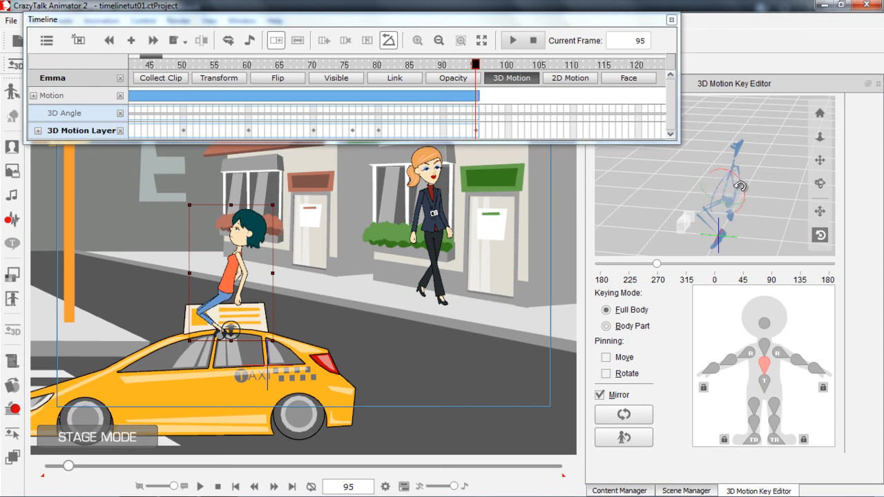
drag(742, 184, 722, 161)
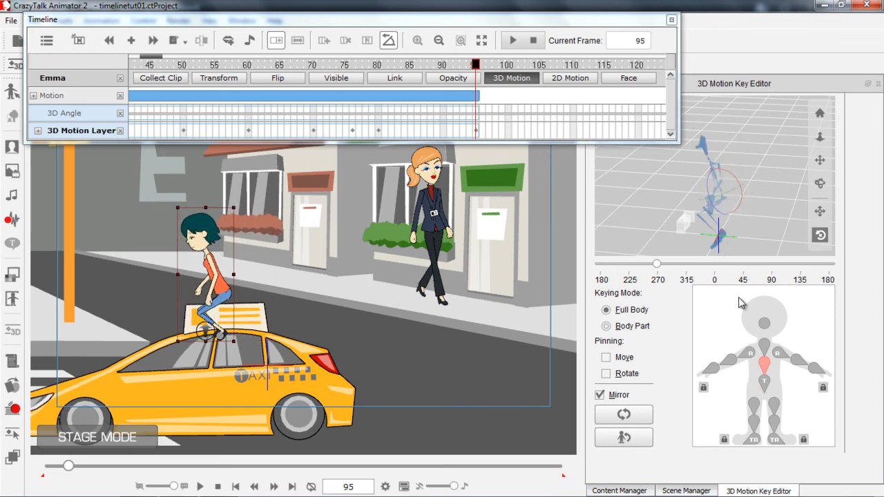
Rotate Emma's feet at frame 95 so they rest flat on the taxi roof.
click(754, 439)
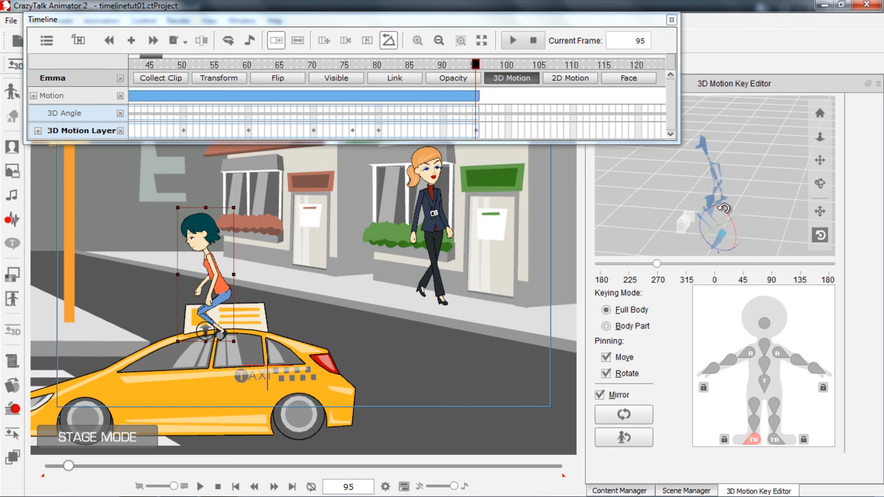
drag(729, 210, 740, 233)
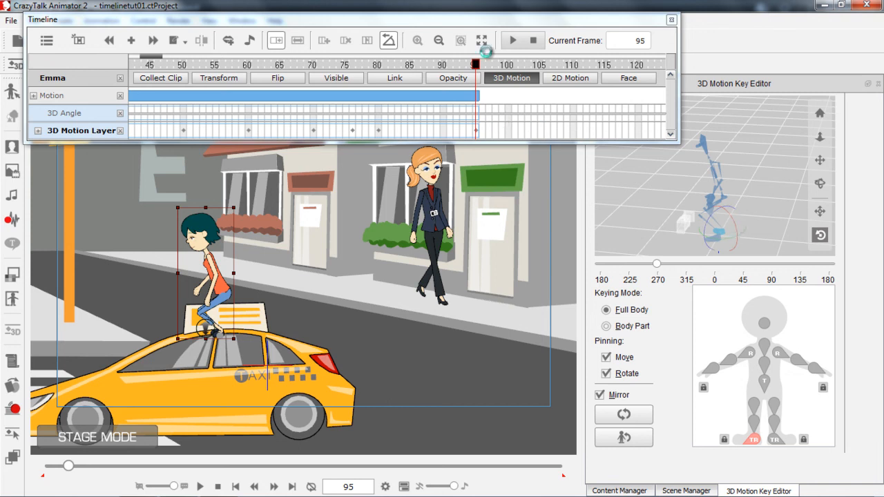
Play the animation from about frame 80 to review Emma's second crouch.
click(373, 66)
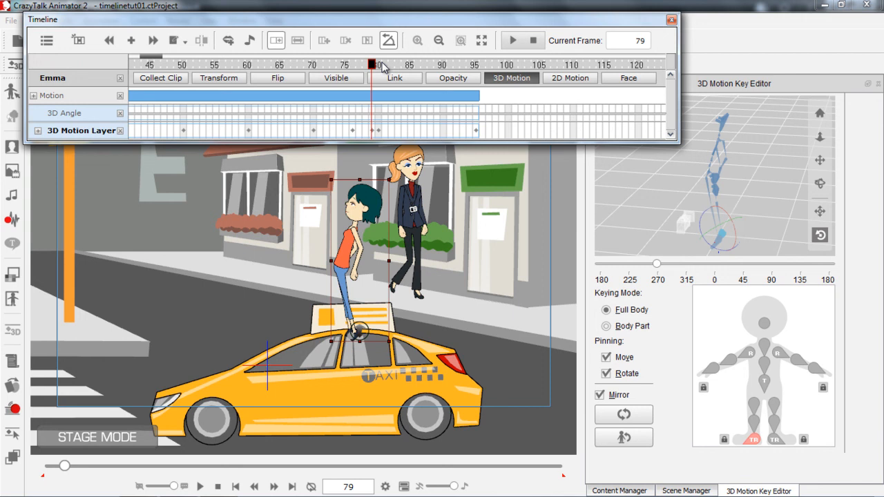
click(380, 65)
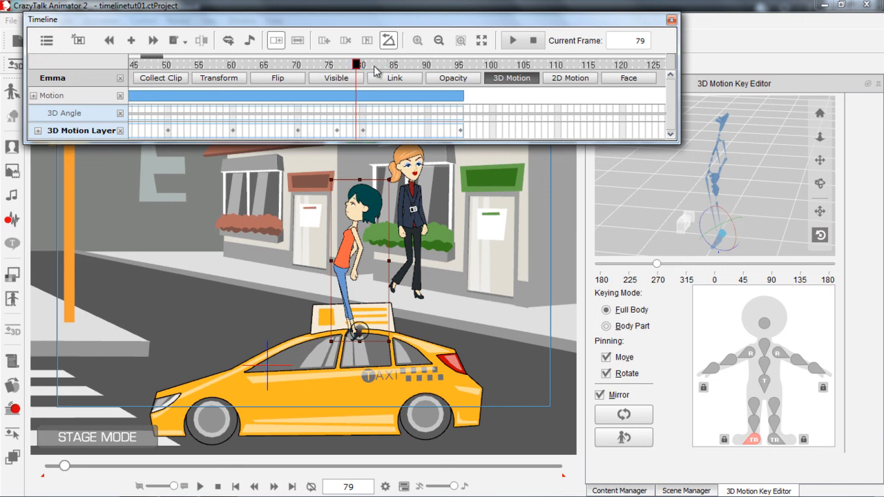
click(363, 64)
key(space)
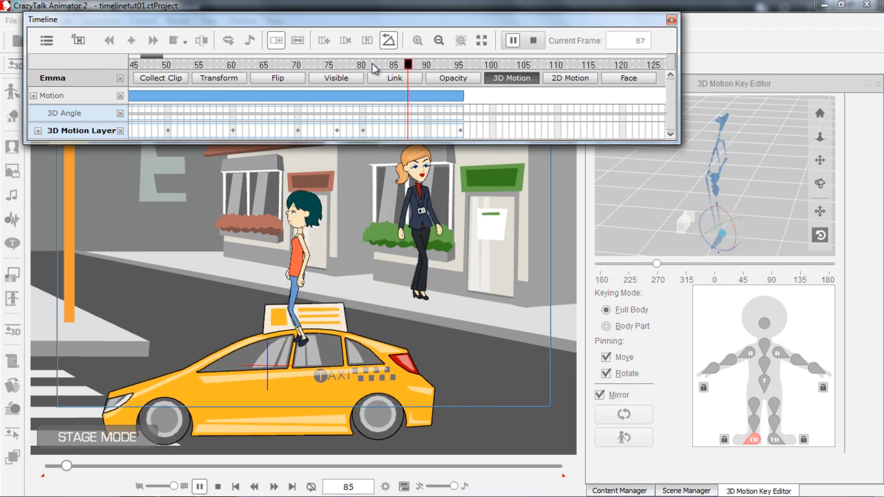
click(362, 64)
key(space)
key(space)
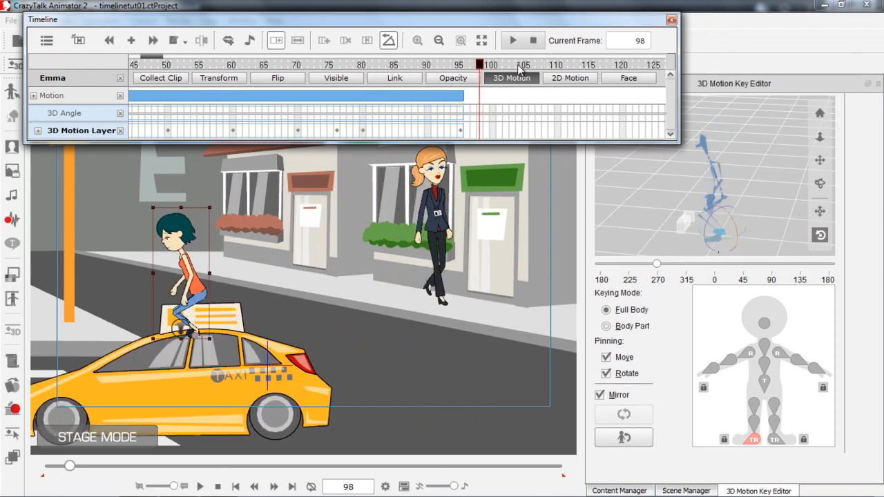
Reset Emma to her default standing pose at frame 104, and play the animation from frame 48 to review it.
click(519, 66)
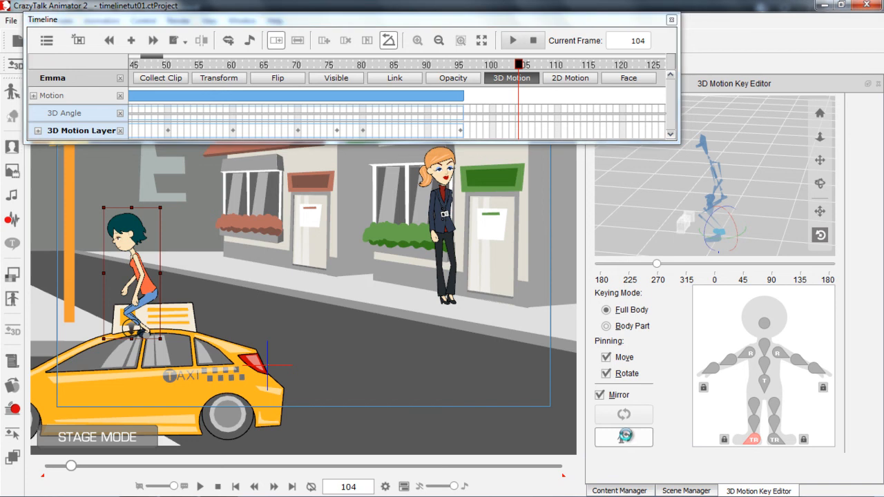
click(624, 437)
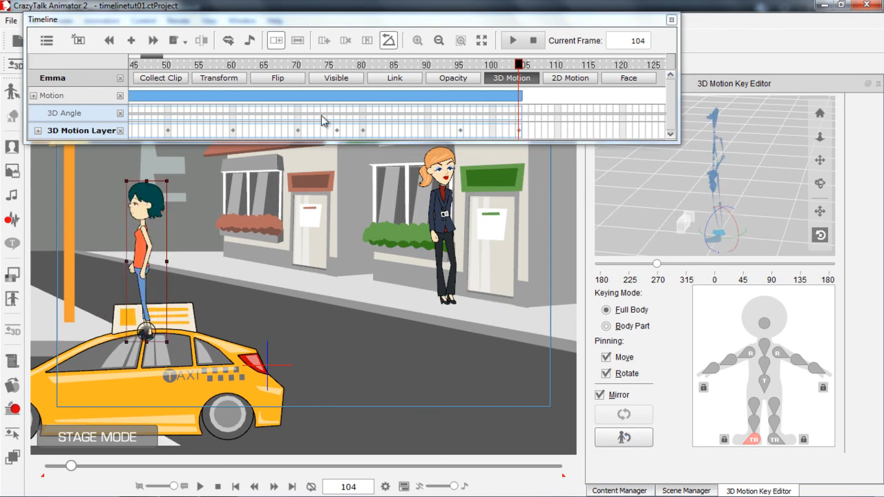
click(155, 65)
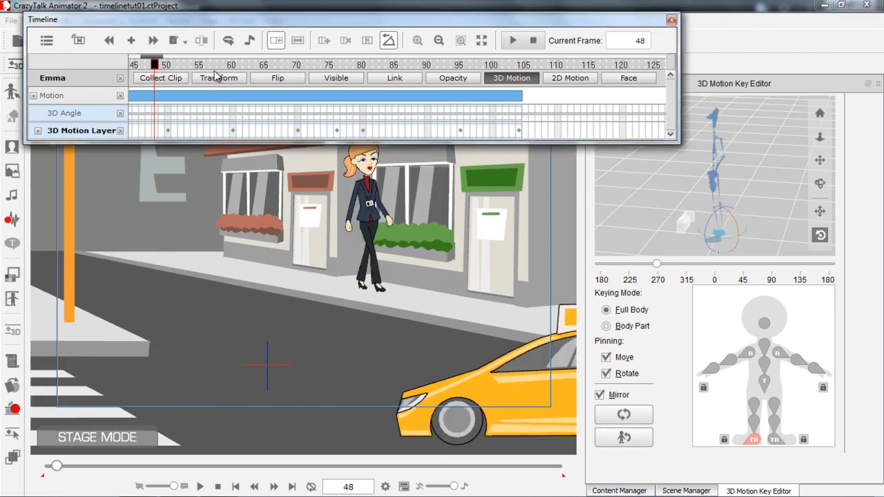
key(space)
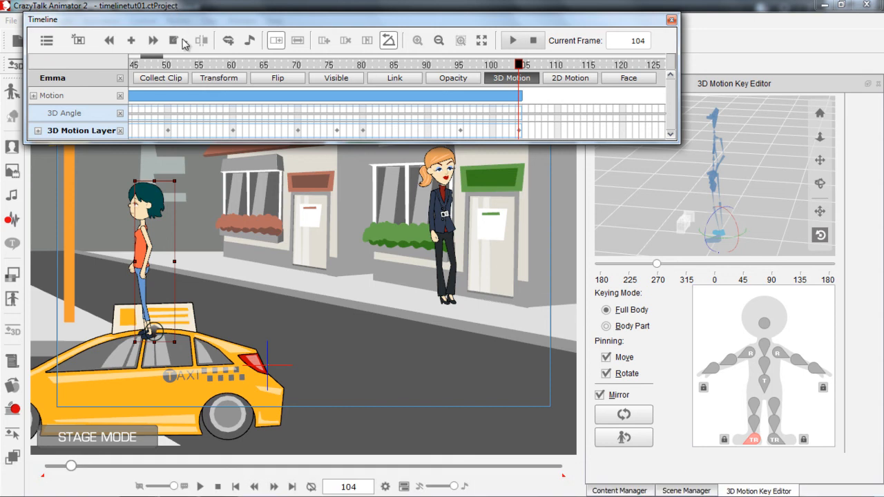
Bring Emma and the taxi into view at frame 50 and show Emma's Transform and Link tracks.
click(168, 65)
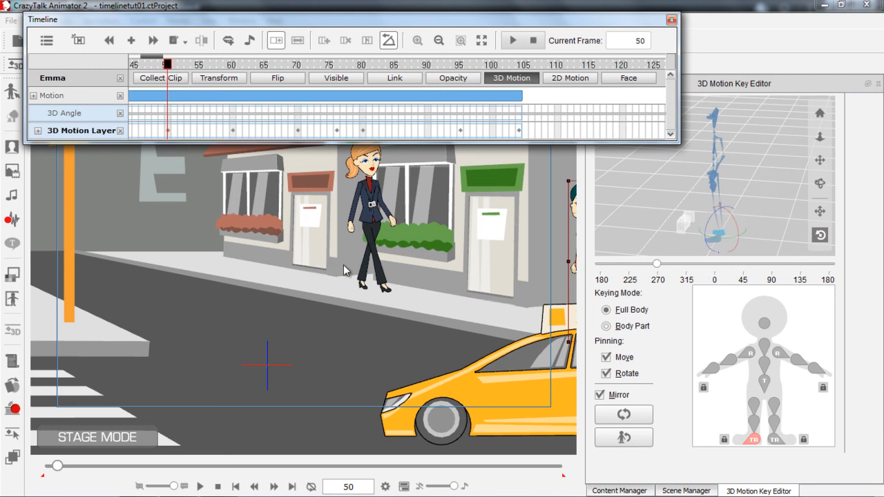
drag(404, 264, 295, 317)
drag(318, 224, 348, 309)
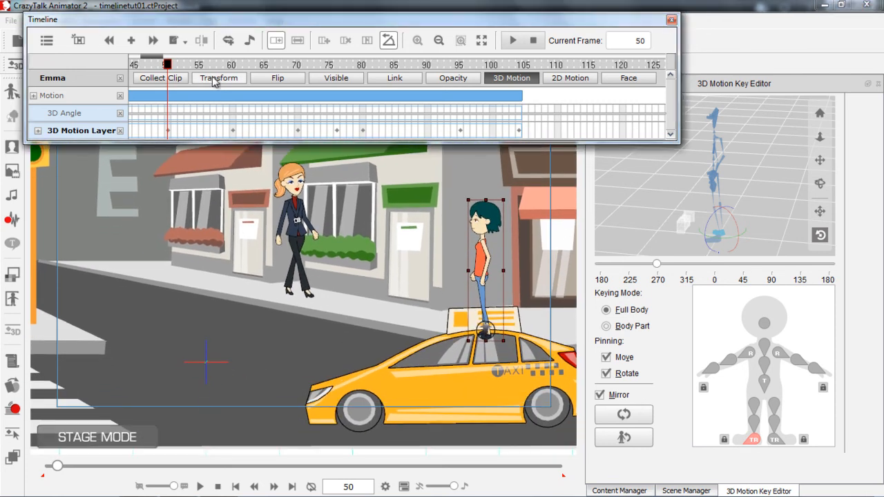
click(207, 77)
click(397, 80)
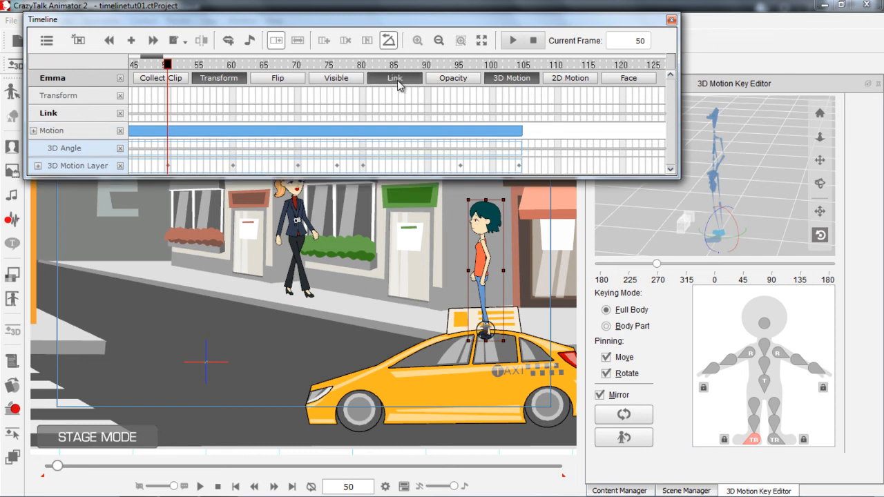
Unlink Emma from the taxi at frame 76.
drag(184, 68, 335, 64)
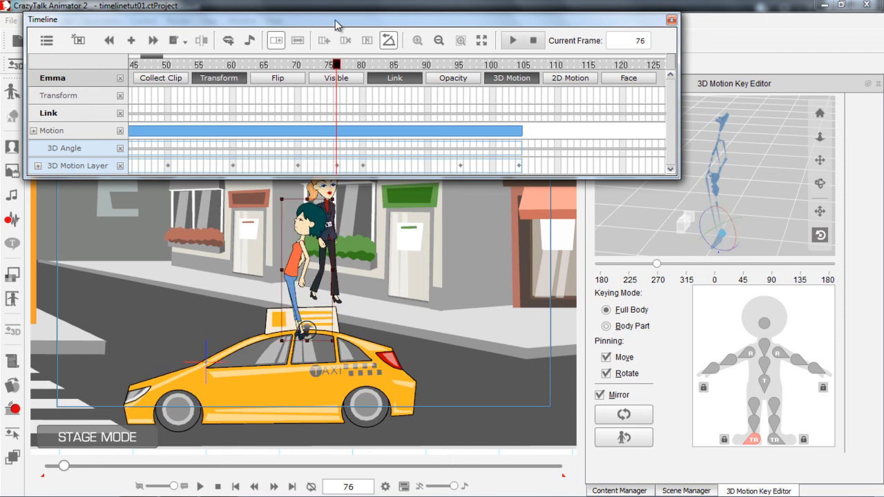
drag(335, 24, 339, 103)
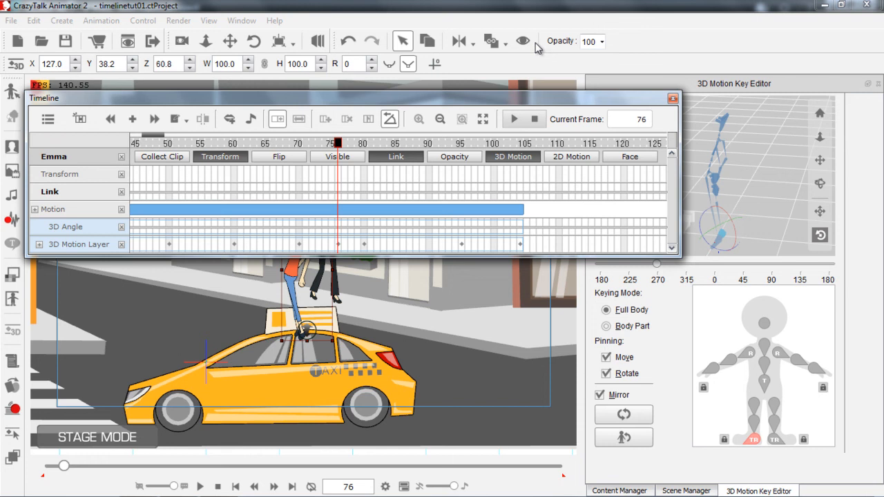
click(506, 43)
click(515, 78)
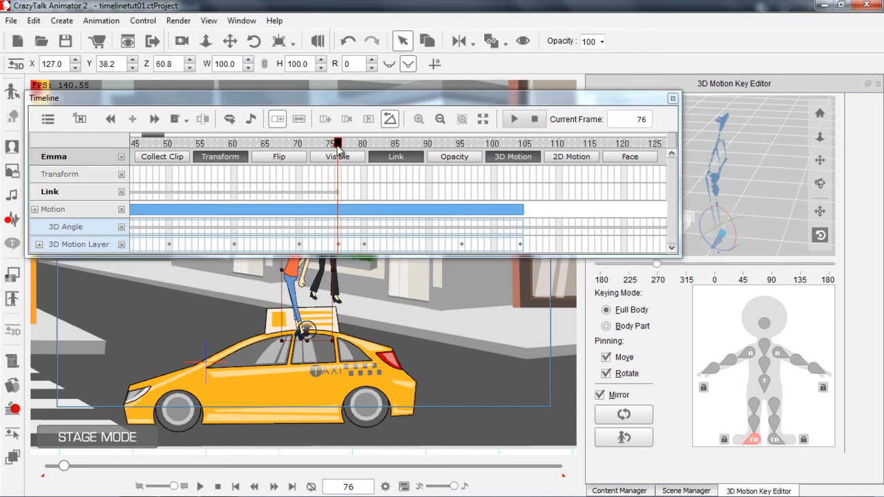
Play the animation from about frame 47 to review how Emma moves around the unlink point.
drag(337, 145, 266, 145)
click(149, 145)
key(space)
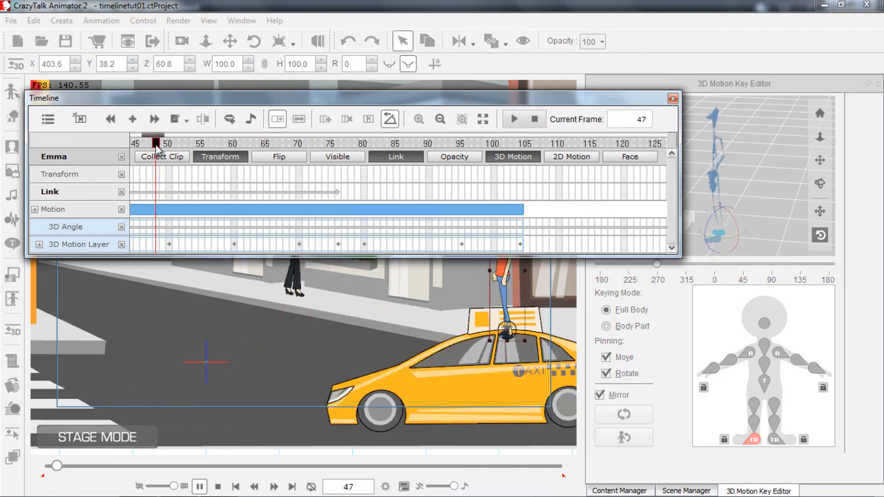
key(space)
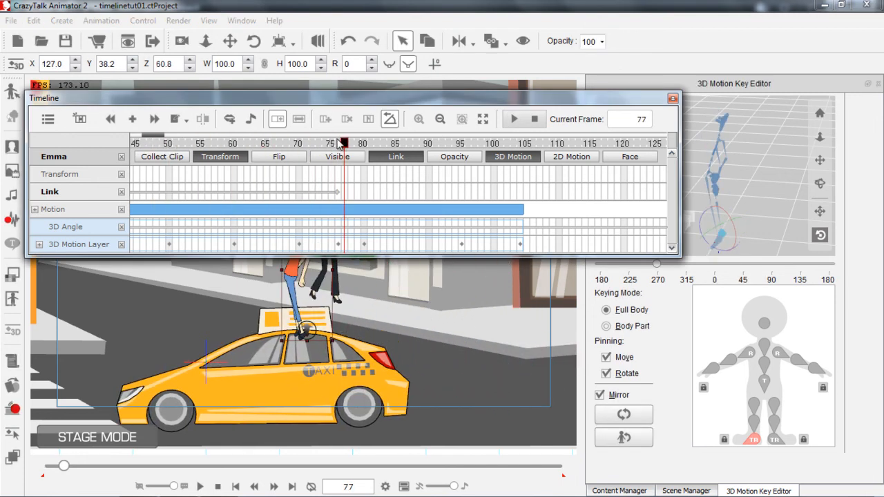
Add a key at frame 76 in Emma's Transform track.
drag(342, 143, 338, 144)
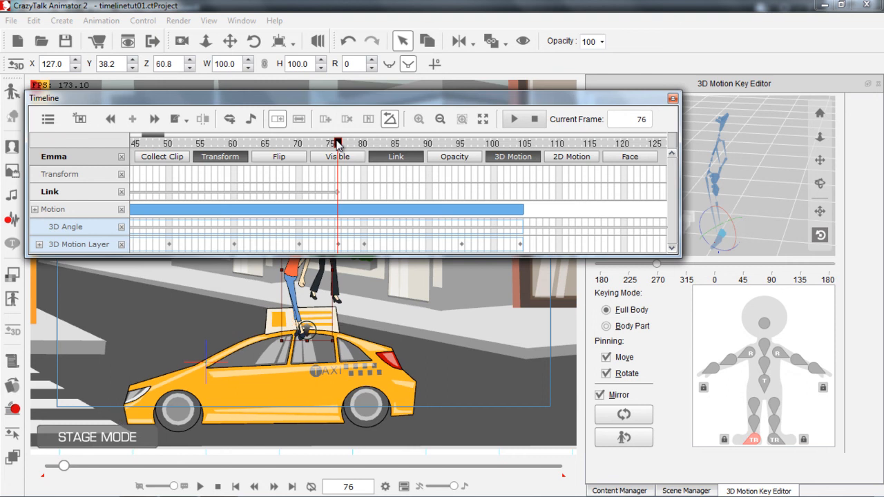
double_click(339, 175)
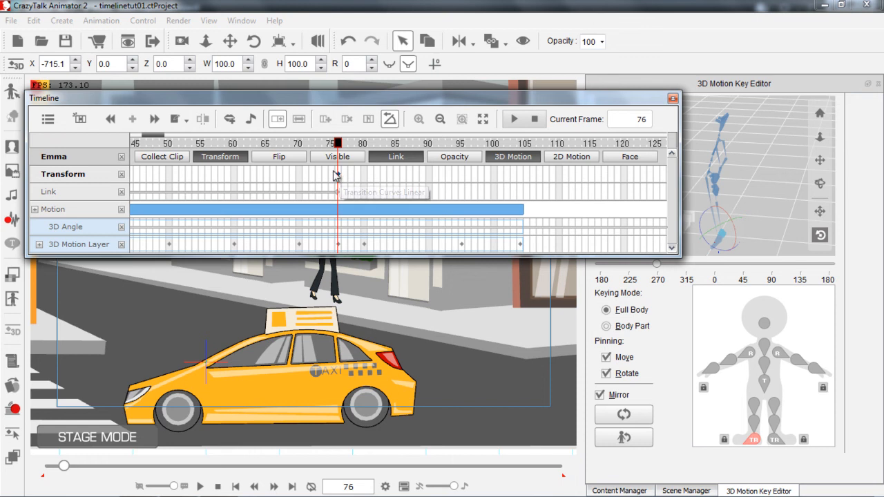
drag(266, 104, 302, 41)
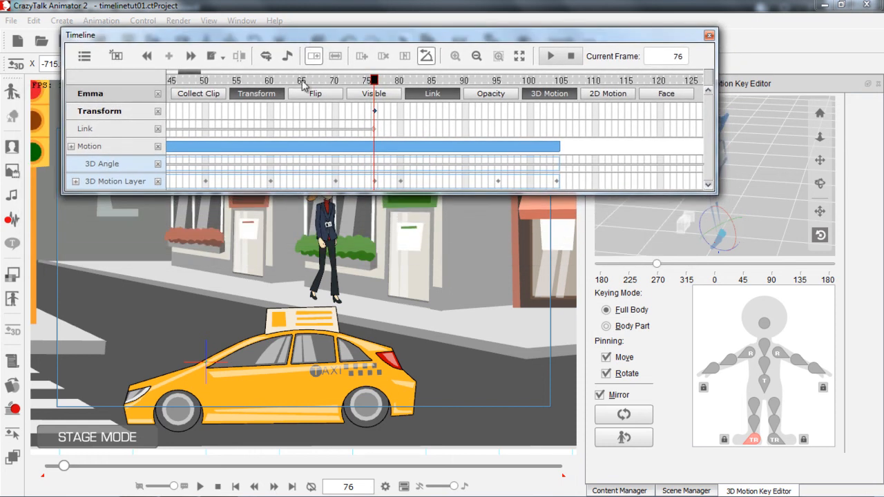
Delete the frame 1 key from Emma's Transform track and scrub through the opening frames to check her position.
drag(191, 73, 173, 81)
click(182, 81)
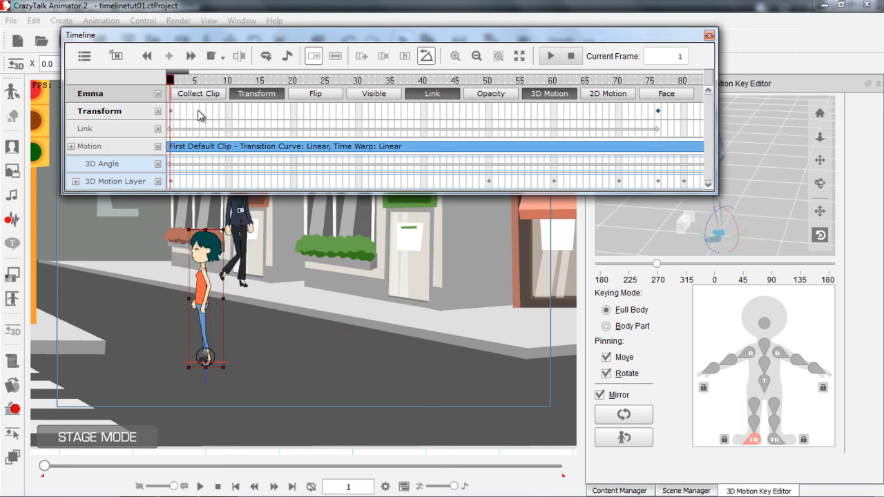
click(215, 81)
drag(215, 80, 278, 80)
click(170, 80)
right_click(172, 114)
click(211, 165)
click(287, 81)
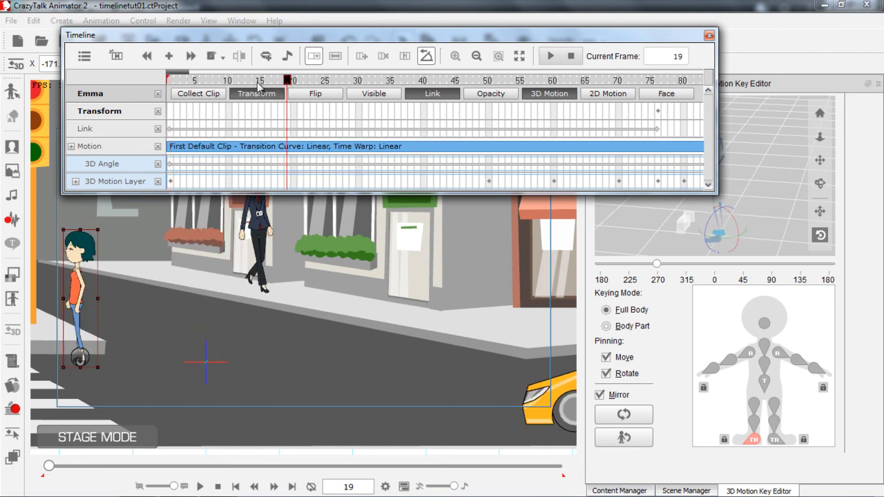
drag(197, 83, 165, 84)
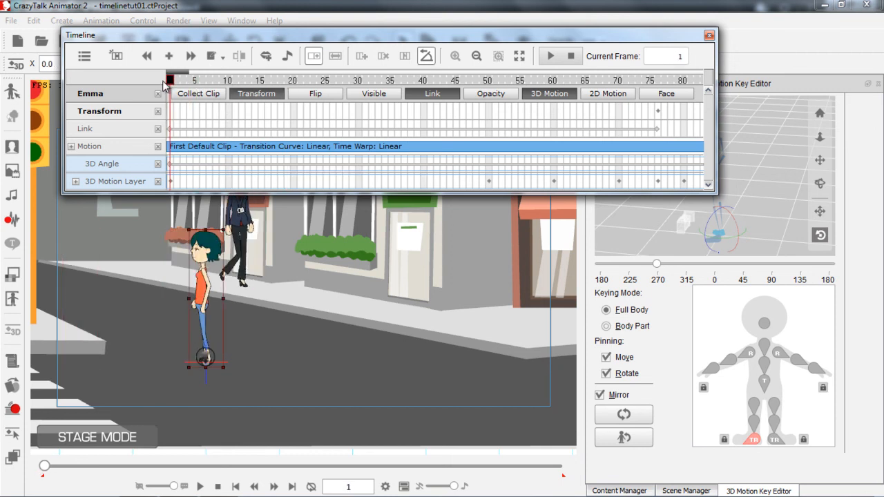
Find Emma on the stage at frame 76 and move her back onto the taxi's roof.
click(658, 82)
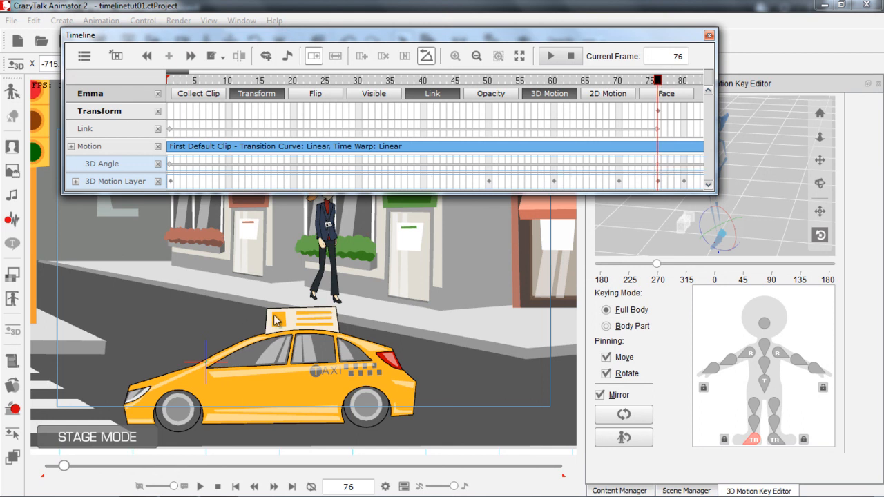
drag(257, 280, 269, 397)
drag(196, 260, 457, 268)
drag(342, 293, 496, 283)
drag(429, 292, 379, 263)
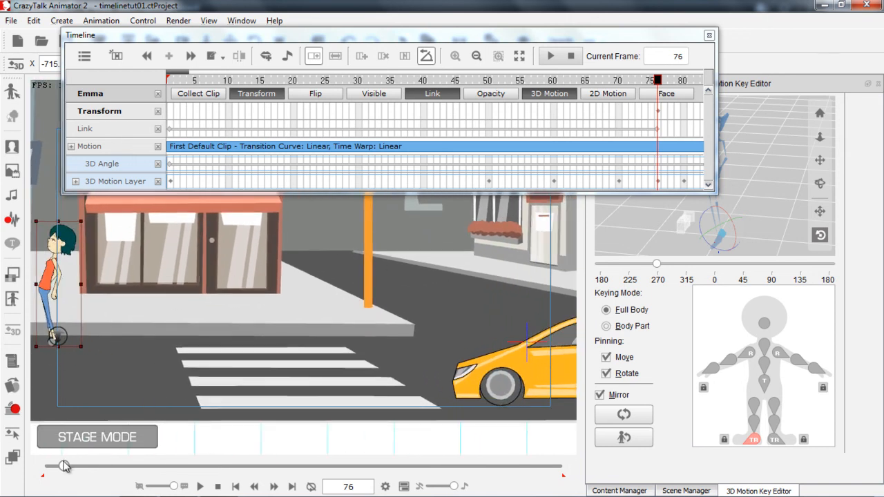
drag(54, 271, 531, 279)
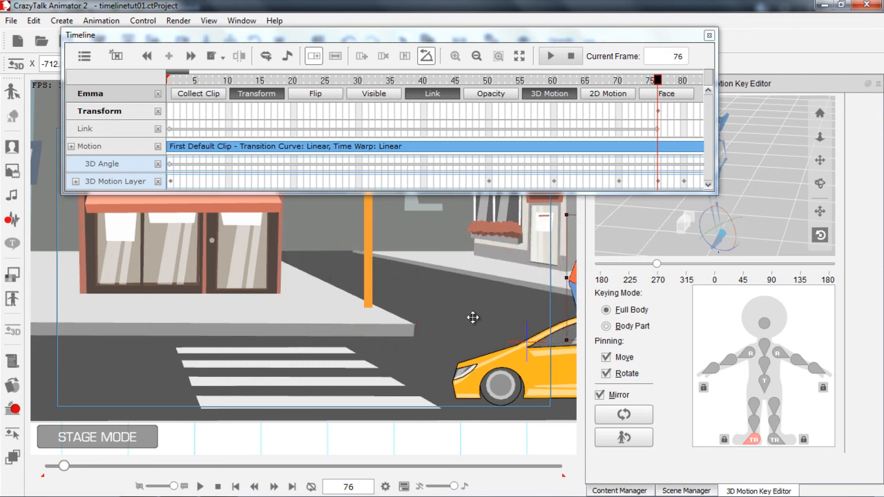
drag(419, 345, 219, 349)
drag(383, 284, 421, 327)
drag(426, 296, 418, 279)
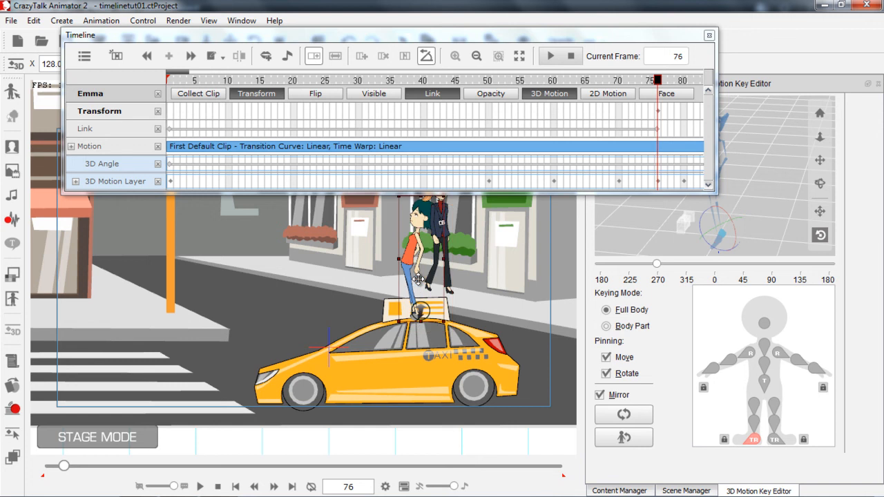
Play the animation from frame 1 and scrub back to frame 67 to check Emma's position on the taxi.
click(352, 81)
click(306, 81)
mouse_move(187, 76)
mouse_down()
mouse_move(208, 76)
mouse_move(173, 78)
mouse_up()
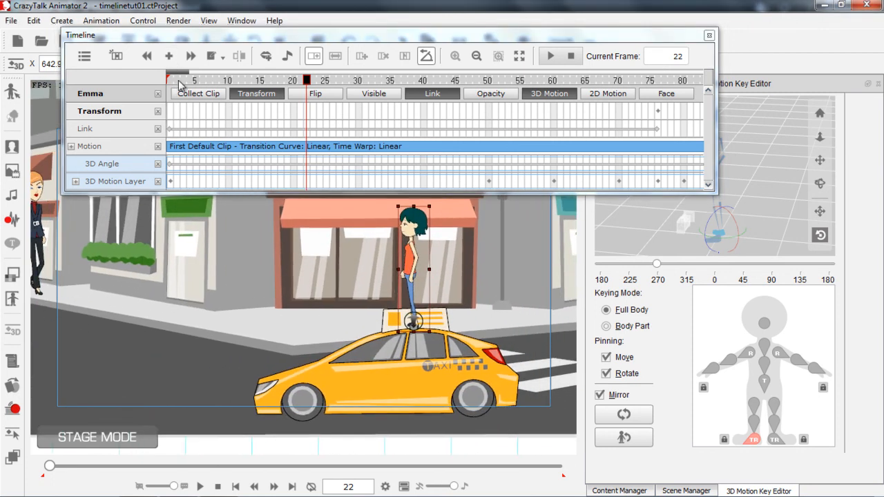
drag(176, 80, 156, 80)
key(space)
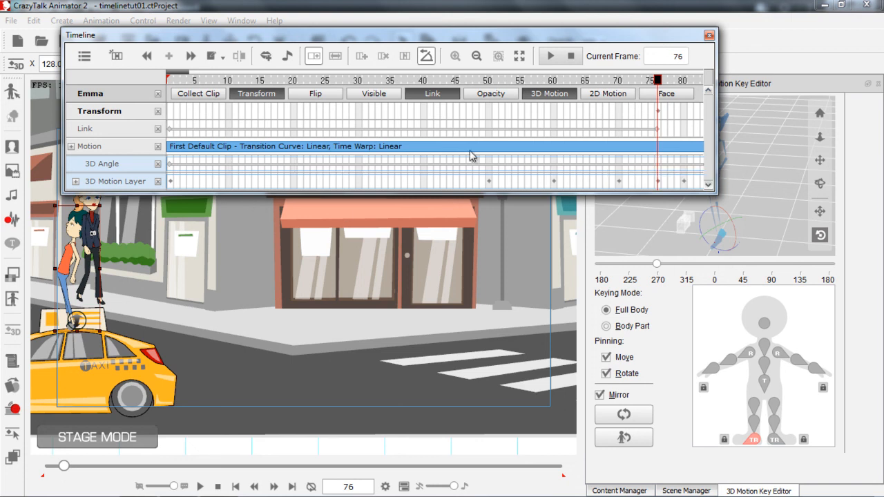
drag(657, 81, 631, 83)
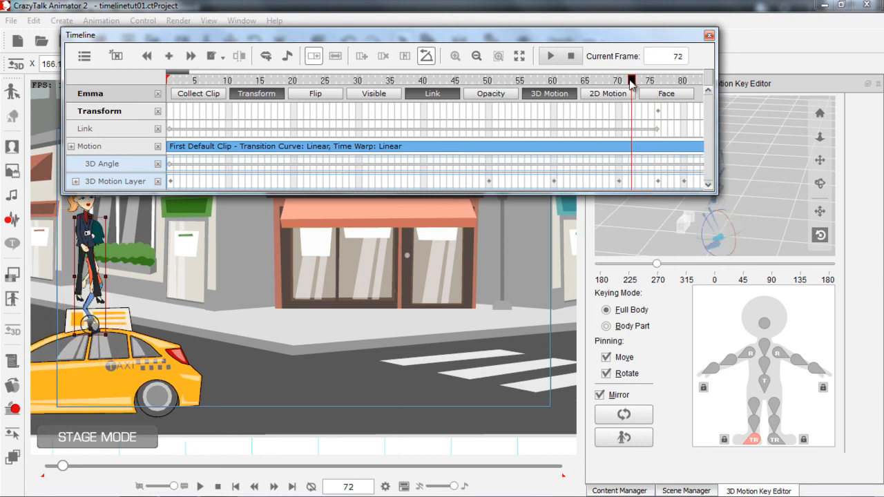
click(600, 84)
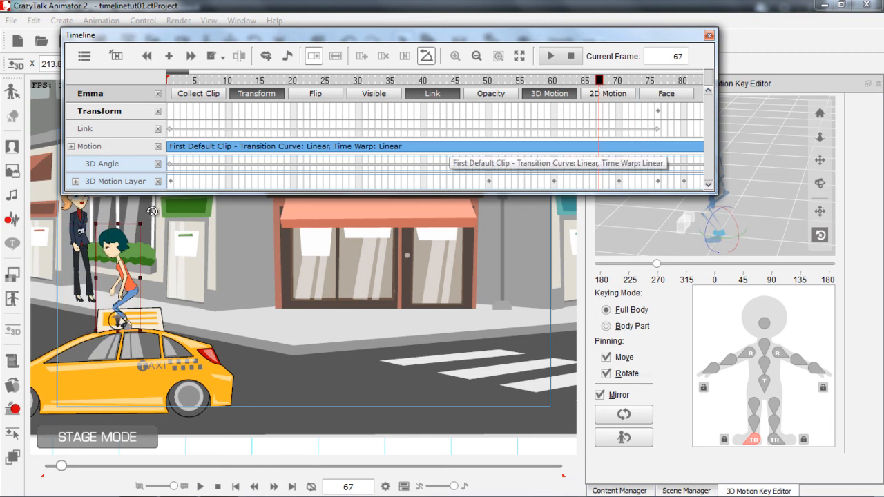
Select the woman walking on the sidewalk, return to frame 1 and examine her motion path.
click(80, 230)
click(80, 230)
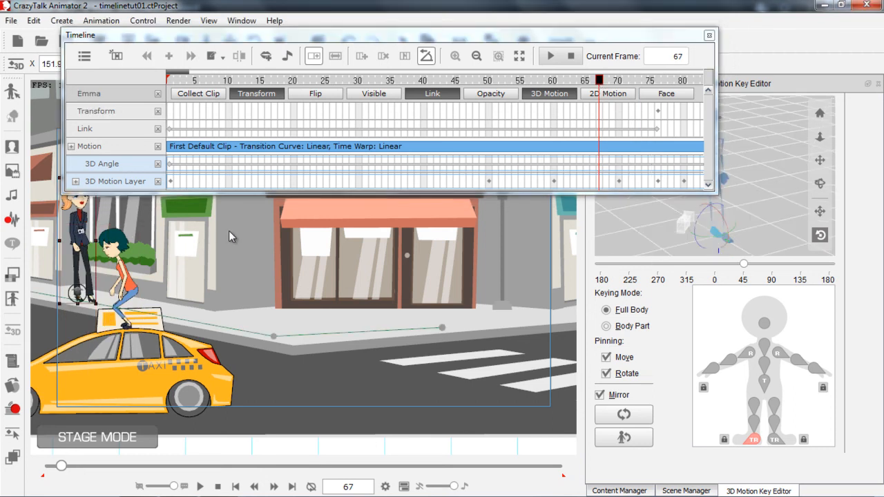
drag(64, 468, 30, 472)
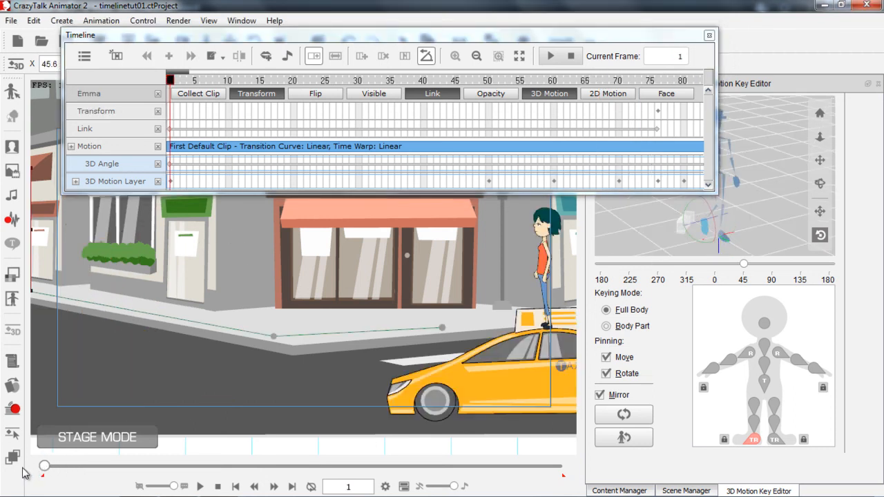
drag(245, 269, 362, 278)
drag(125, 293, 130, 290)
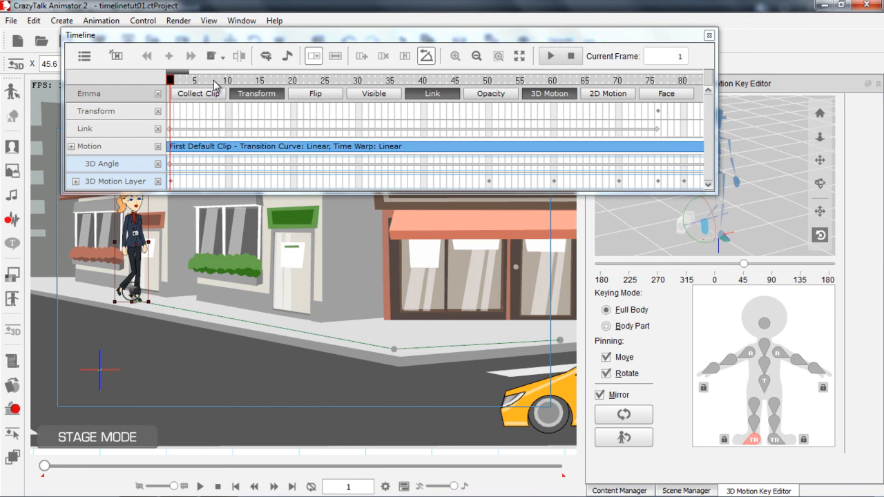
Play the animation from frame 1, then check Emma's position at frames 50, 76 and 80.
key(space)
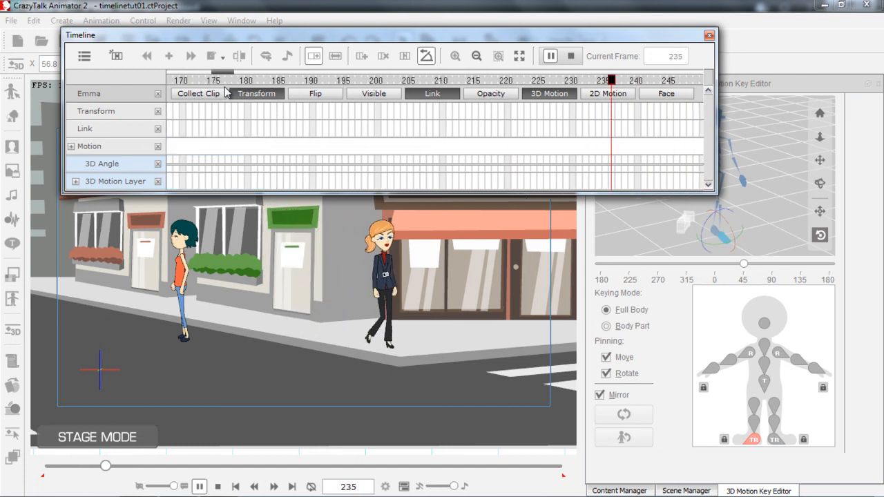
drag(224, 74, 488, 80)
click(536, 95)
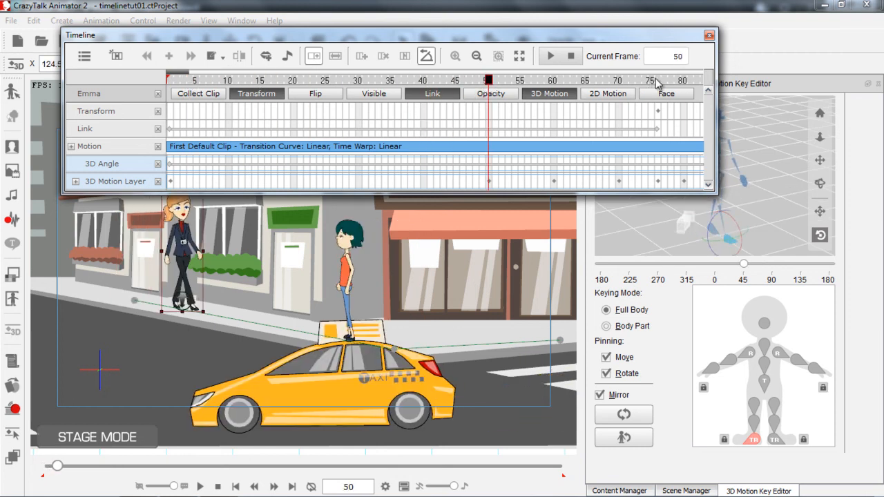
click(658, 80)
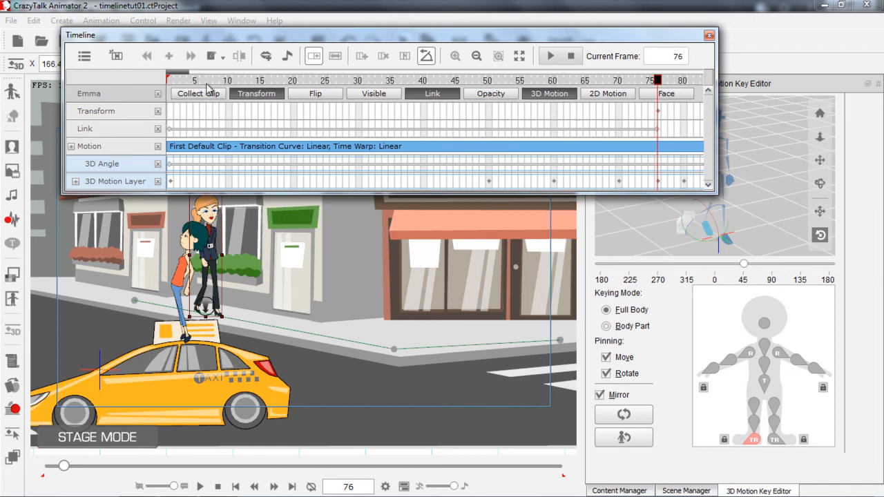
click(684, 81)
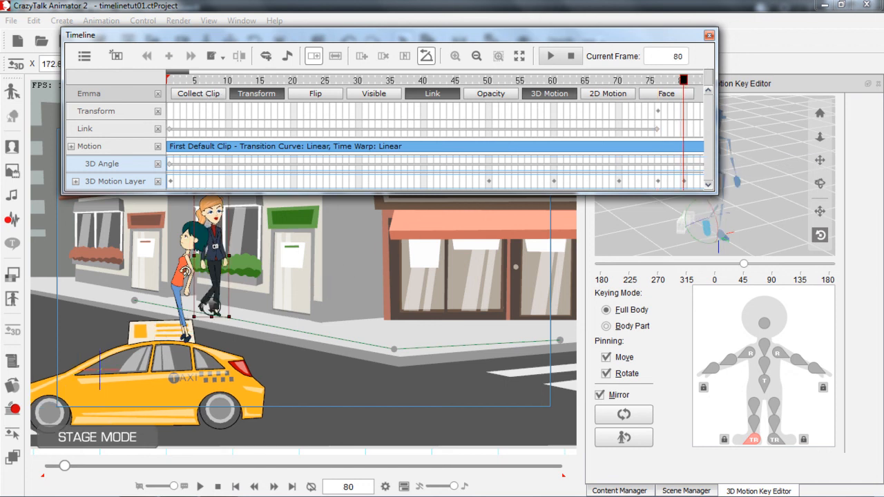
Raise Emma straight up above the taxi's roof at frame 80 and play the motion back.
click(185, 270)
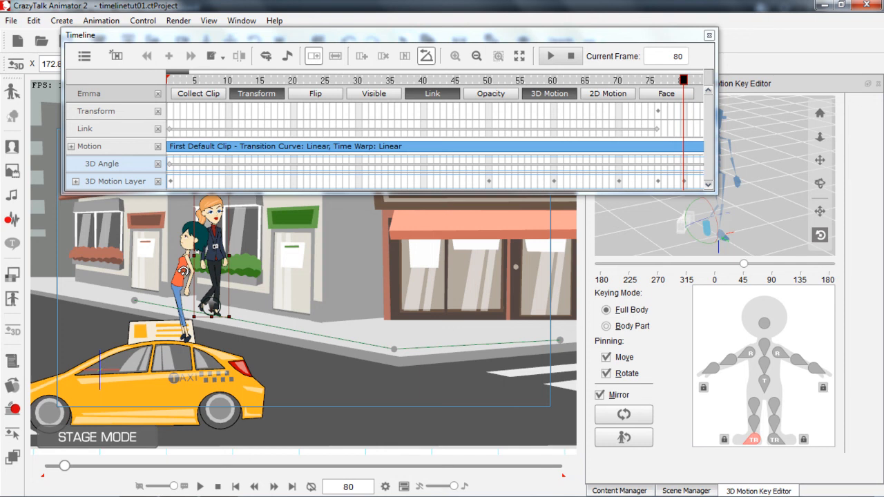
click(181, 267)
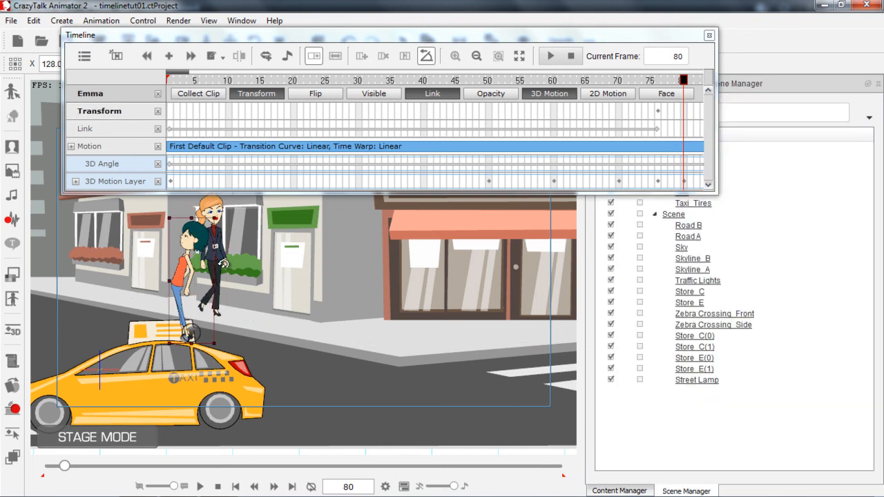
drag(290, 275, 236, 324)
drag(137, 305, 136, 254)
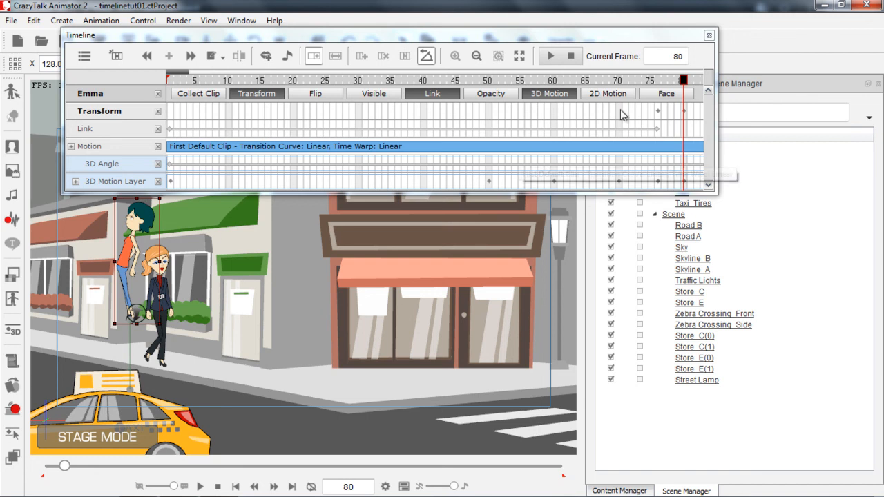
click(651, 81)
key(space)
key(space)
Move Emma down onto the road just behind the taxi at frame 95.
drag(201, 72, 193, 72)
click(322, 81)
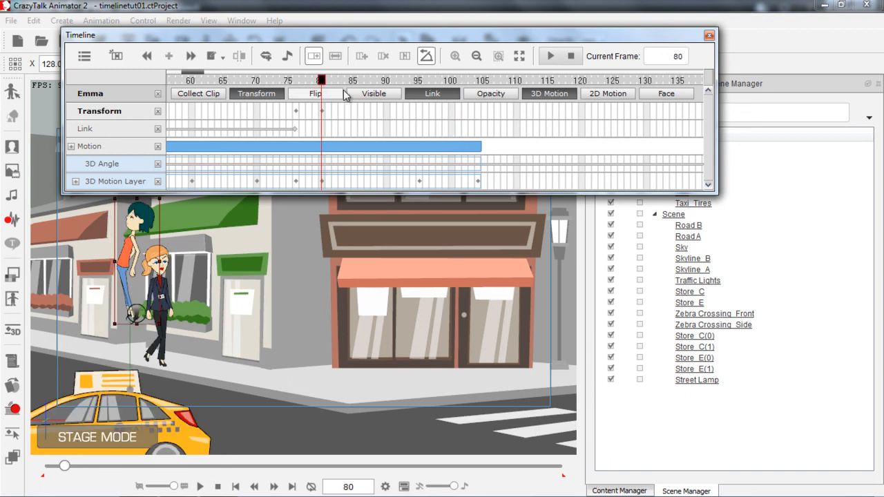
click(425, 81)
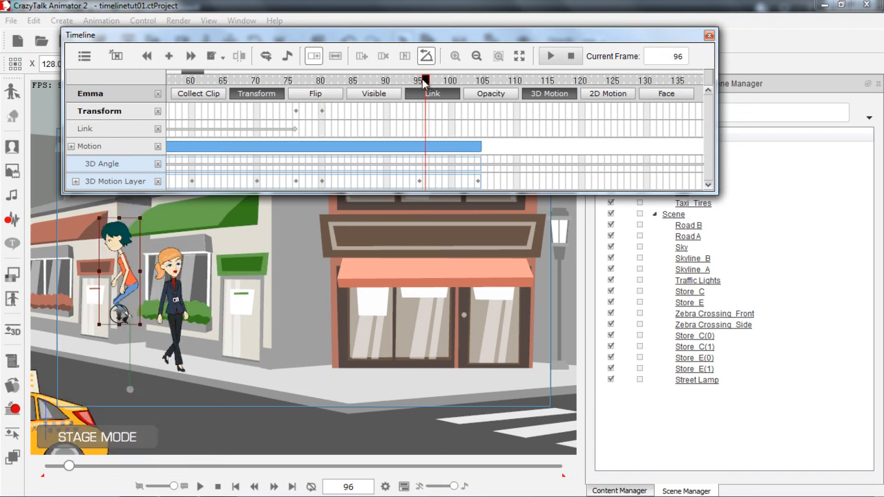
click(419, 81)
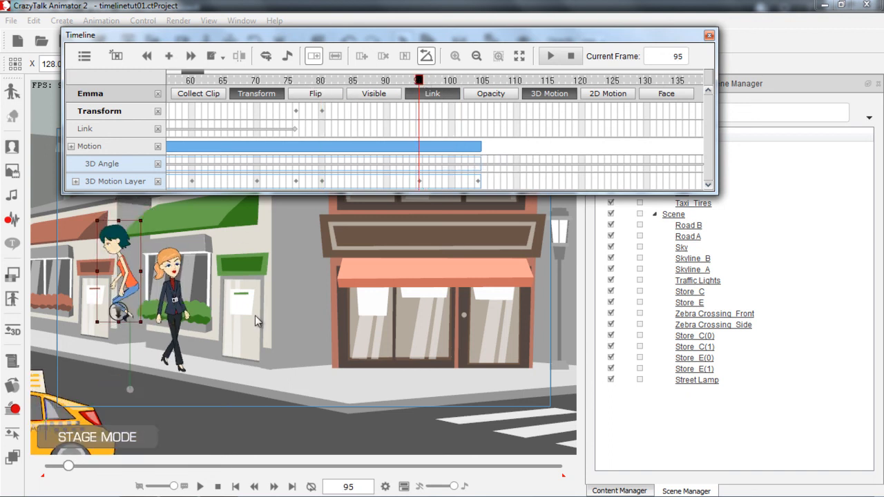
drag(243, 362, 308, 267)
scroll(308, 267, down, 2)
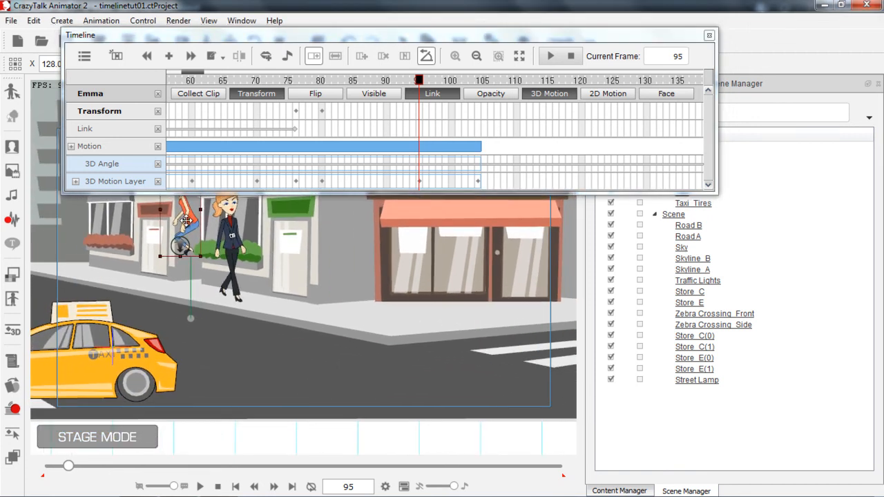
drag(182, 231, 184, 358)
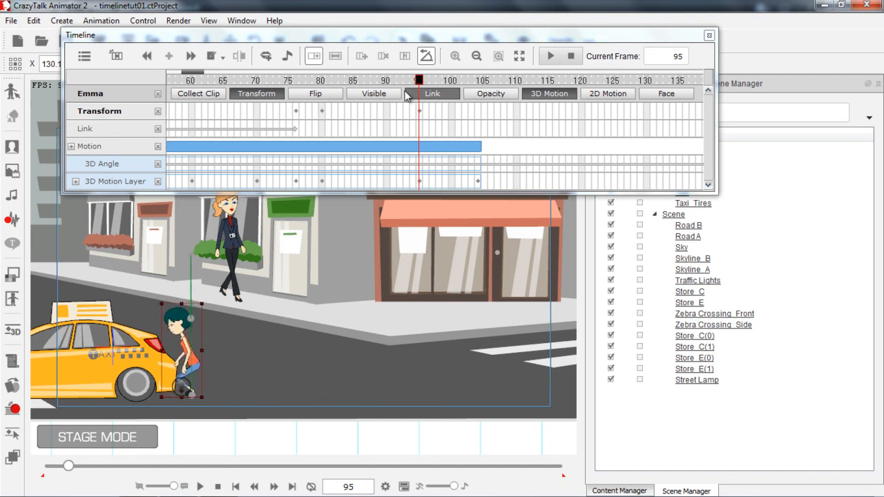
Replay Emma's jump off the taxi several times, starting shortly before frame 76 and from around frame 60.
click(285, 81)
key(space)
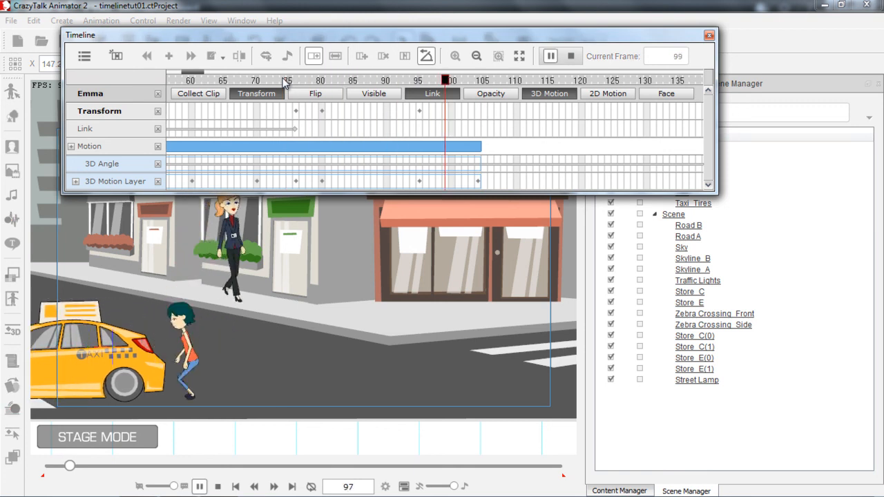
click(216, 82)
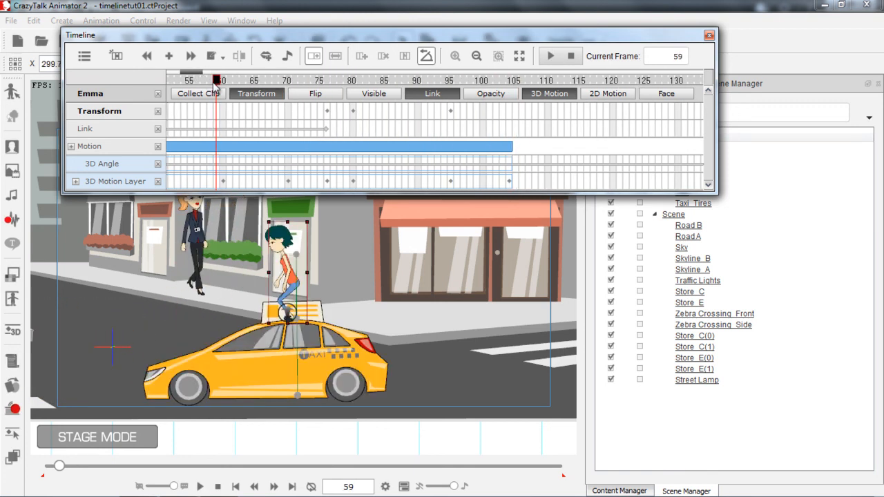
key(space)
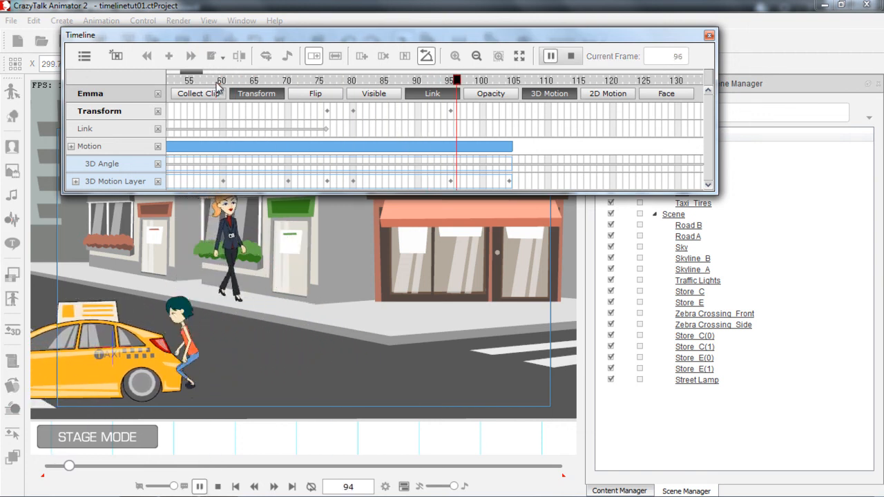
click(222, 81)
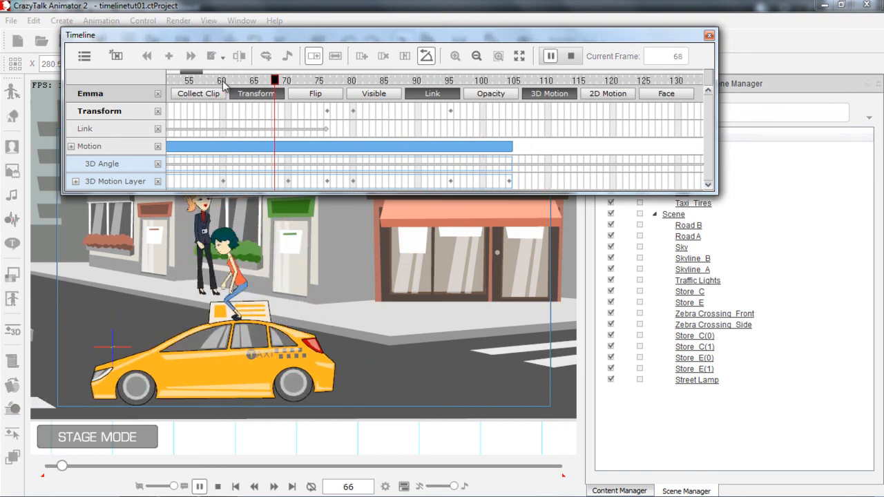
click(221, 81)
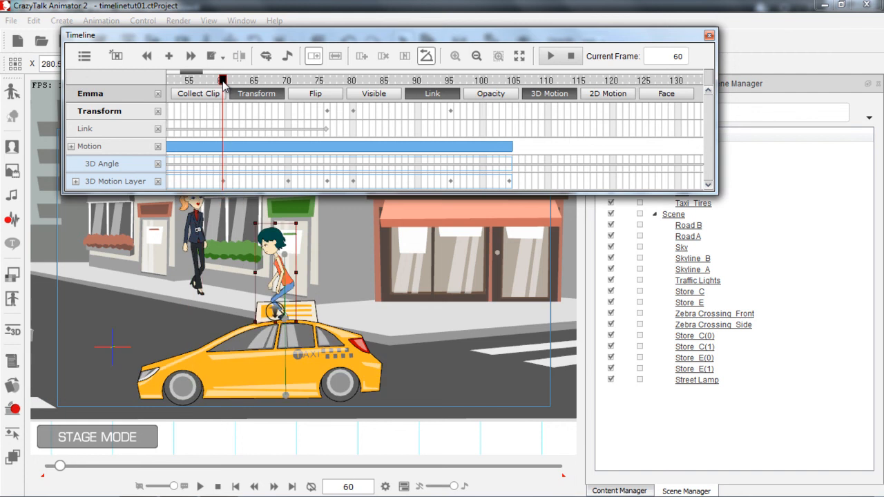
key(space)
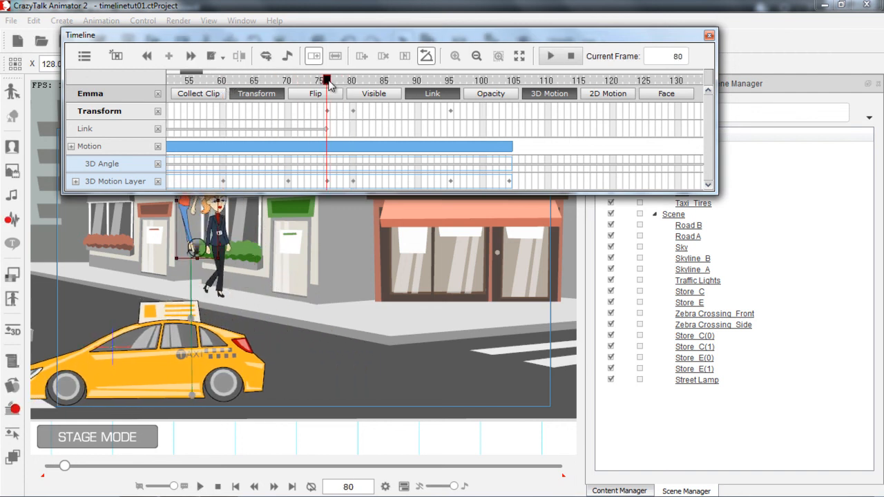
Step frame by frame around frame 76 to examine how Emma leaves the taxi's roof.
click(330, 82)
key(Left)
key(Left)
key(Left)
key(Left)
key(Left)
key(Left)
key(Left)
key(Left)
key(Right)
key(Right)
key(Right)
key(Right)
key(Right)
key(Right)
key(Right)
key(Right)
key(Right)
key(Right)
key(Right)
click(330, 83)
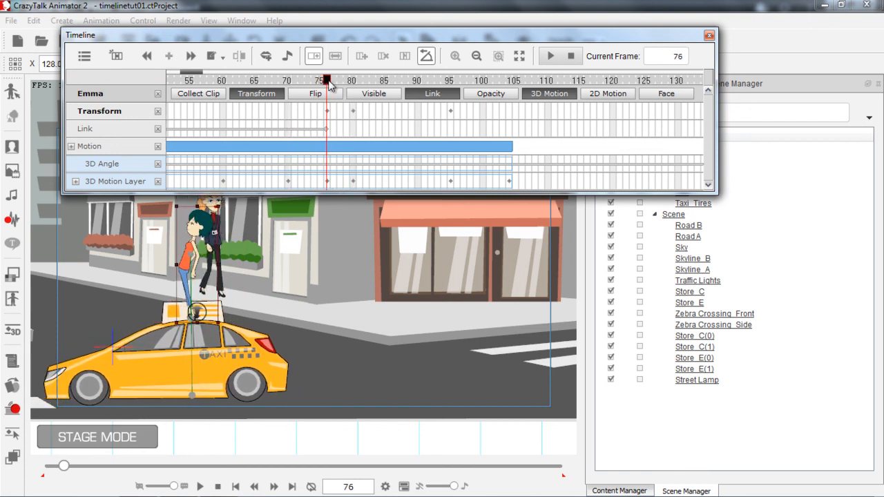
Move Emma's first Transform key to frame 74 and step through the surrounding frames.
drag(326, 111, 315, 112)
double_click(315, 112)
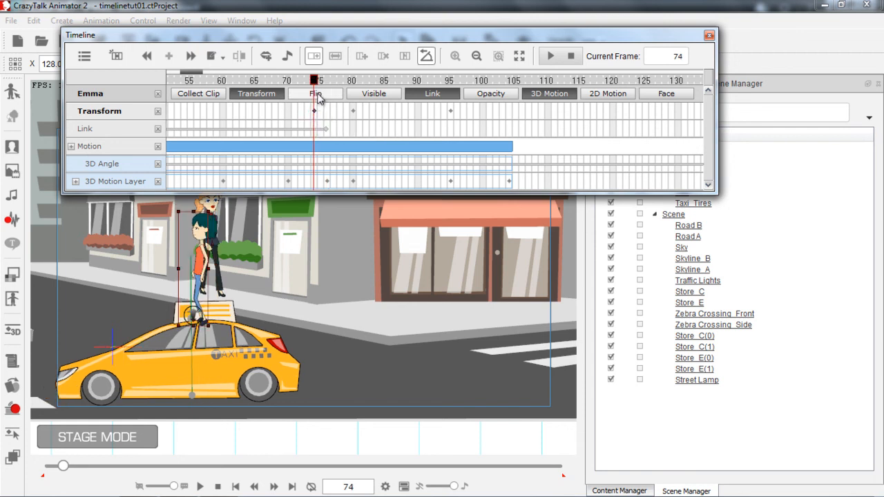
key(Left)
key(Left)
key(Left)
key(Right)
key(Right)
key(Right)
key(Right)
key(Right)
key(Right)
key(Right)
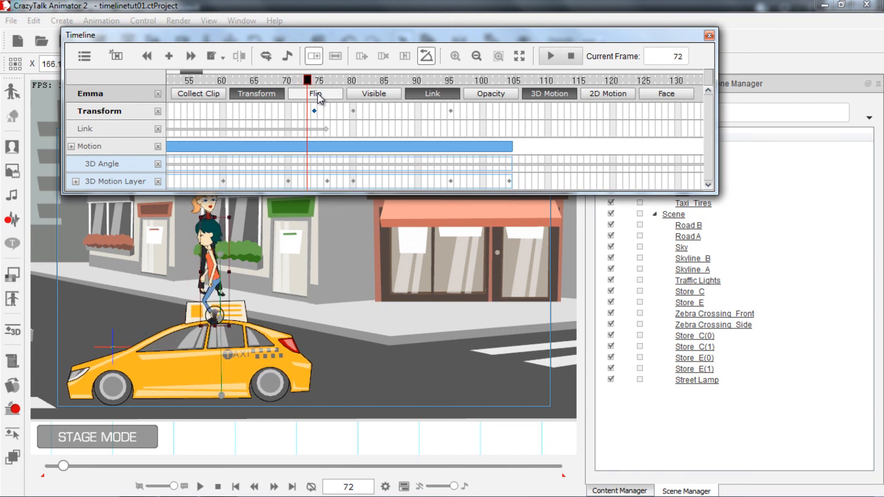
Step forward to frame 88 and replay Emma's jump from frame 58.
key(Right)
key(Right)
key(Right)
key(Right)
key(Right)
key(Right)
key(Right)
key(Right)
key(Right)
key(Right)
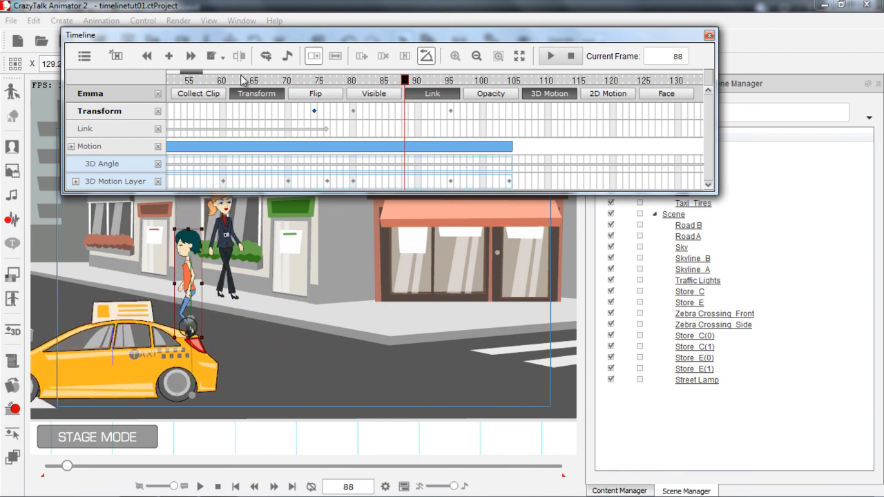
click(211, 81)
key(space)
key(space)
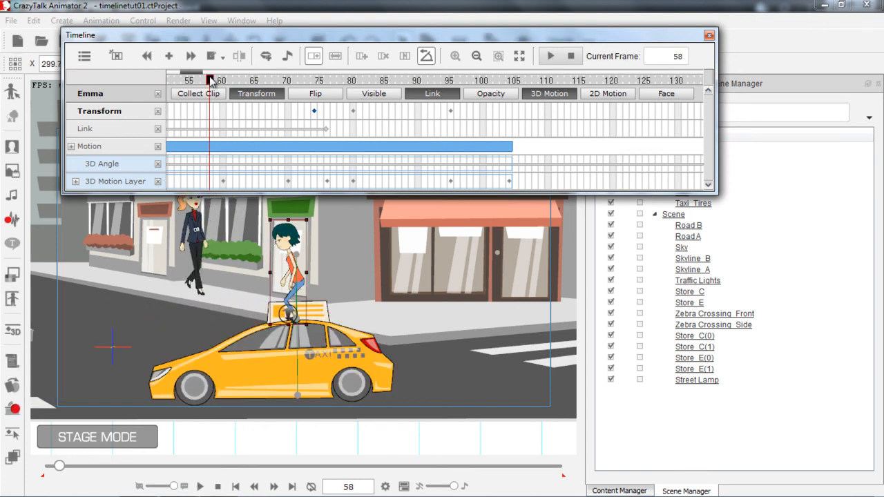
Select Emma's 3D motion key at frame 60 and examine her movement between frames 50 and 60.
drag(199, 75, 197, 74)
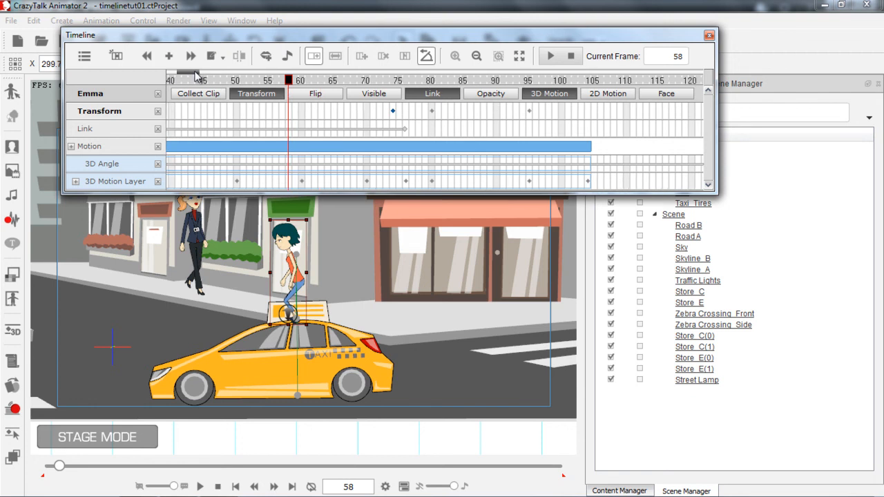
click(302, 181)
click(328, 82)
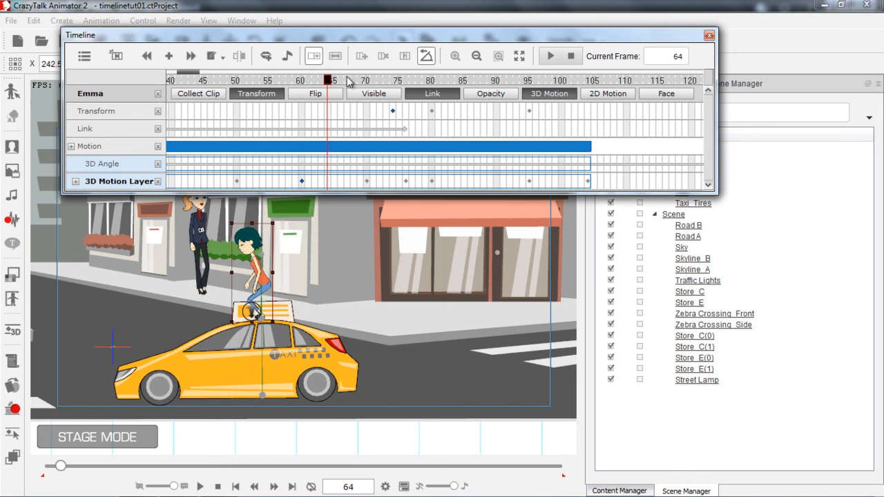
click(346, 81)
click(236, 81)
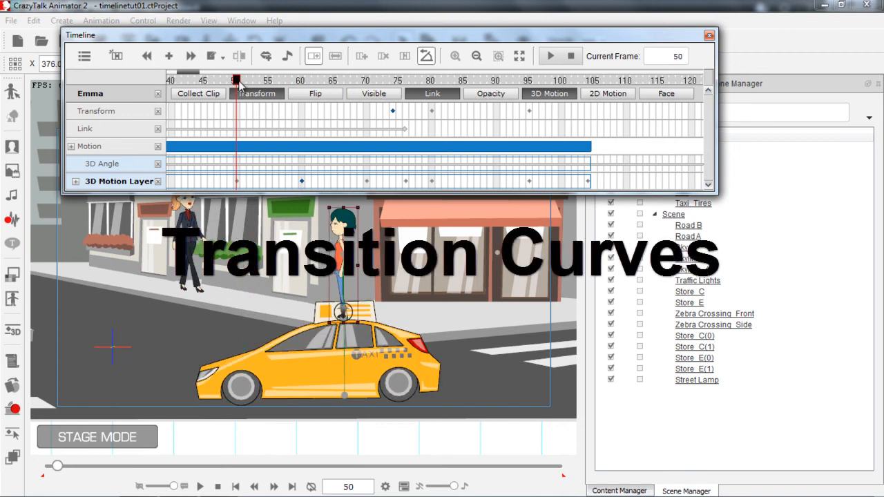
drag(245, 82, 267, 82)
click(236, 81)
key(space)
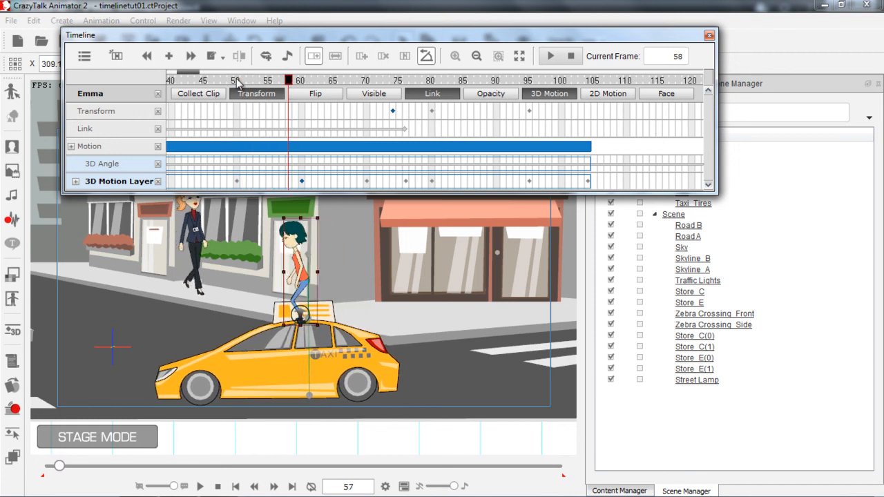
key(Left)
key(Left)
key(Left)
key(Left)
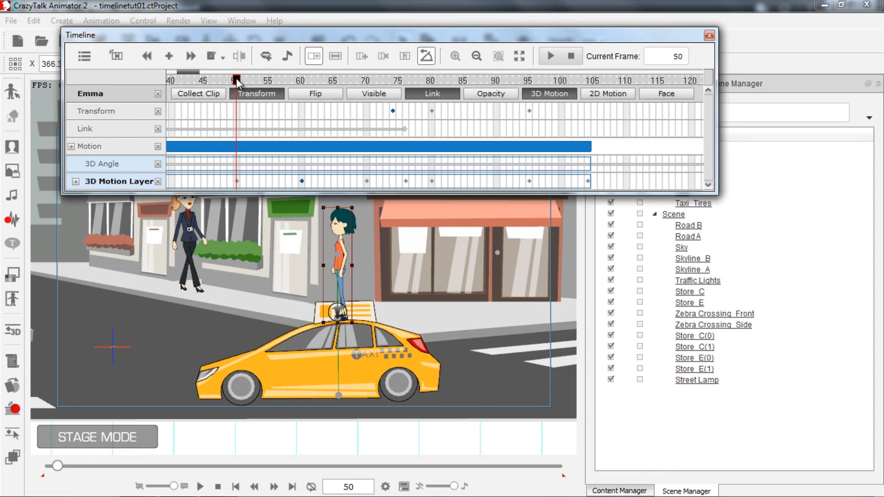
Apply the Ease In transition curve to Emma's 3D motion key at frame 60.
right_click(303, 182)
mouse_move(359, 300)
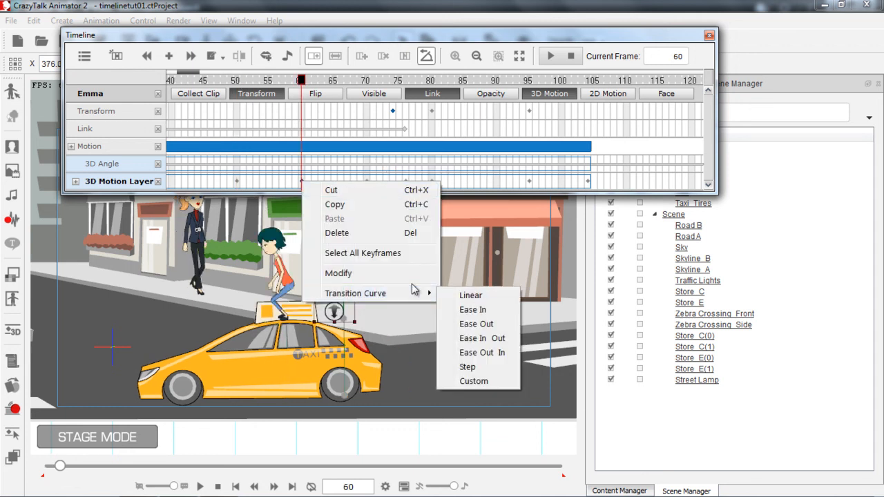
click(470, 310)
Step back and forth from frame 50 towards frame 60 to examine Emma's eased crouching motion.
click(236, 80)
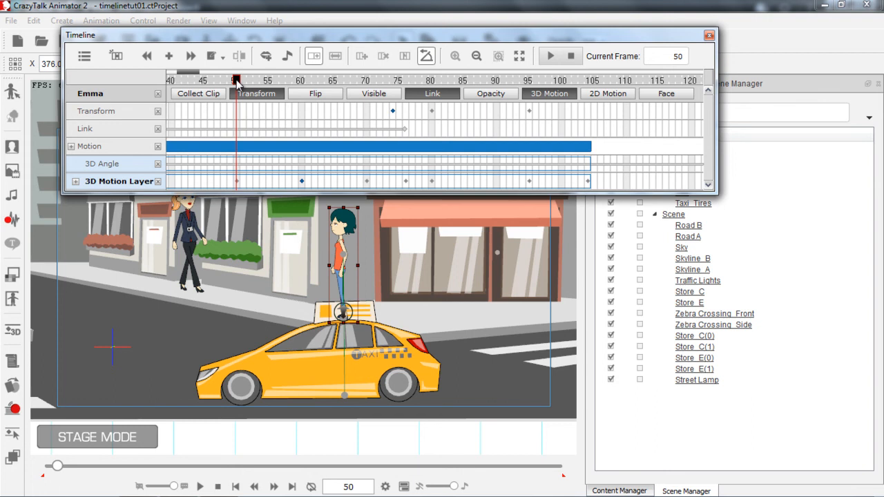
key(Right)
key(Right)
key(Right)
key(Right)
key(Right)
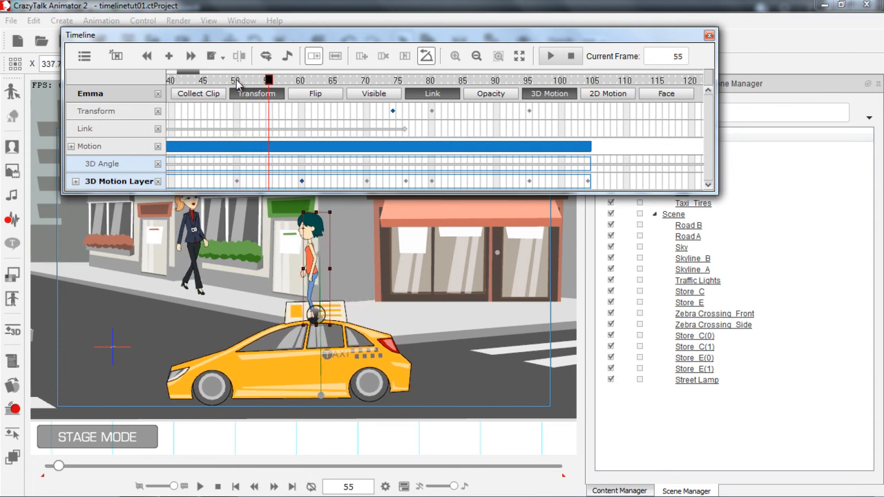
key(Left)
key(Left)
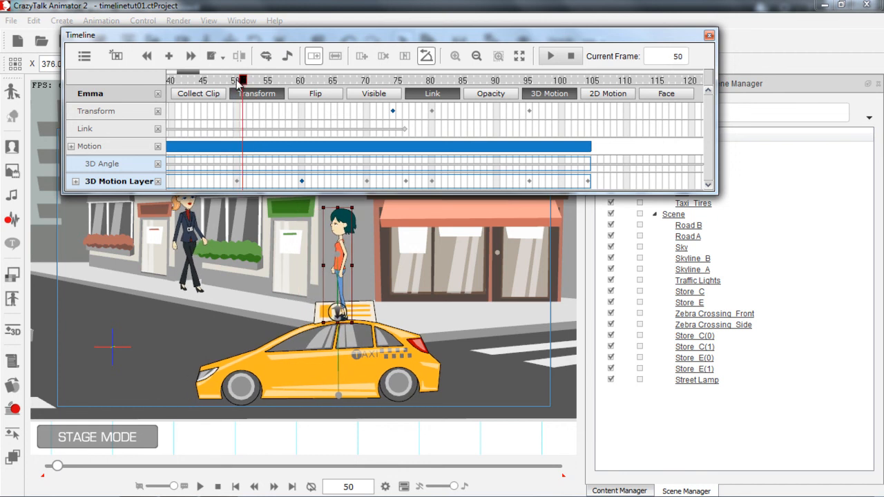
key(Right)
key(Right)
key(Right)
key(Right)
key(Right)
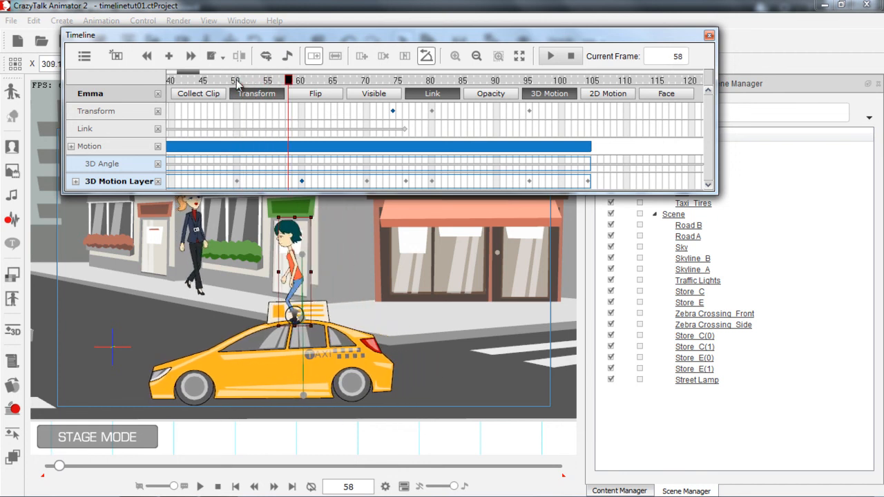
key(Right)
key(Right)
key(Left)
key(Left)
key(Left)
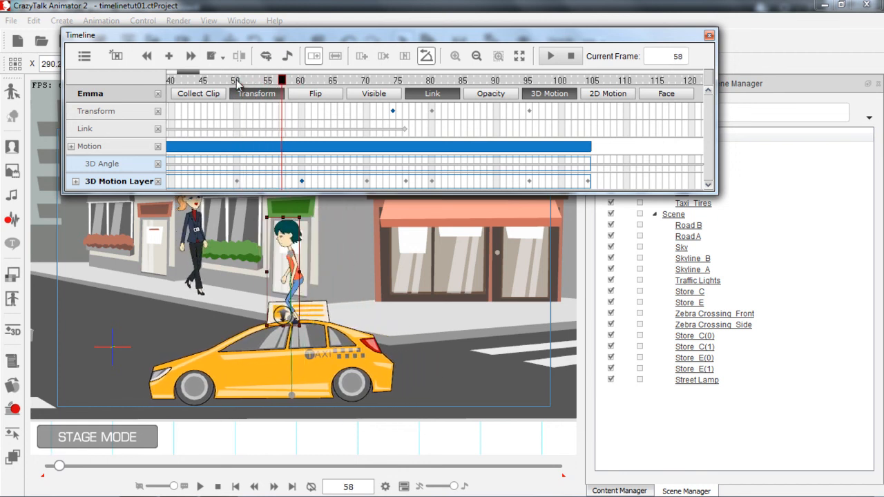
key(Right)
key(Right)
key(Right)
key(Left)
key(Left)
key(Left)
key(Left)
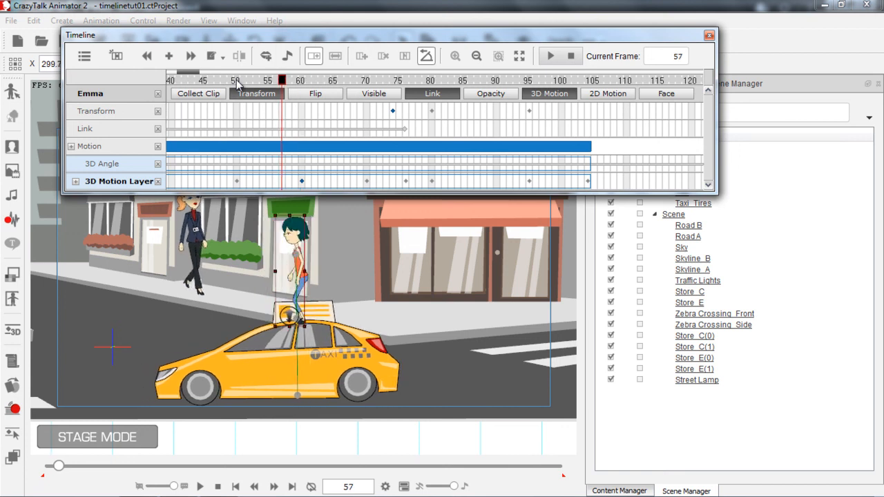
Step back and forth frame by frame up to frame 60 to examine how Emma drops into her crouch.
key(Right)
key(Right)
key(Right)
key(Right)
key(Left)
key(Left)
key(Left)
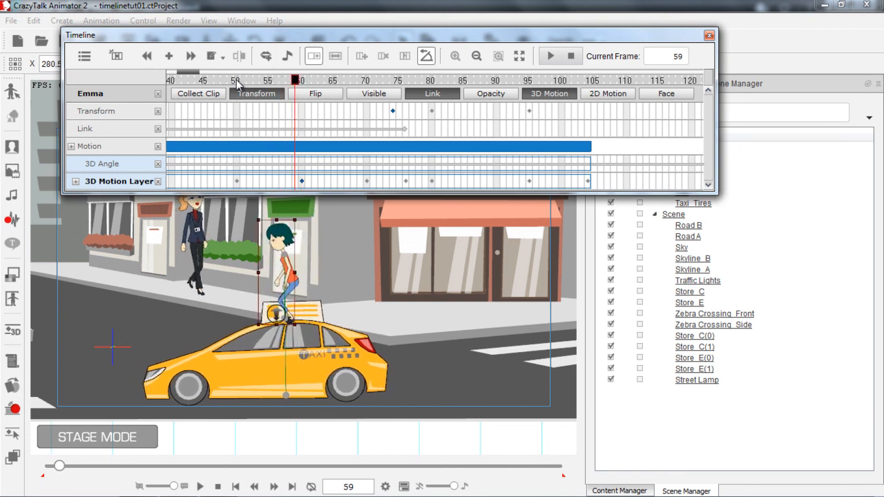
key(Right)
key(Right)
key(Right)
key(Left)
key(Left)
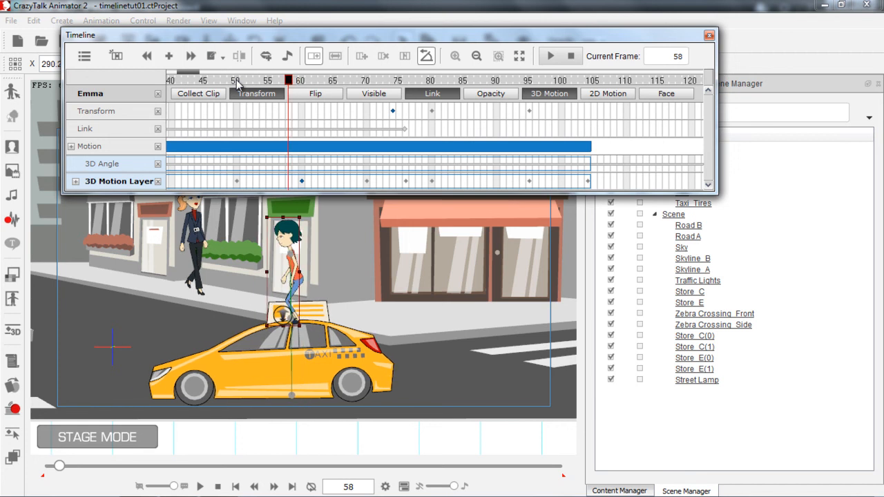
Customize the Ease In transition curve of Emma's 3D motion key at frame 60 to its maximum strength.
right_click(302, 182)
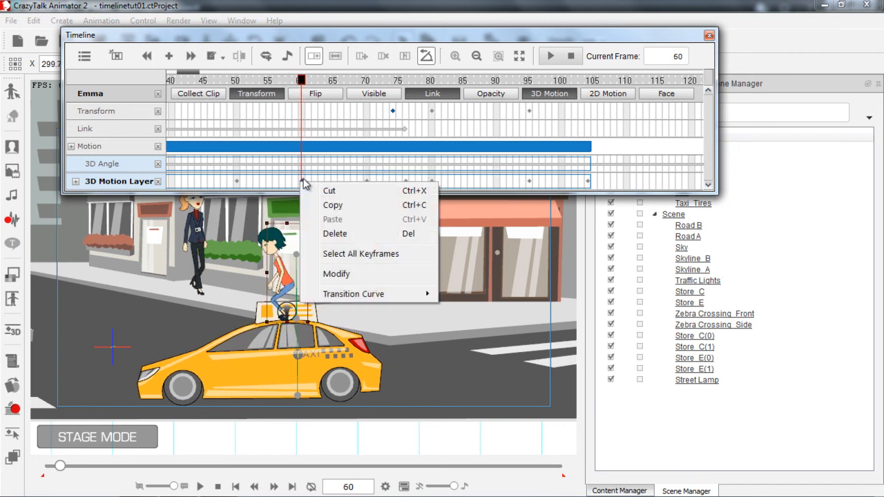
mouse_move(371, 296)
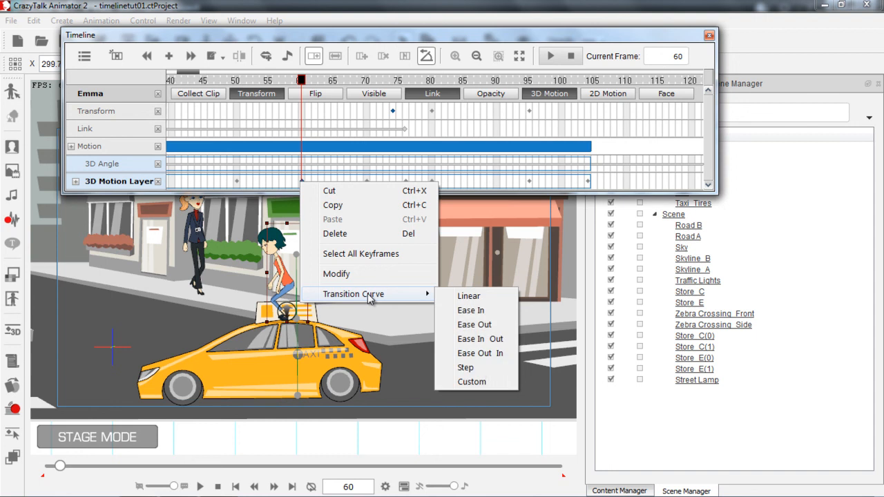
click(477, 382)
drag(450, 152, 510, 211)
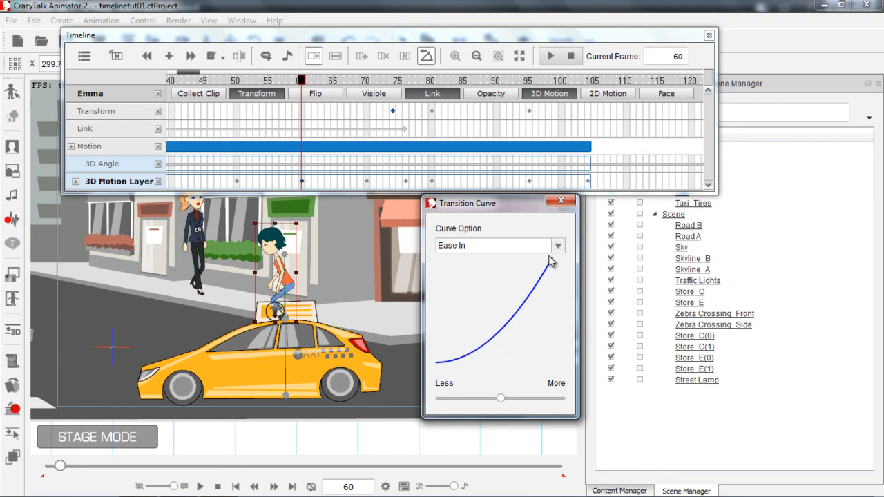
drag(501, 400, 567, 405)
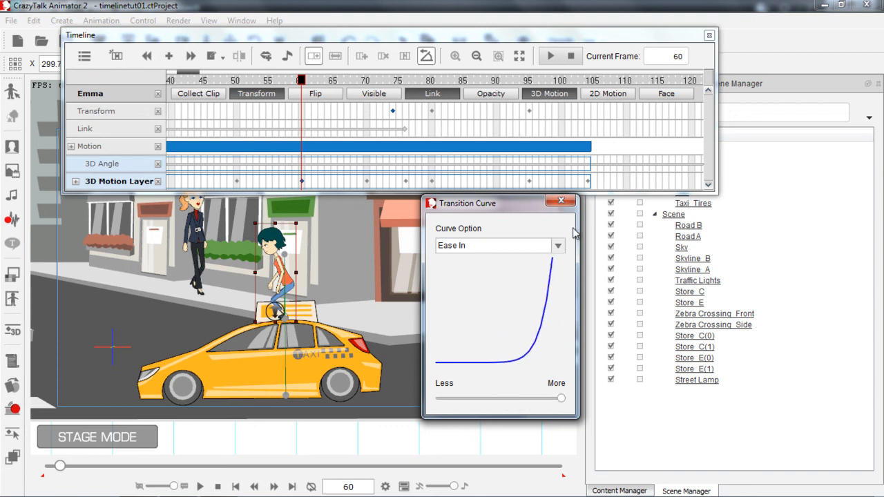
click(561, 200)
Step forward from frame 50 to frame 60 and back to examine Emma's crouch with the strongest Ease In.
click(236, 181)
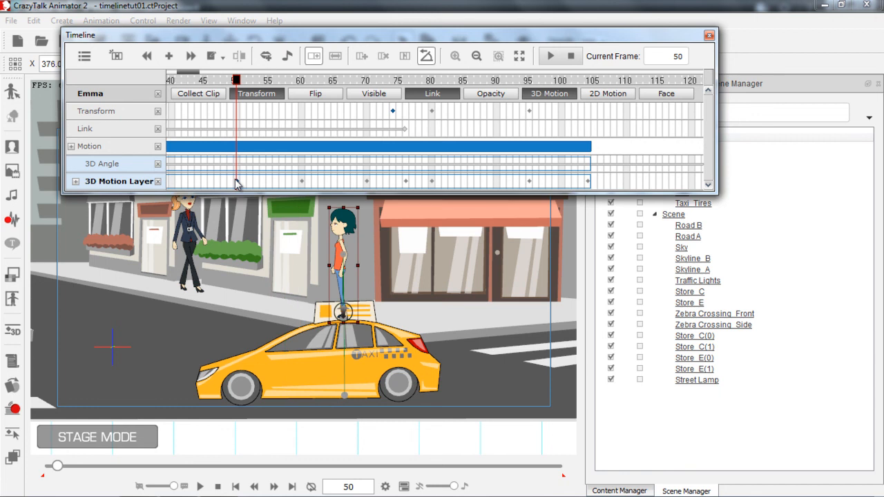
key(Right)
key(Right)
key(Right)
key(Right)
key(Right)
key(Right)
key(Right)
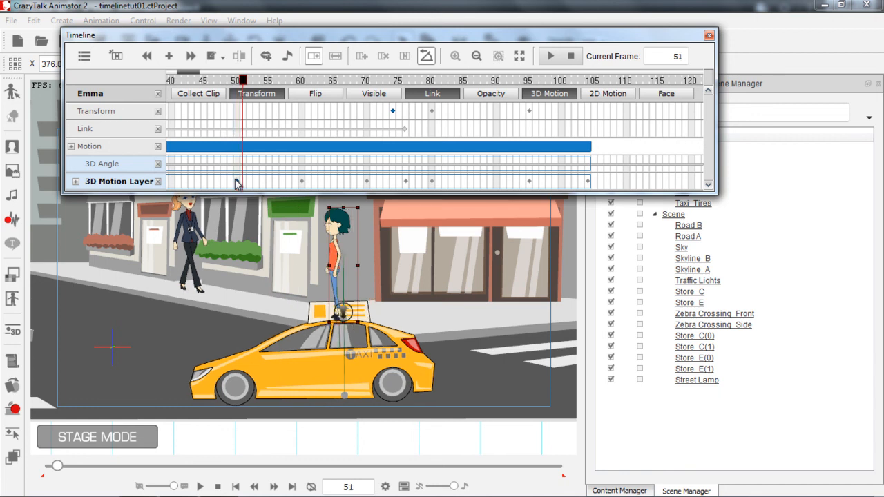
key(Right)
key(Right)
key(Right)
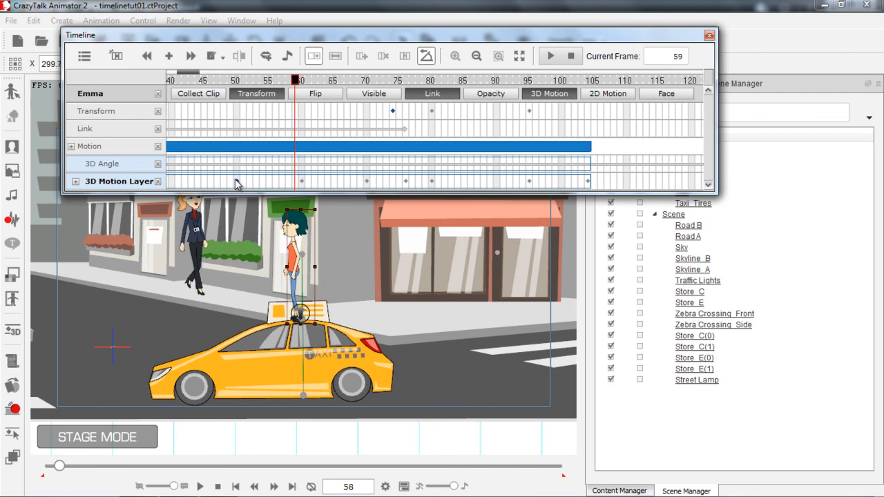
key(Left)
key(Left)
key(Left)
key(Left)
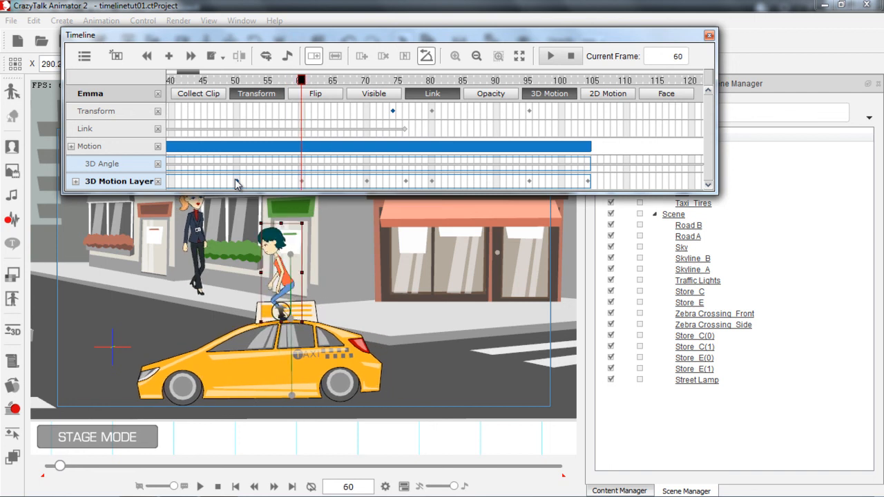
key(Left)
key(Left)
key(Left)
key(Left)
key(Left)
key(Left)
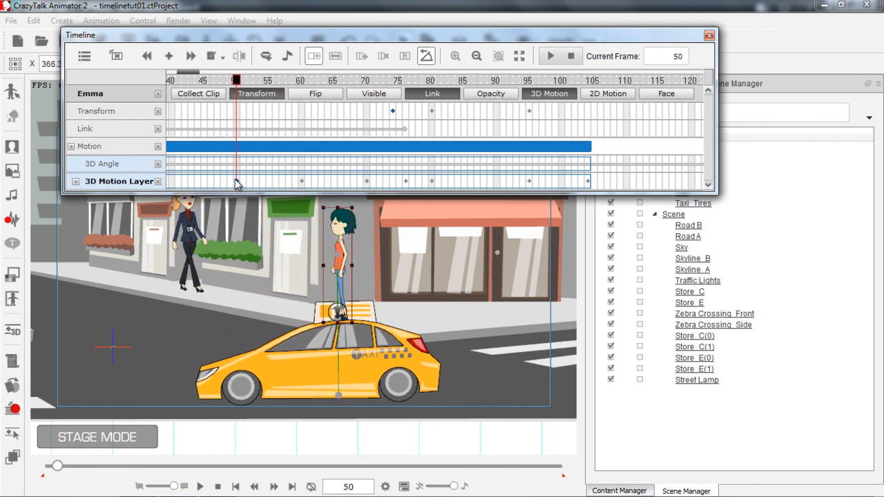
Apply the Ease Out transition curve to Emma's 3D motion key at frame 60 and reduce its strength to about midway.
right_click(304, 182)
mouse_move(341, 297)
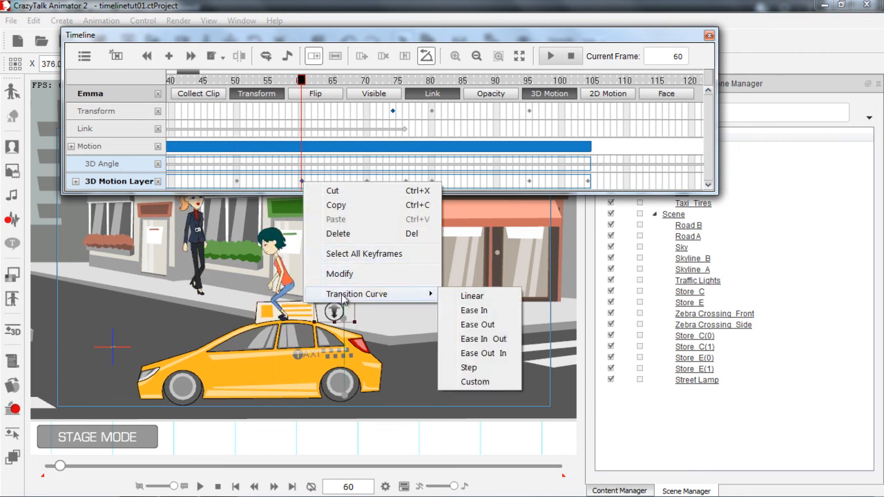
click(478, 325)
right_click(304, 185)
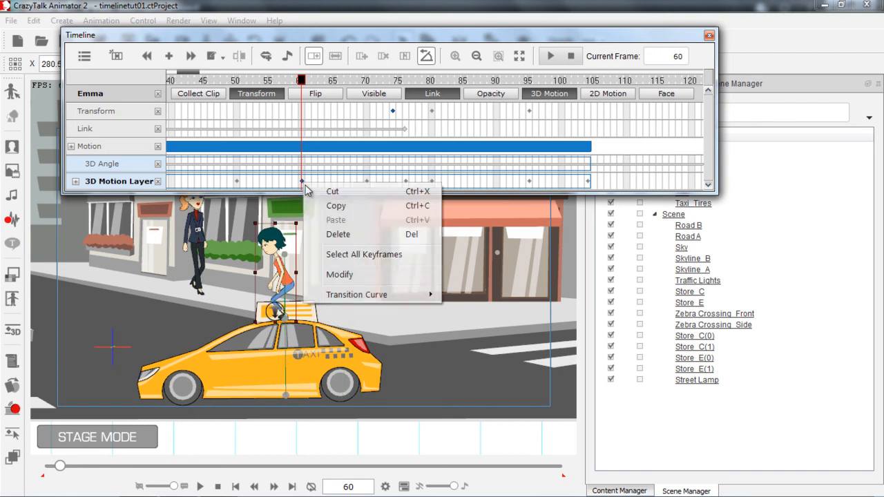
mouse_move(373, 295)
click(481, 382)
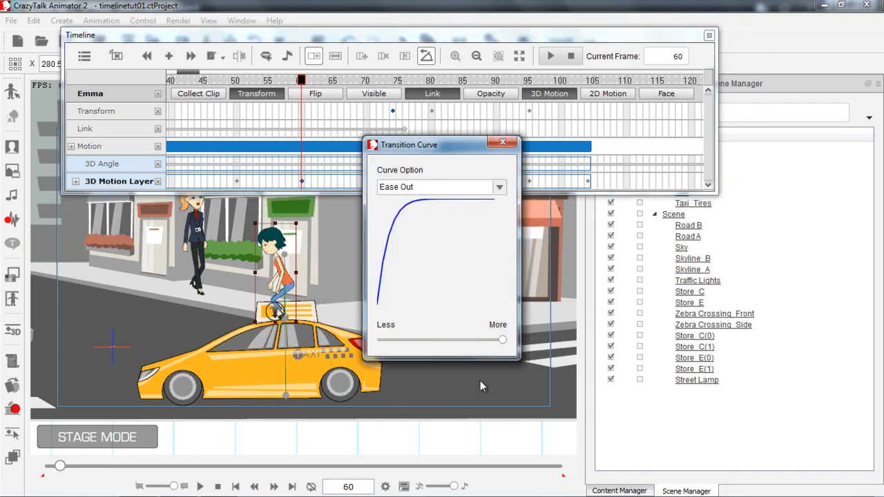
drag(446, 152, 561, 178)
drag(622, 366, 566, 367)
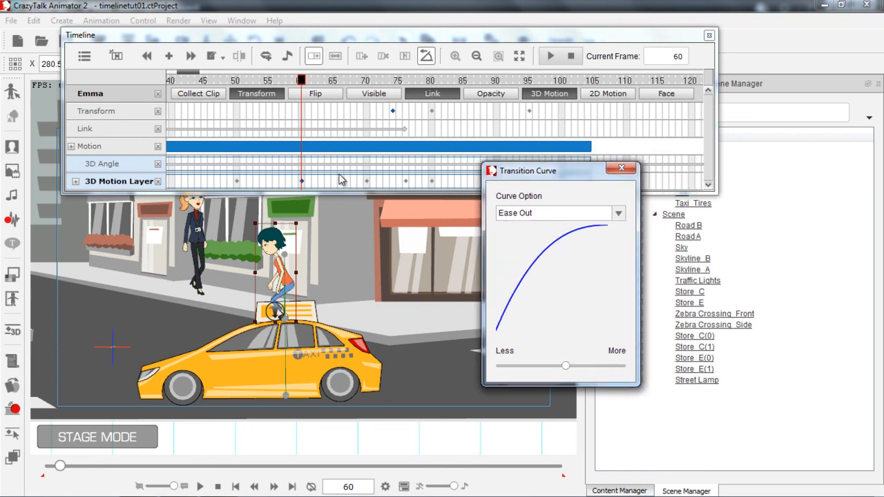
Step back and forth between frames 50 and 58 to examine Emma's crouch with the moderate Ease Out curve.
click(236, 81)
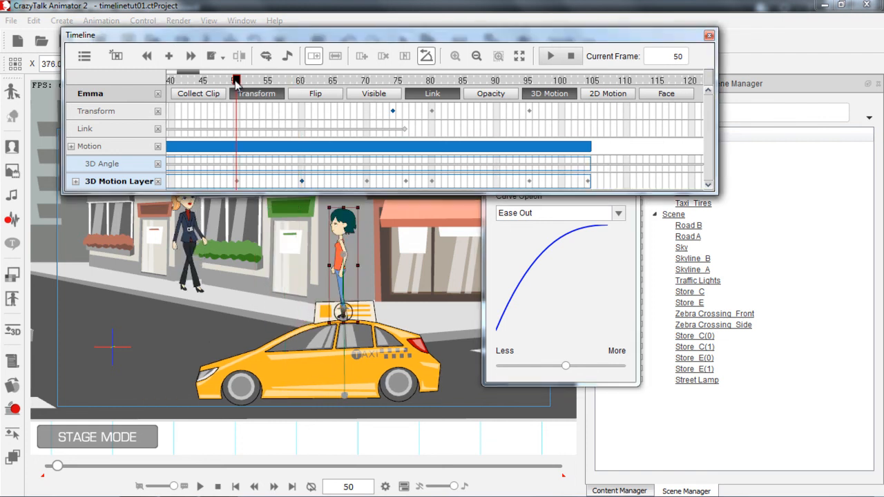
key(Right)
key(Right)
key(Right)
key(Right)
key(Left)
key(Right)
key(Right)
key(Right)
key(Right)
key(Right)
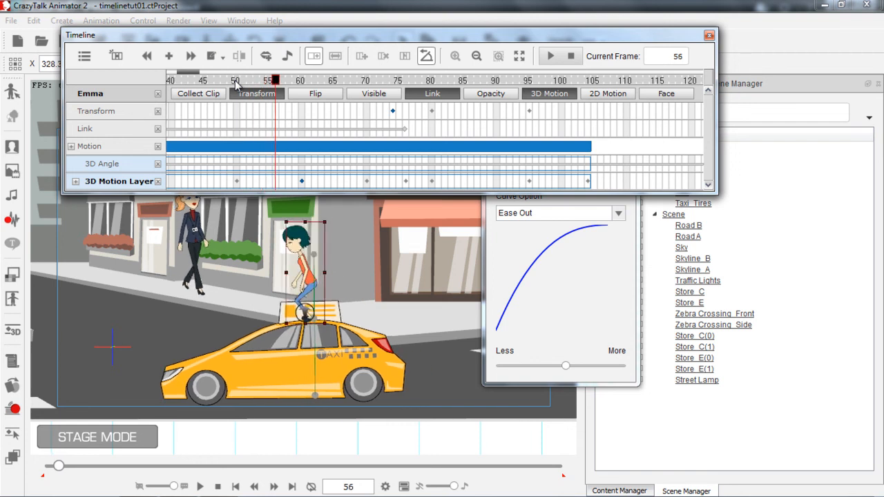
key(Right)
key(Right)
key(Left)
key(Left)
key(Left)
key(Left)
key(Left)
key(Left)
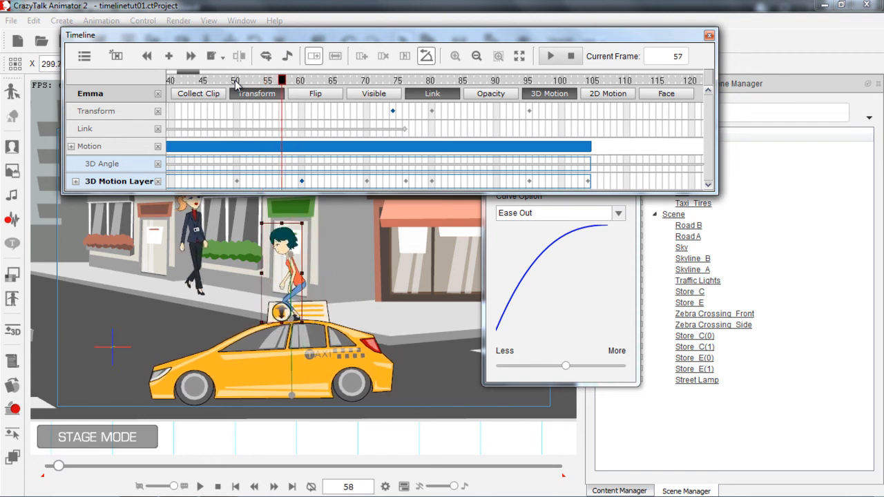
key(Left)
key(Left)
key(Left)
key(Left)
key(Right)
key(Right)
key(Right)
key(Right)
key(Right)
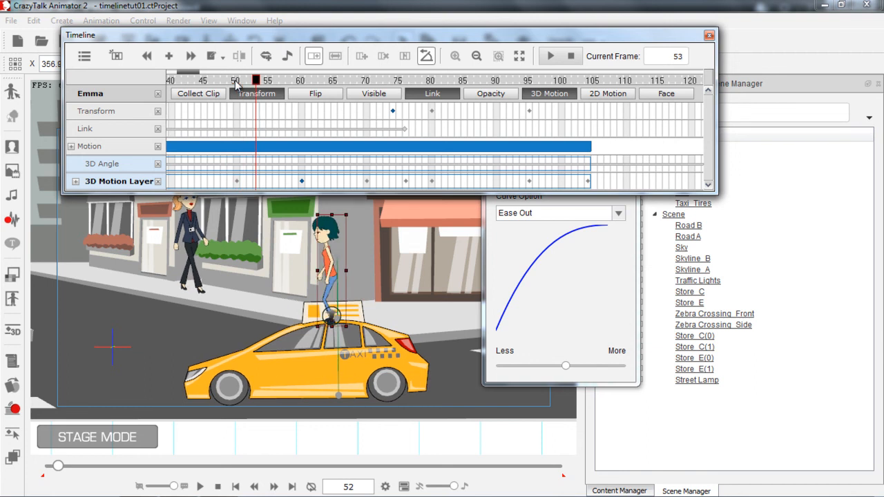
key(Left)
key(Left)
key(Left)
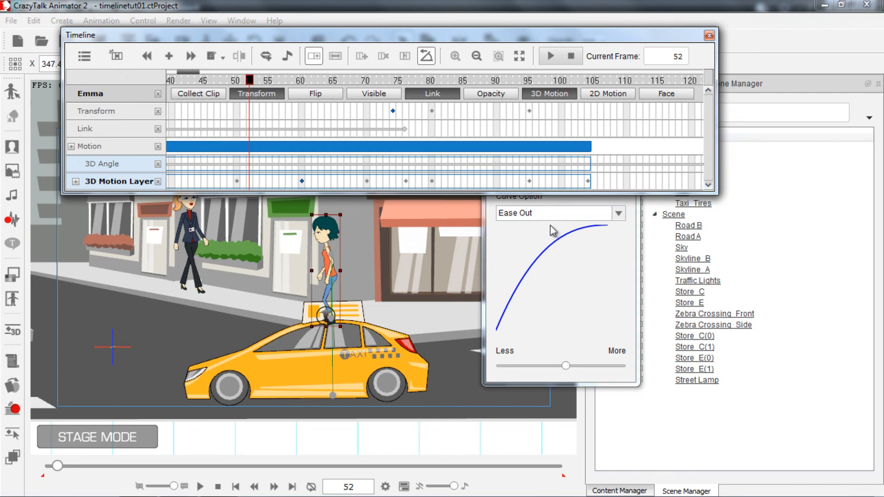
Raise the Ease Out curve at frame 60 to maximum strength and step through Emma's crouch from frame 50.
drag(567, 370, 637, 373)
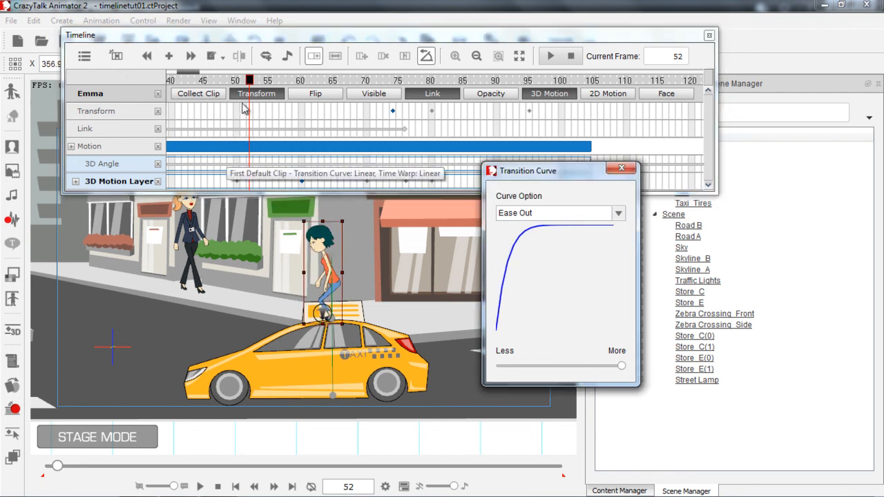
click(236, 81)
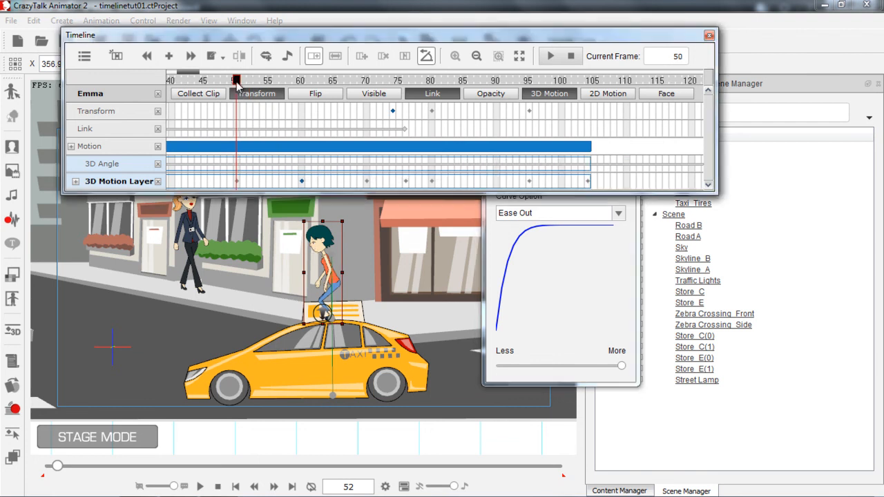
key(Right)
key(Right)
key(Right)
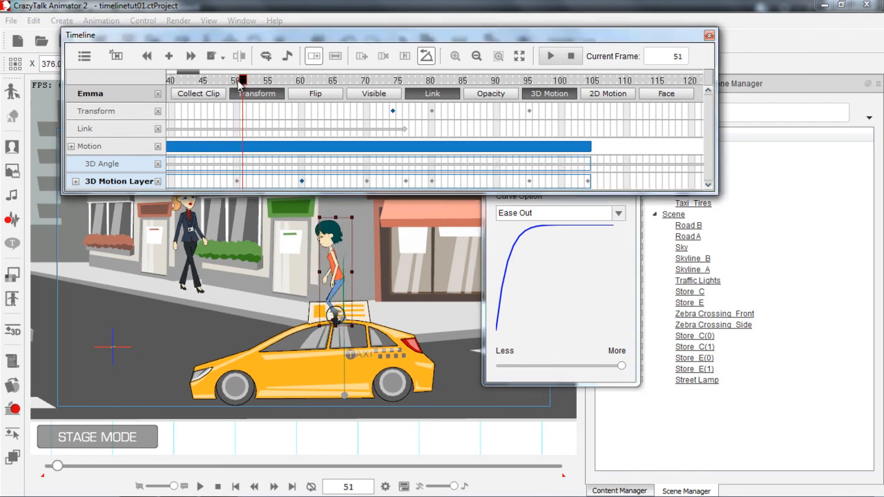
key(Left)
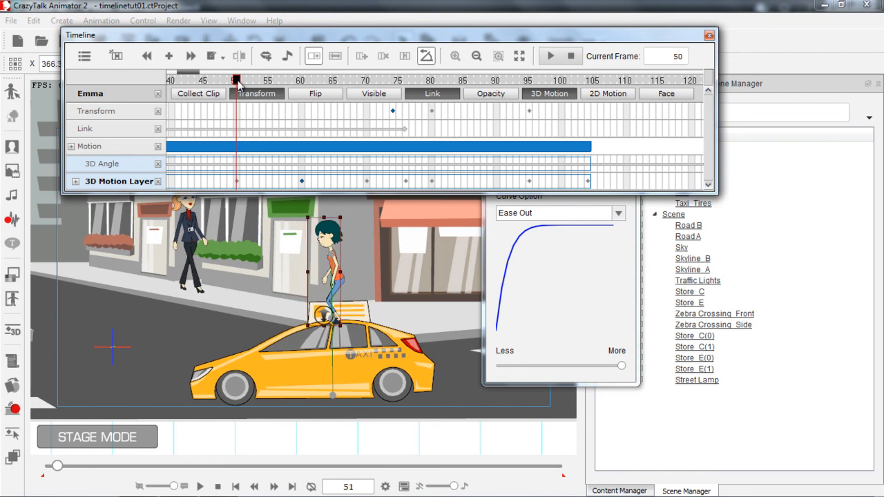
key(Right)
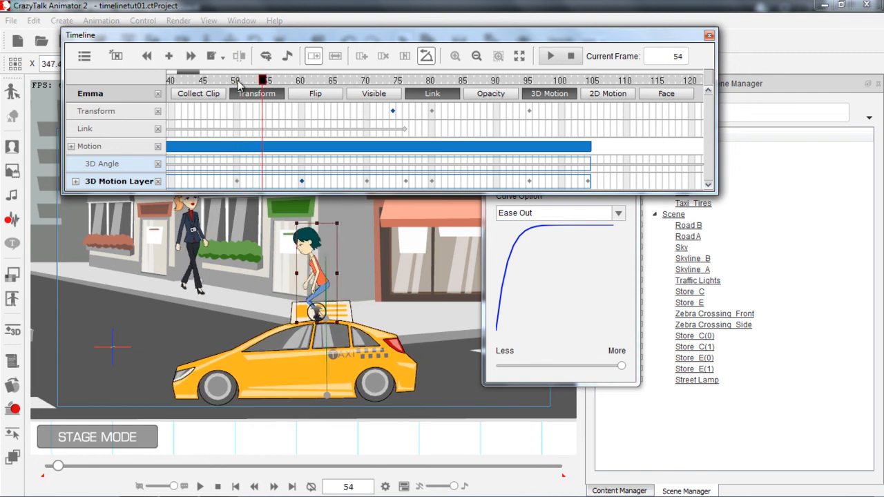
Set the transition curve of Emma's 3D motion key at frame 60 to Linear.
click(302, 182)
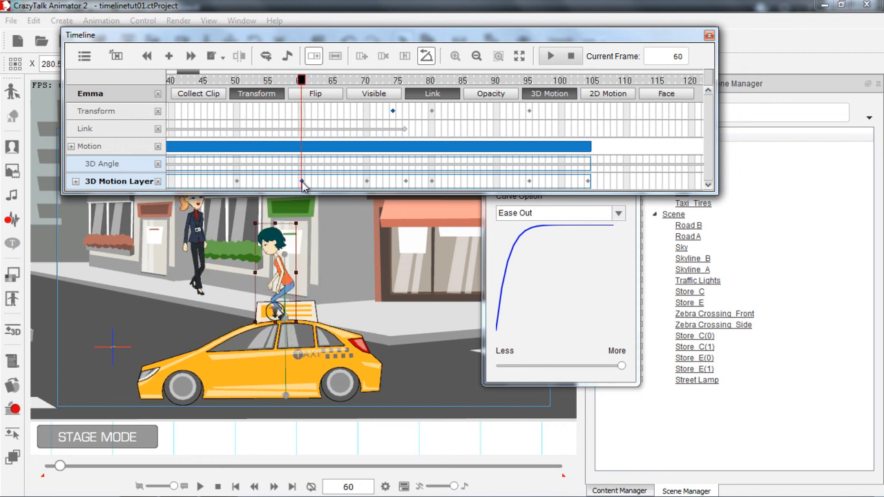
right_click(302, 182)
mouse_move(406, 298)
click(461, 298)
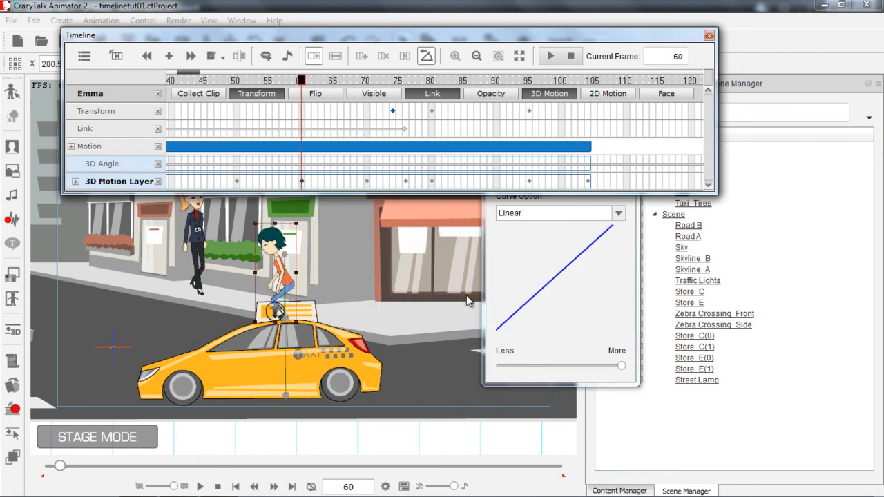
Replay Emma's crouch and jump from frame 50 with the Linear curve.
click(241, 81)
key(space)
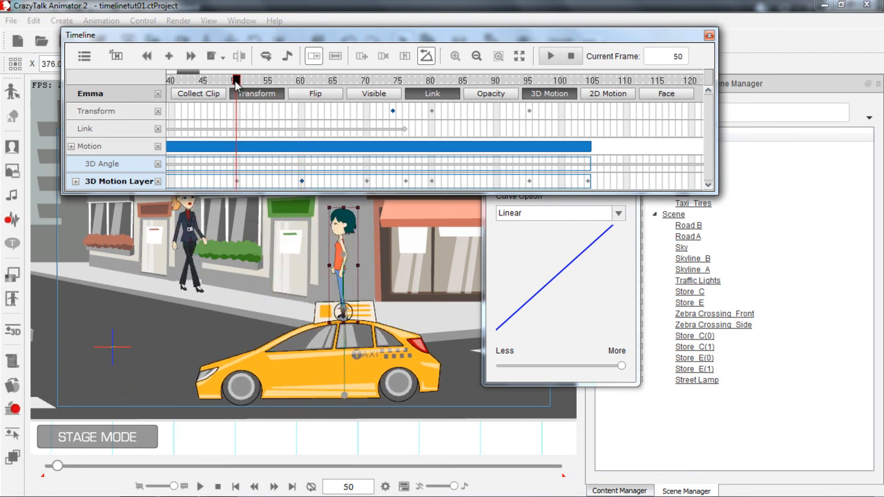
click(236, 81)
key(space)
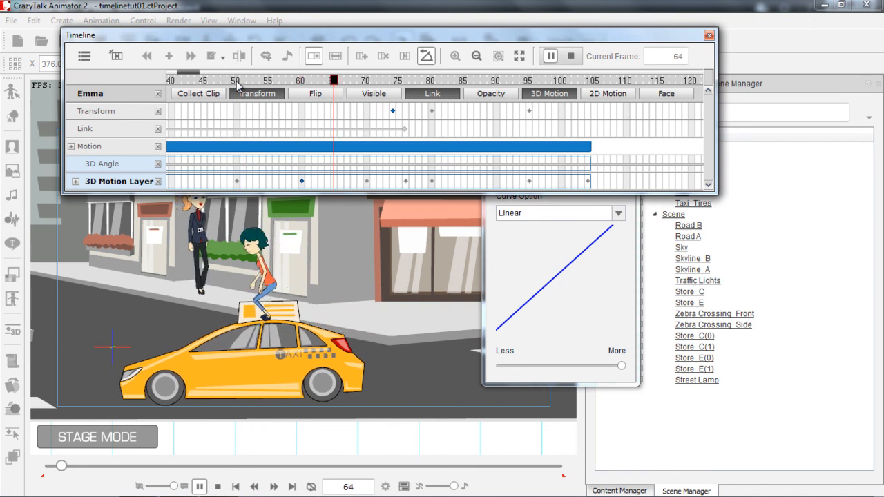
key(space)
Scrub between frames 70 and 80 to examine Emma's takeoff from the taxi roof.
drag(373, 81, 408, 83)
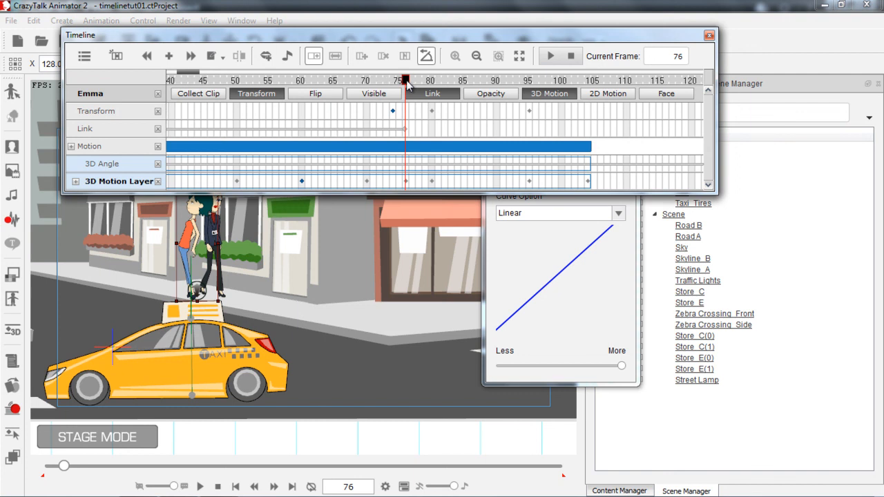
click(367, 81)
drag(388, 83, 431, 84)
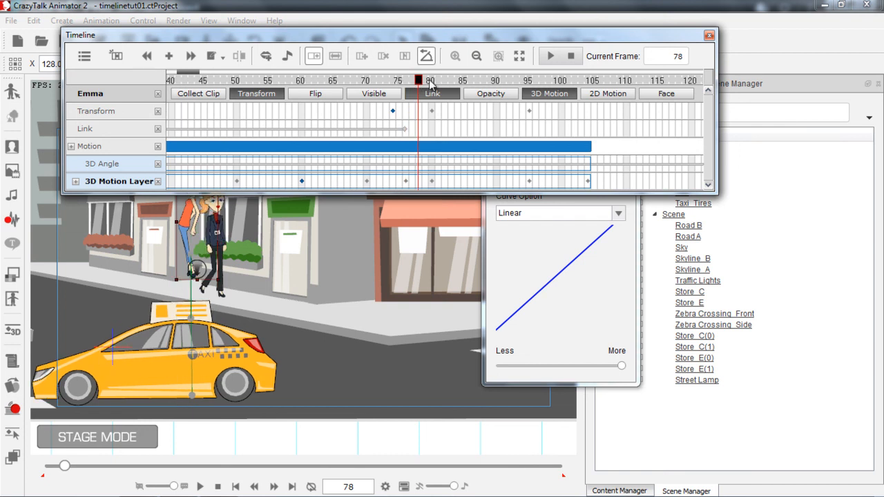
click(394, 83)
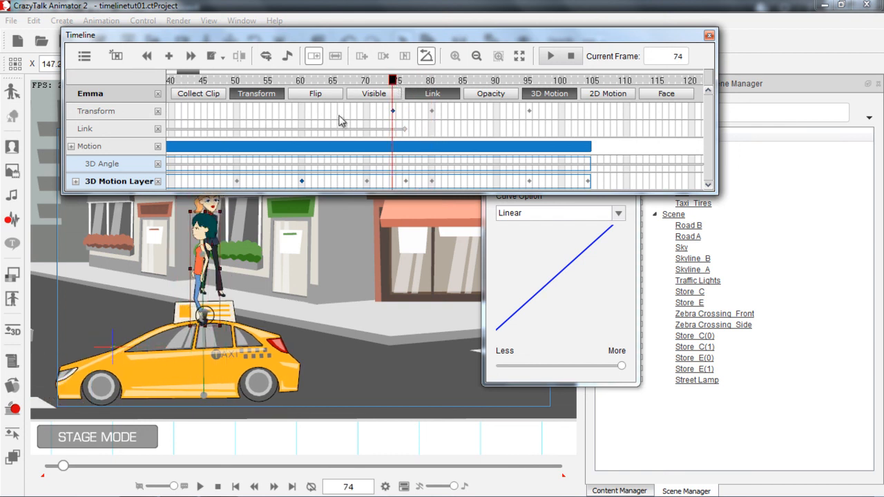
Step frame by frame from 75 to 79 and back to examine Emma's position as she leaves the taxi.
click(399, 83)
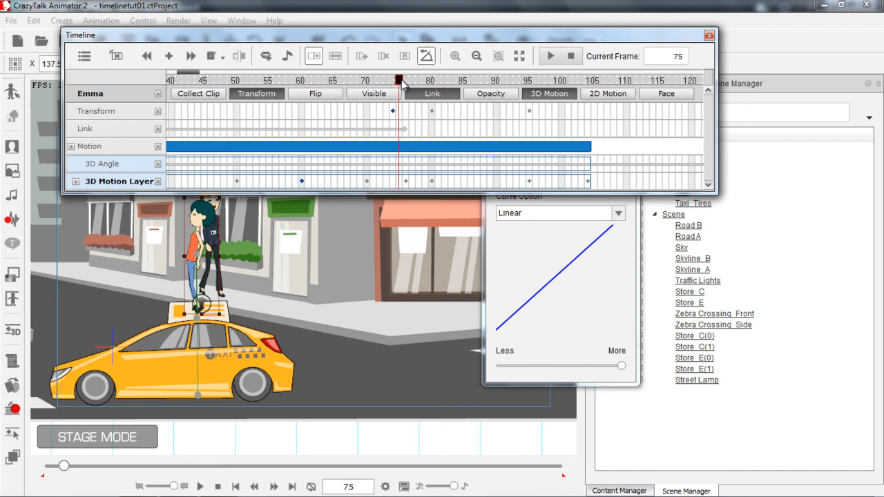
key(Right)
key(Right)
key(Right)
key(Right)
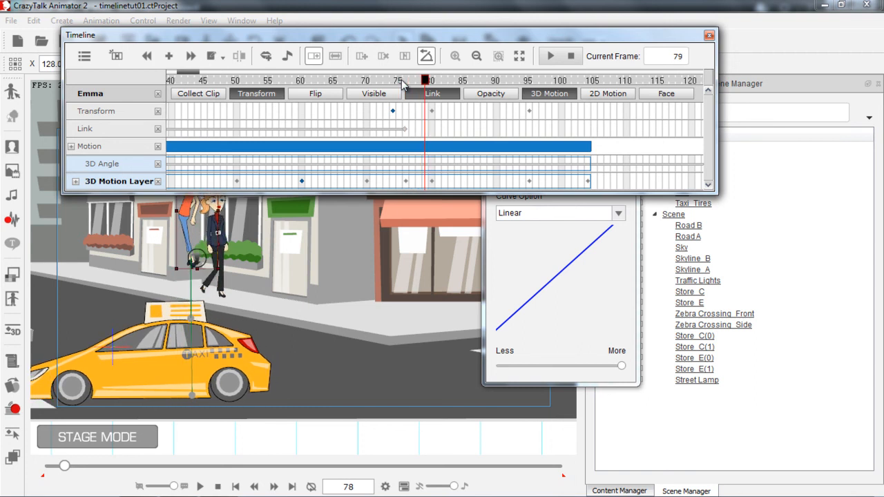
key(Left)
key(Left)
key(Left)
key(Left)
key(Left)
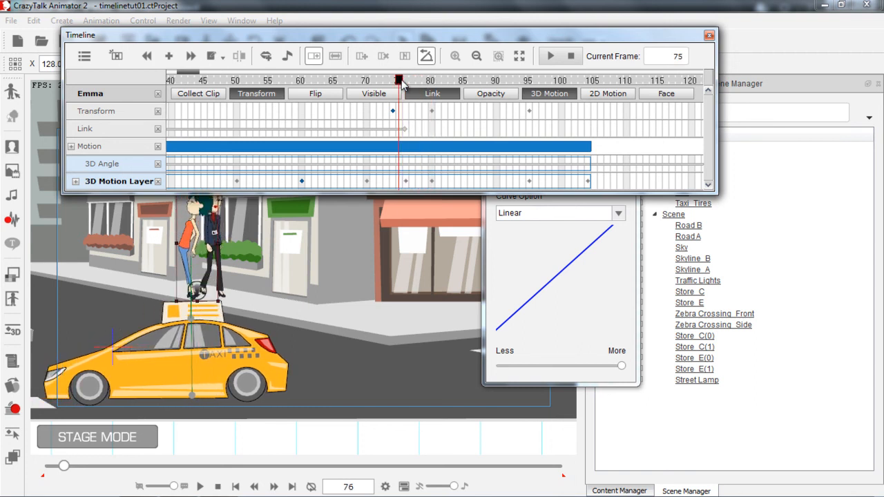
Step frame by frame through Emma's takeoff around frames 74 to 80 to examine her position relative to the taxi roof.
key(Right)
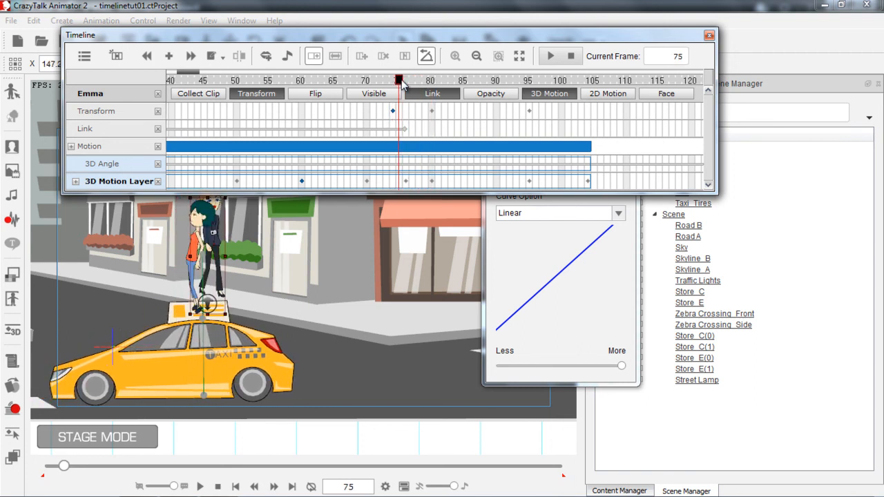
key(Right)
key(Right)
key(Right)
key(Right)
key(Right)
key(Left)
key(Left)
key(Left)
key(Left)
key(Left)
key(Left)
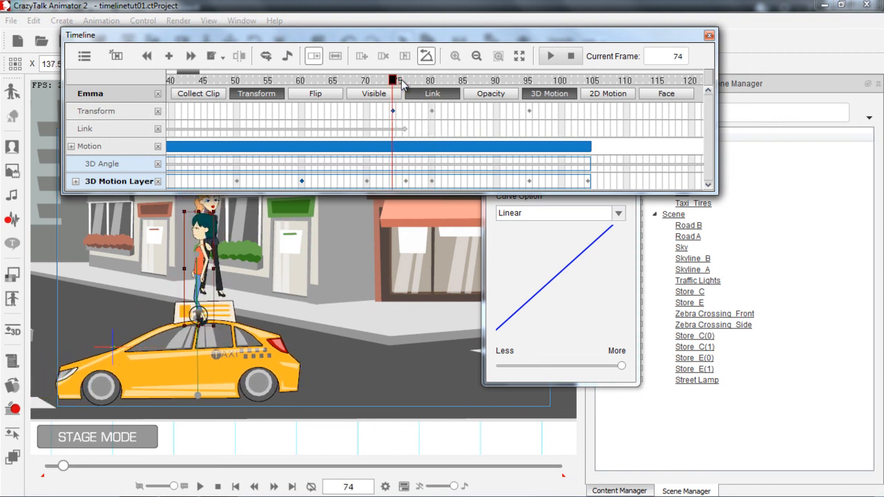
Set the transition curve of Emma's Transform key at frame 80 to Ease Out at maximum strength.
click(432, 112)
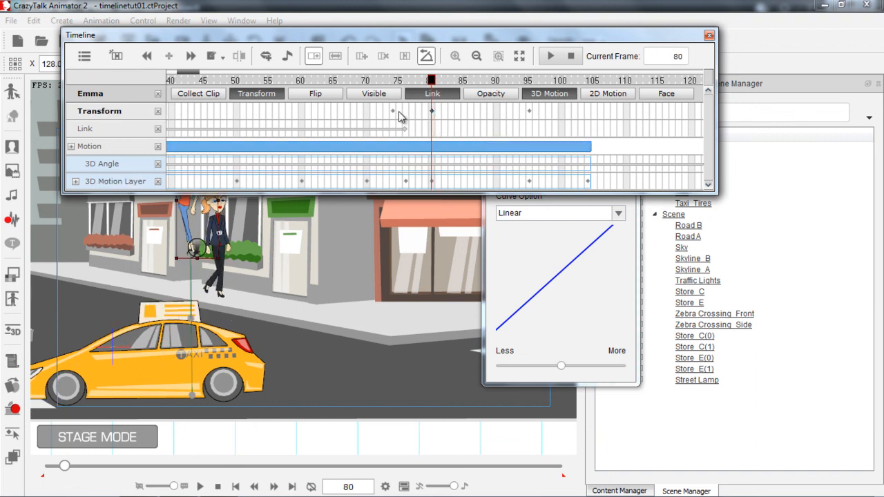
right_click(433, 112)
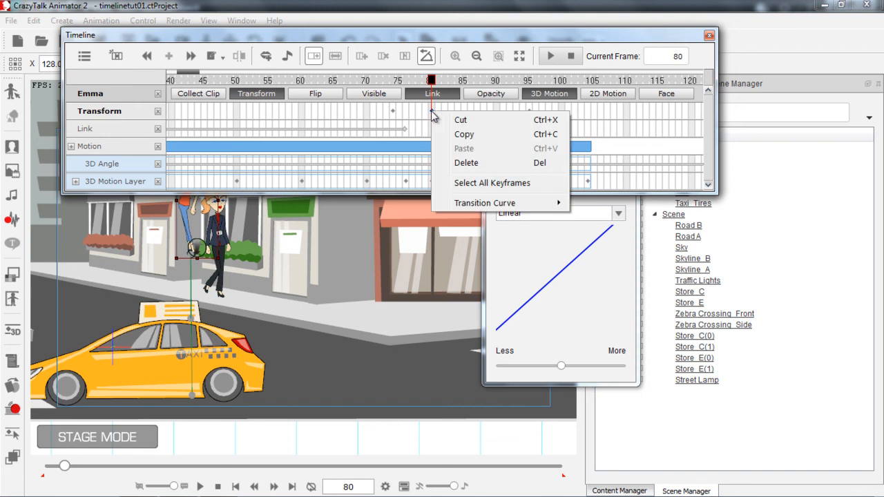
mouse_move(475, 205)
click(612, 234)
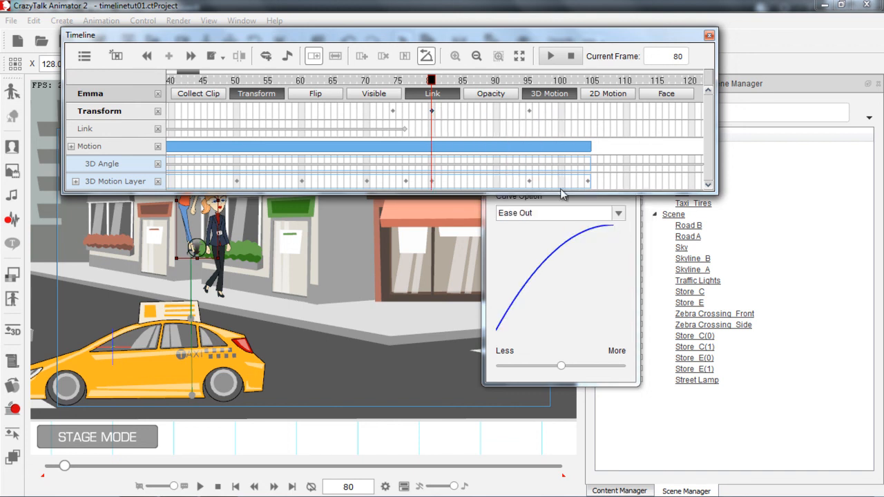
right_click(432, 112)
mouse_move(484, 205)
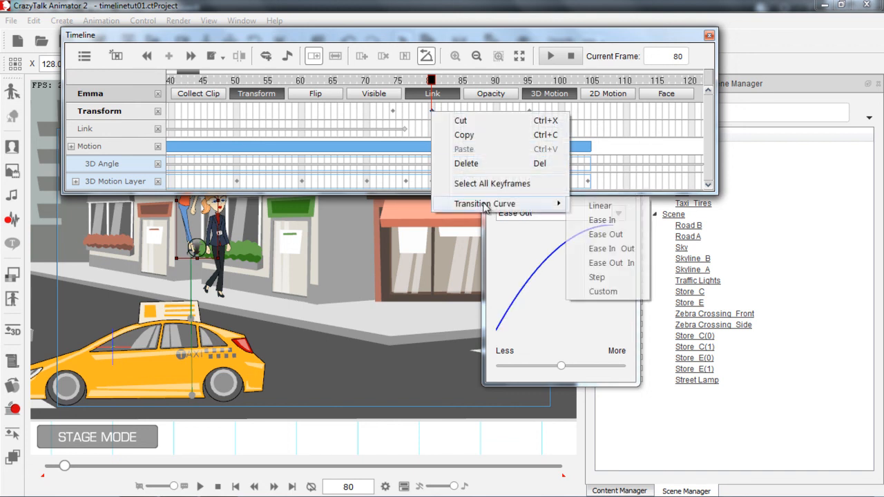
click(620, 290)
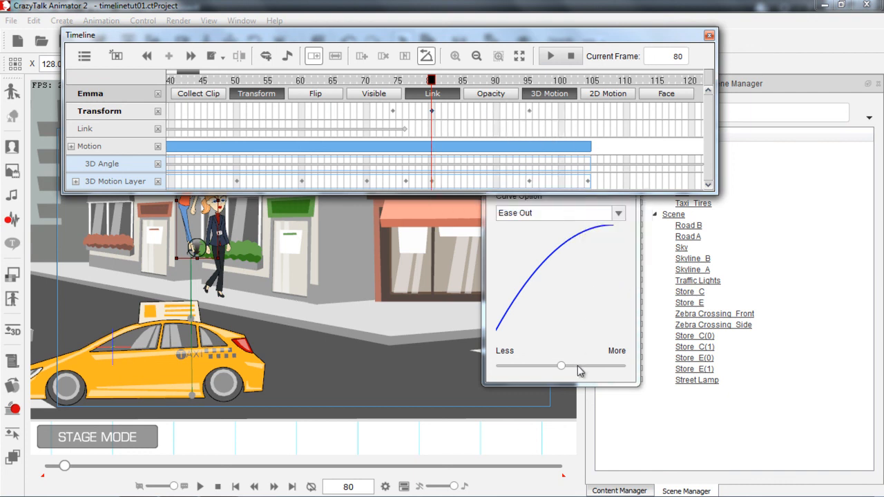
drag(561, 368, 612, 372)
drag(621, 371, 625, 369)
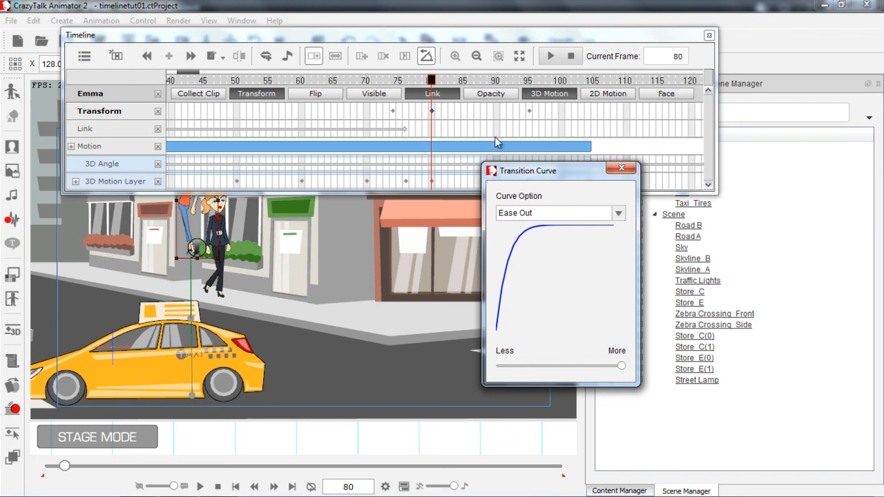
Step frame by frame from the Transform key at frame 74 and back to examine Emma's takeoff with the Ease Out curve.
click(393, 110)
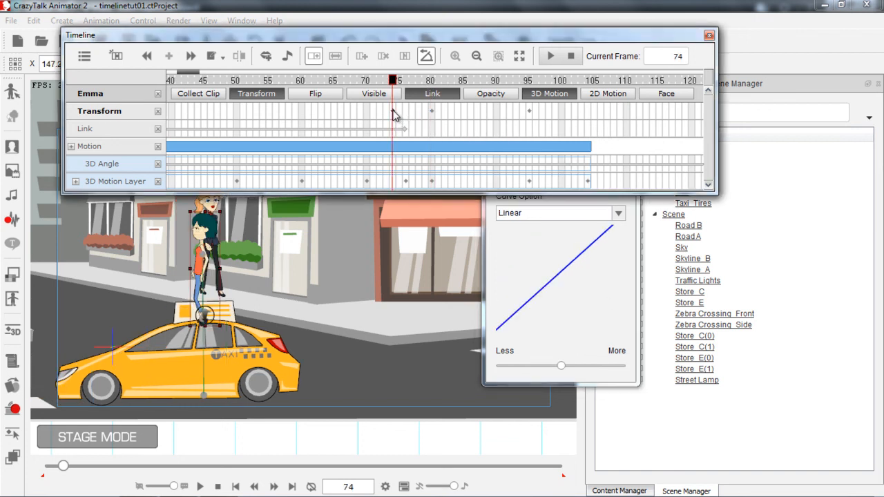
key(Right)
key(Right)
key(Right)
key(Right)
key(Left)
key(Left)
key(Left)
key(Left)
key(Left)
key(Left)
key(Left)
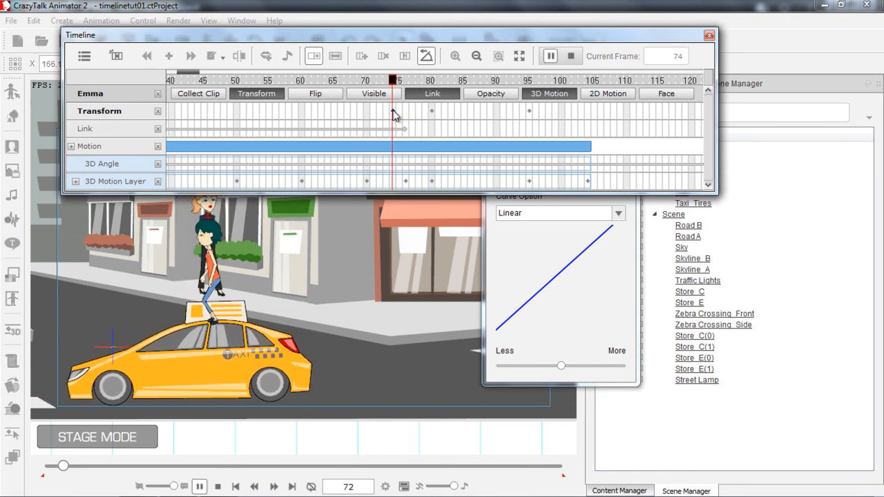
Replay Emma's jump and landing with the Ease Out curve and return the playhead to frame 80.
key(space)
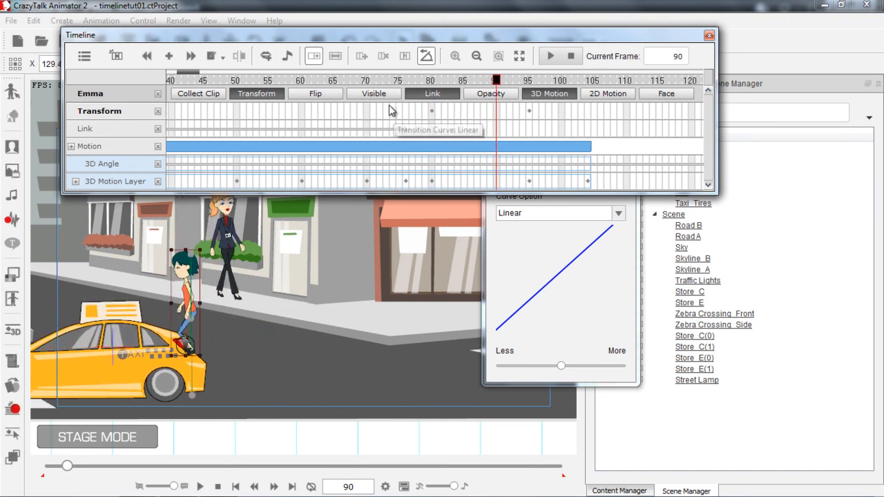
key(space)
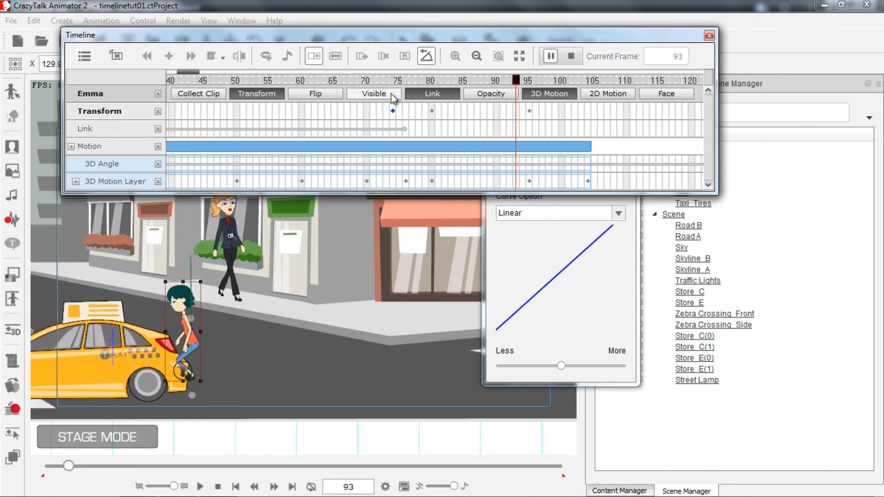
click(353, 82)
click(354, 81)
click(430, 82)
click(430, 82)
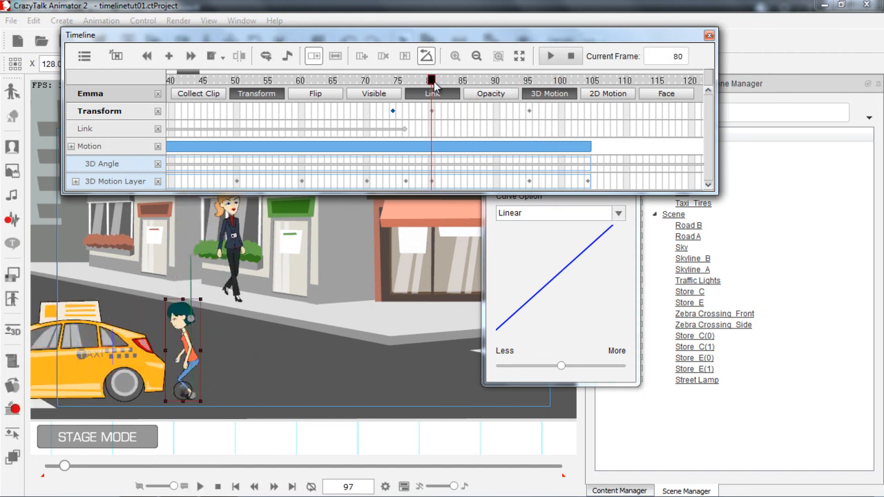
Set the transition curve of Emma's landing Transform key at frame 95 to Ease In at maximum strength.
click(530, 112)
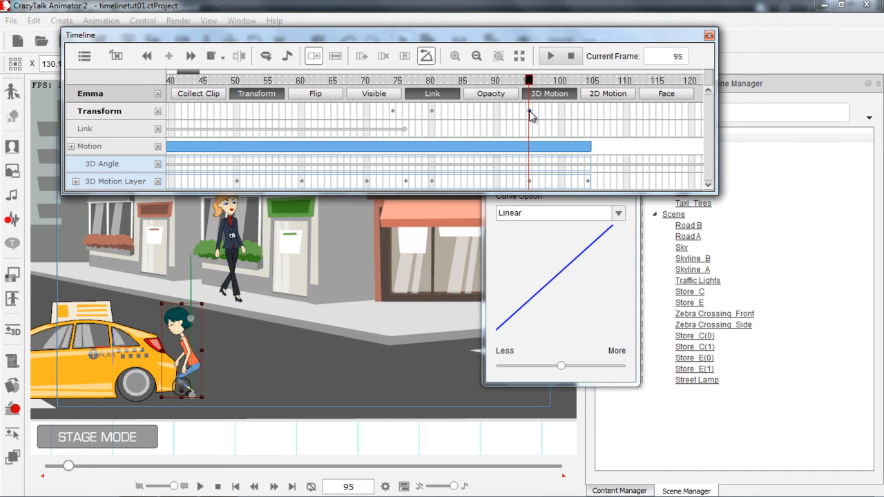
right_click(529, 112)
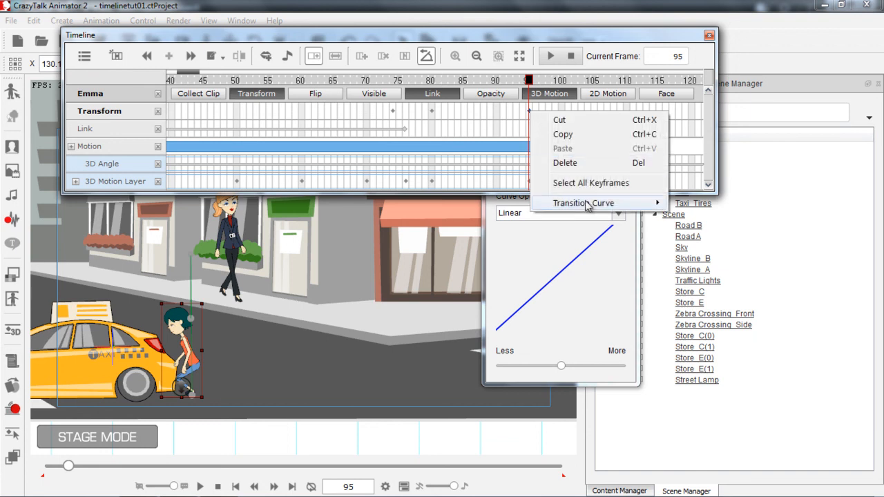
mouse_move(608, 203)
click(697, 219)
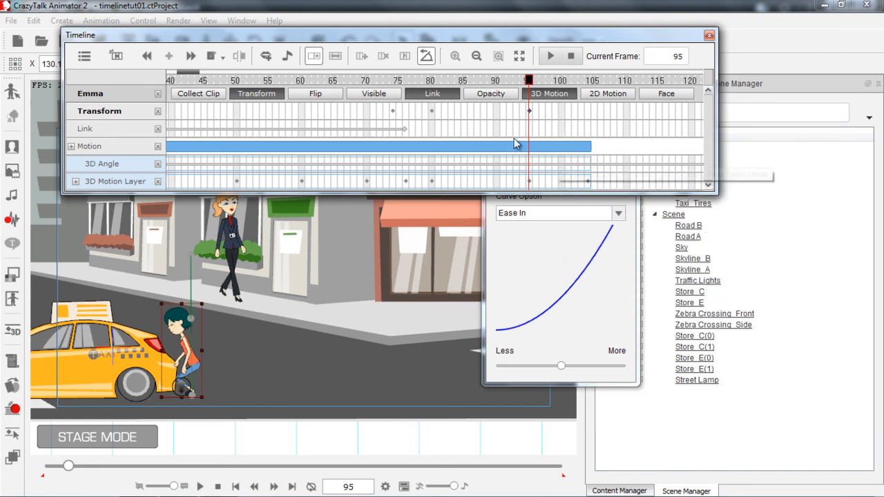
drag(560, 368, 623, 367)
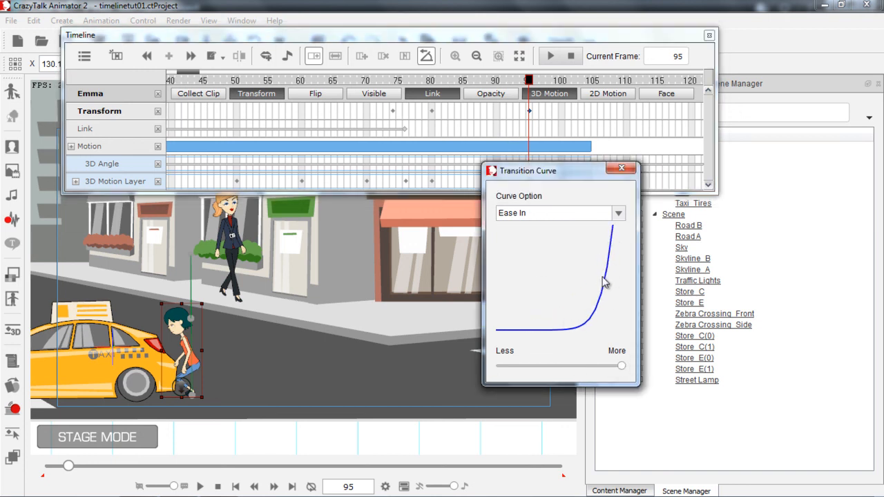
Scrub from frame 80 to 96 and replay the jump from about frame 61 to examine Emma's fall.
click(432, 82)
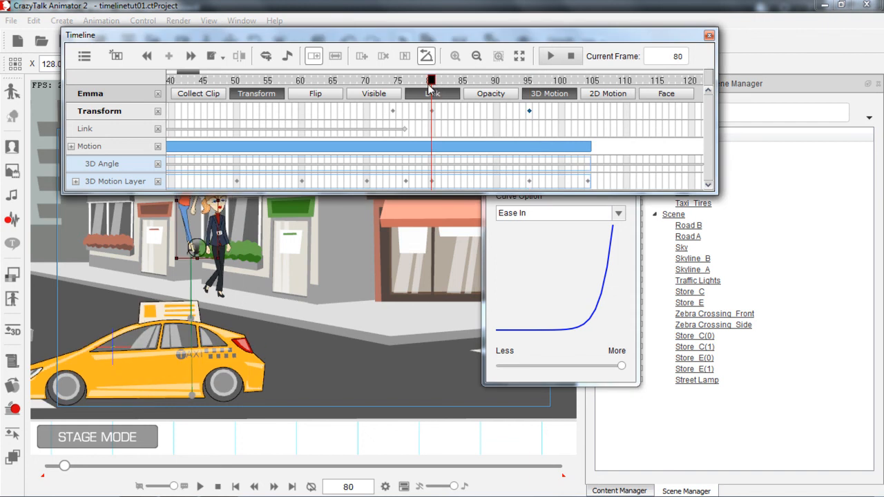
drag(443, 83, 535, 84)
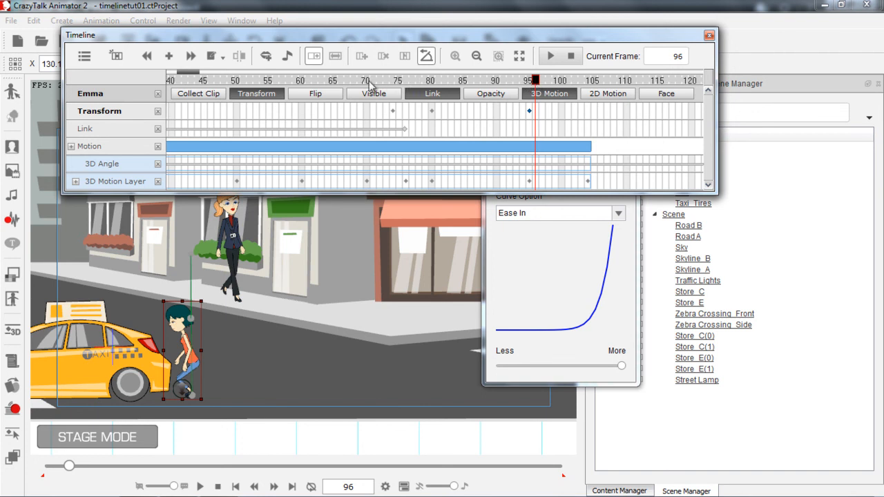
click(307, 81)
key(space)
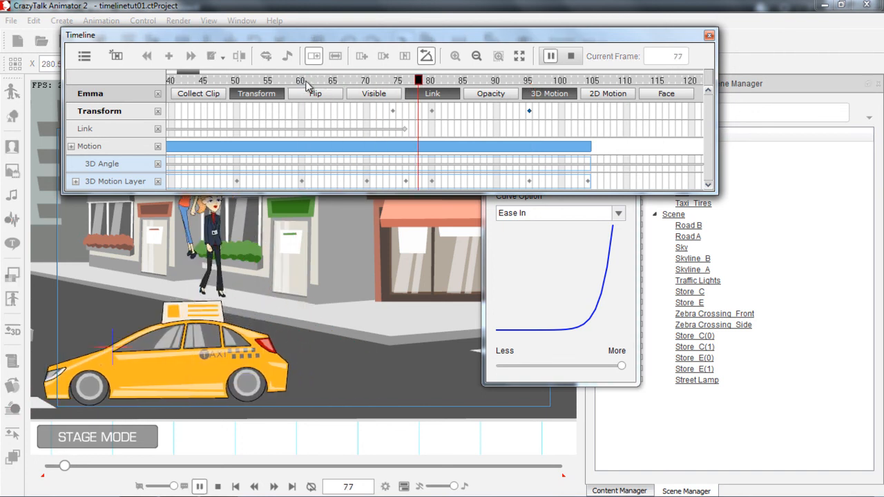
click(315, 81)
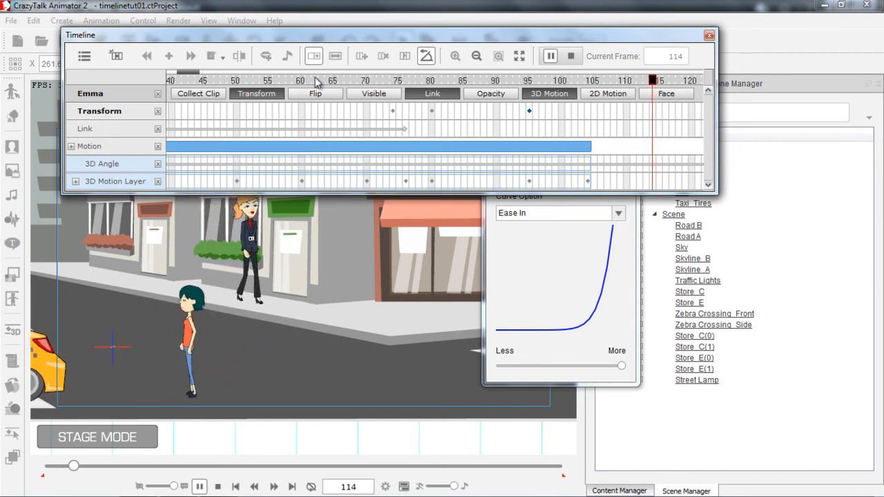
key(space)
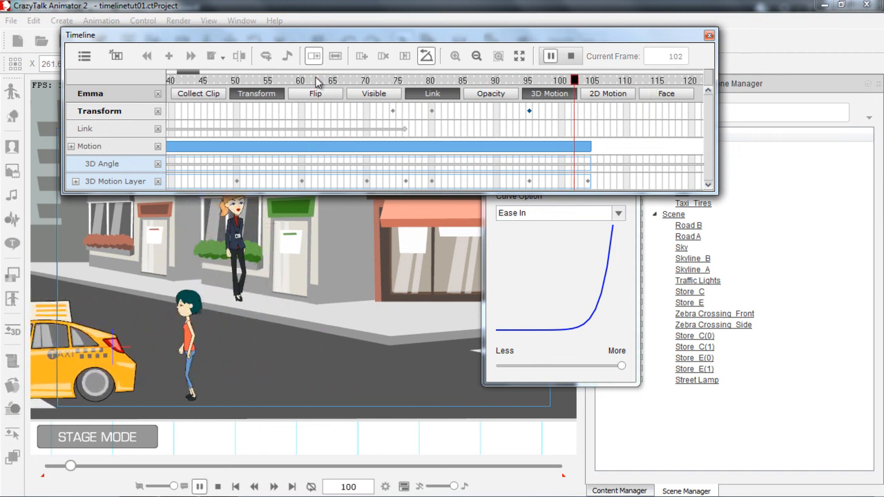
Reduce the Ease In strength of the Transform key at frame 95 to slightly above the midpoint and replay the jump.
click(431, 81)
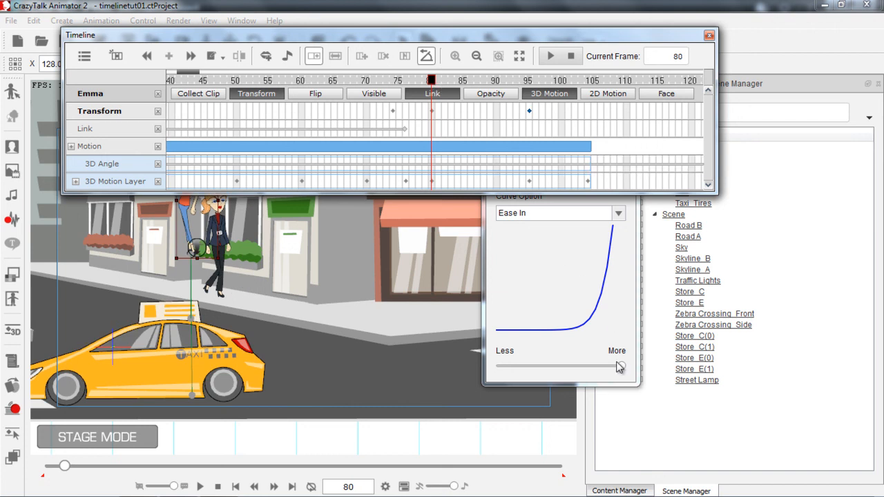
drag(621, 369, 577, 367)
click(372, 83)
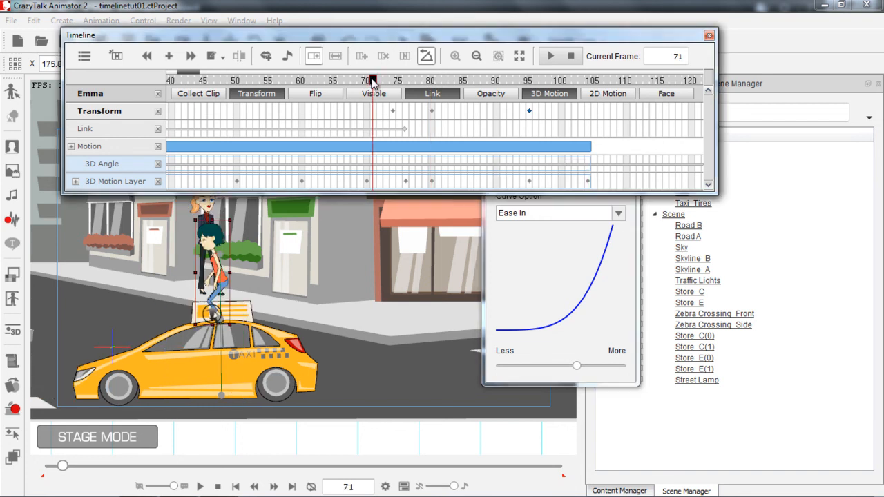
key(space)
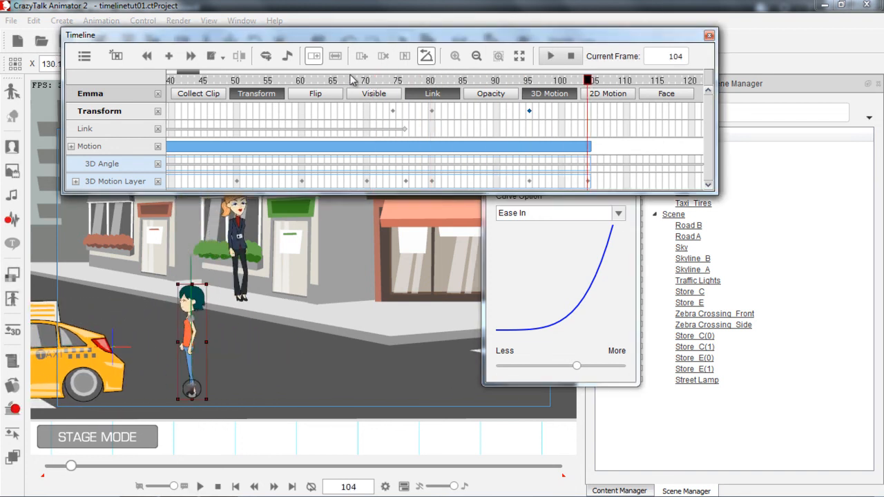
click(343, 83)
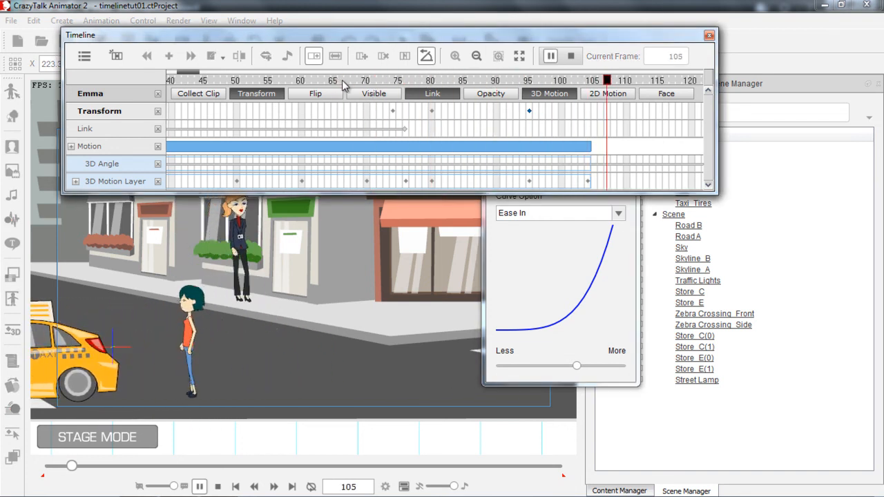
click(335, 82)
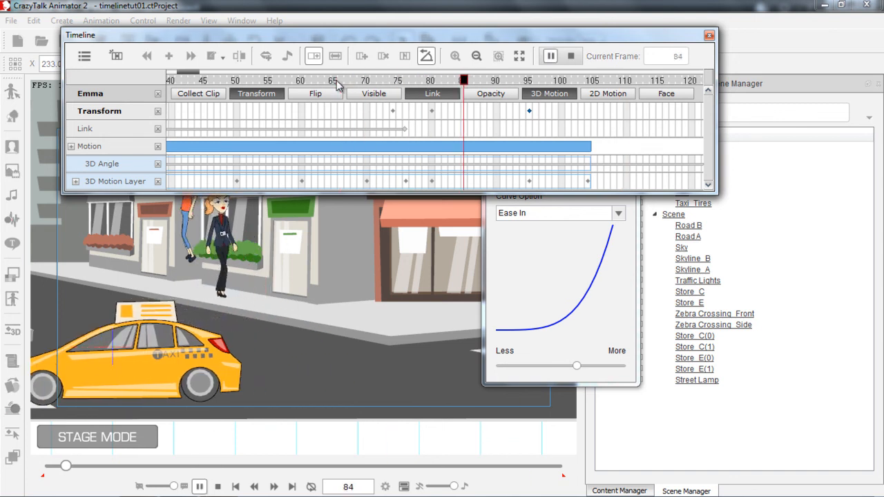
key(space)
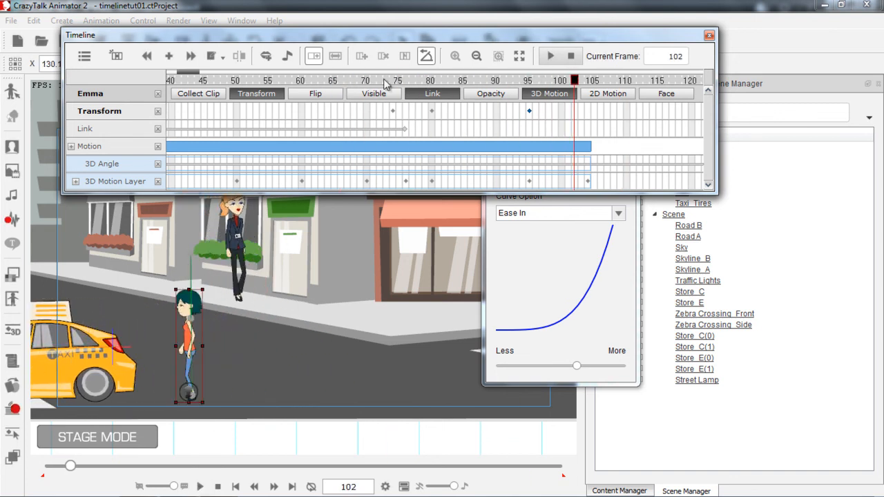
Set the transition curve of Emma's 3D motion key at frame 95 to Ease In with strength about four-fifths toward More.
click(431, 81)
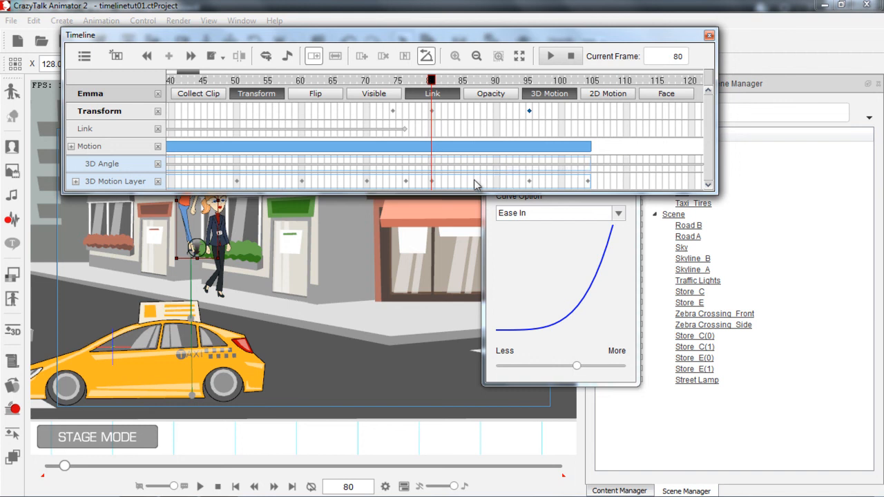
click(529, 182)
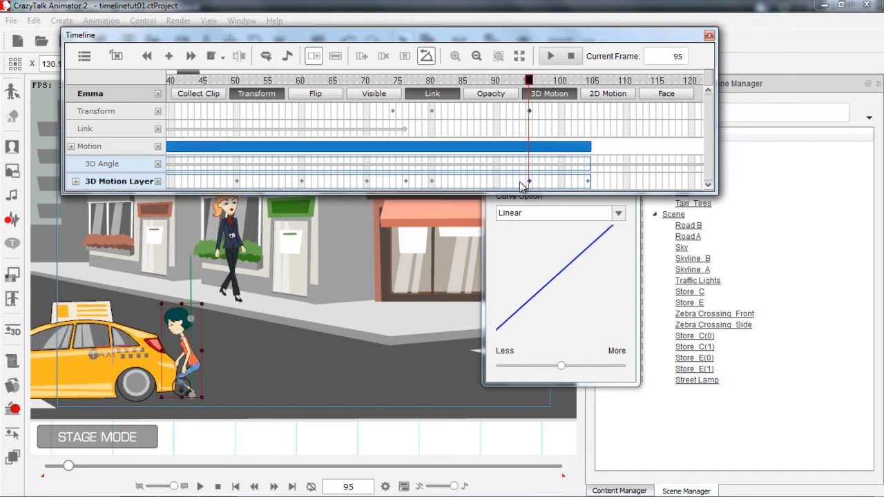
click(431, 183)
drag(447, 187, 521, 188)
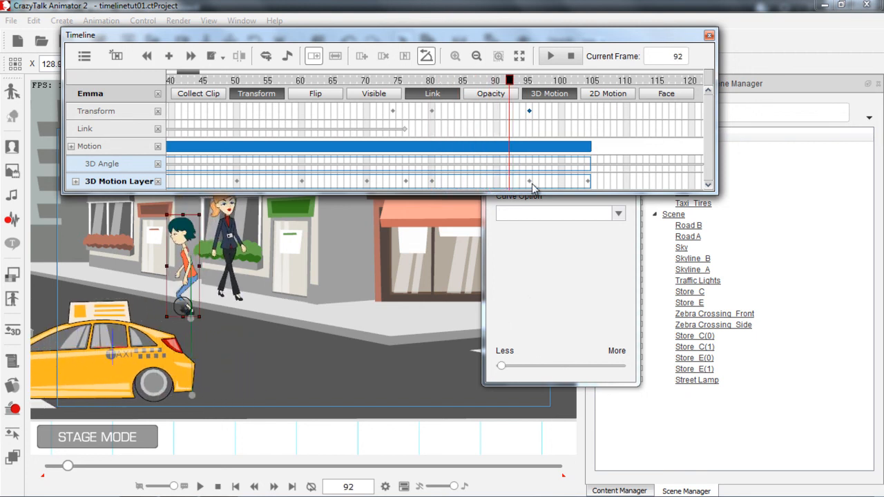
click(530, 183)
right_click(530, 183)
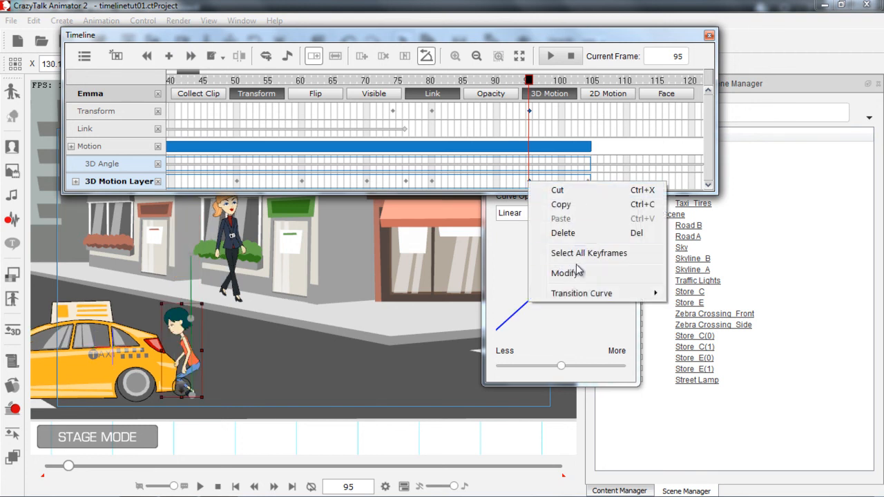
mouse_move(586, 295)
click(690, 309)
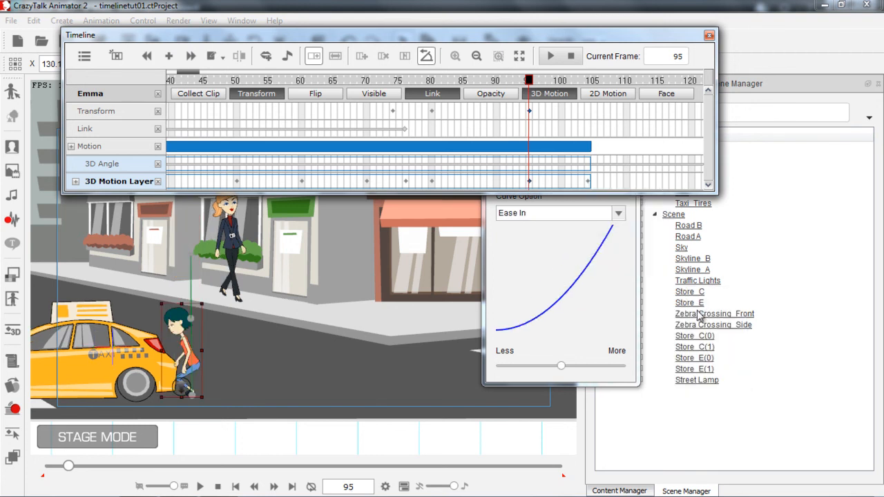
drag(563, 368, 603, 367)
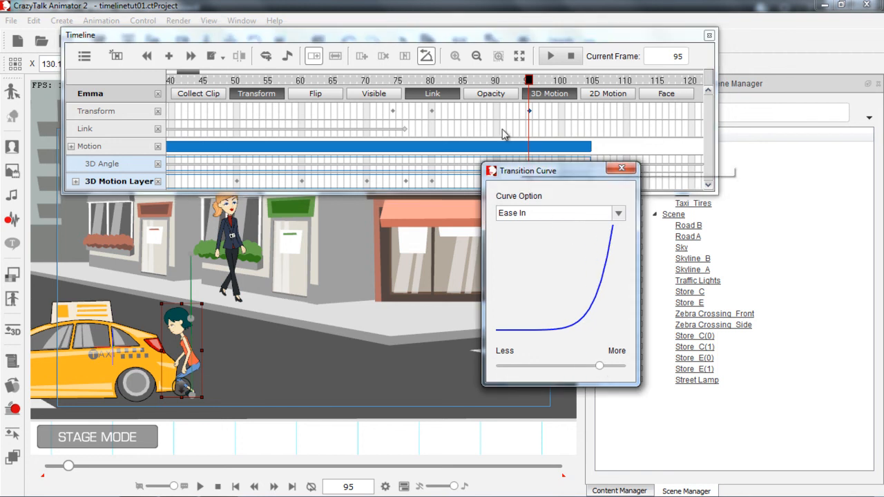
Move the Transition Curve window off the stage and place the playhead at frame 89 on the 3D Motion Layer.
drag(579, 176, 714, 210)
click(510, 186)
click(488, 185)
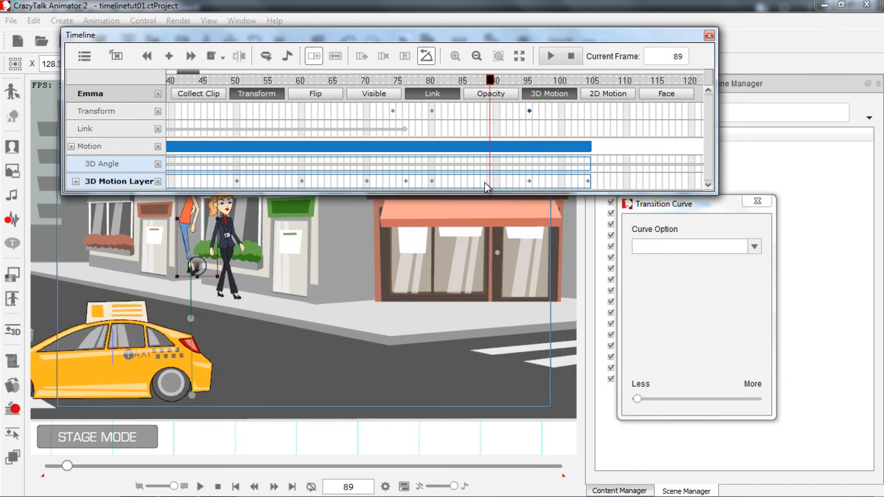
Select Emma's 3D Motion Layer key at frame 80 and replay the jump from around frames 48 and 66.
click(432, 182)
key(space)
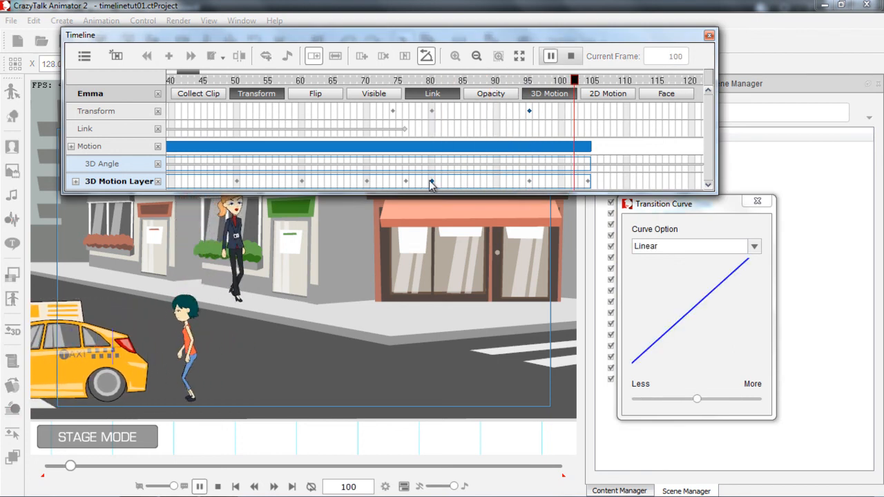
click(344, 81)
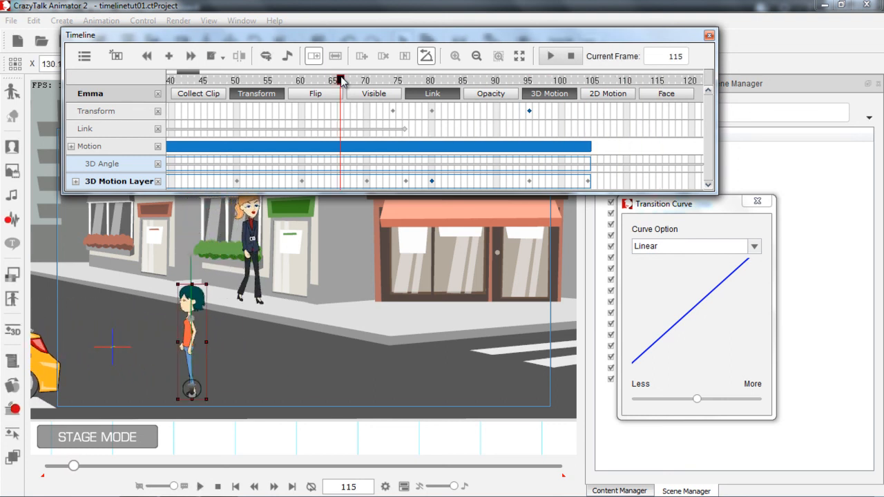
click(344, 81)
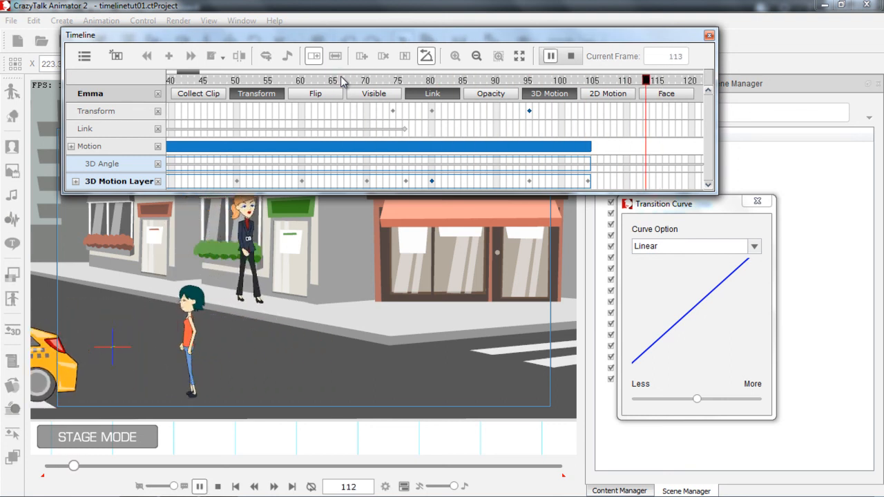
click(226, 81)
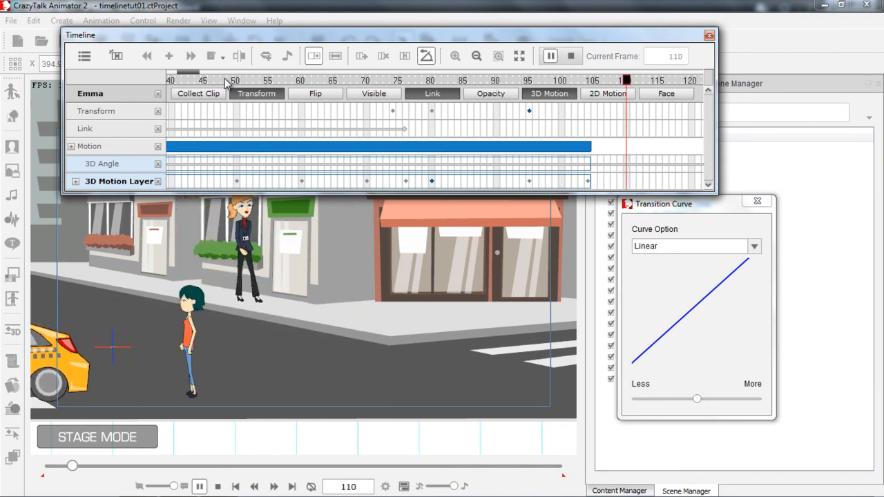
Close the Timeline and Transition Curve windows and return playback to frame 1.
click(710, 36)
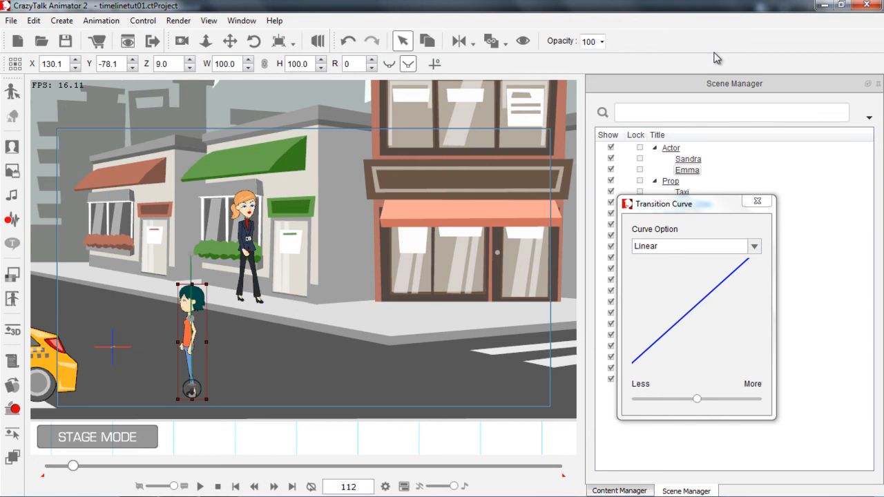
click(757, 201)
click(217, 486)
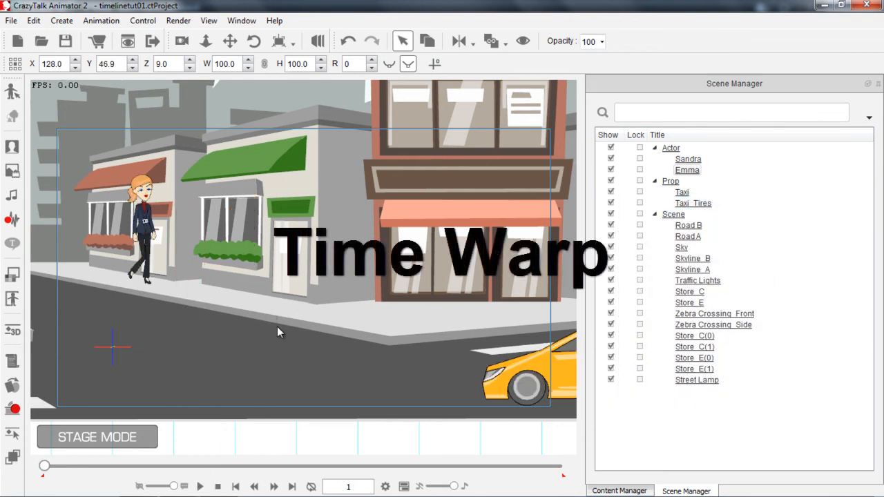
Add the Saul character template to the road near the blue store and position him at X -916.7, Y -76.0.
drag(255, 322, 360, 322)
drag(349, 200, 341, 371)
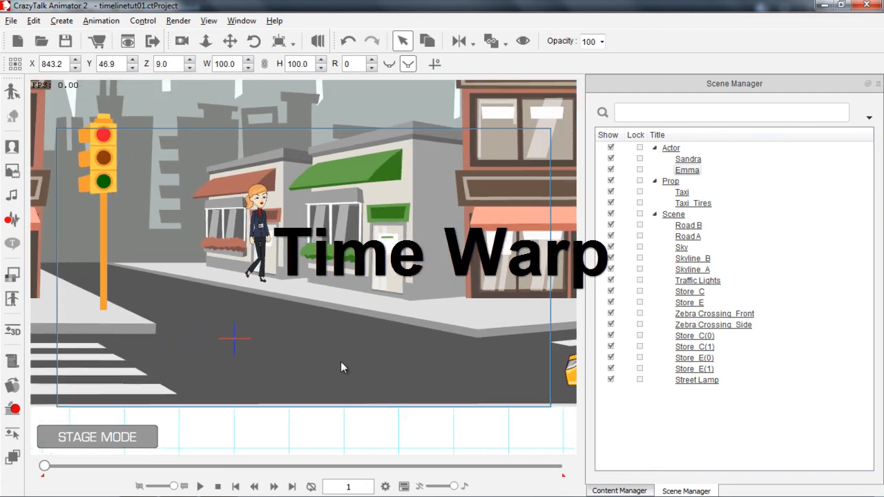
drag(325, 320, 329, 371)
drag(295, 180, 309, 329)
drag(164, 235, 288, 387)
drag(253, 261, 377, 258)
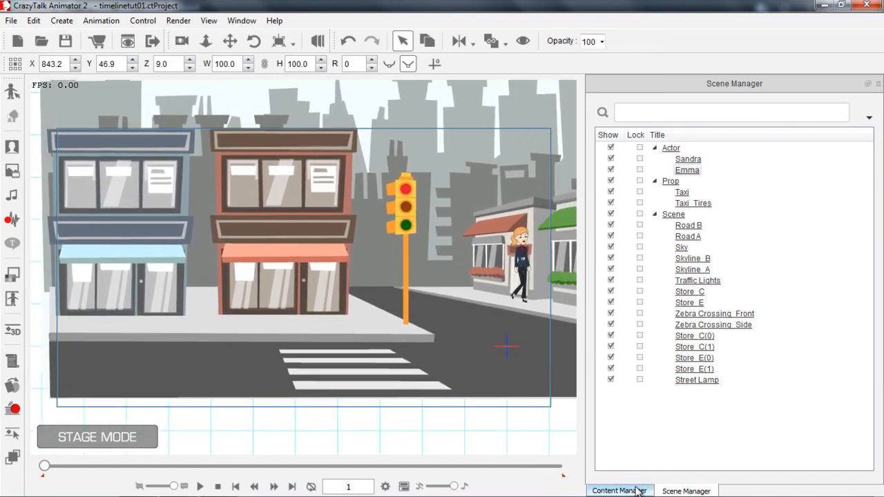
click(620, 490)
drag(870, 304, 868, 360)
drag(815, 304, 125, 357)
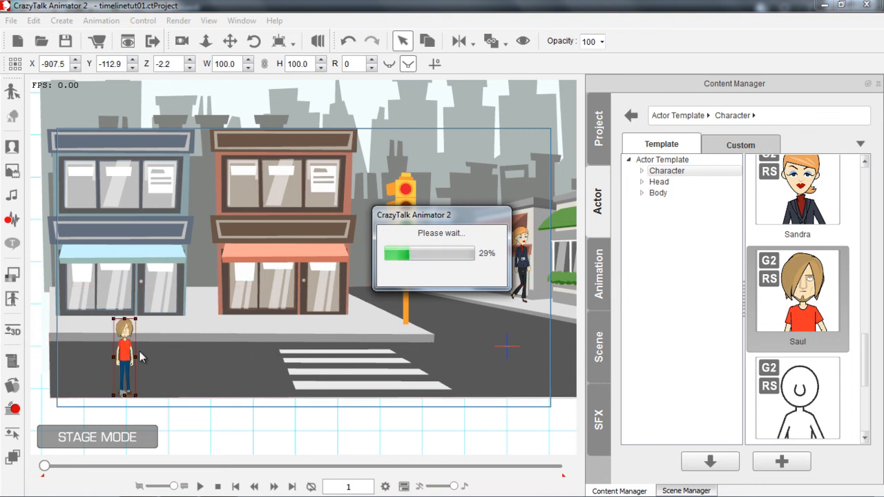
drag(125, 355, 121, 341)
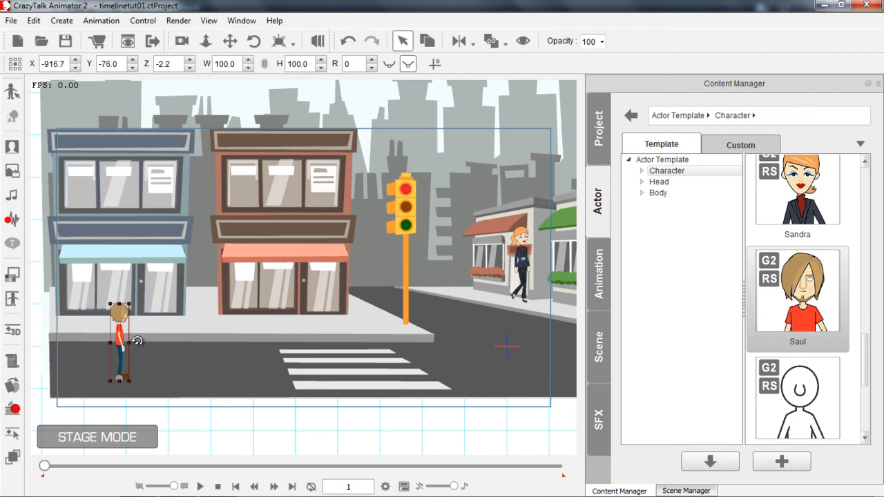
Switch to iClone and apply the Punch B motion from Monster Motion Vol.1 to the Indigo avatar.
key(alt+Tab)
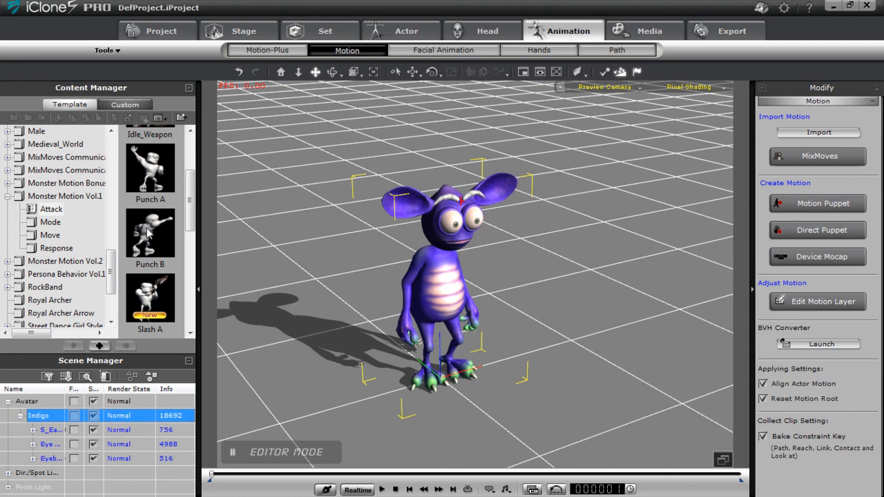
drag(147, 239, 442, 299)
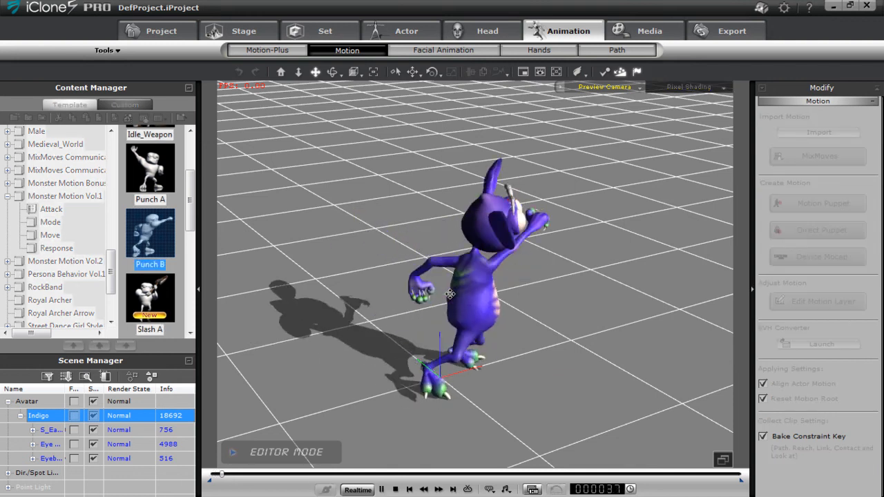
click(398, 490)
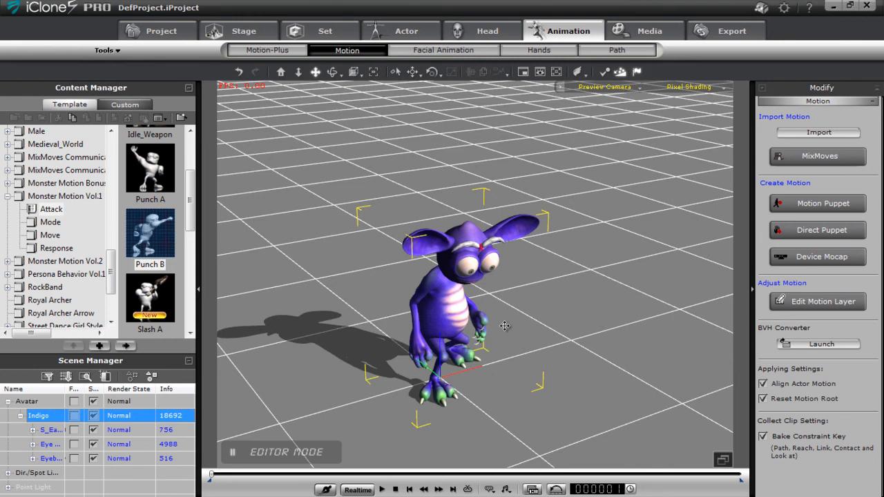
Replay the Punch B motion on Indigo from a side angle.
drag(540, 294, 641, 243)
drag(493, 327, 469, 397)
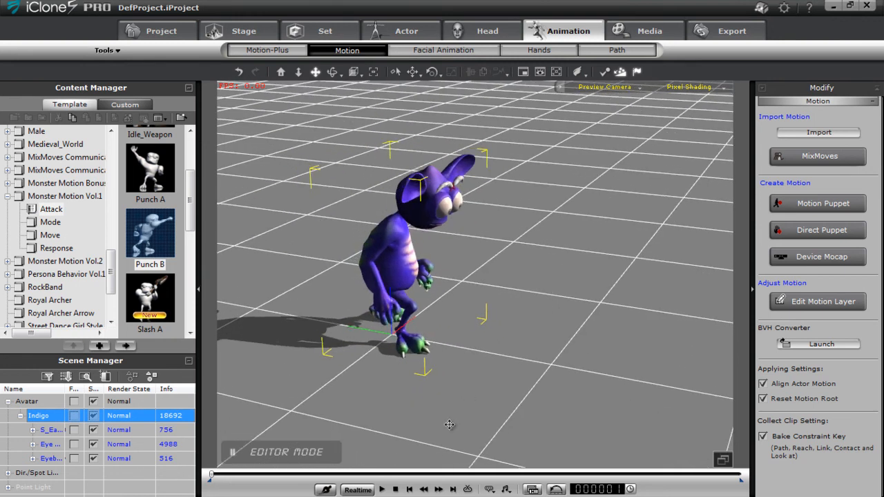
click(381, 490)
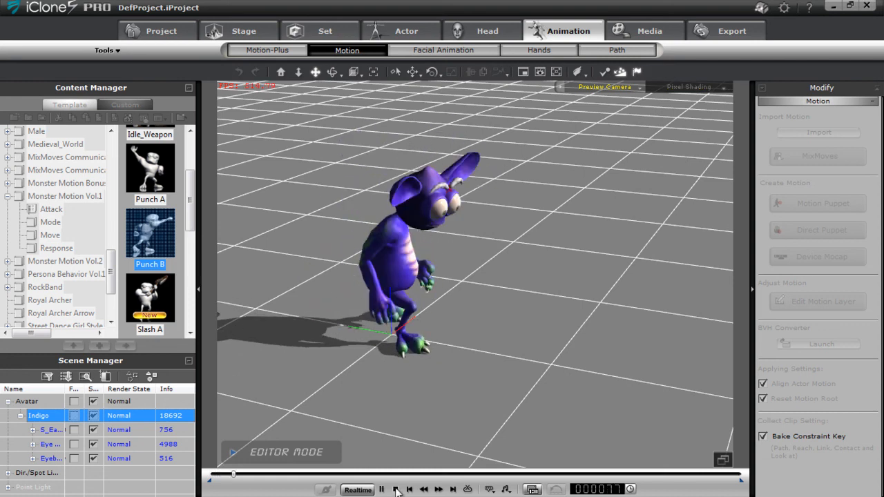
click(398, 490)
click(382, 490)
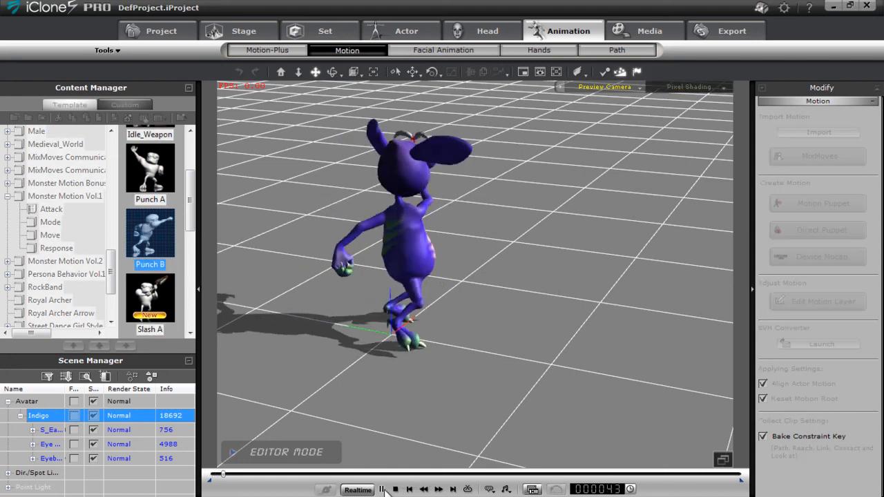
click(395, 489)
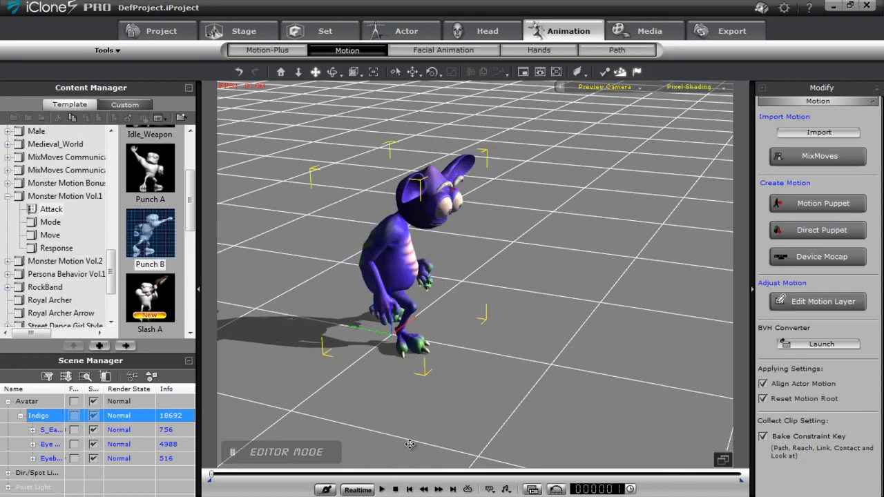
Transfer the Punch B motion from iClone onto Saul in CrazyTalk Animator 2 and preview it.
drag(152, 242, 556, 308)
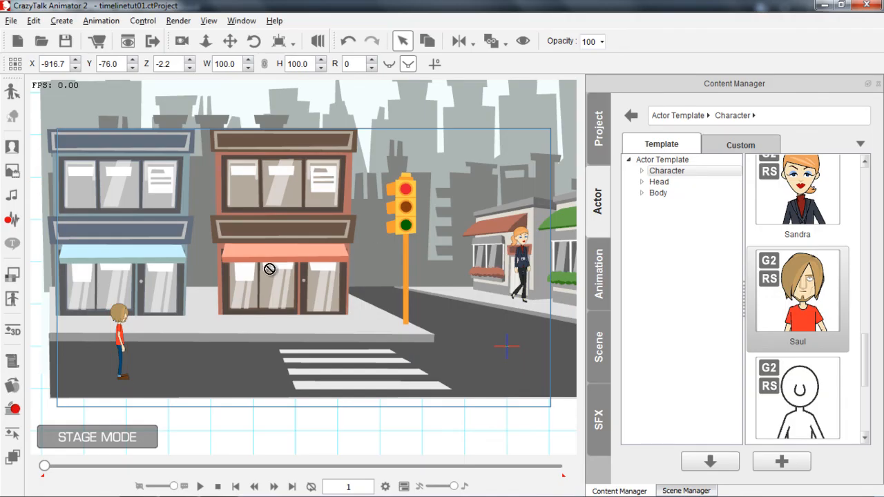
drag(269, 269, 119, 340)
key(space)
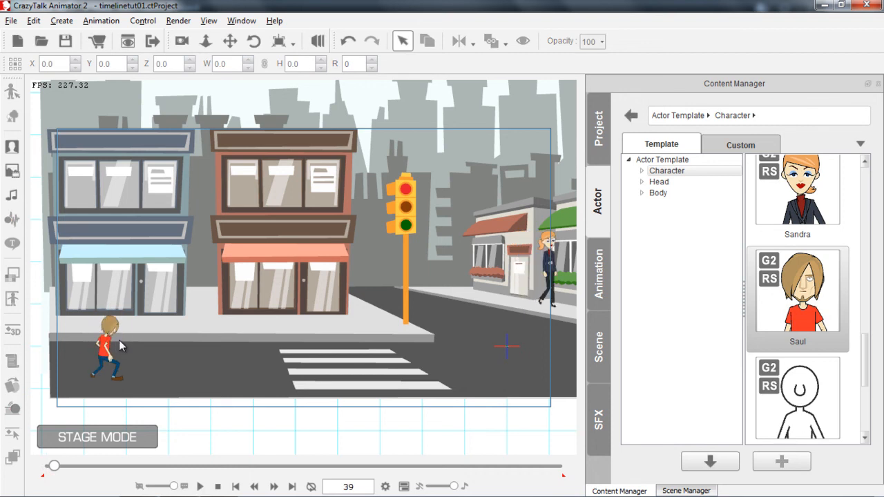
click(218, 486)
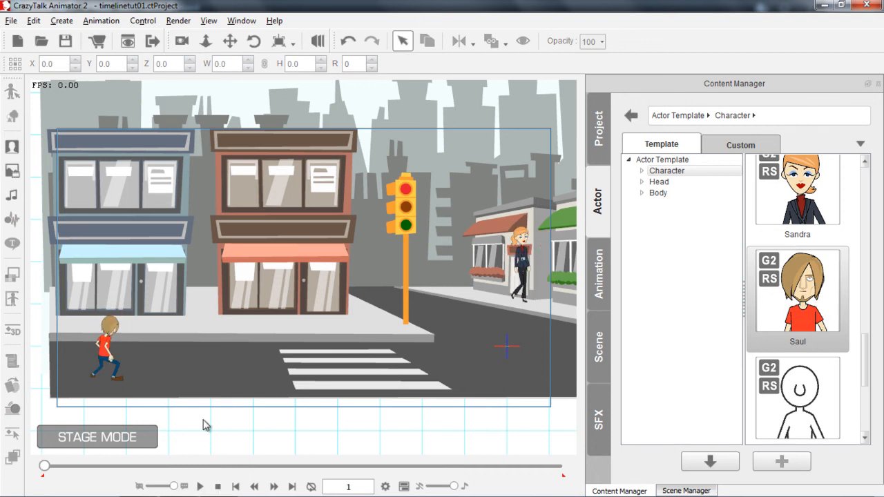
Frame Saul up close and play his punch animation from frame 1.
click(105, 349)
key(Home)
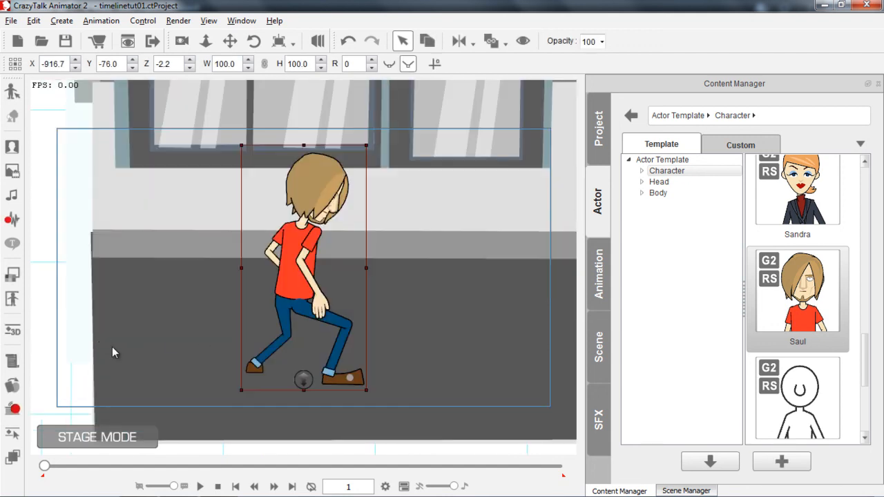
click(199, 487)
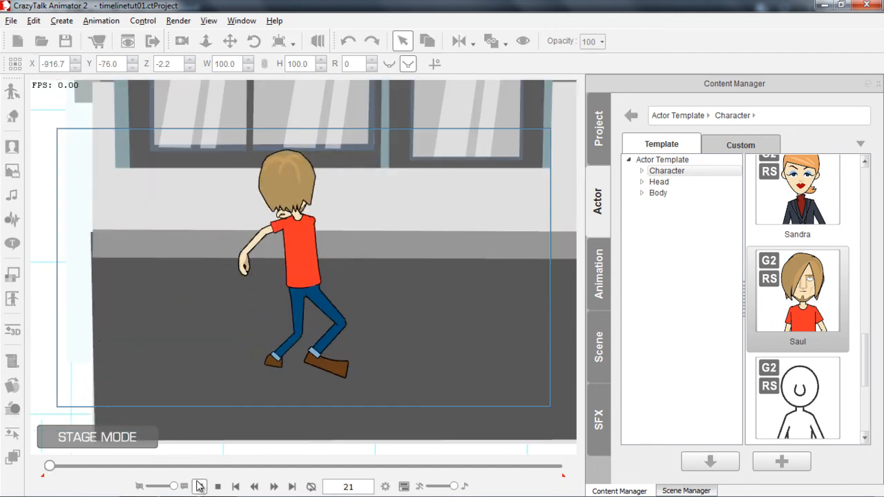
click(218, 487)
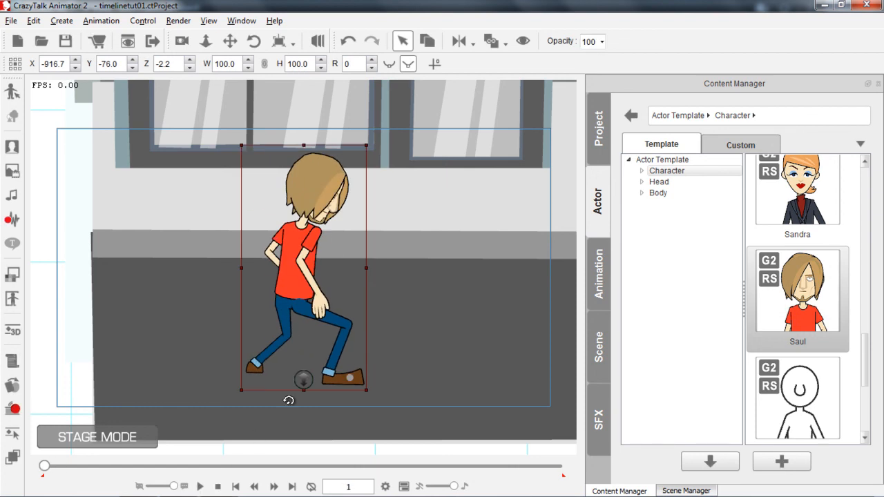
Open the Timeline, remove Emma's track from it, and show Saul's 3D Motion track.
key(F3)
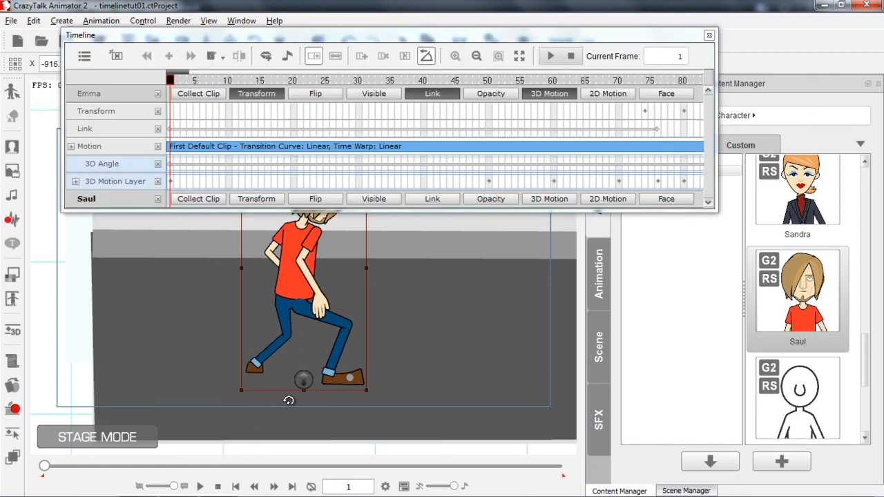
click(158, 95)
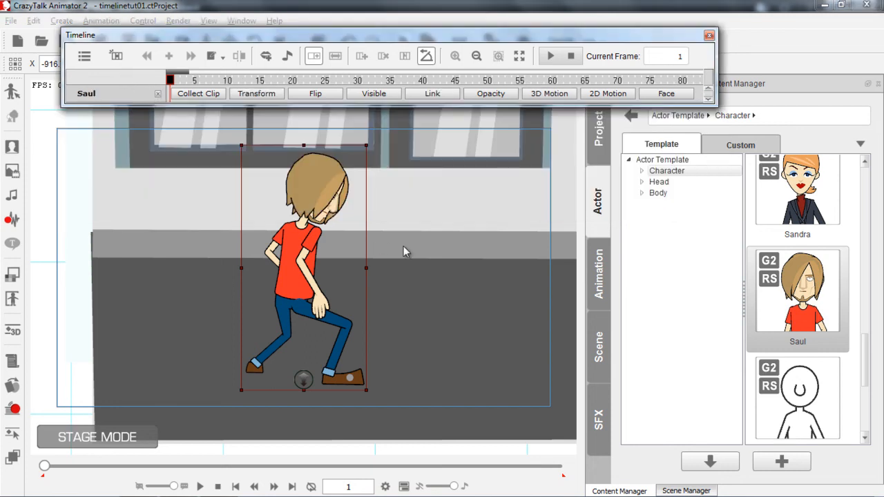
key(x)
drag(462, 251, 344, 304)
key(z)
key(z)
drag(358, 202, 290, 315)
key(x)
click(553, 95)
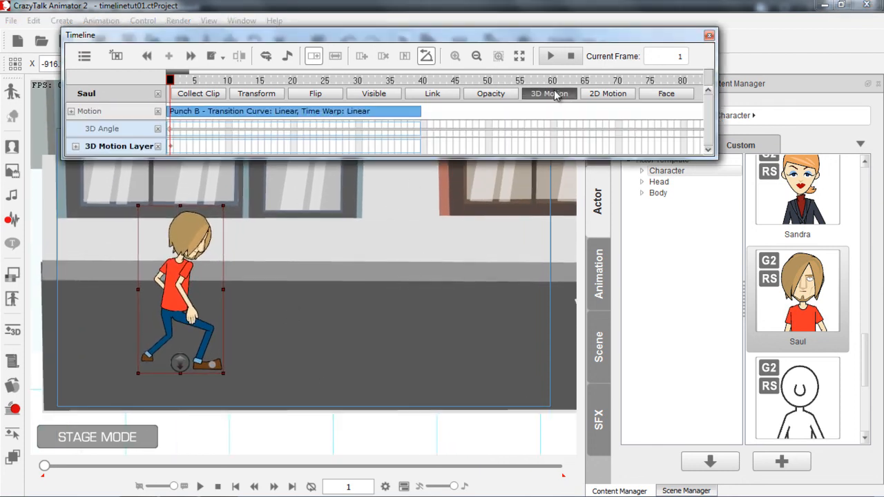
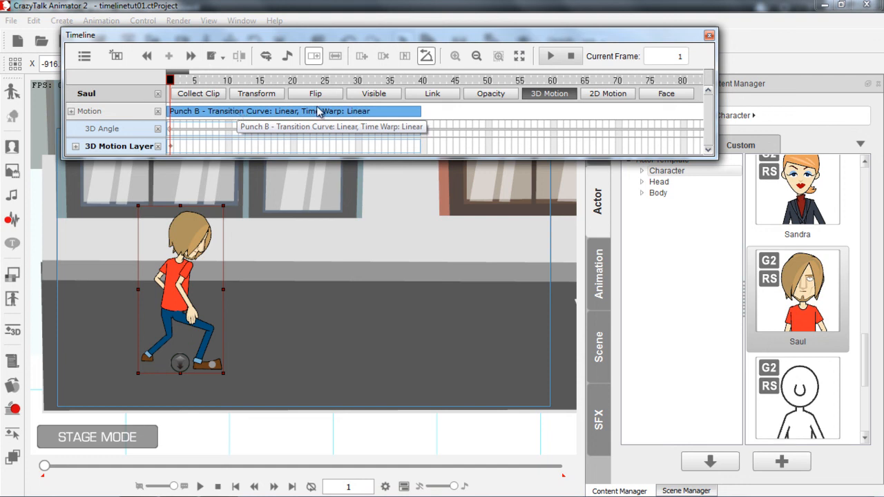
Replay Saul's Punch B clip from frame 1 to examine the timing of the punch.
drag(218, 81, 173, 82)
key(space)
key(space)
key(space)
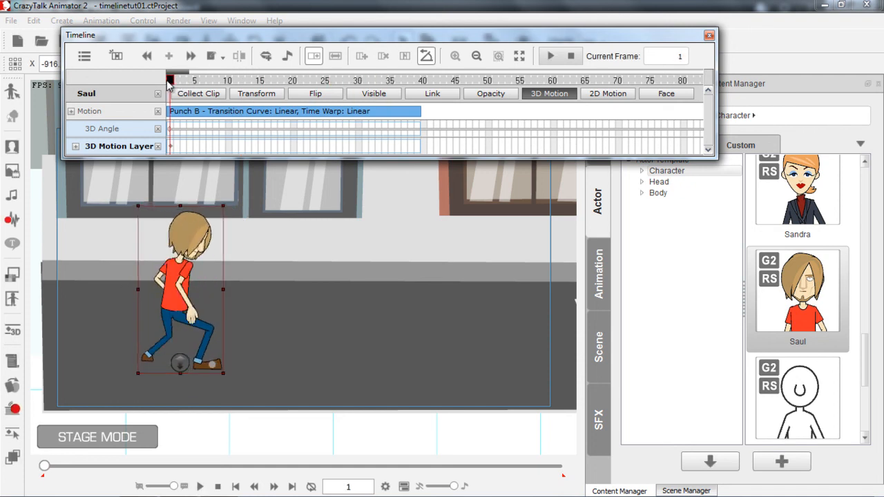
key(space)
click(170, 81)
Step through Saul's Punch B clip frame by frame from frame 2 to 39 and recheck its opening frames.
click(177, 80)
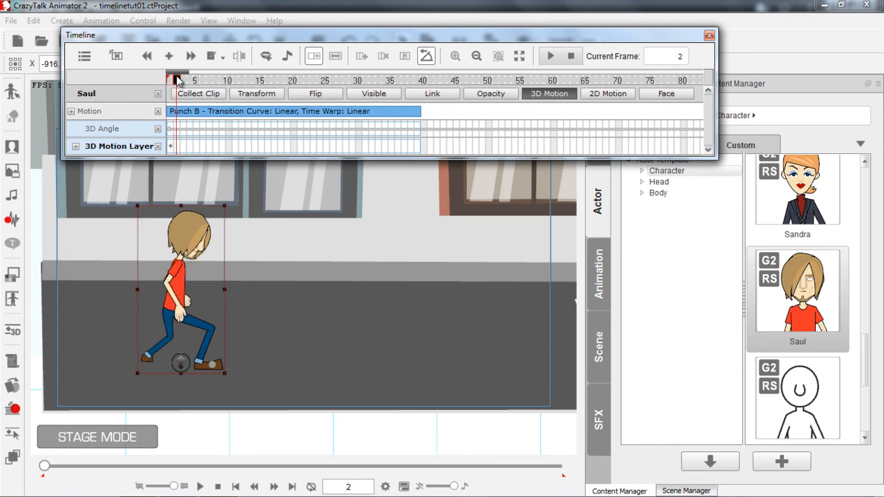
key(Right)
key(Right)
key(Right)
key(Right)
key(Right)
key(Right)
key(Right)
key(Right)
key(Right)
key(Right)
key(Right)
key(Right)
key(Right)
key(Right)
key(Right)
key(Right)
key(Right)
key(Right)
key(Right)
key(Right)
key(Right)
key(Right)
key(Right)
key(Right)
key(Right)
key(Right)
key(Right)
key(Right)
key(Right)
key(Right)
key(Right)
key(Right)
key(Right)
key(Right)
key(Right)
key(Right)
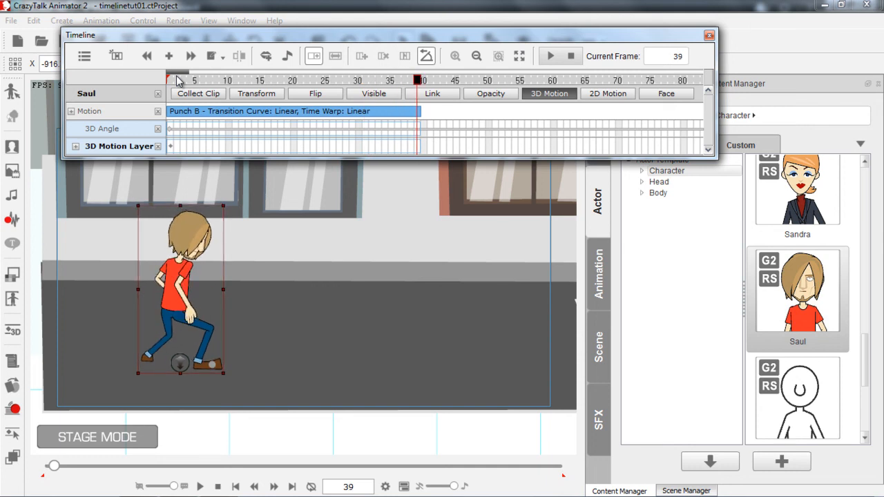
click(177, 80)
key(Right)
key(Right)
Set the Time Warp of Saul's Punch B motion clip to Ease In.
click(181, 114)
right_click(177, 112)
mouse_move(241, 351)
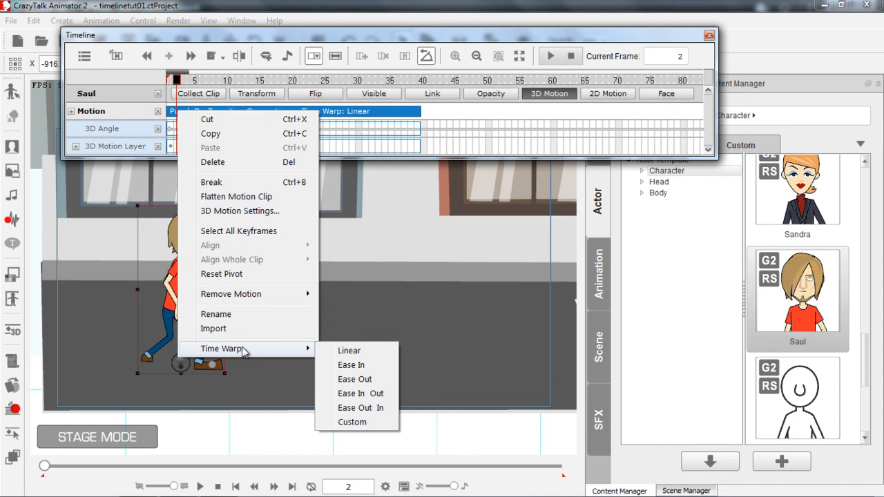
click(348, 367)
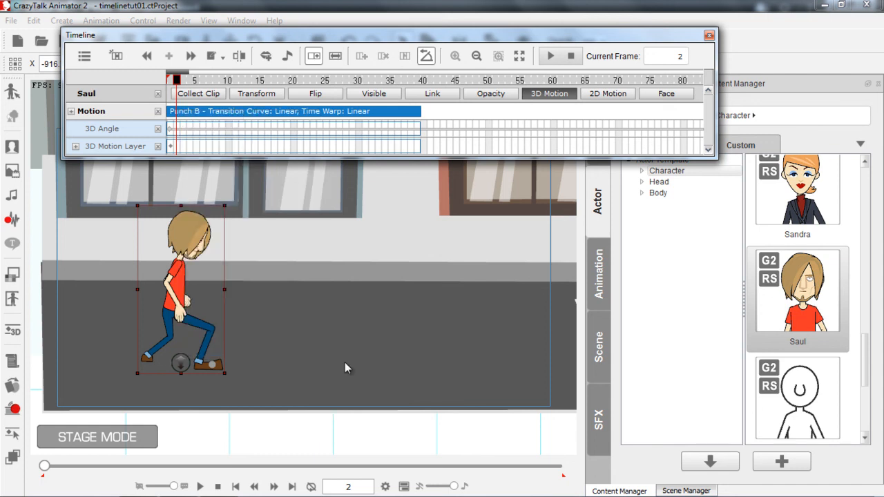
Replay Saul's punch from the start of the clip to examine the Ease In time warp.
key(space)
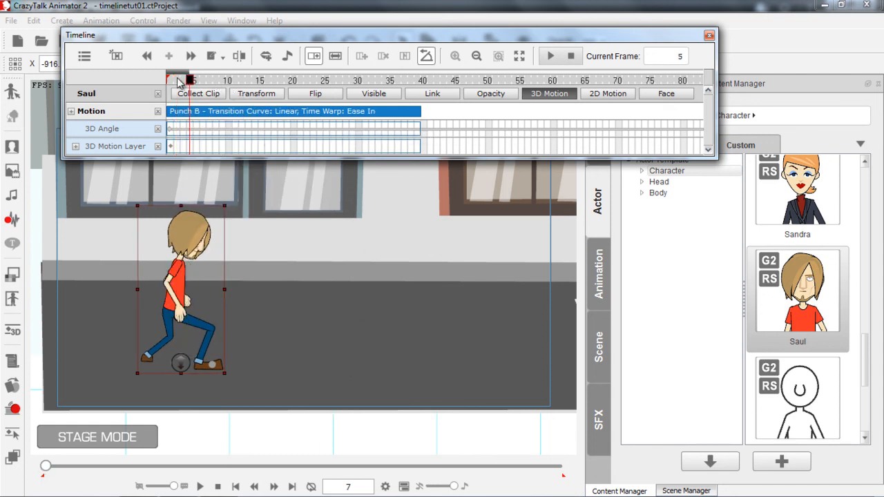
drag(186, 81, 166, 82)
key(space)
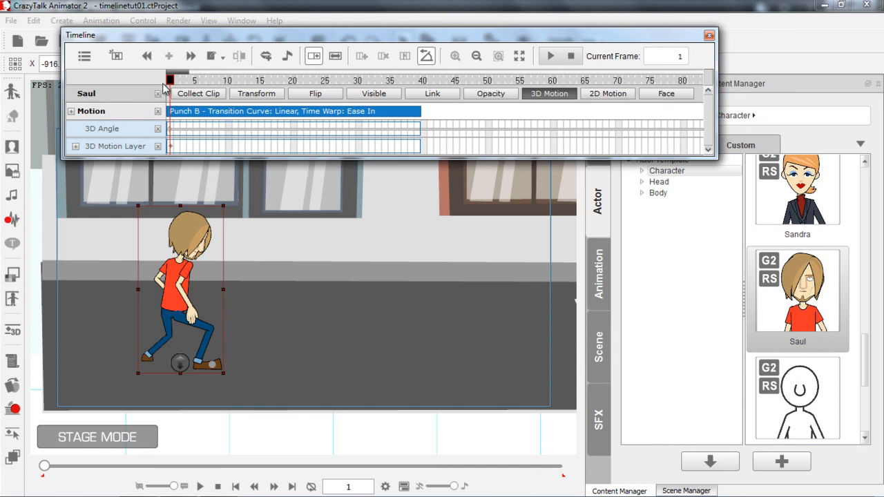
key(space)
drag(194, 78, 167, 79)
Set the Time Warp of Saul's Punch B motion clip to Ease Out.
right_click(215, 113)
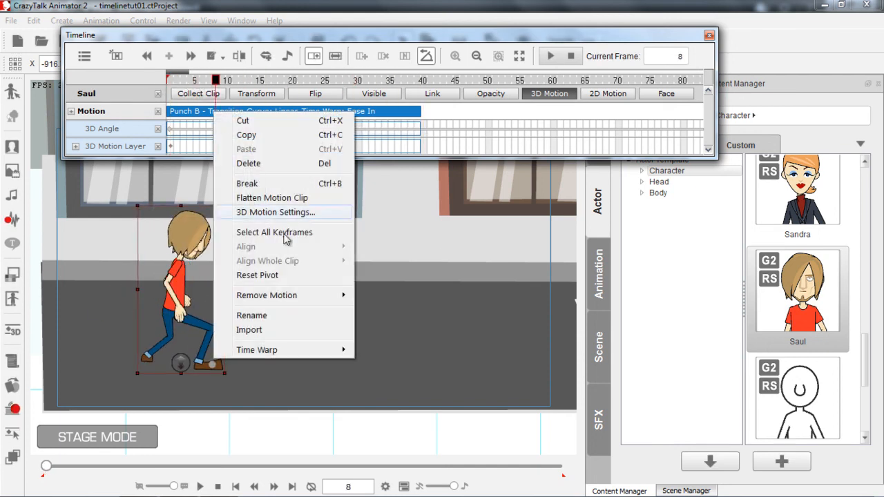
mouse_move(282, 356)
click(391, 380)
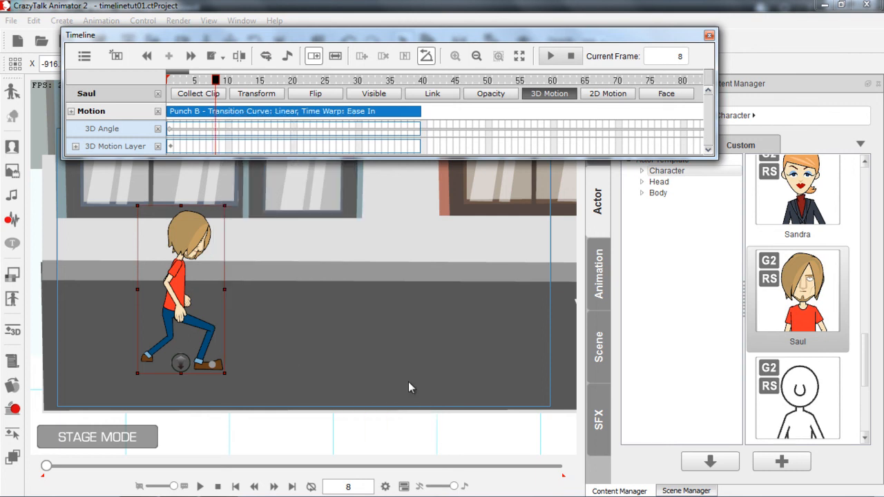
Replay Saul's punch from frame 1 to examine the Ease Out time warp, and rewind to the start.
drag(197, 79, 158, 86)
key(space)
key(space)
key(space)
key(space)
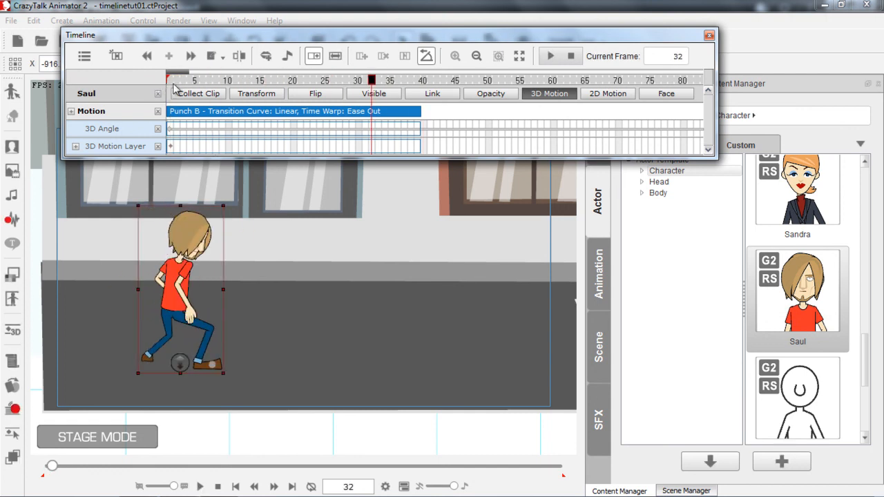
drag(236, 82, 150, 77)
Set the Time Warp of Saul's Punch B motion clip to Ease In & Out.
right_click(196, 113)
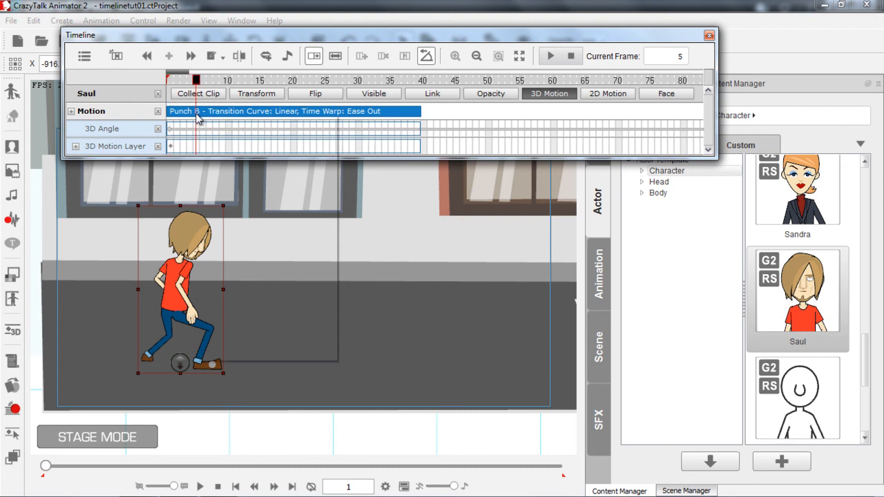
mouse_move(273, 356)
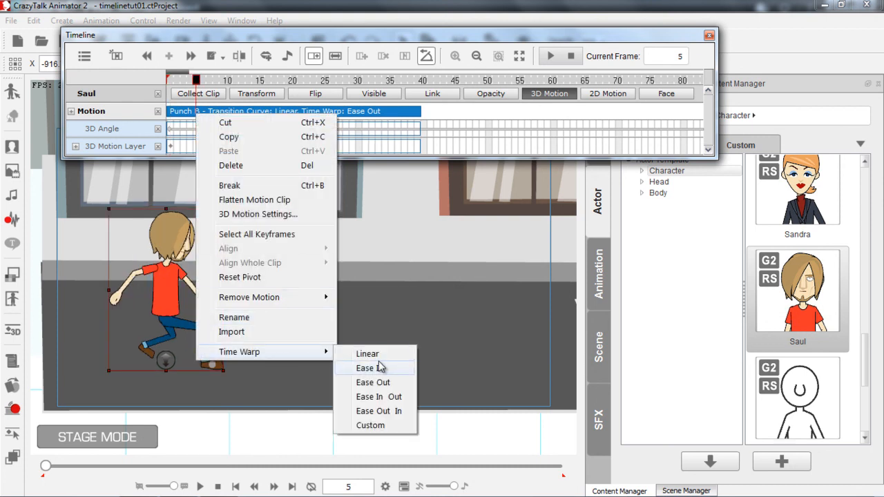
click(392, 398)
Replay Saul's punch from frame 1 to examine the Ease In & Out time warp, and rewind to the start.
drag(197, 80, 159, 84)
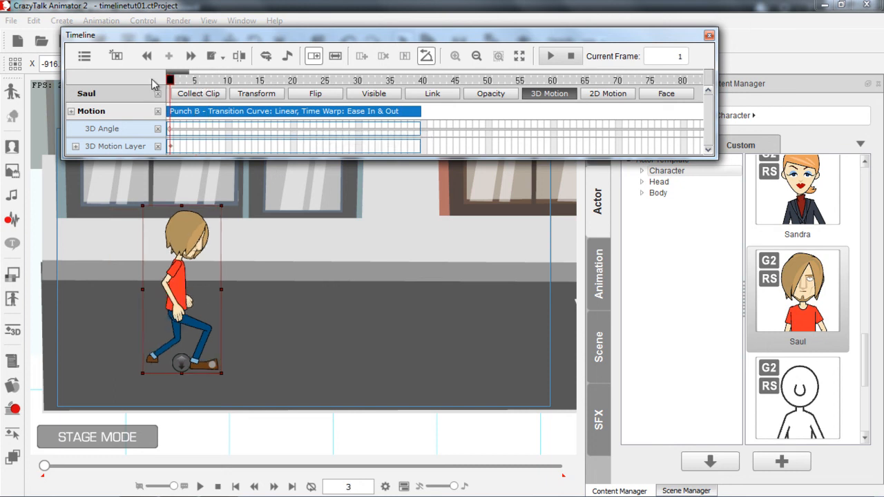
key(space)
key(space)
key(space)
key(space)
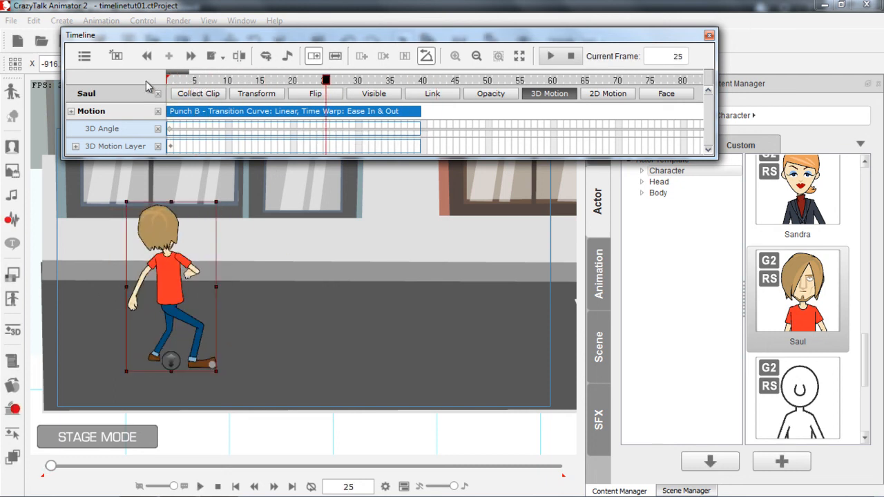
drag(184, 82, 151, 80)
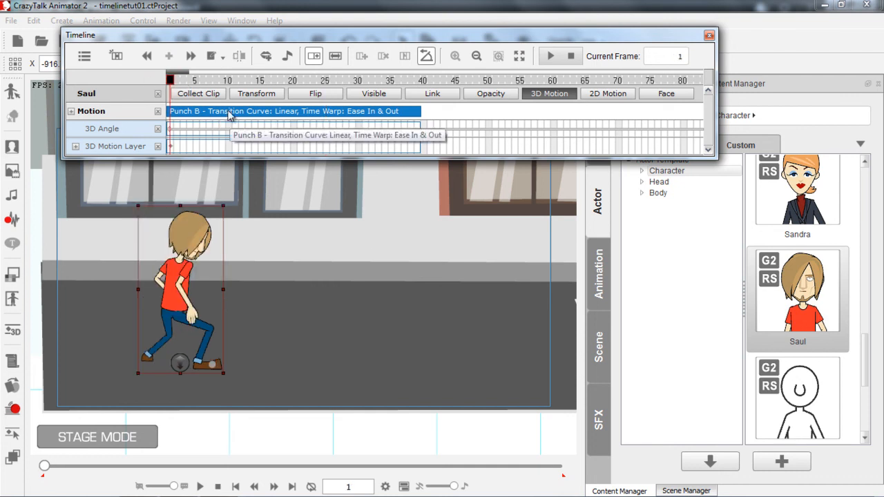
Open the custom Time Warp curve for the Punch B clip and raise the Ease In & Out strength to the maximum.
right_click(229, 114)
mouse_move(315, 352)
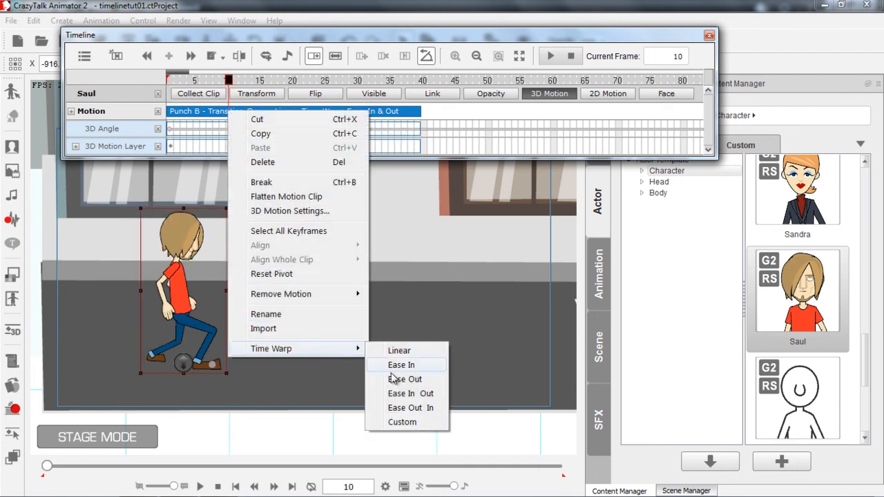
click(402, 422)
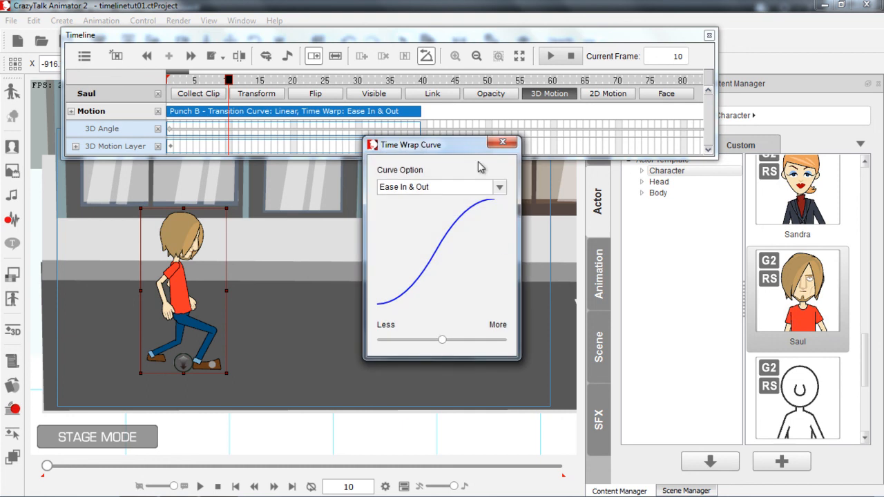
drag(443, 148, 529, 171)
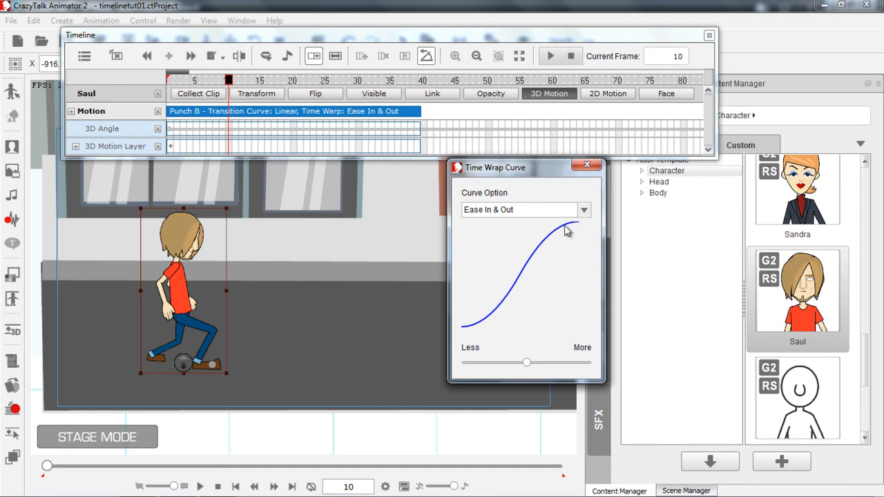
drag(530, 365, 584, 365)
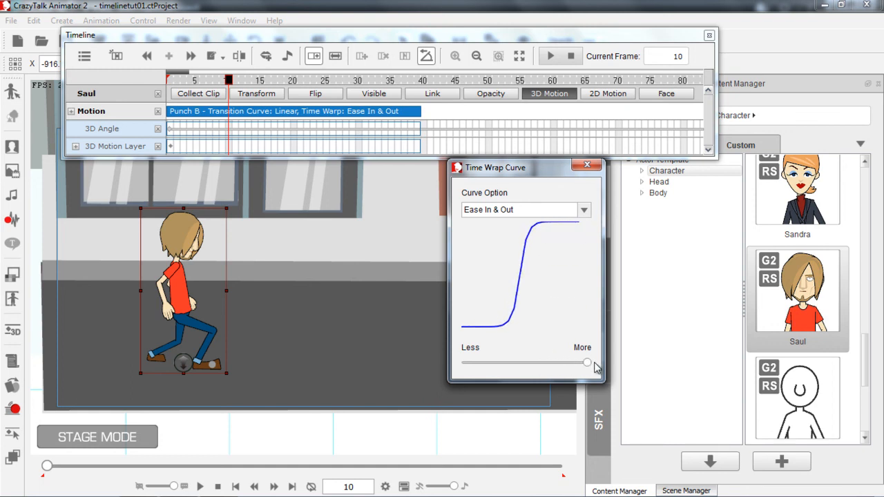
Replay Saul's punch from frame 1 with the maximum Ease In & Out strength and scrub to frame 24.
drag(228, 80, 166, 80)
key(space)
key(space)
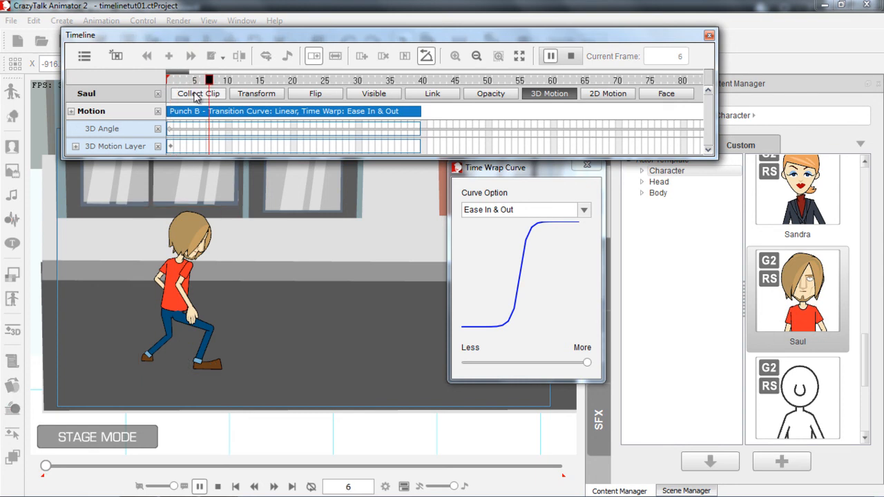
key(space)
drag(269, 81, 320, 82)
Return the time warp strength to the midpoint and change the curve option to Ease Out & In.
drag(590, 366, 528, 364)
click(584, 210)
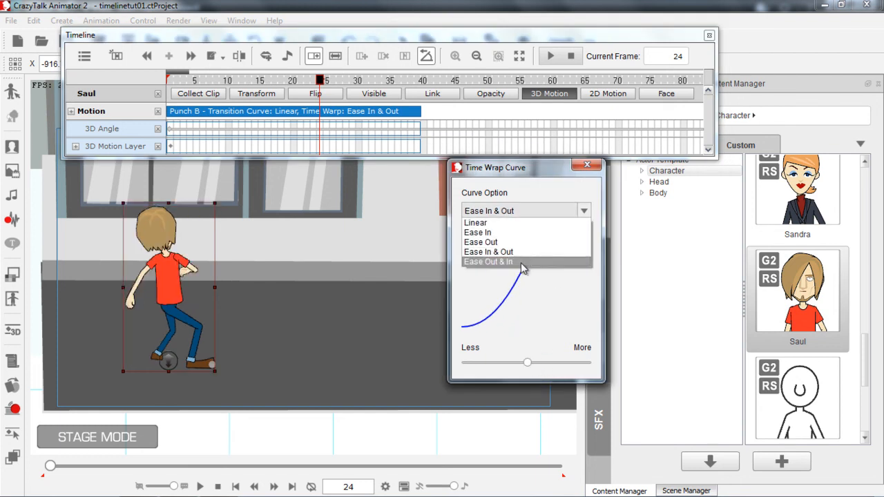
click(524, 263)
Replay Saul's punch from frame 1 to examine the Ease Out & In time warp at medium strength.
drag(197, 81, 139, 80)
key(space)
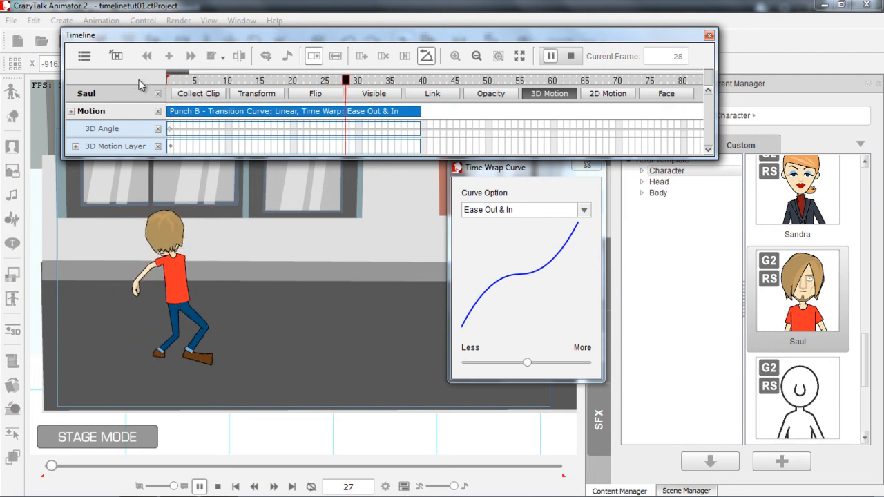
key(space)
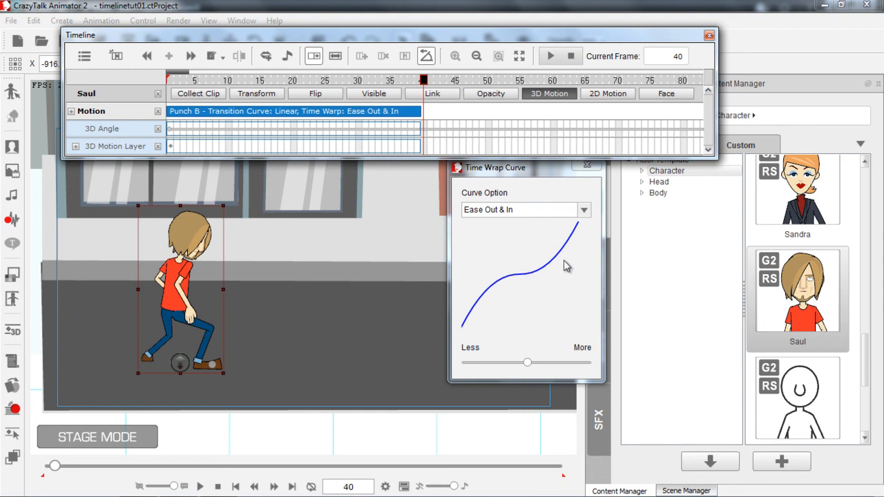
Raise the Ease Out & In strength to the maximum and replay Saul's punch.
drag(527, 362, 600, 370)
key(space)
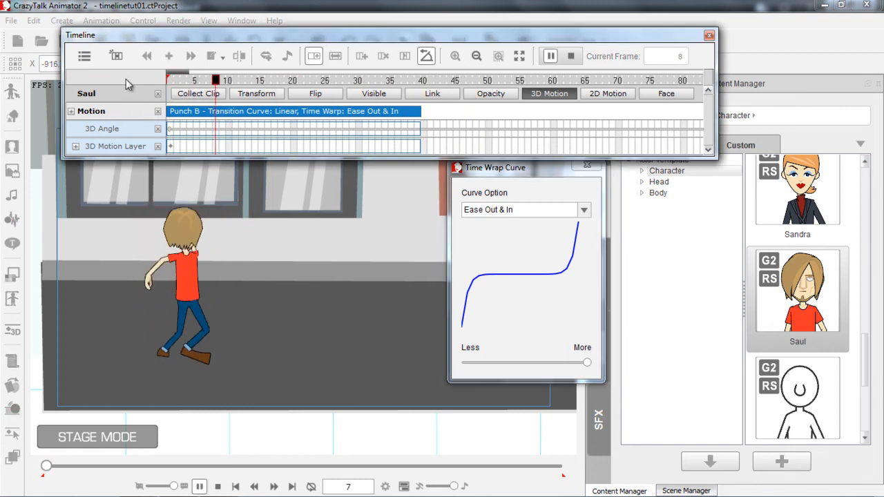
key(space)
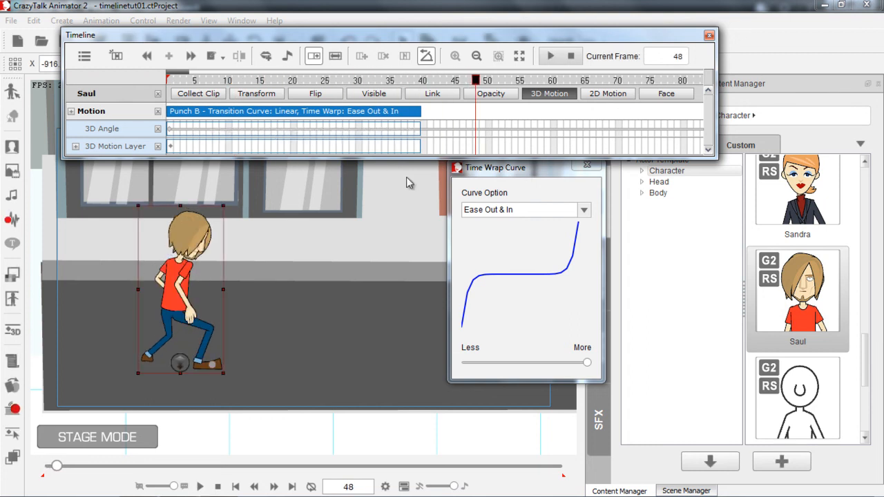
Change the time warp curve option to Ease In and lower its strength to moderately above the midpoint.
click(584, 212)
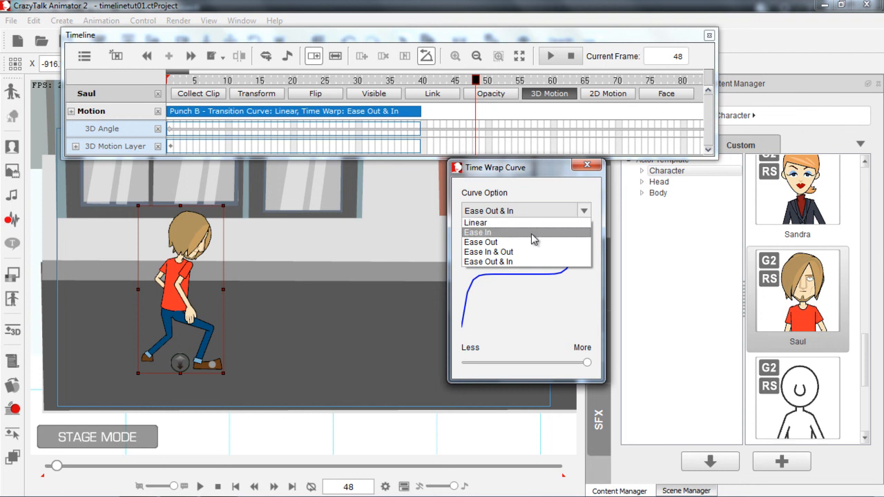
click(533, 233)
drag(588, 369, 543, 366)
Replay Saul's punch twice from frame 1 to examine the stronger Ease In curve.
drag(223, 82, 135, 81)
key(space)
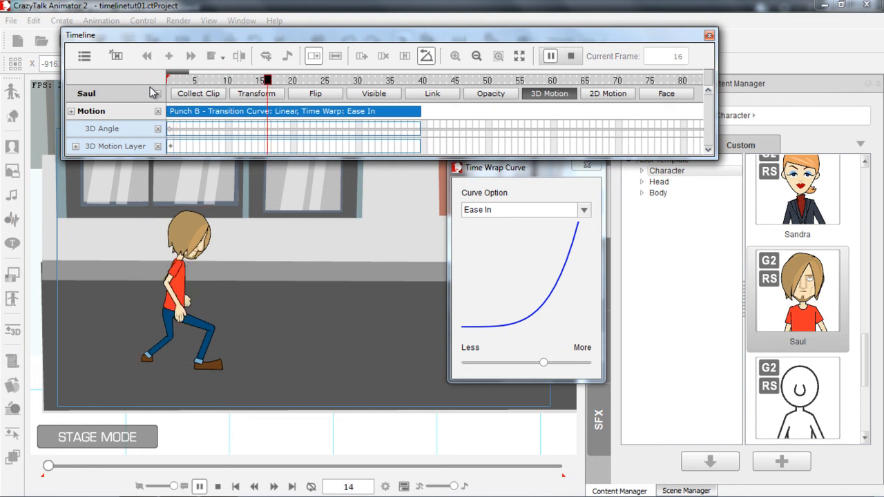
drag(208, 82, 140, 79)
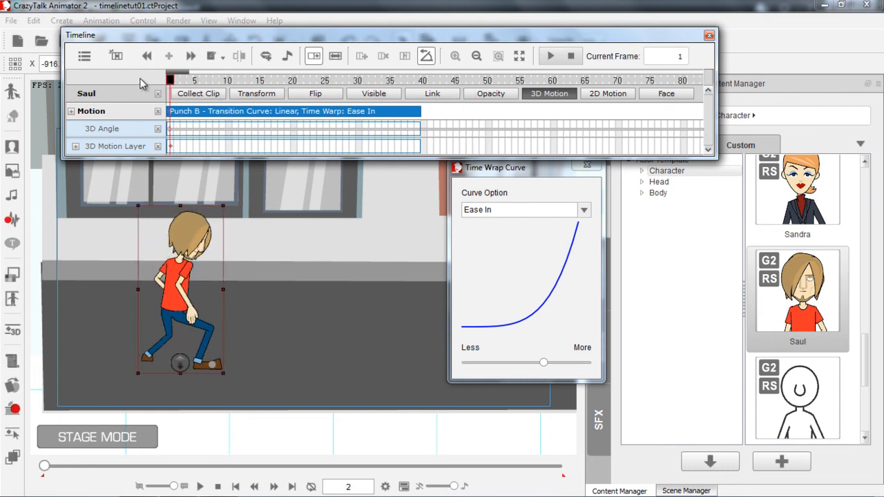
key(space)
key(space)
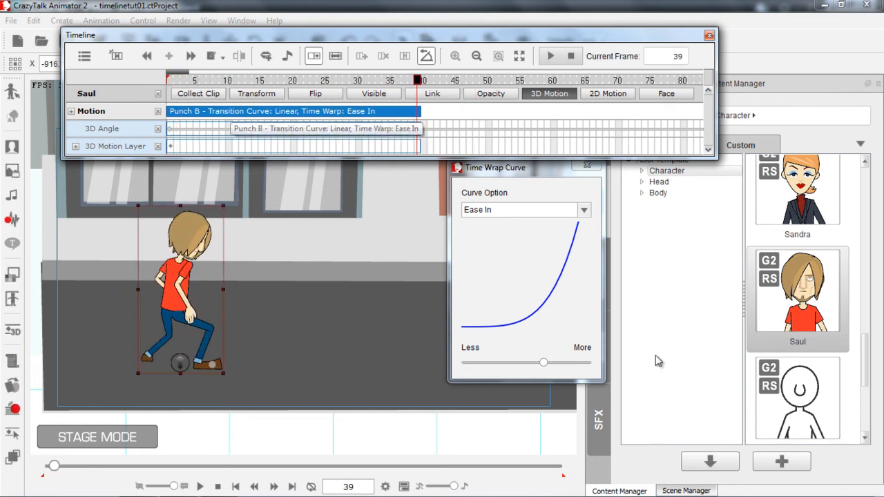
Lower the Ease In strength to slightly above the midpoint and replay Saul's punch from frame 1.
drag(545, 363, 535, 366)
drag(230, 83, 145, 83)
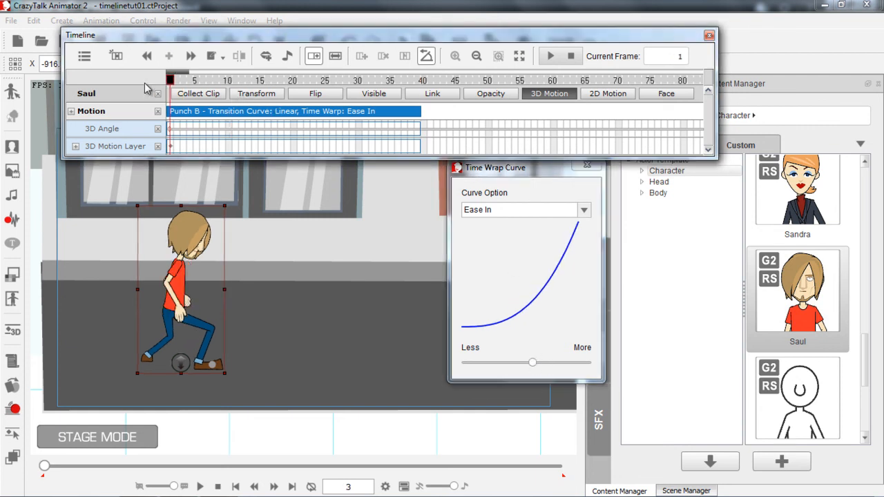
key(space)
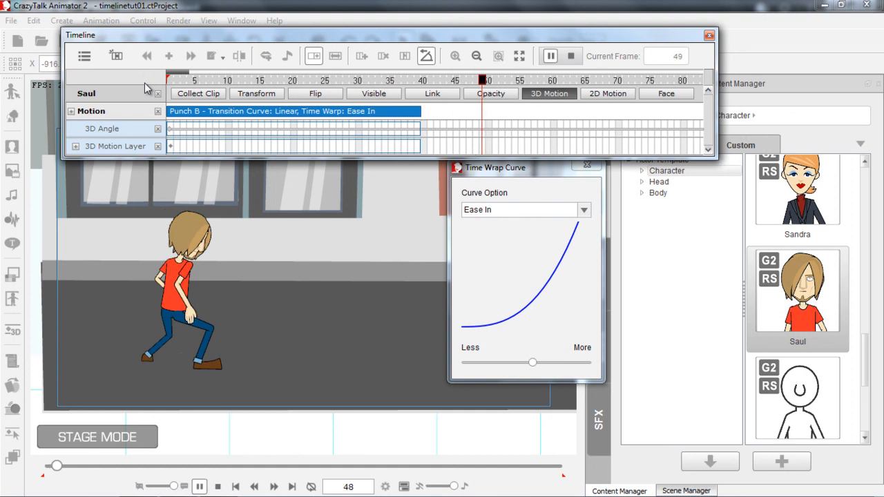
key(space)
drag(194, 83, 153, 83)
key(space)
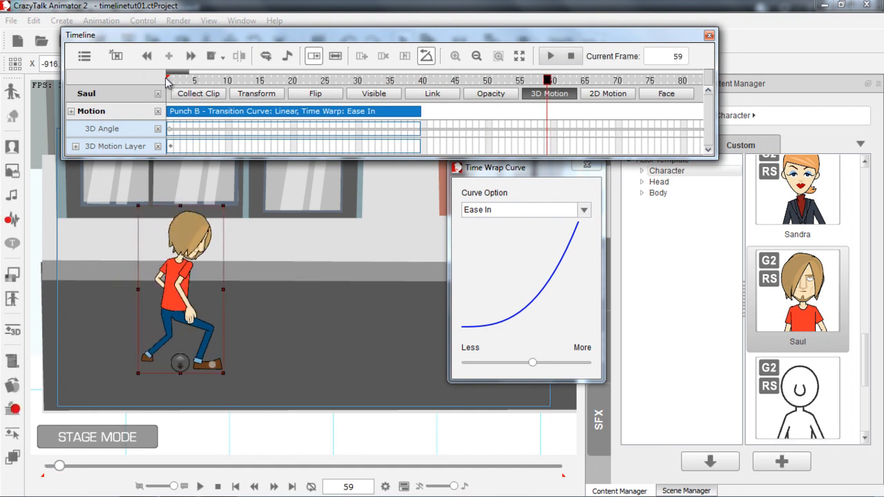
key(space)
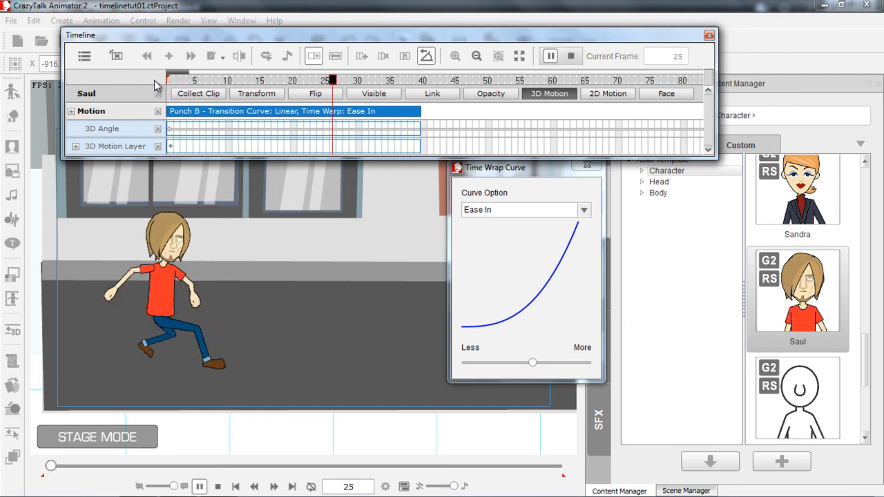
key(space)
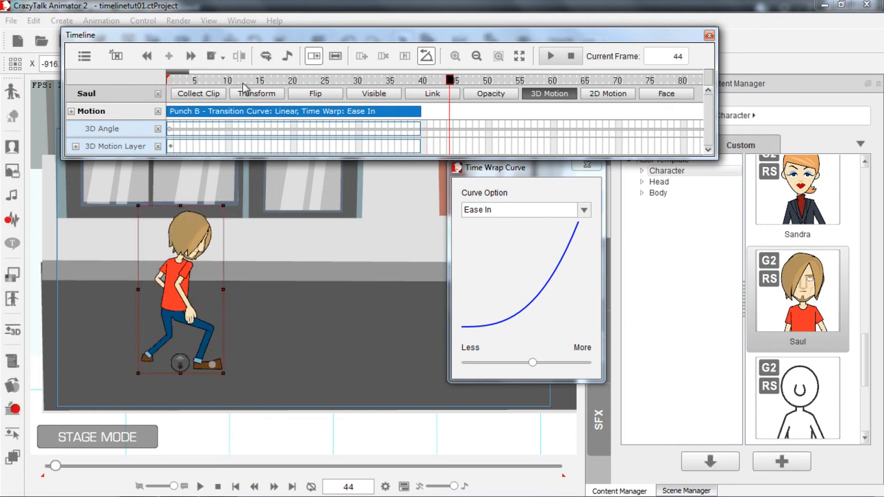
Close the Timeline and the time warp curve window, and return the project to frame 1.
click(709, 36)
click(587, 165)
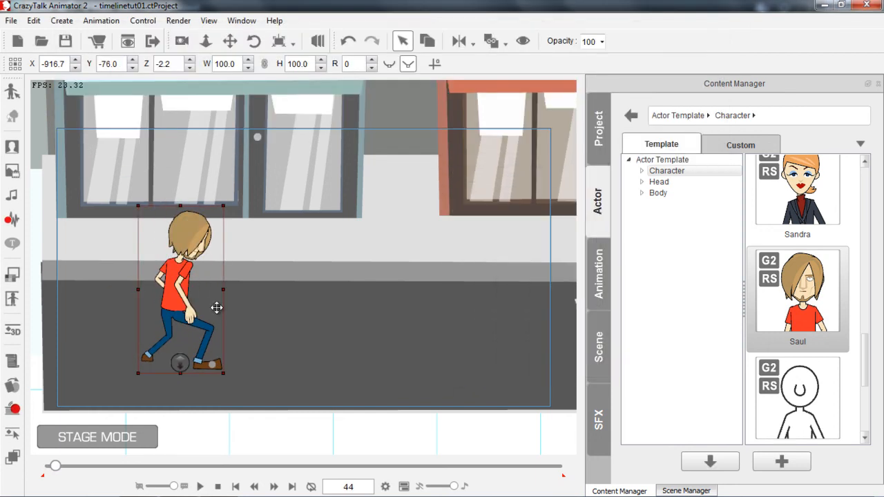
click(219, 487)
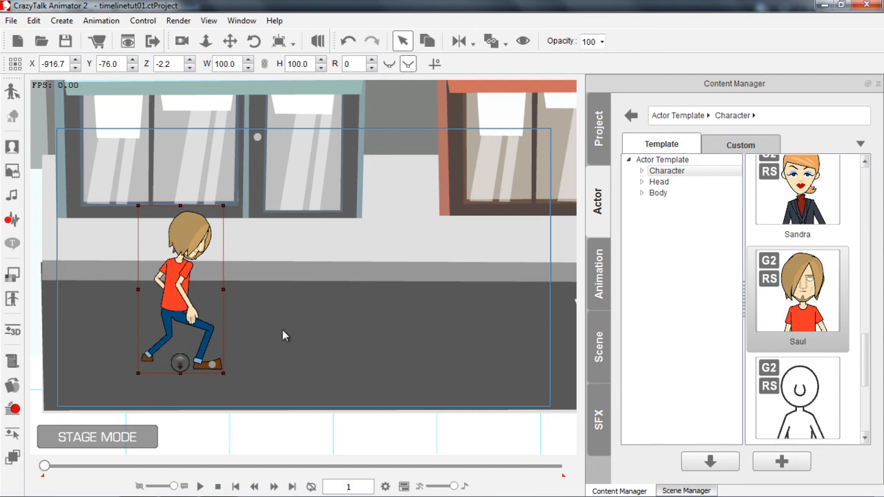
Add the Wine bottle from the Biz Objects props to the scene at Saul's front hand.
mouse_move(321, 299)
mouse_down()
mouse_move(279, 299)
mouse_move(317, 315)
mouse_up()
drag(304, 276, 335, 324)
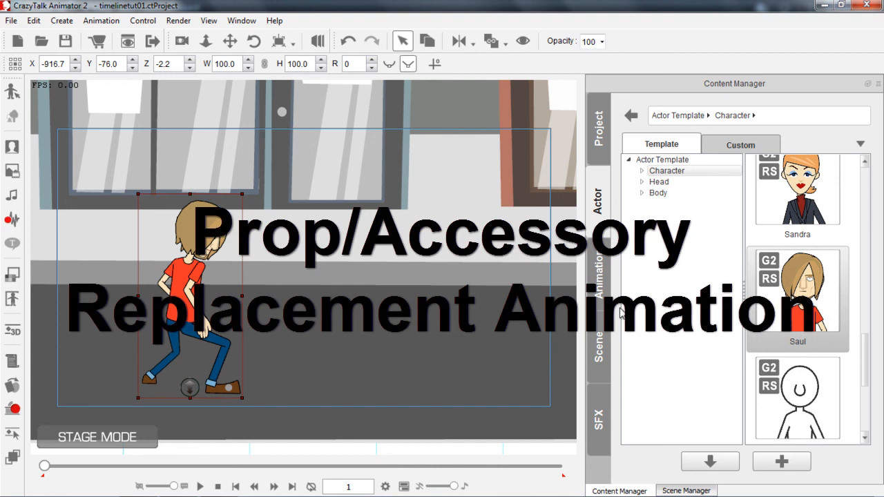
click(600, 342)
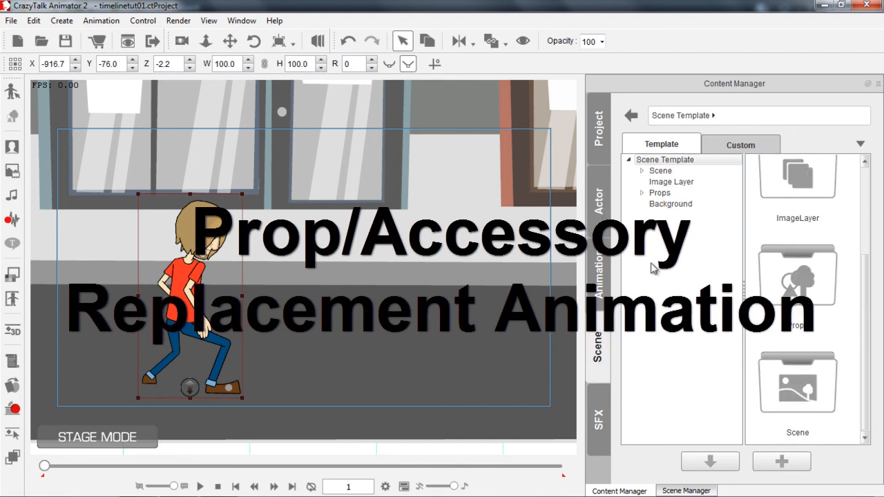
click(657, 193)
click(641, 193)
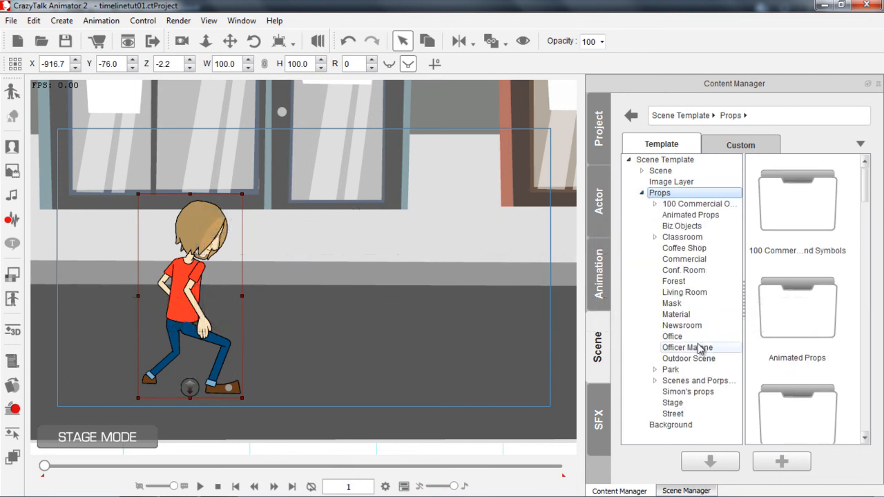
click(683, 226)
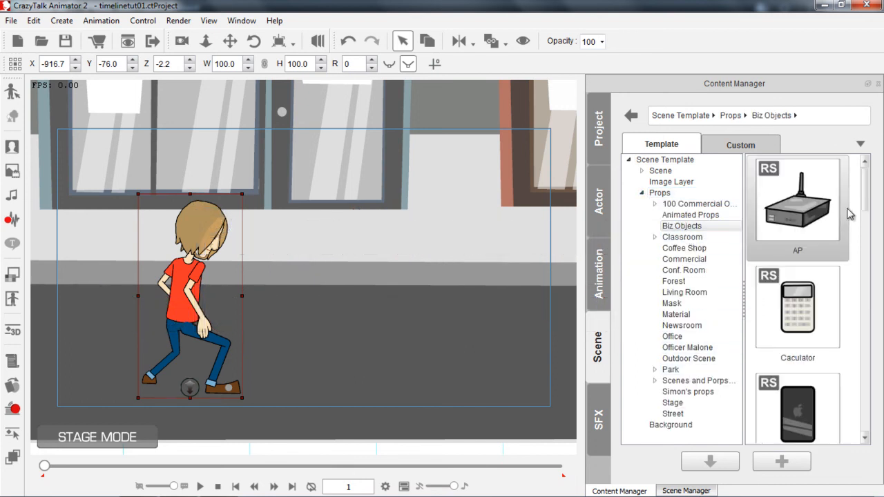
drag(865, 199, 852, 392)
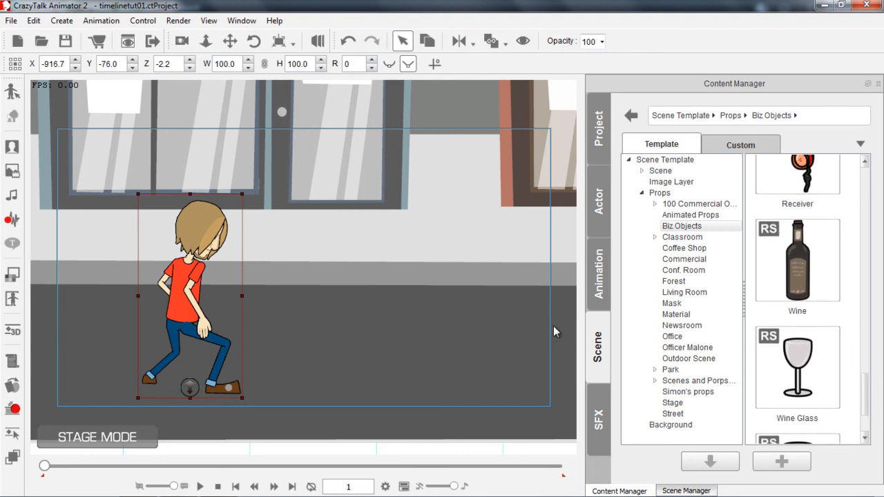
drag(808, 277, 201, 322)
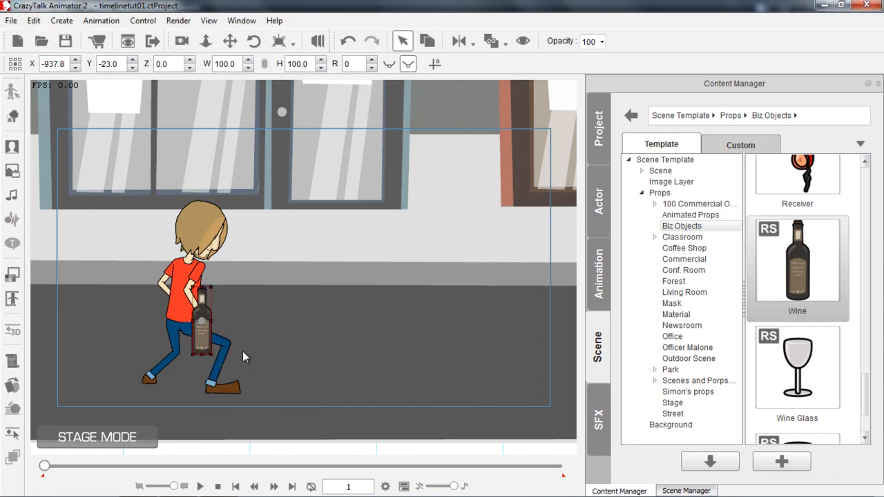
Rotate the wine bottle to about 76 degrees and place its neck in Saul's front hand, at about X -953.4, Y -31.9.
scroll(302, 385, up, 4)
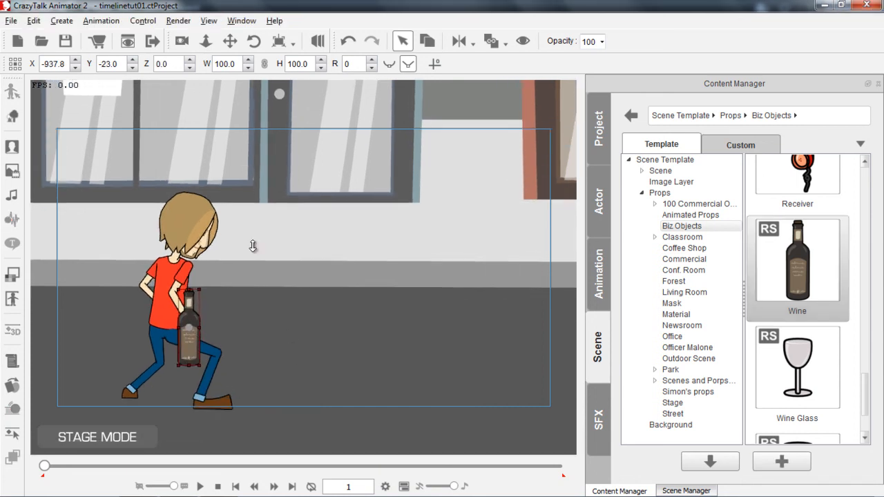
drag(283, 273, 283, 259)
drag(118, 315, 223, 330)
drag(225, 333, 207, 324)
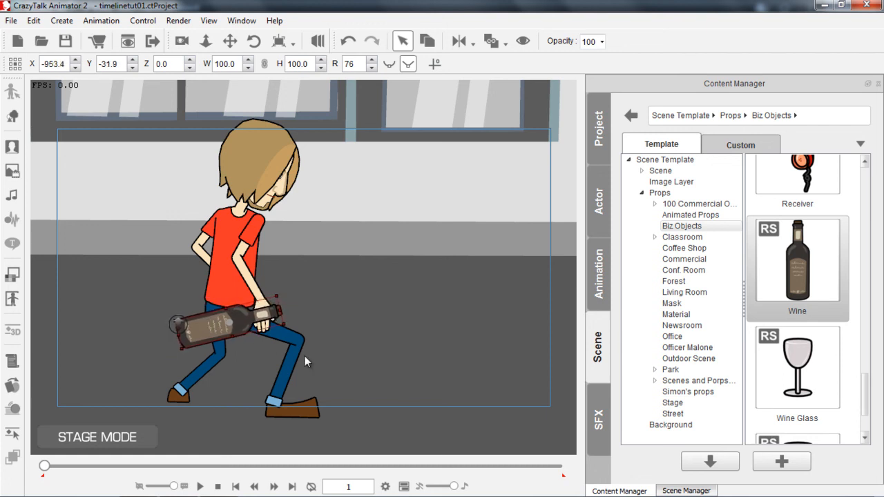
Shift the wine bottle along the depth axis to a Z position of 6.0.
scroll(300, 300, up, 2)
drag(300, 300, 348, 275)
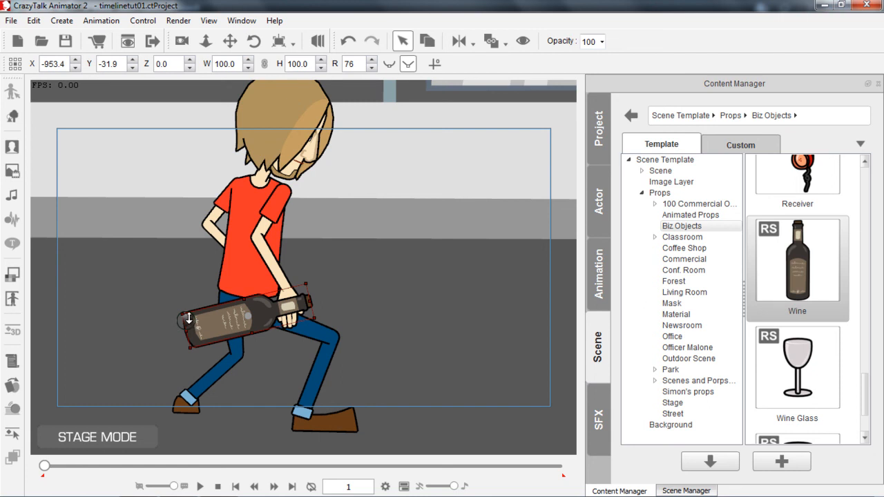
drag(187, 320, 190, 321)
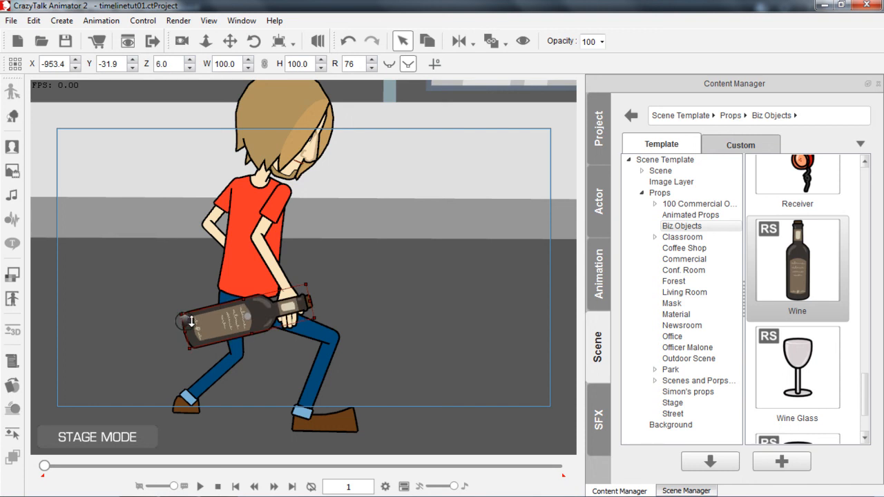
Open Saul in the character composer and display the prop template library.
drag(418, 275, 350, 282)
drag(339, 201, 347, 351)
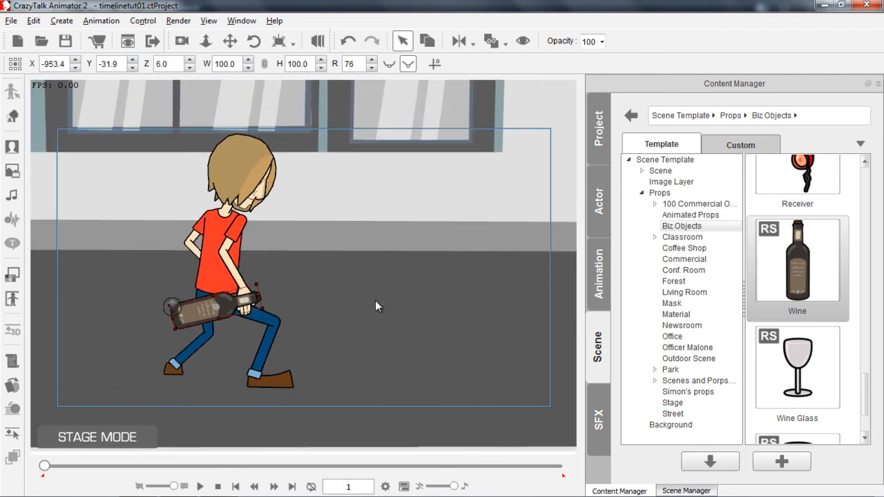
click(225, 242)
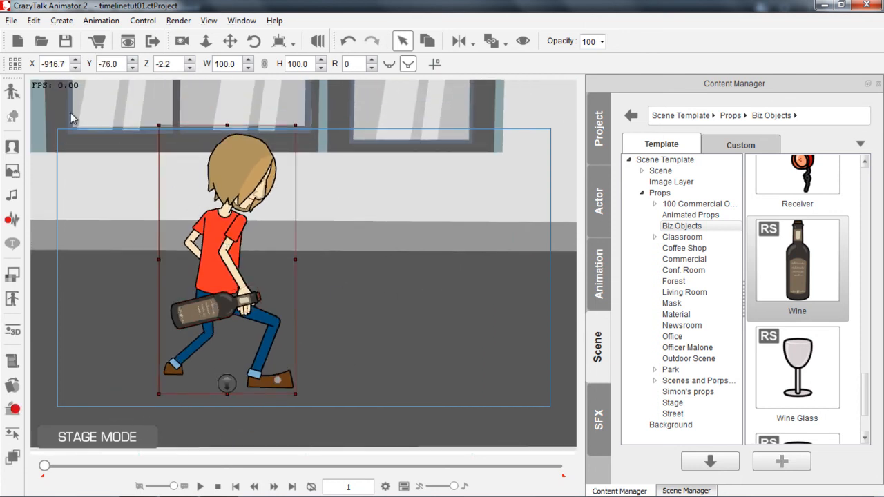
click(12, 90)
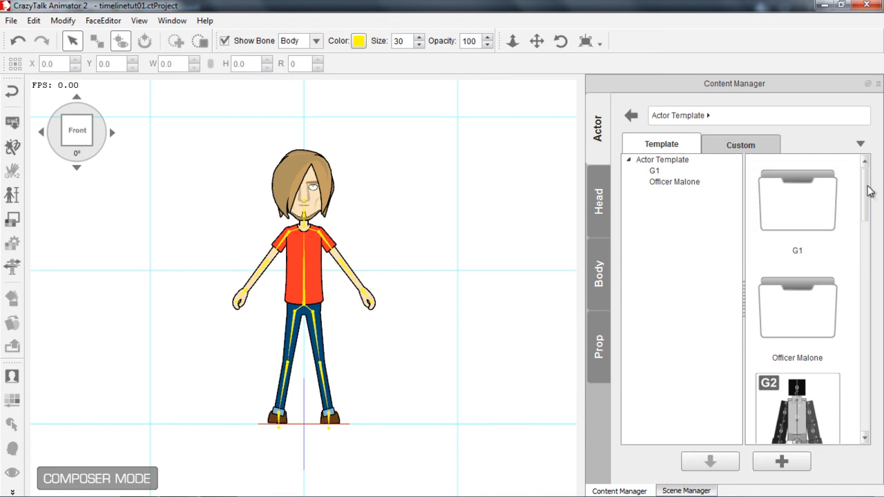
scroll(865, 192, down, 3)
click(604, 347)
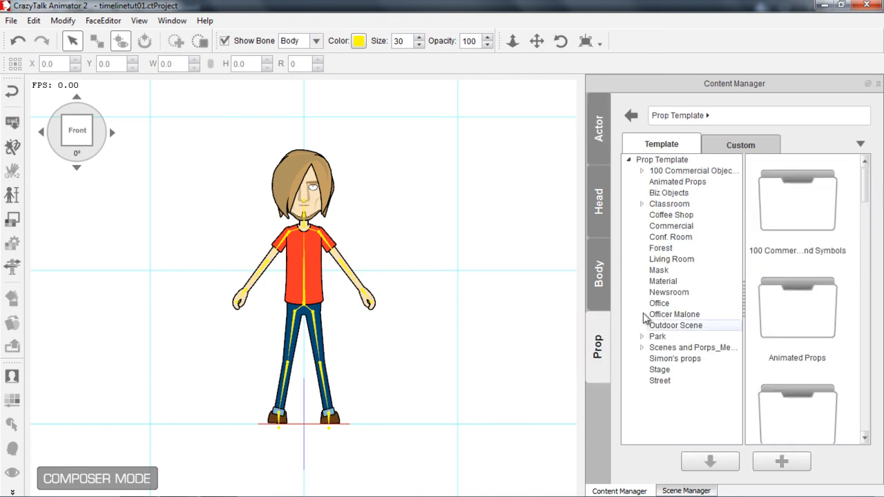
Add the Wine prop from the Biz Objects prop templates to the character's hand on the left of the figure.
click(684, 197)
drag(867, 198, 867, 394)
drag(819, 308, 239, 300)
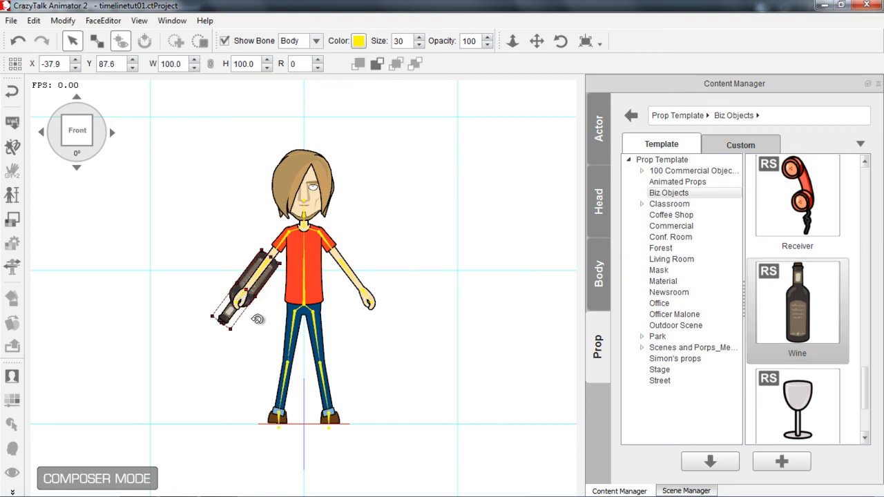
Rotate the bottle to 260 degrees, fit its neck into the hand at about X -40.5, Y 83, and return to the stage.
drag(254, 327, 313, 258)
drag(268, 304, 228, 291)
scroll(341, 350, up, 4)
drag(242, 240, 280, 236)
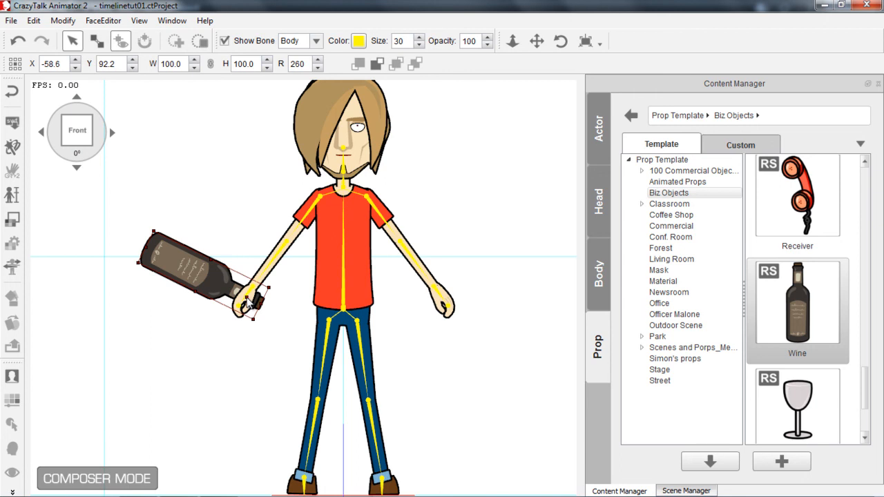
drag(247, 298, 247, 299)
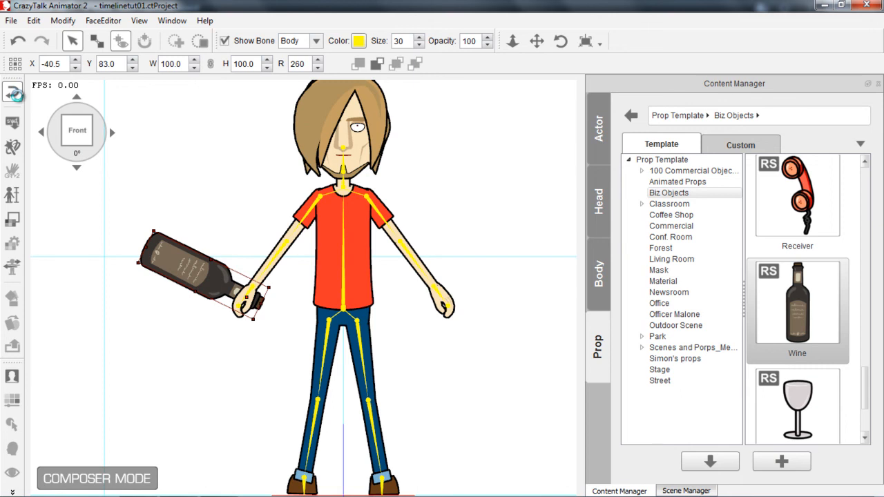
click(15, 97)
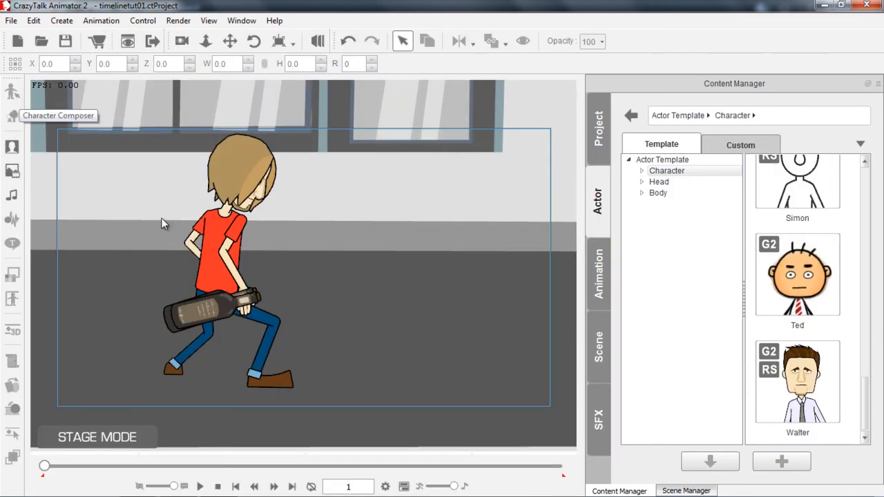
Rename the Wine(0) accessory under the Saul actor as "wine accessory" in the scene list.
click(229, 307)
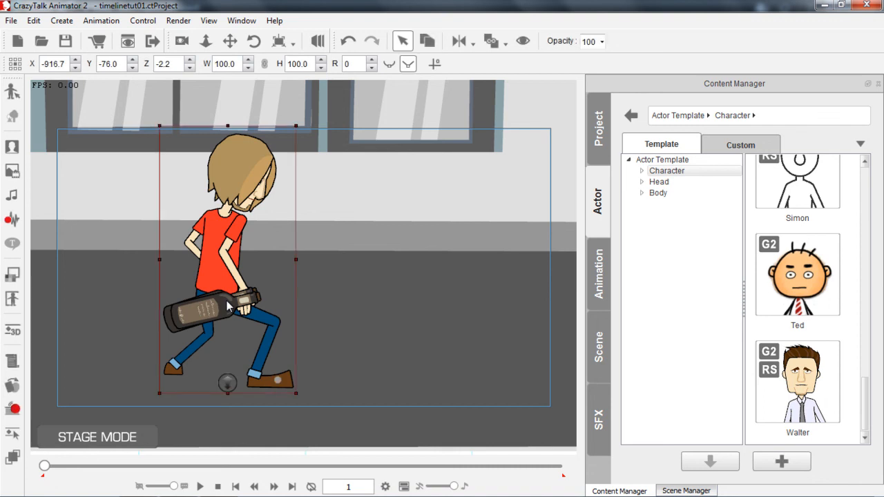
click(686, 490)
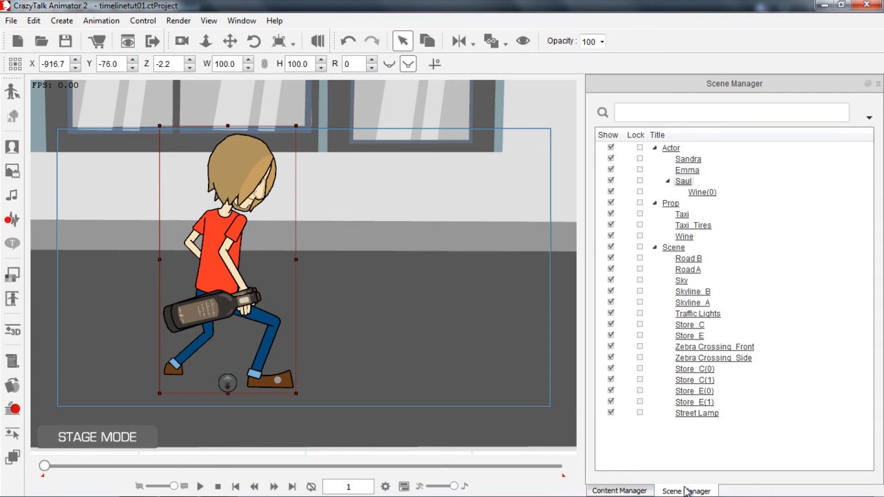
click(706, 194)
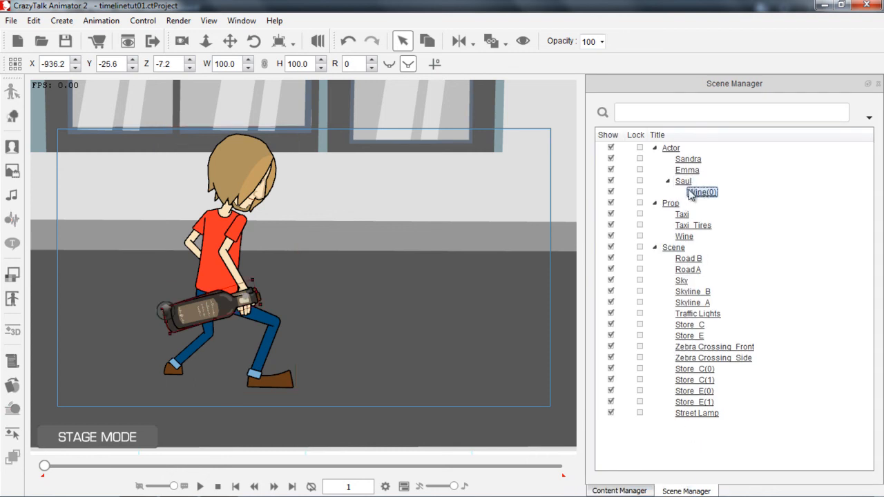
click(704, 194)
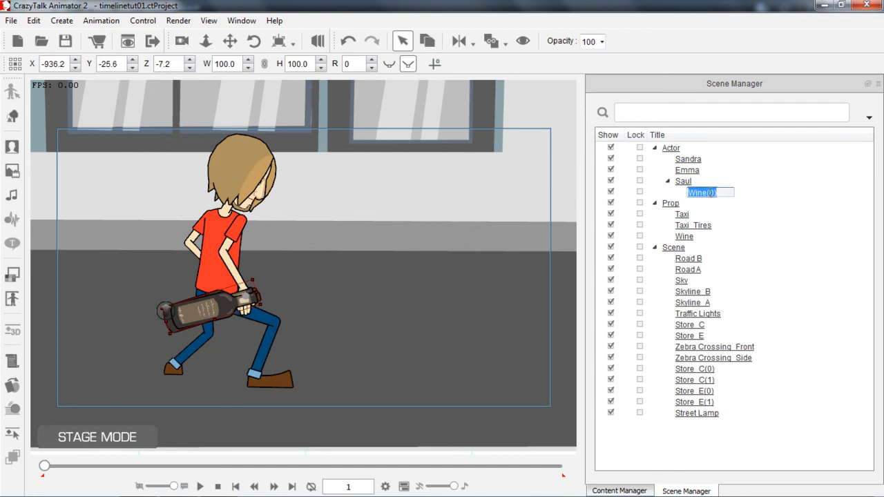
text(wine acces)
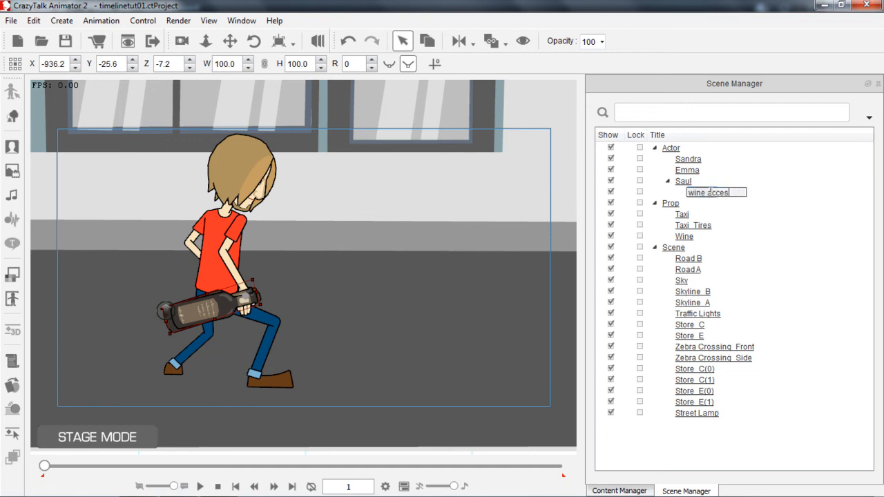
text(sory)
key(Return)
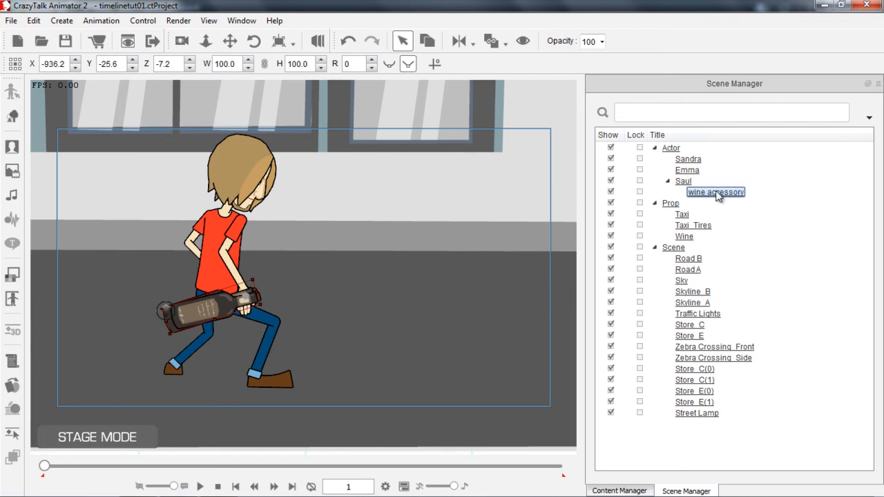
Hide the separate Wine prop at the current frame and select the wine accessory attached to the Saul actor.
click(686, 237)
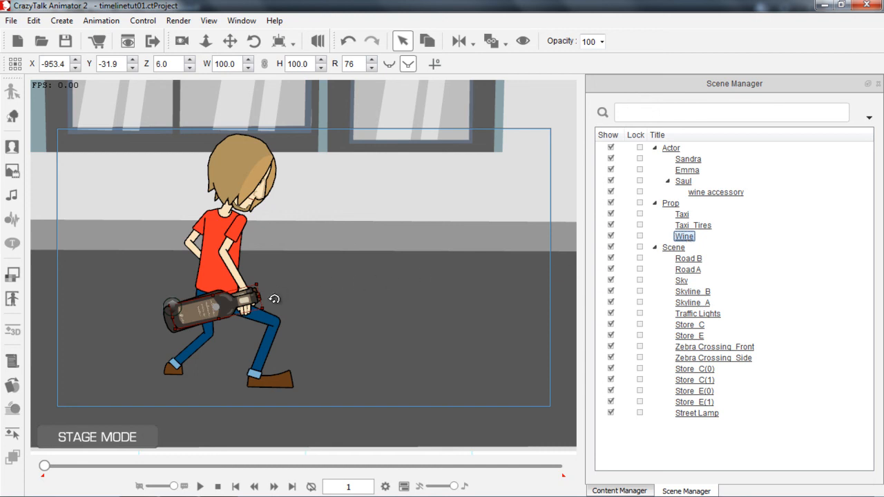
click(524, 42)
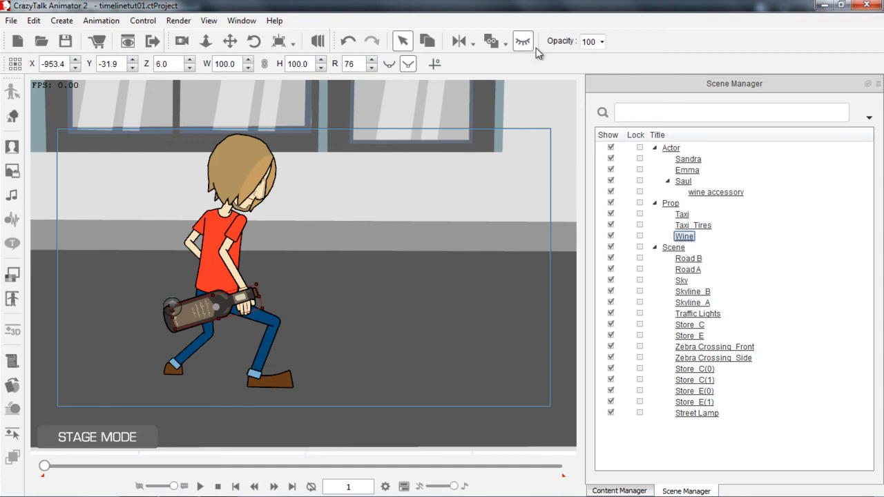
click(718, 193)
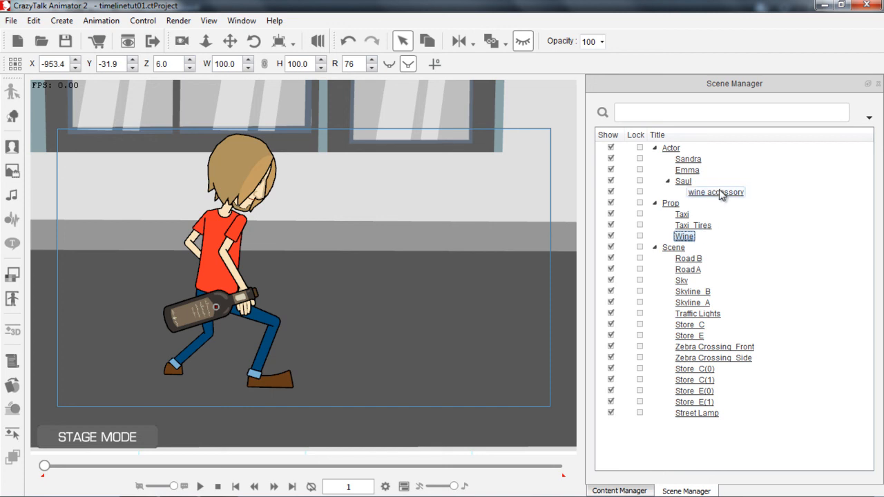
click(718, 192)
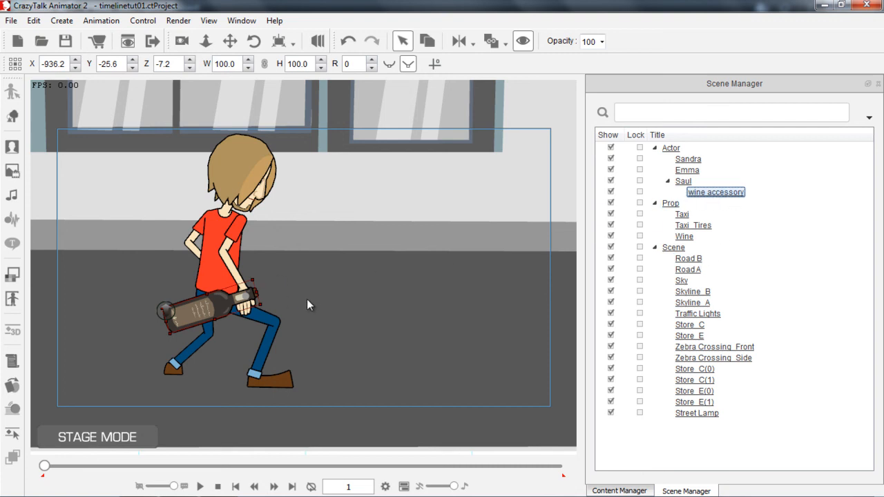
Place the Wine accessory behind the Saul actor's right hand in the layer order and close the Layer Editor.
click(226, 252)
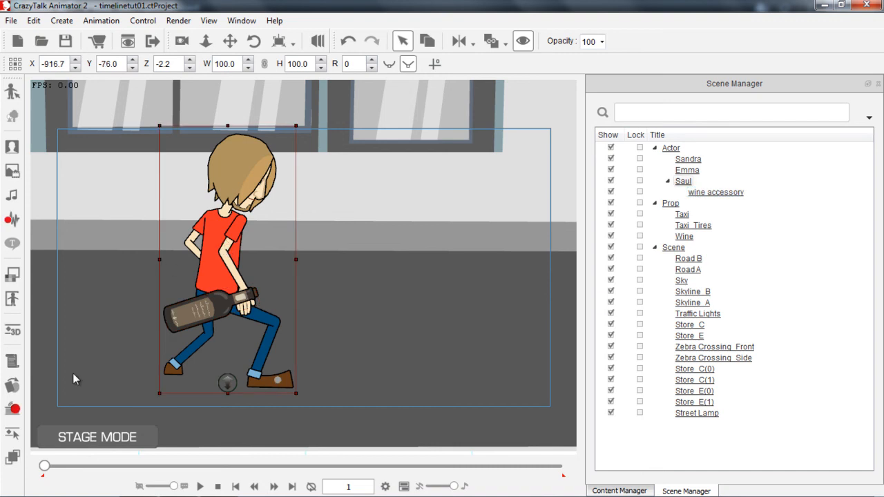
click(13, 459)
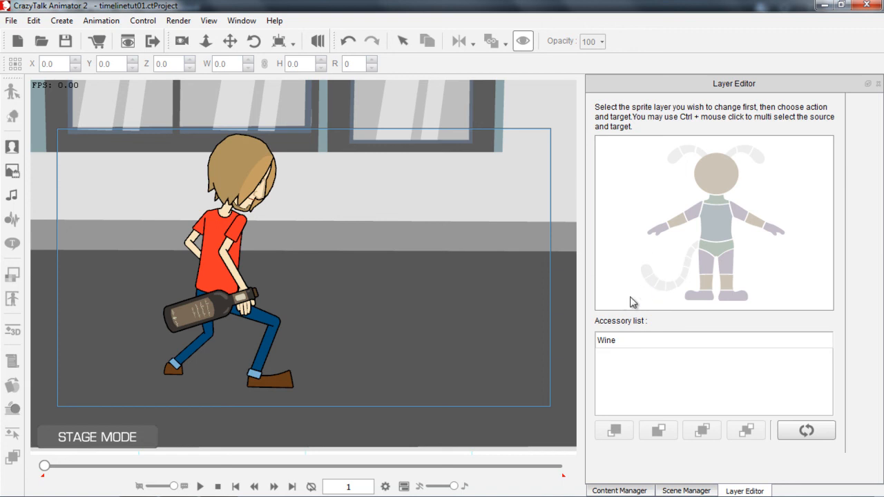
click(613, 346)
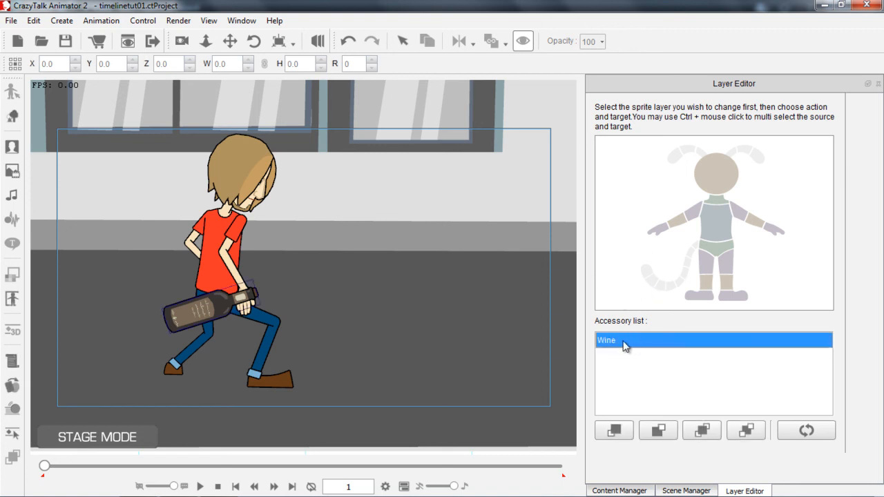
click(666, 431)
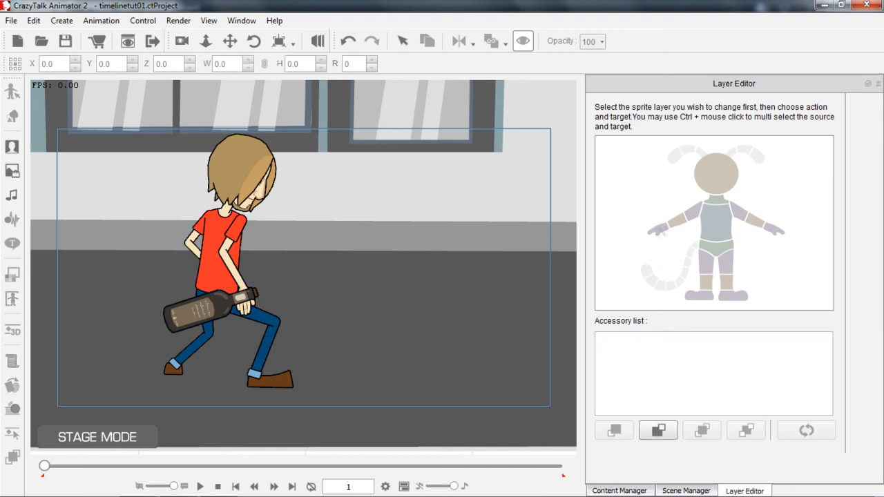
click(657, 229)
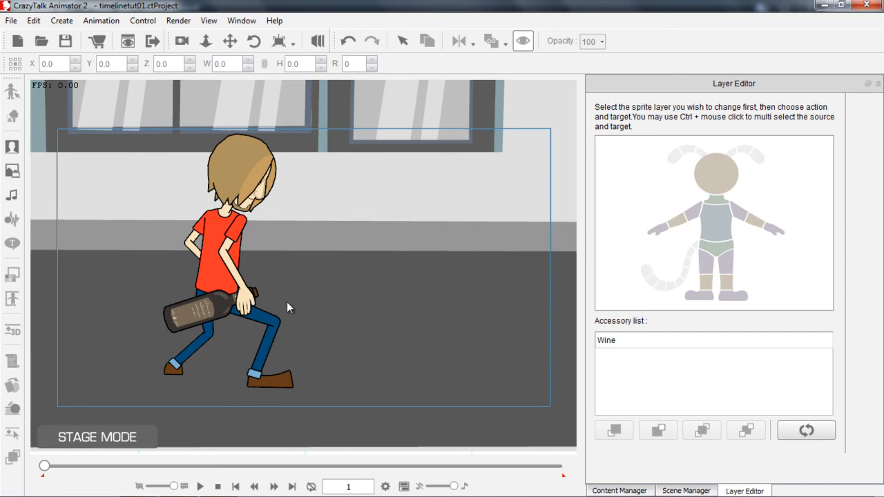
click(250, 300)
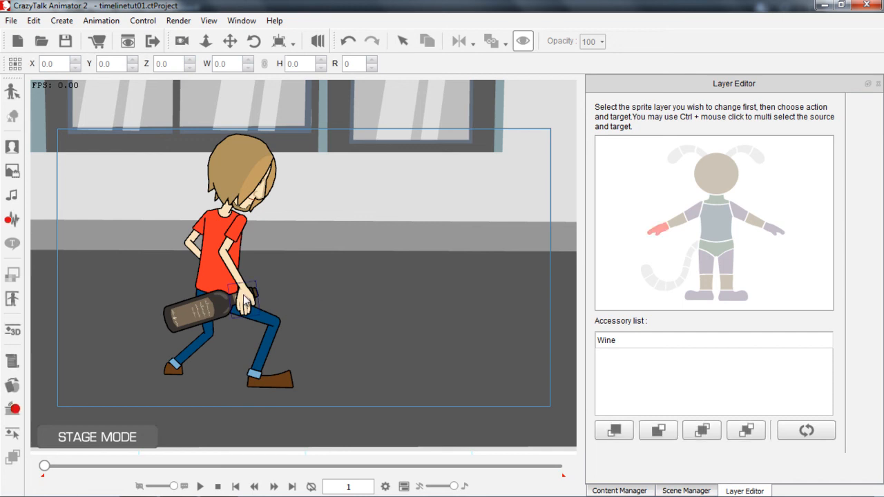
click(877, 84)
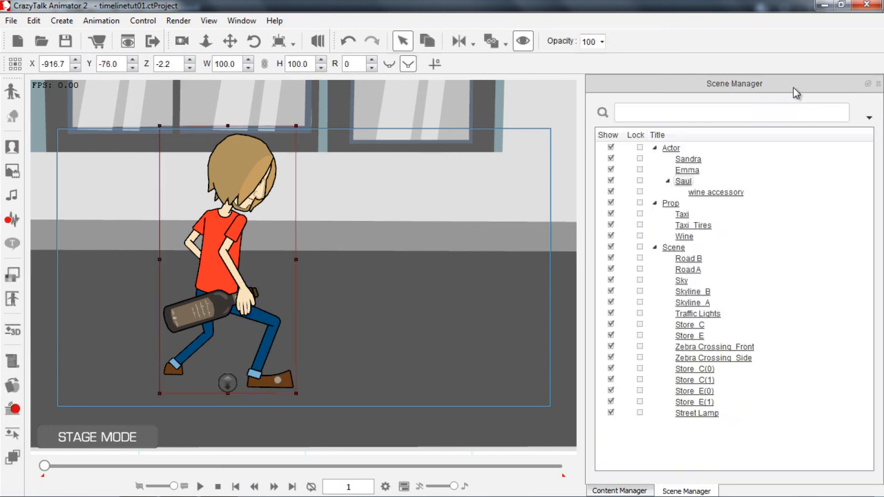
Replace the Saul actor's right hand sprite with 06_Fist.
click(13, 386)
scroll(833, 357, down, 2)
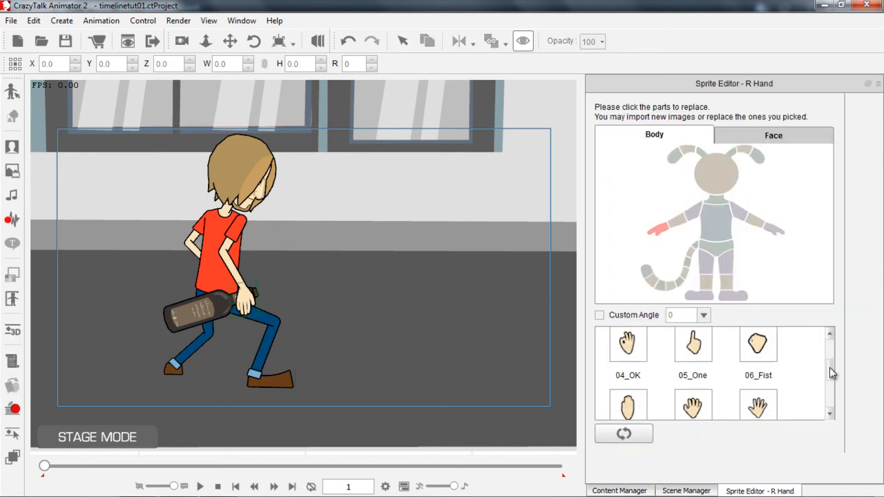
click(761, 344)
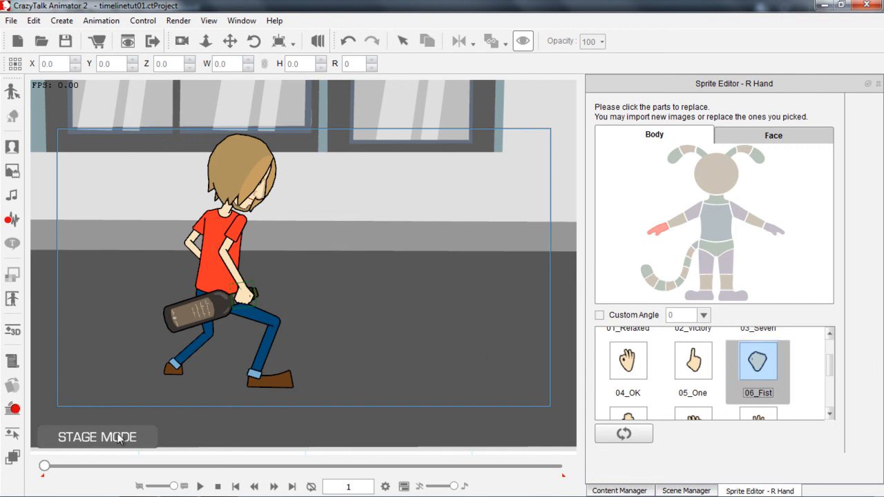
Play the animation from the start to preview the character's punch with the bottle in his hand.
drag(45, 472, 45, 473)
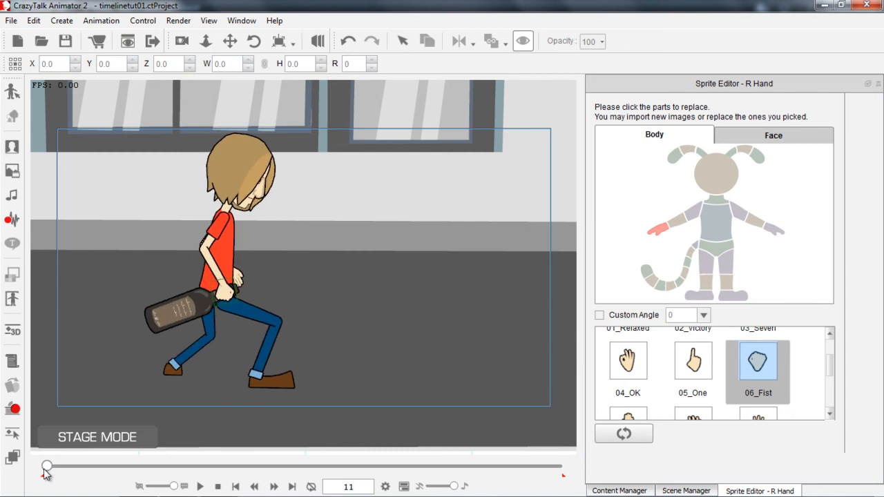
click(220, 488)
click(200, 487)
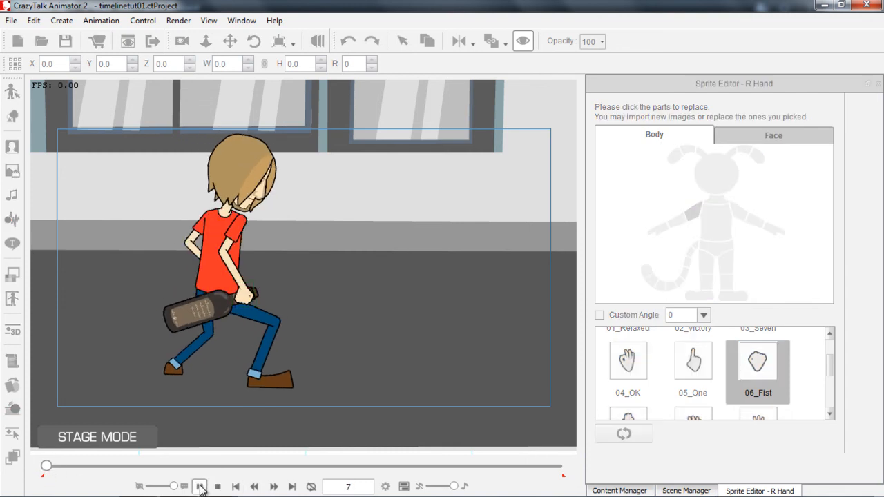
click(200, 487)
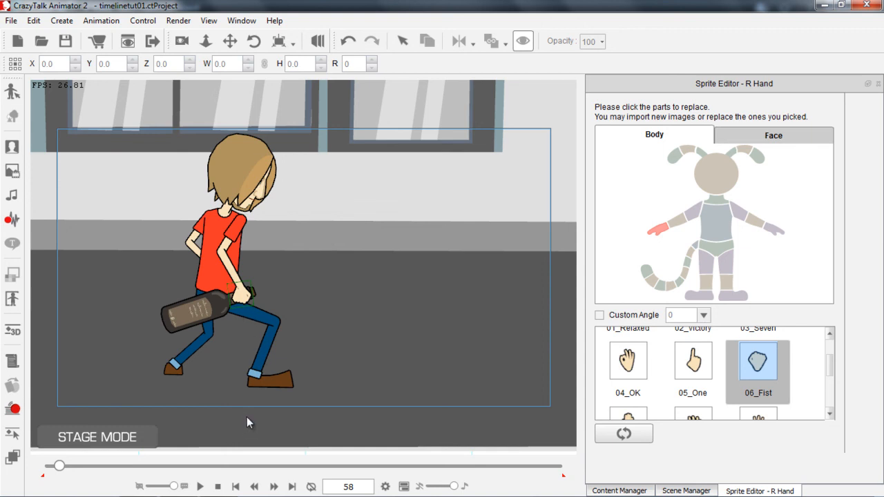
Show the Timeline, scrub the Punch B motion to frame 28, and close the Sprite Editor.
key(F4)
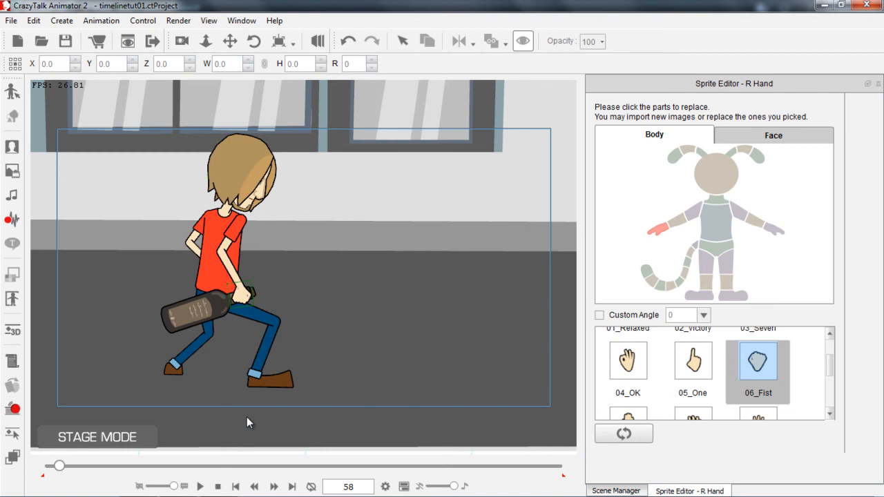
key(F3)
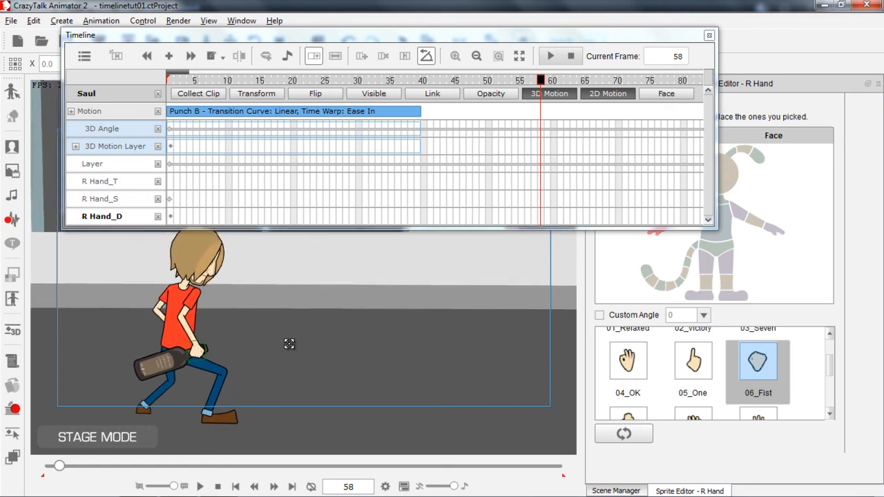
click(202, 80)
drag(233, 82, 346, 83)
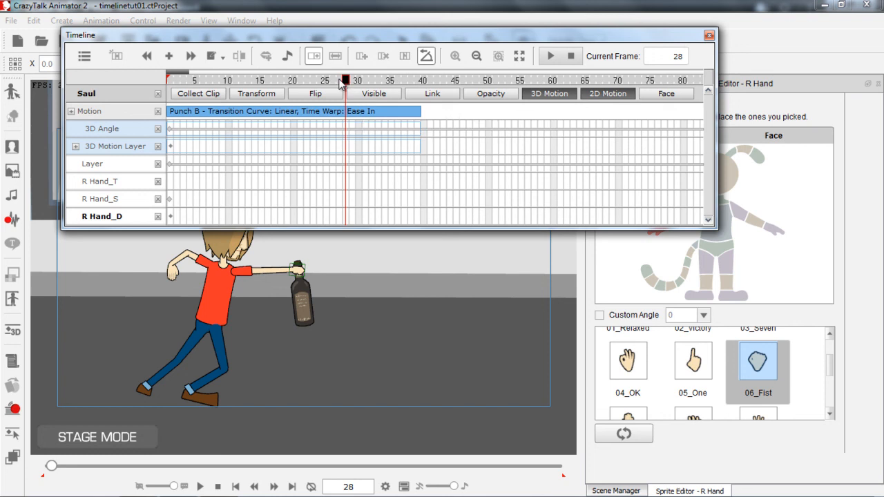
click(878, 83)
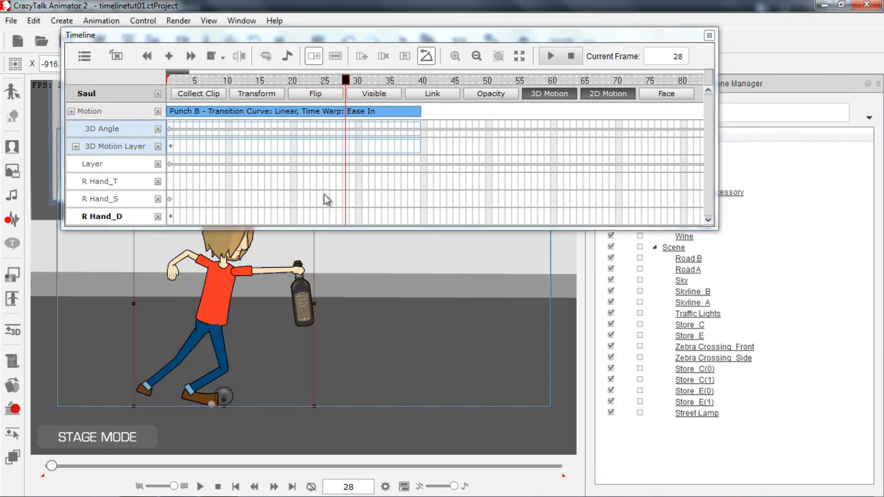
Compare the character's pose at frames 27 and 28 and leave the playhead on frame 28.
click(333, 81)
drag(332, 81, 340, 82)
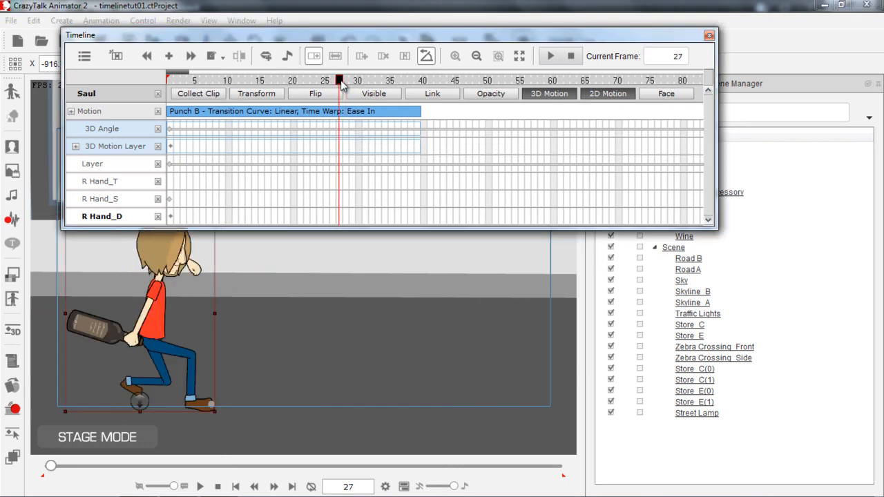
click(347, 82)
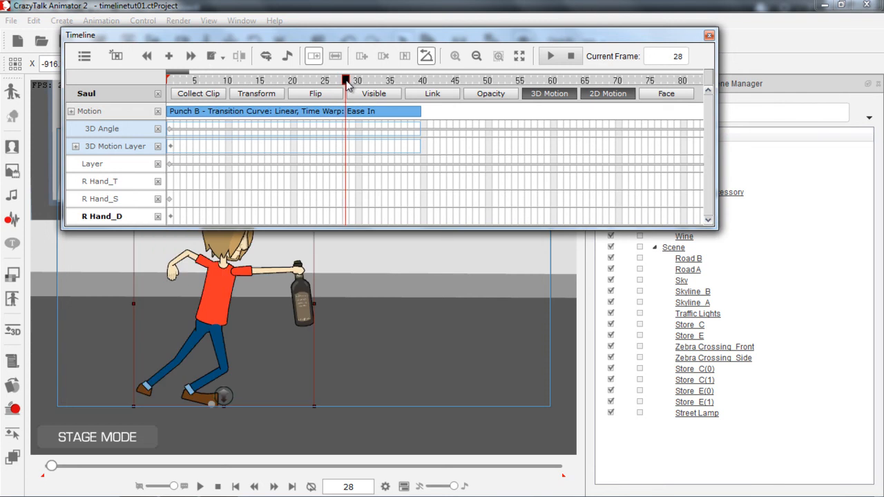
drag(345, 82, 340, 82)
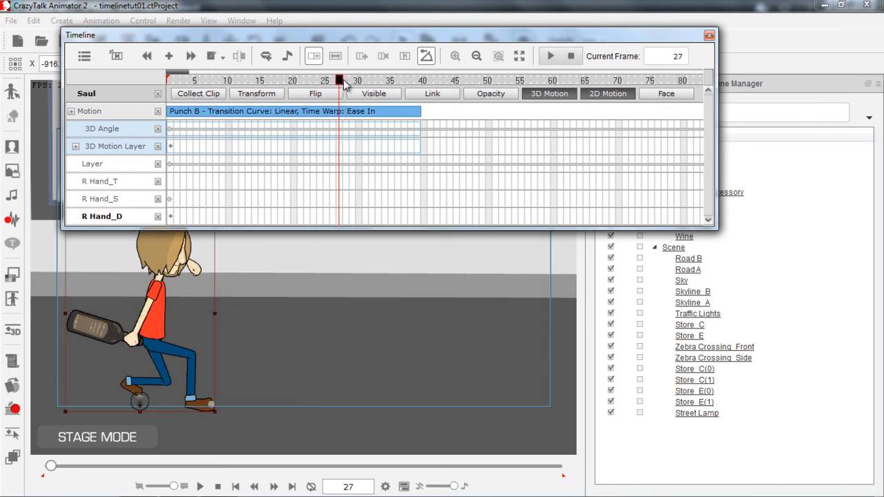
click(345, 83)
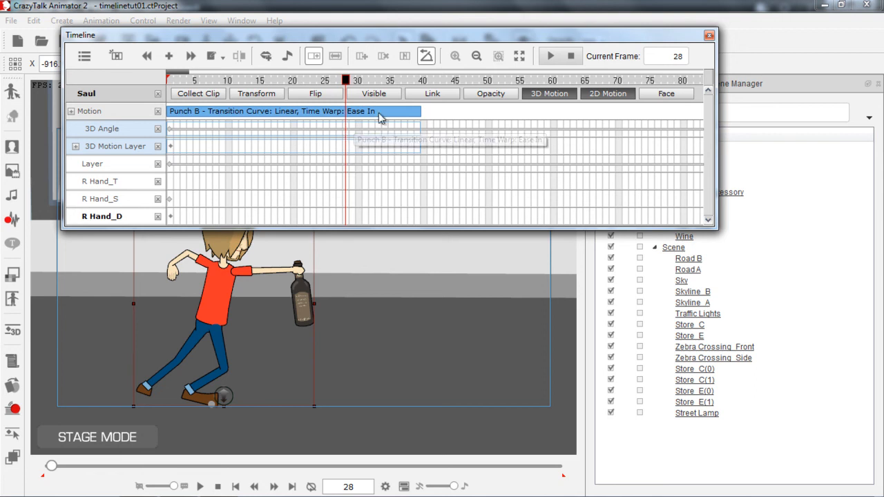
Add the wine accessory to the Timeline's object list and show its Transform track.
click(82, 57)
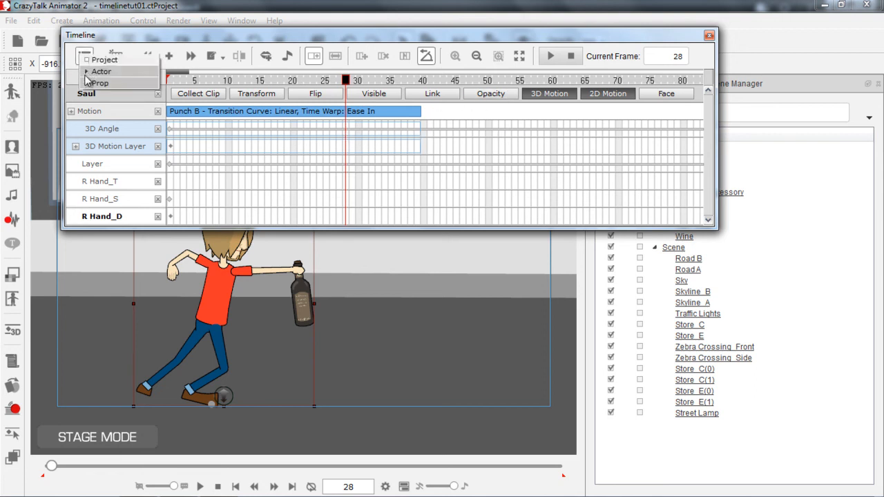
mouse_move(87, 85)
click(88, 130)
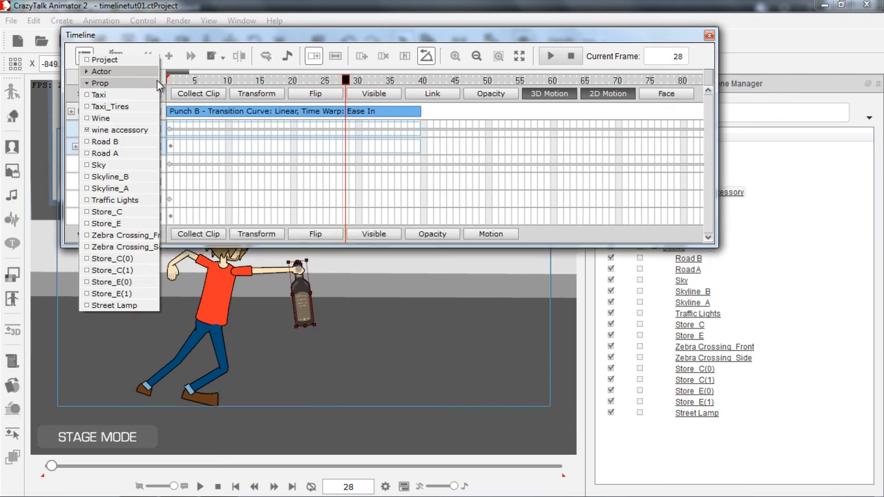
click(257, 234)
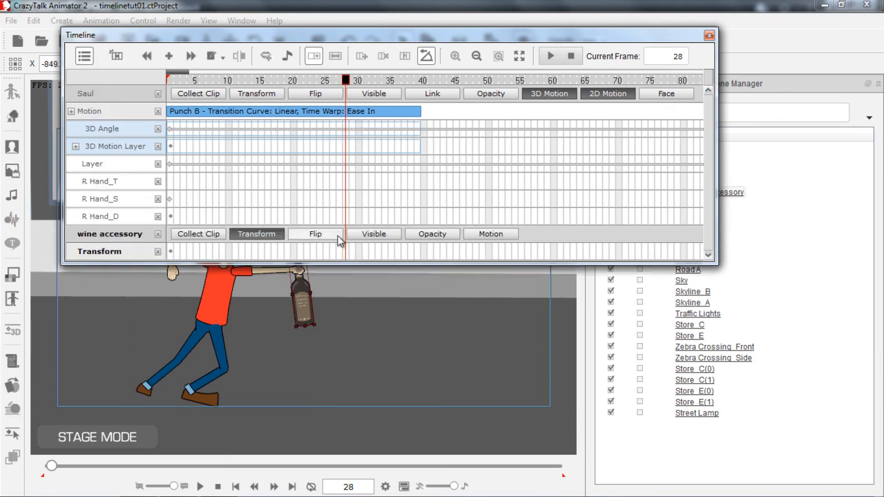
Rotate the wine accessory at frame 28 so the bottle points horizontally forward from the outstretched fist.
click(347, 253)
drag(319, 311, 346, 251)
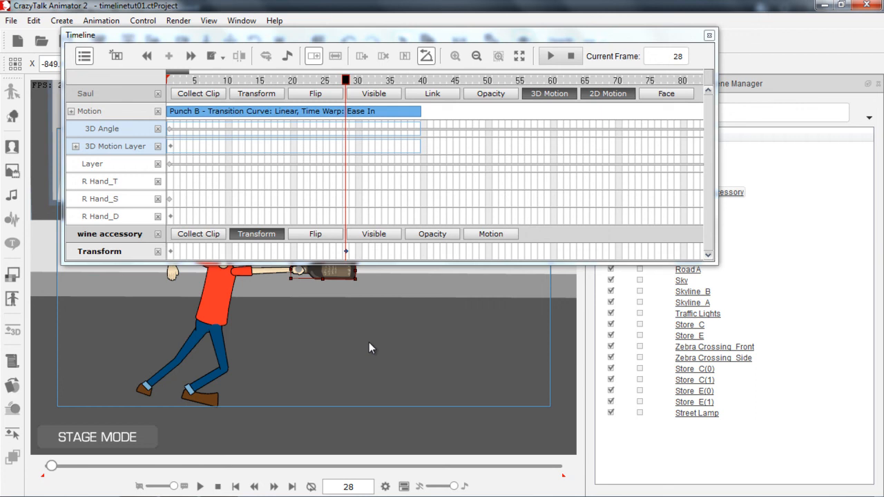
drag(369, 331, 311, 377)
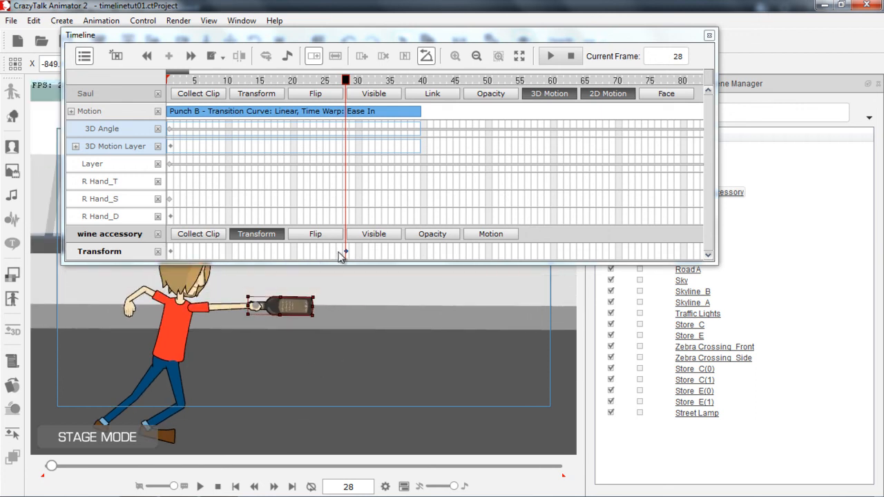
Scrub back from frame 28 and play from the start to check how the bottle rotates during the punch.
click(339, 253)
click(332, 256)
click(320, 255)
click(306, 256)
click(287, 256)
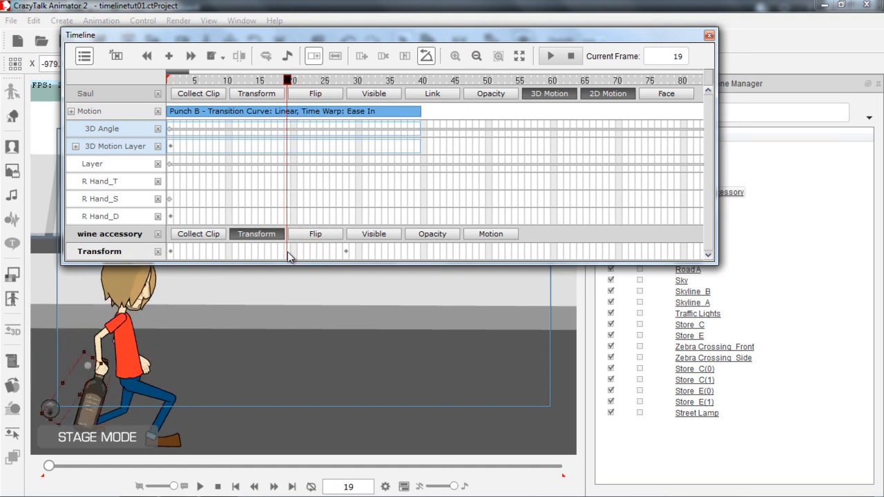
click(281, 255)
click(268, 256)
click(245, 253)
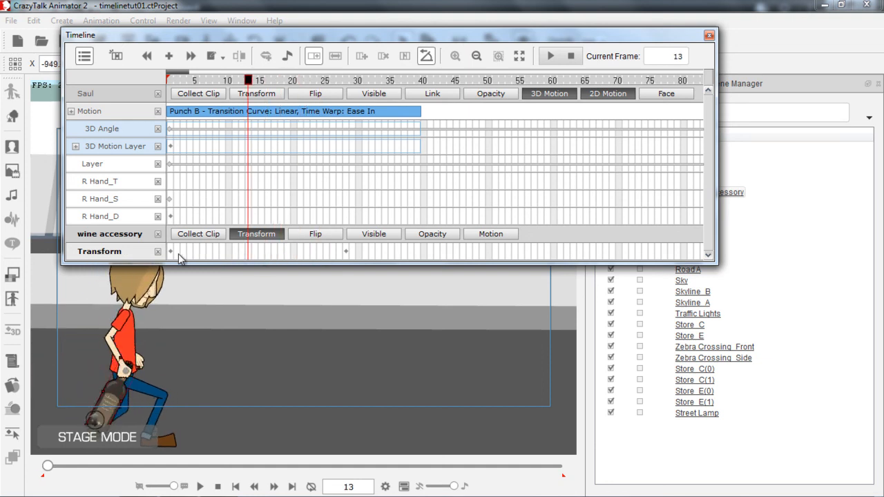
click(180, 254)
key(space)
key(space)
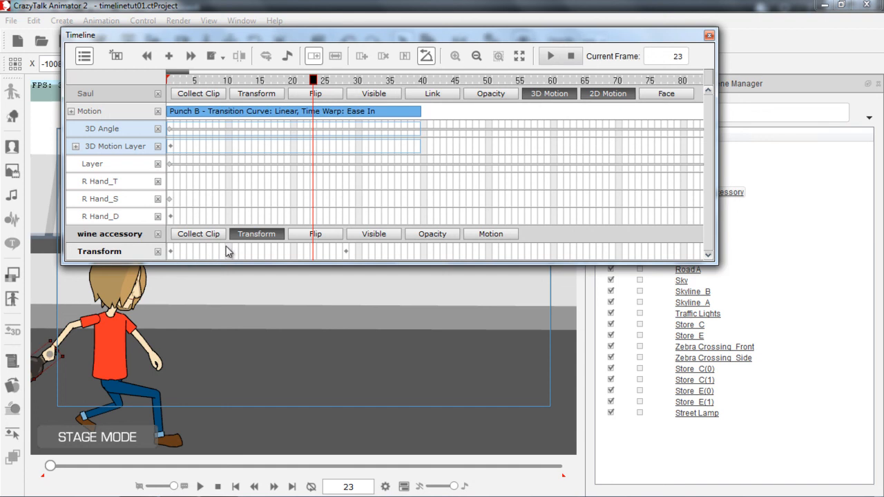
click(173, 255)
key(space)
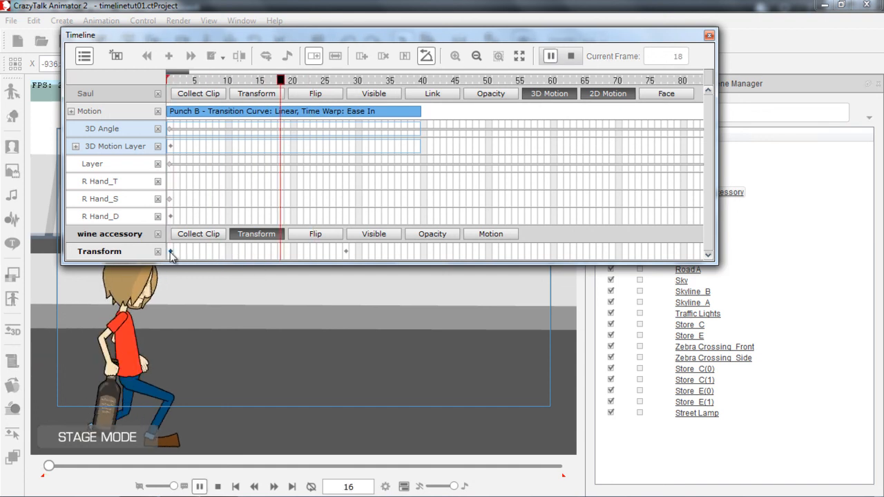
Copy the wine accessory's Transform keyframe from frame 1 and paste it at frame 24.
click(173, 255)
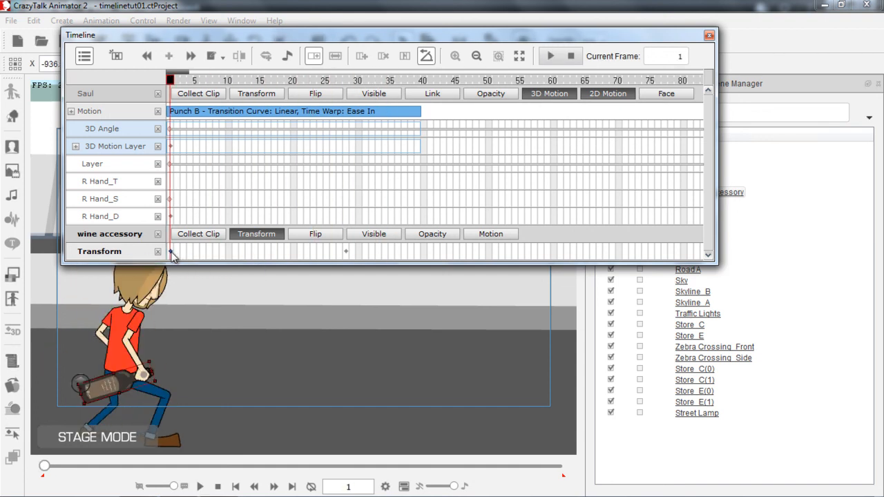
right_click(172, 254)
click(206, 276)
click(320, 255)
right_click(320, 255)
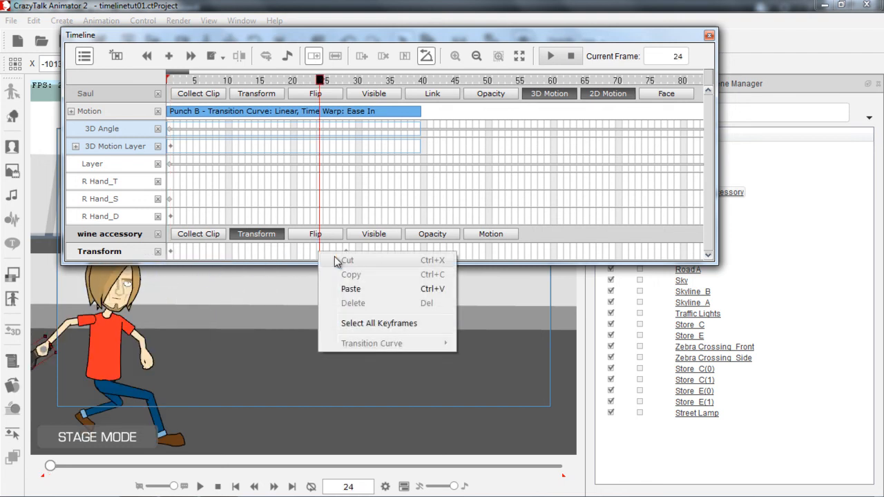
click(347, 286)
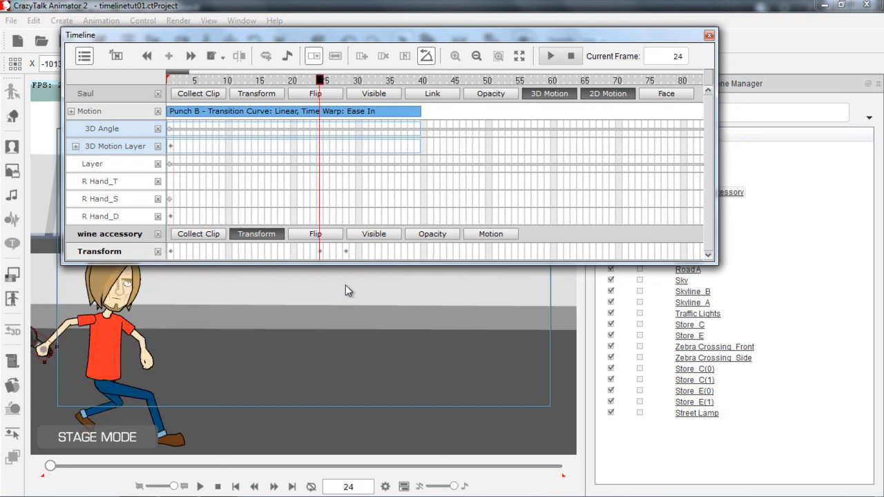
Play the punch to check the bottle's movement with the added Transform keyframe.
click(280, 255)
key(space)
key(space)
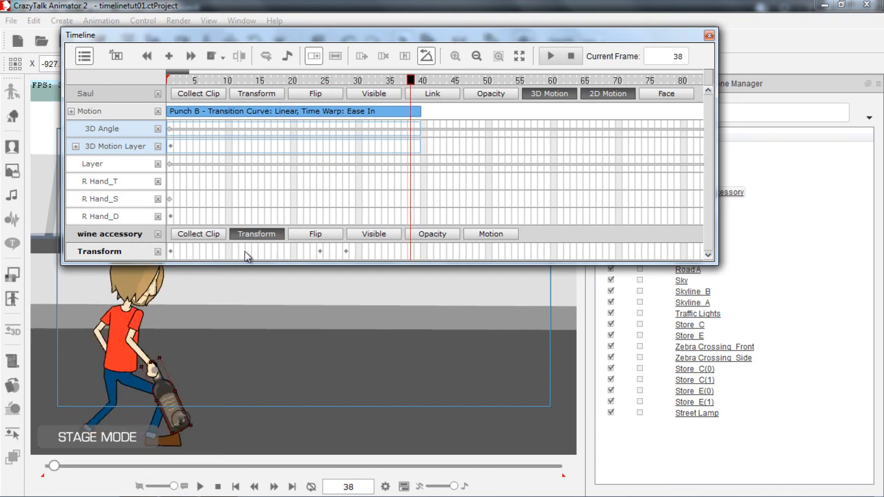
click(172, 253)
key(space)
key(space)
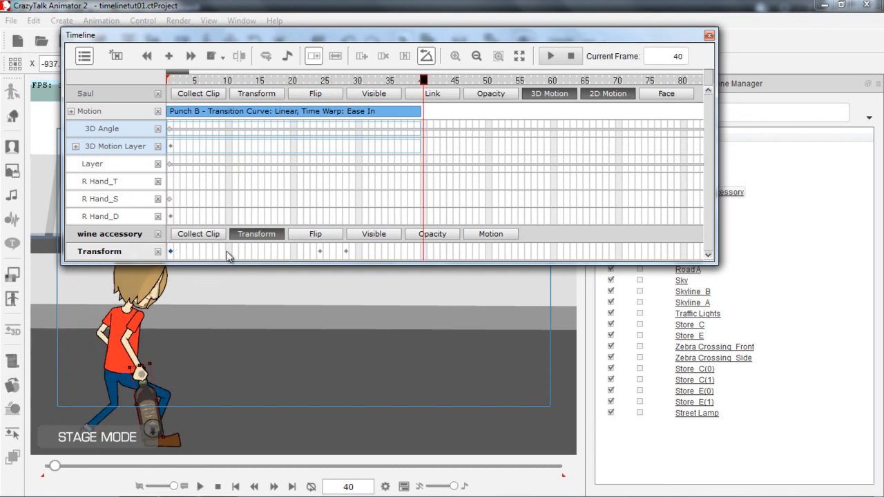
Show the wine accessory's Visible track and hide the accessory from frame 28.
click(346, 252)
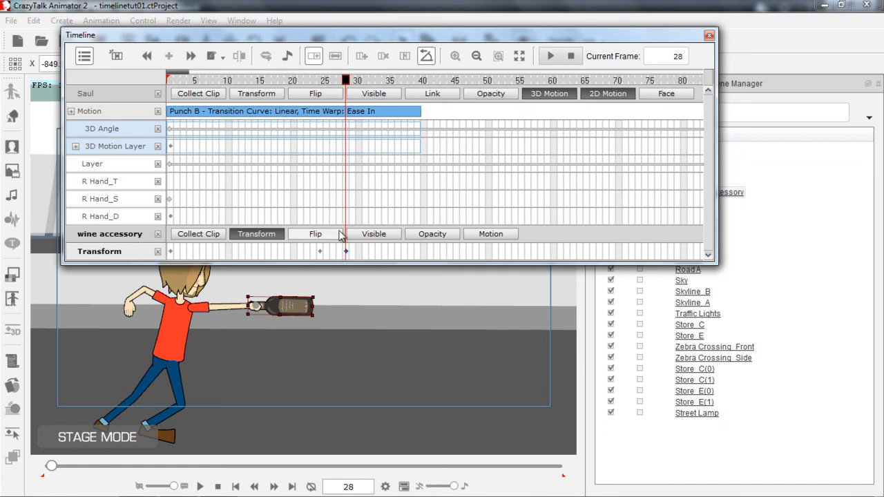
click(374, 234)
drag(398, 38, 539, 59)
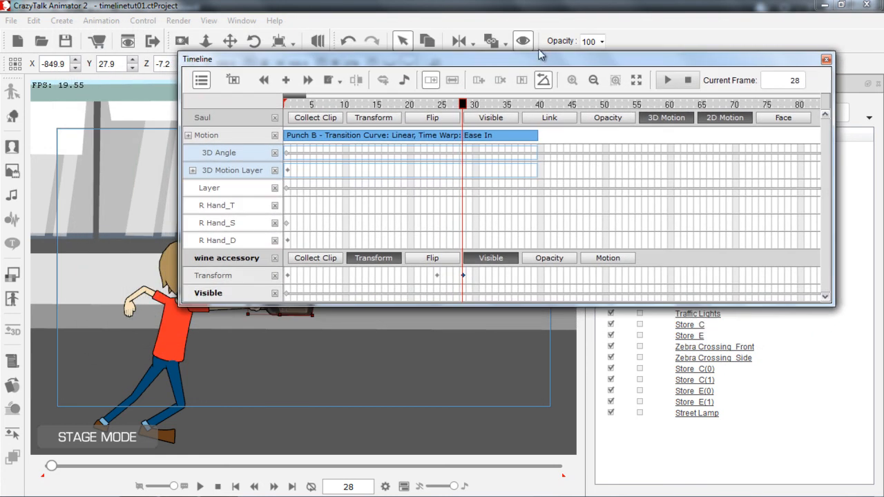
click(526, 43)
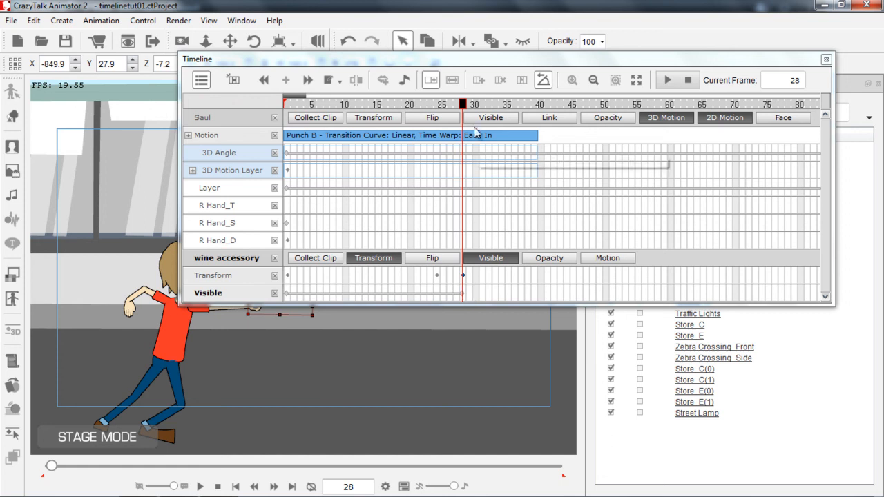
drag(458, 107, 466, 108)
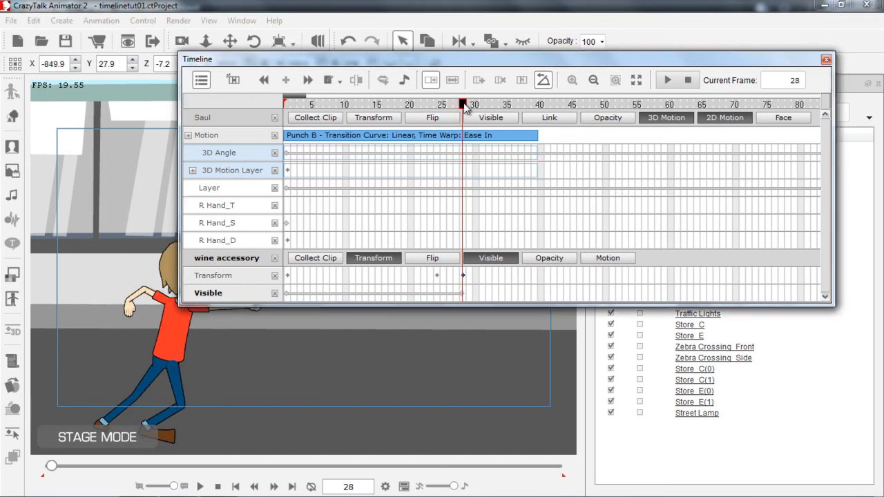
Remove the wine accessory from the Timeline, add the Wine prop instead, and move the Timeline window clear of the character.
drag(478, 61, 466, 26)
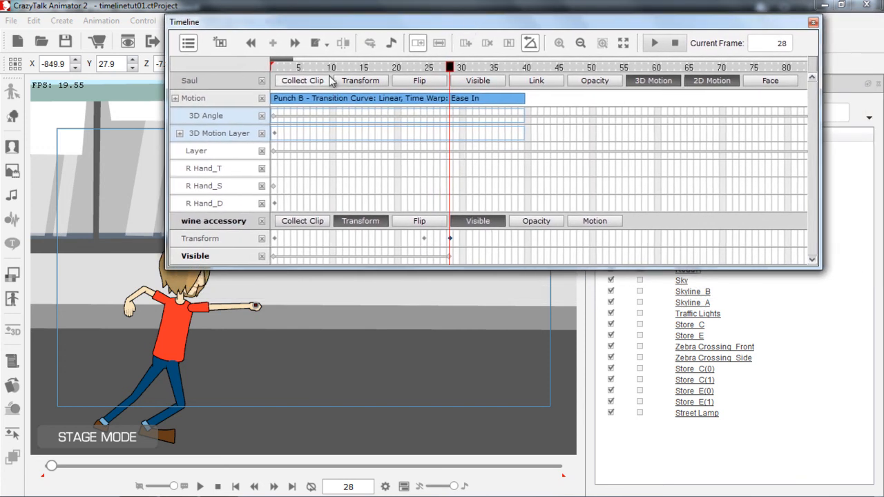
click(262, 222)
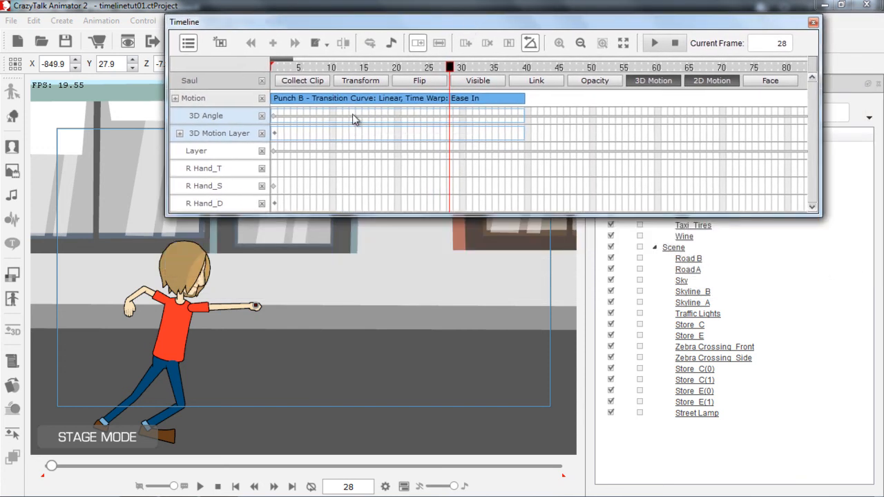
click(186, 44)
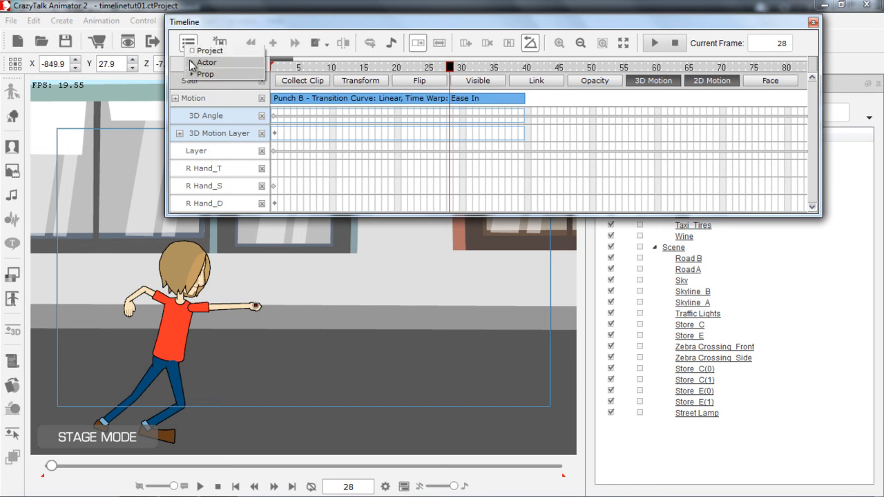
click(192, 74)
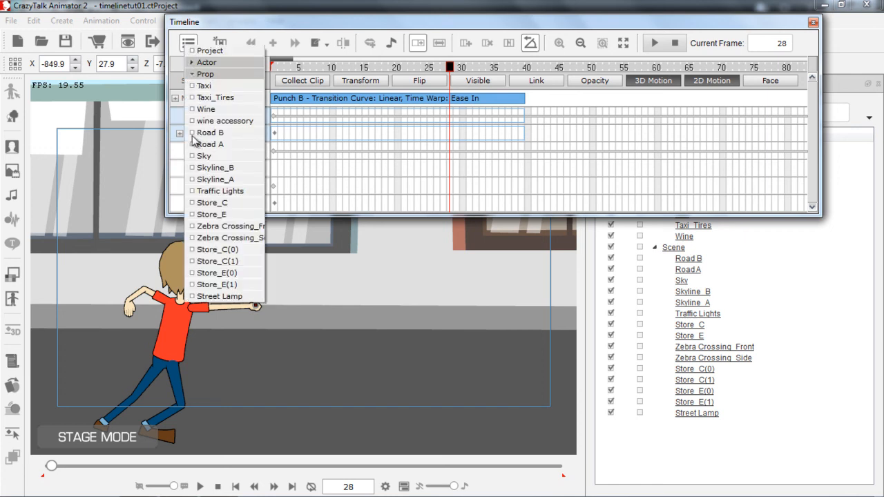
click(196, 111)
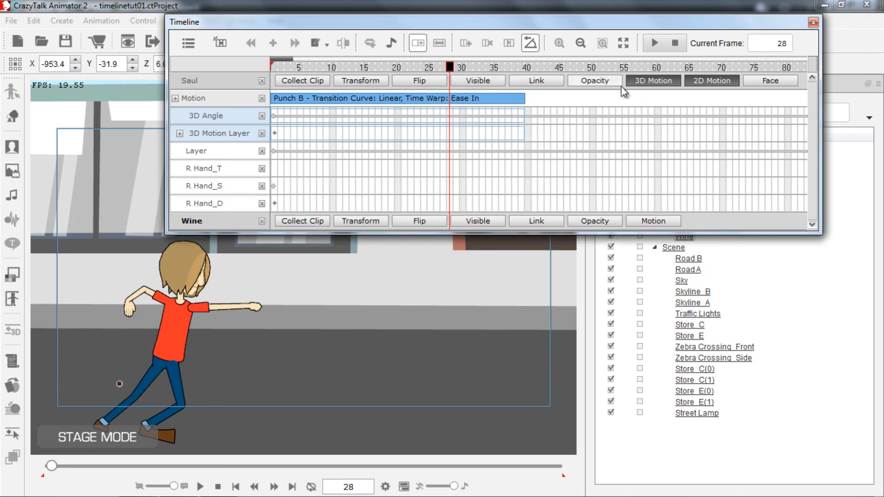
drag(584, 23, 591, 90)
drag(520, 92, 527, 27)
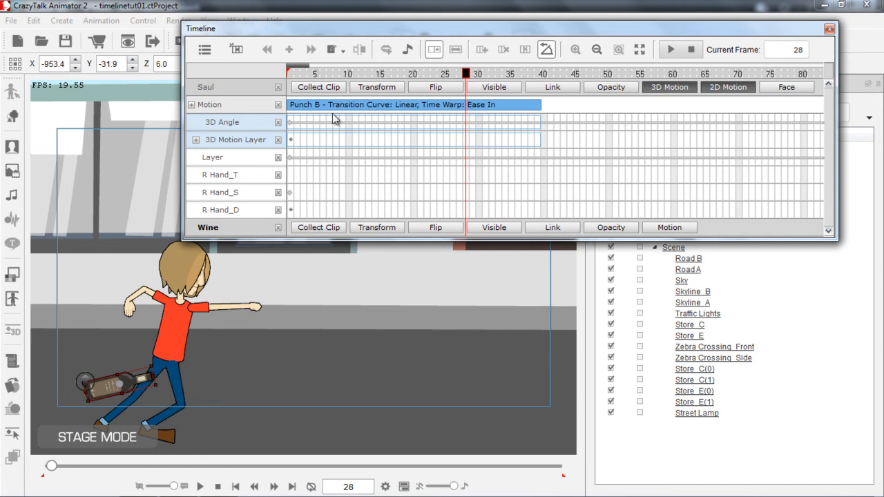
Remove Saul from the Timeline and show the Wine prop's Transform and Visible tracks.
click(278, 88)
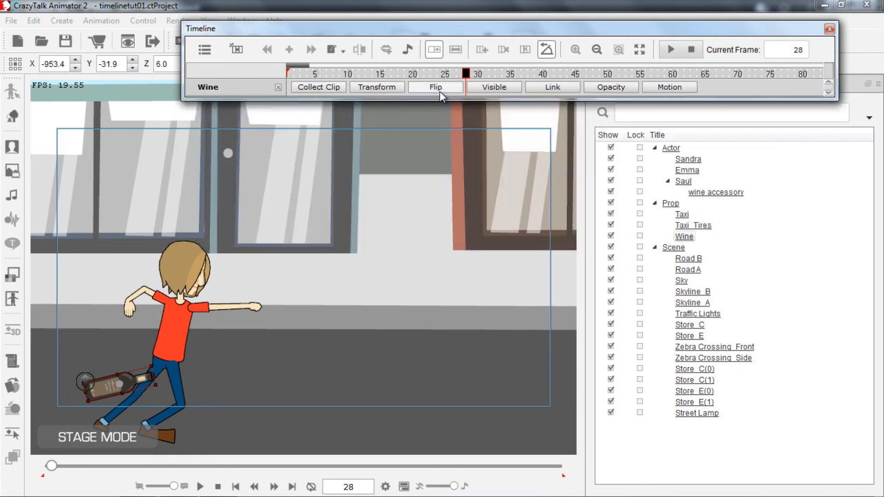
click(389, 91)
click(495, 90)
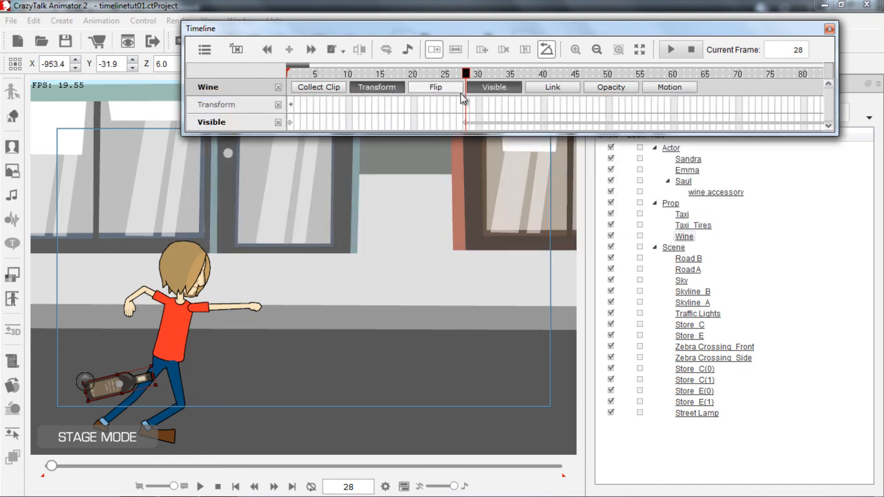
Add the wine accessory back to the Timeline with its Transform track, and place the playhead on its frame 28 keyframe.
click(203, 50)
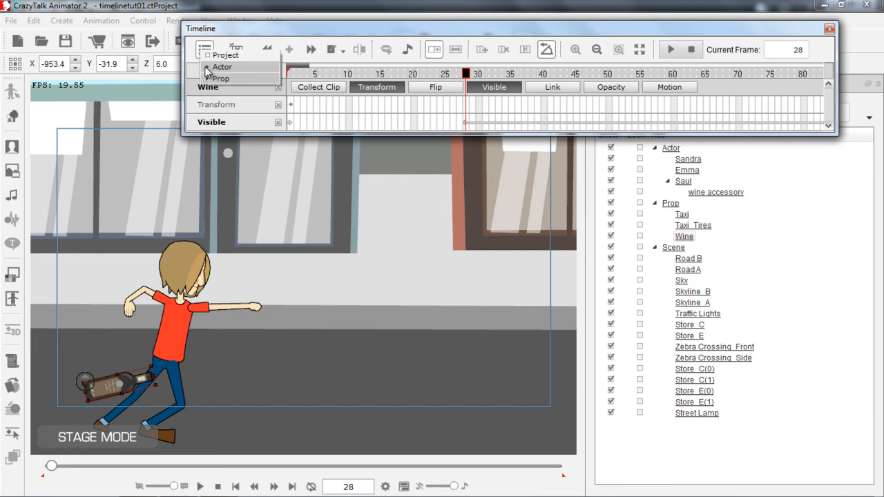
click(208, 78)
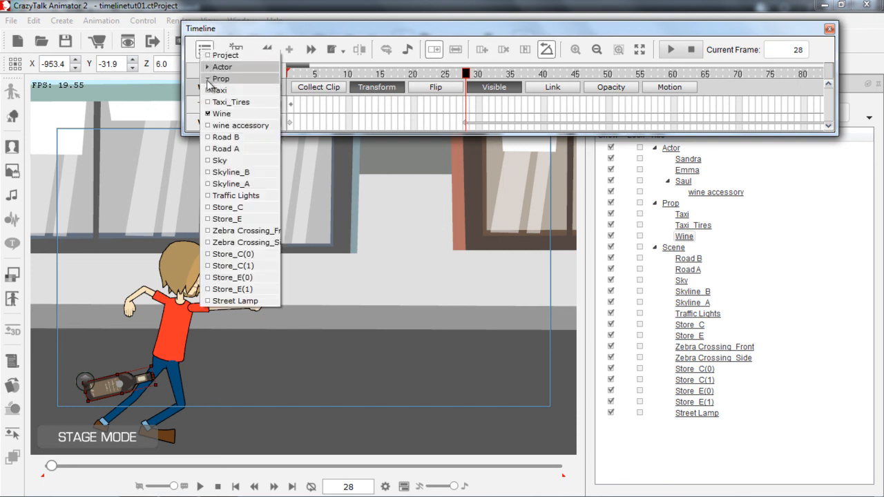
click(207, 125)
click(287, 40)
click(384, 141)
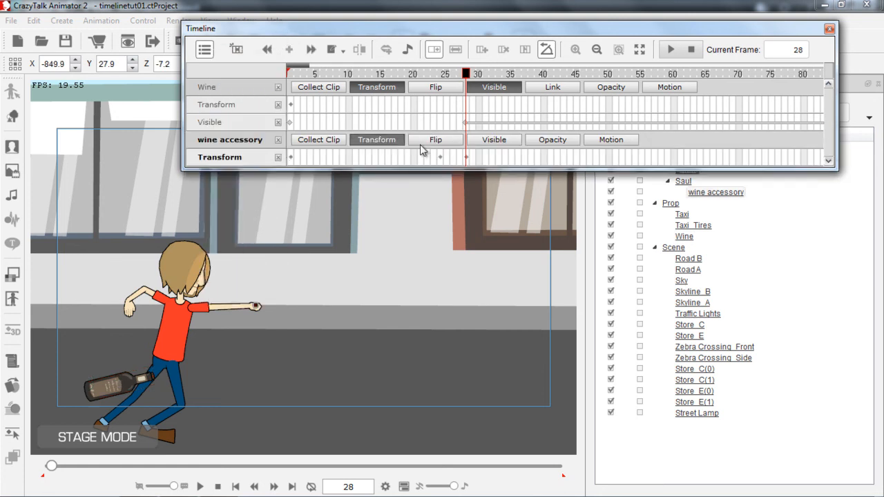
click(465, 158)
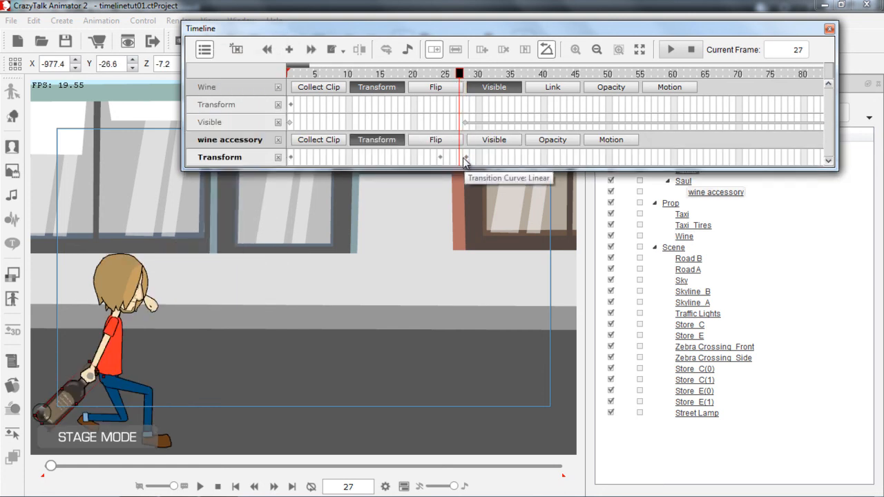
click(466, 159)
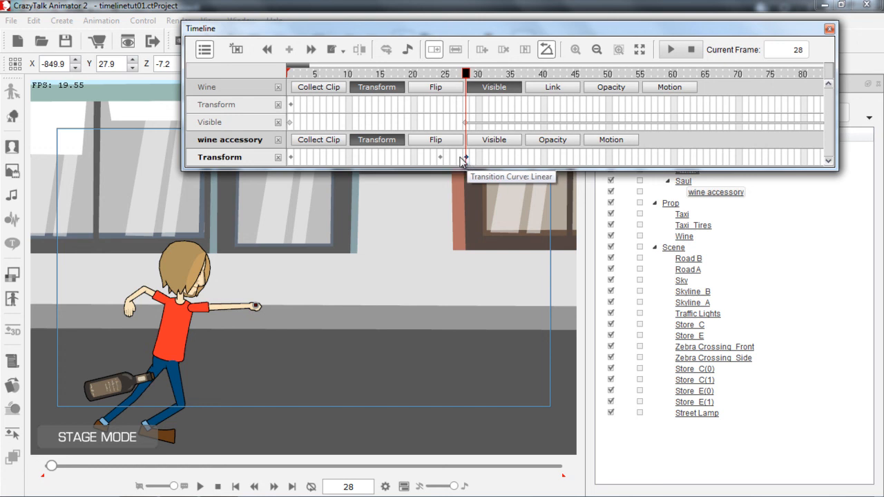
Rotate the Wine prop to horizontal and move it to the character's outstretched fist at frame 28.
click(121, 384)
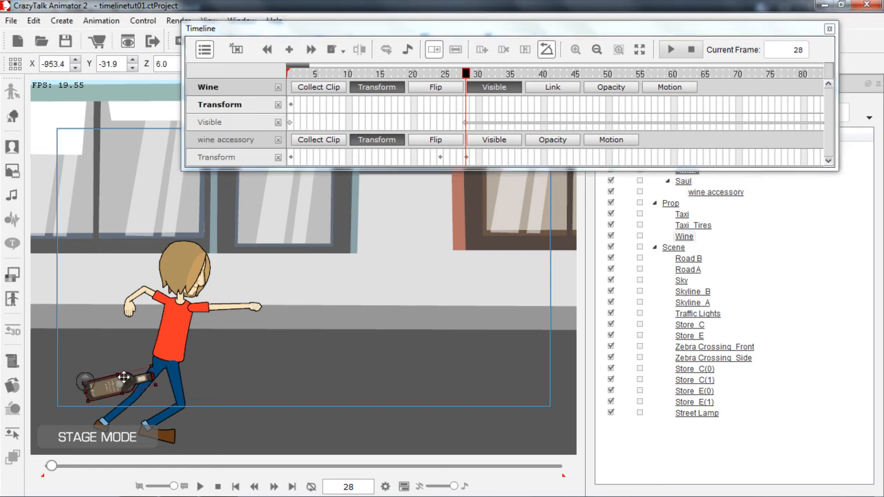
drag(163, 393, 67, 361)
drag(137, 384, 344, 312)
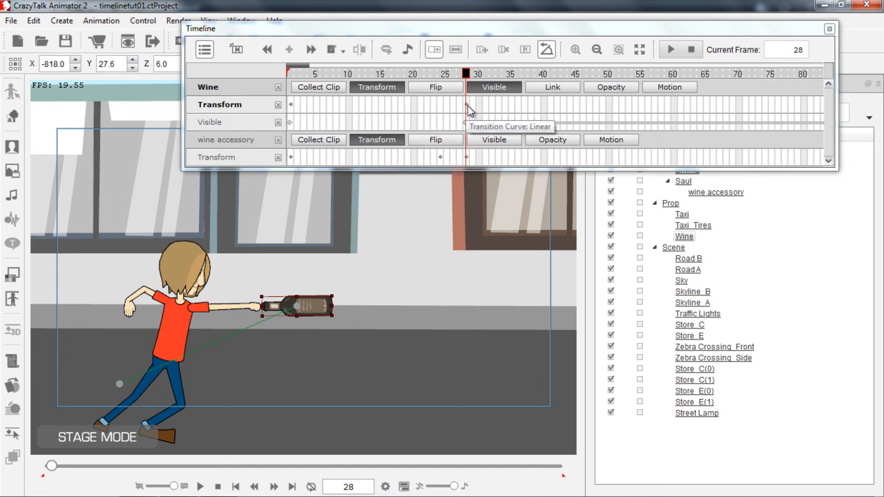
Copy the Wine prop's Transform keyframe at frame 28 and paste it at frame 26.
drag(458, 105, 424, 109)
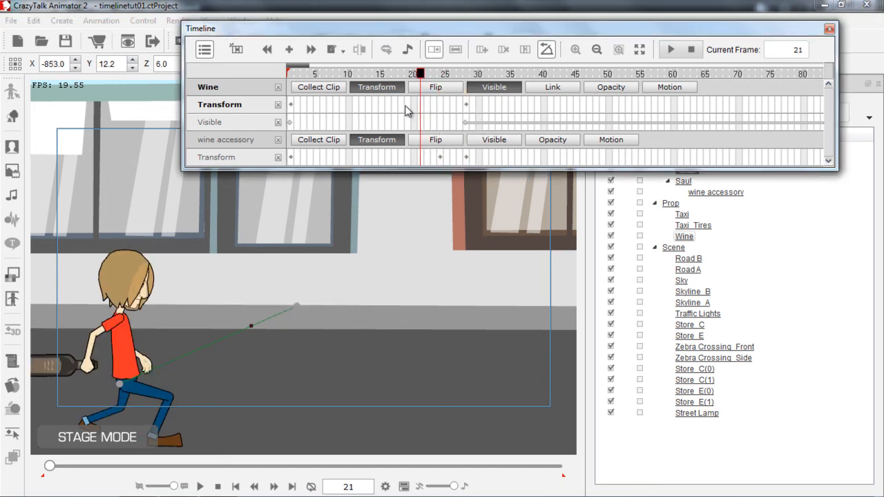
click(465, 106)
right_click(465, 105)
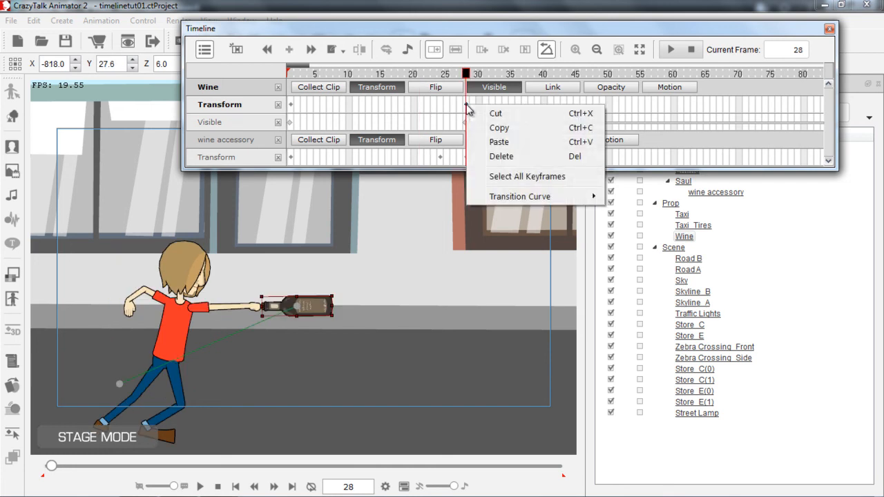
click(498, 128)
click(456, 113)
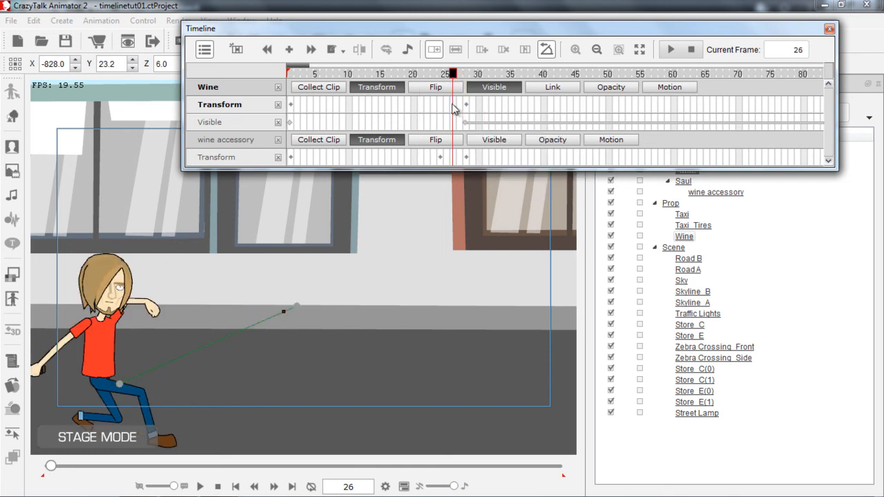
right_click(453, 108)
click(483, 140)
Compare frames 27 and 28 repeatedly to examine how the bottle switches from the hand accessory to the Wine prop.
click(460, 74)
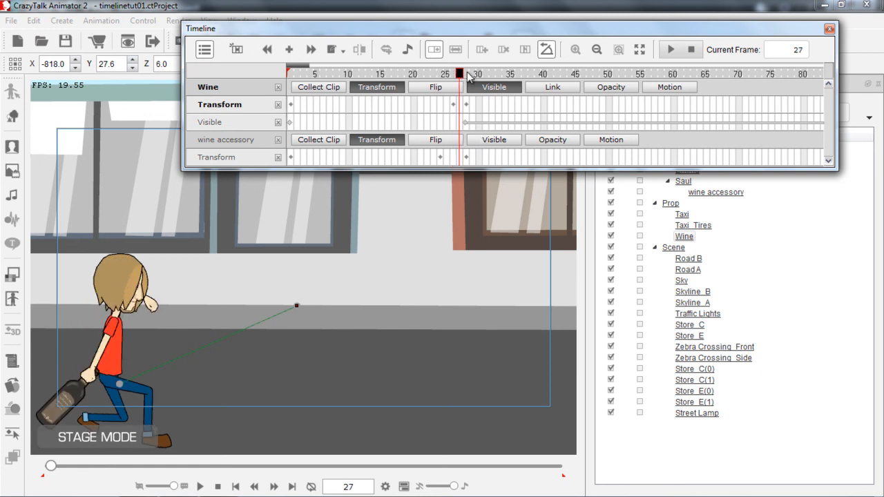
click(466, 74)
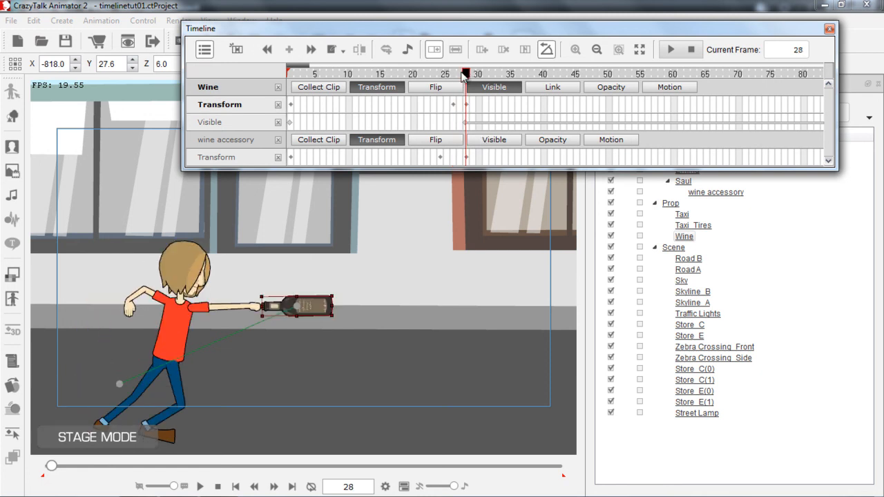
click(459, 74)
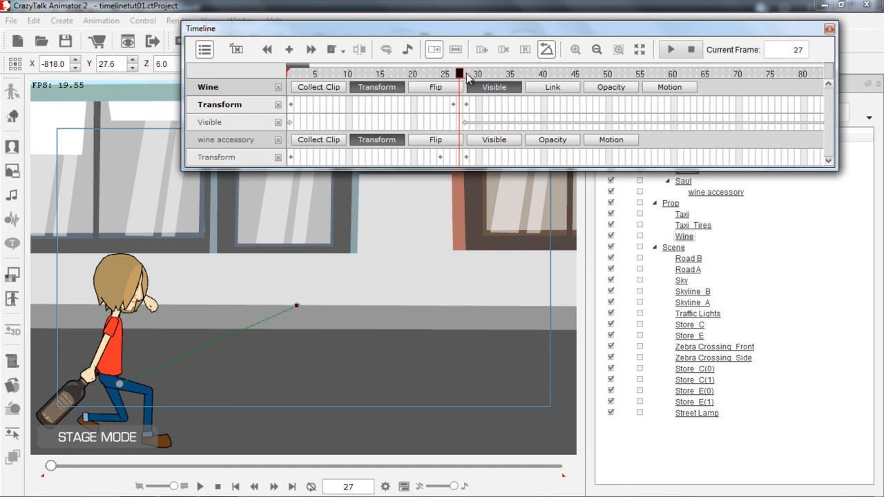
click(467, 74)
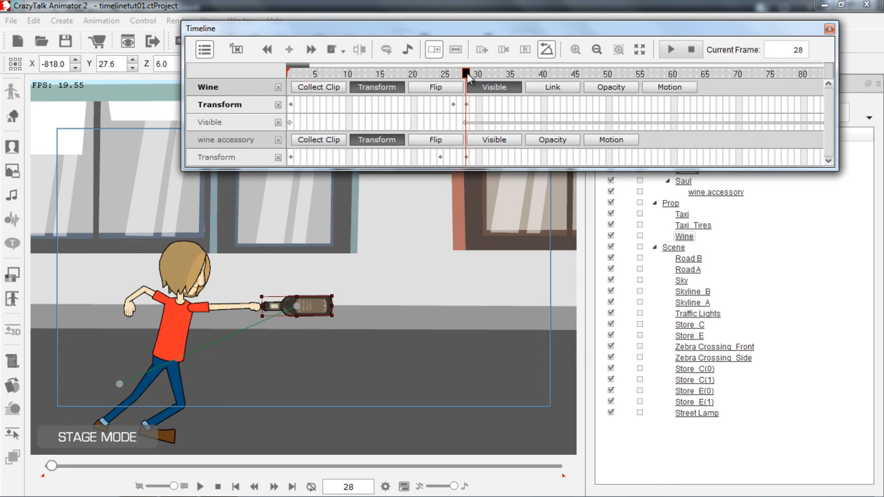
click(459, 74)
click(467, 74)
click(460, 74)
click(467, 74)
Step the playhead forward in ten-frame jumps to frame 80 for the end of the bottle's flight.
drag(460, 260, 343, 269)
drag(435, 286, 442, 356)
drag(468, 250, 467, 449)
drag(467, 276, 316, 284)
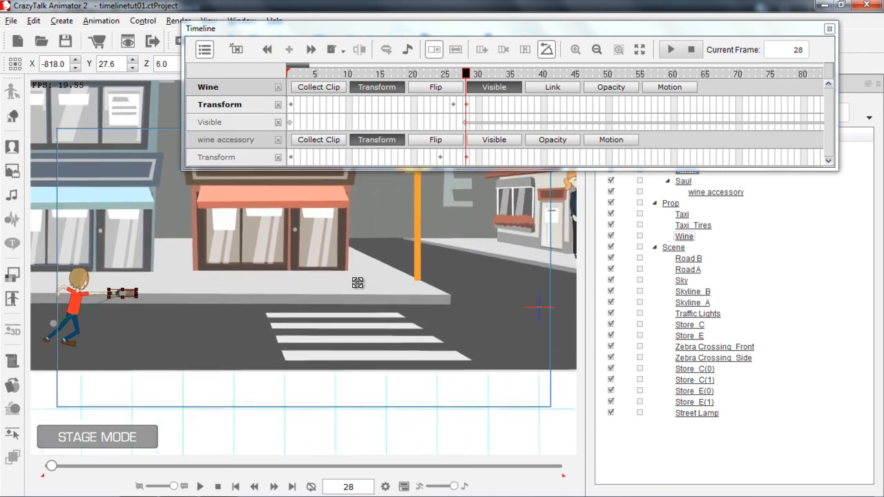
drag(350, 251, 379, 418)
drag(404, 233, 418, 405)
drag(452, 272, 462, 440)
drag(469, 322, 387, 351)
drag(422, 287, 446, 391)
drag(455, 308, 458, 387)
drag(467, 340, 433, 354)
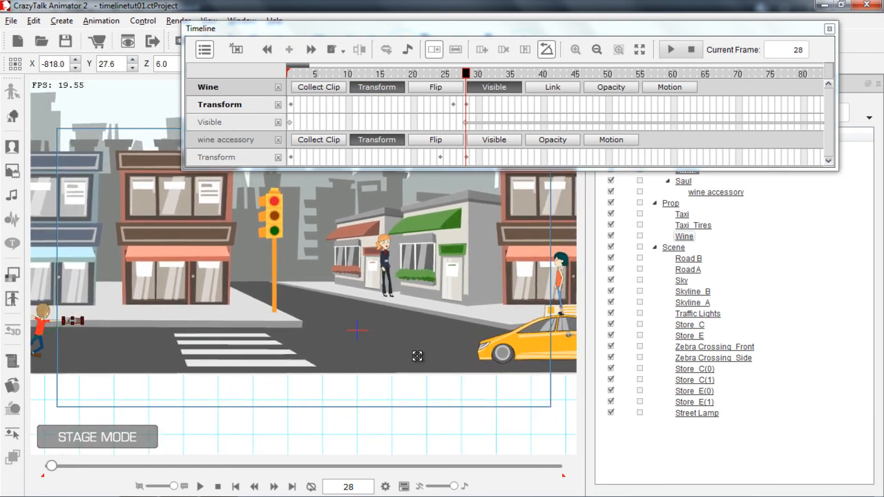
click(608, 74)
click(673, 74)
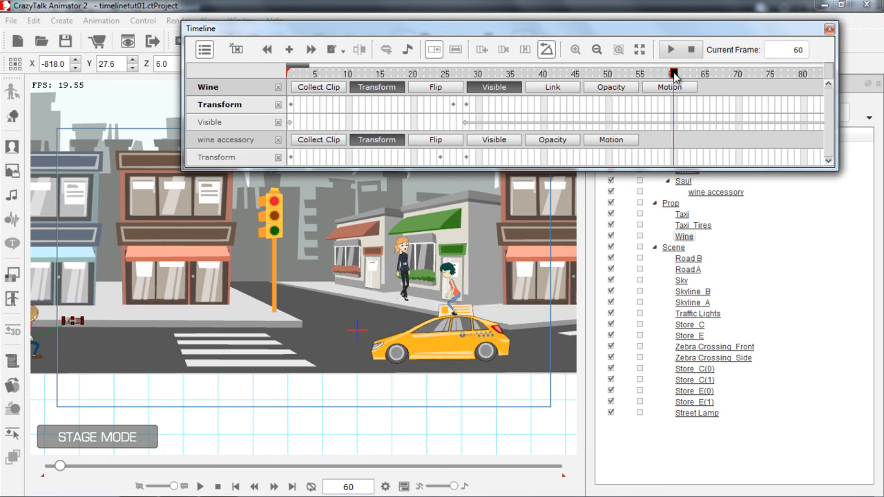
click(740, 74)
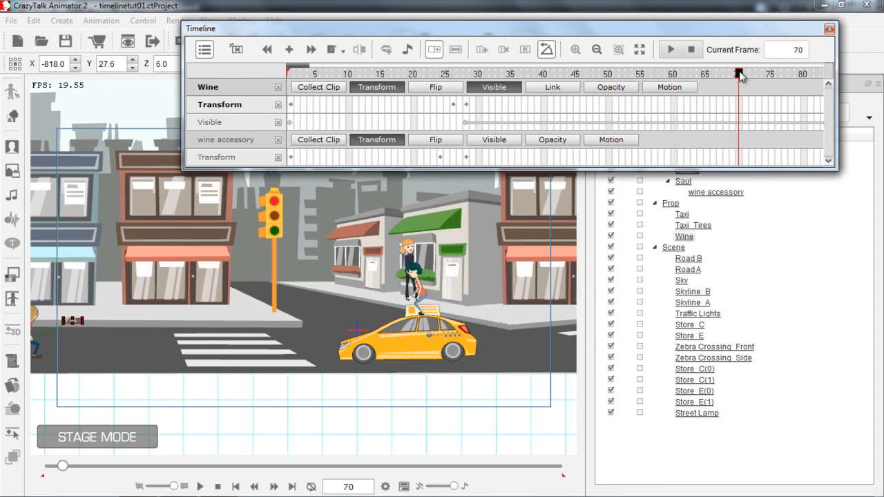
click(804, 74)
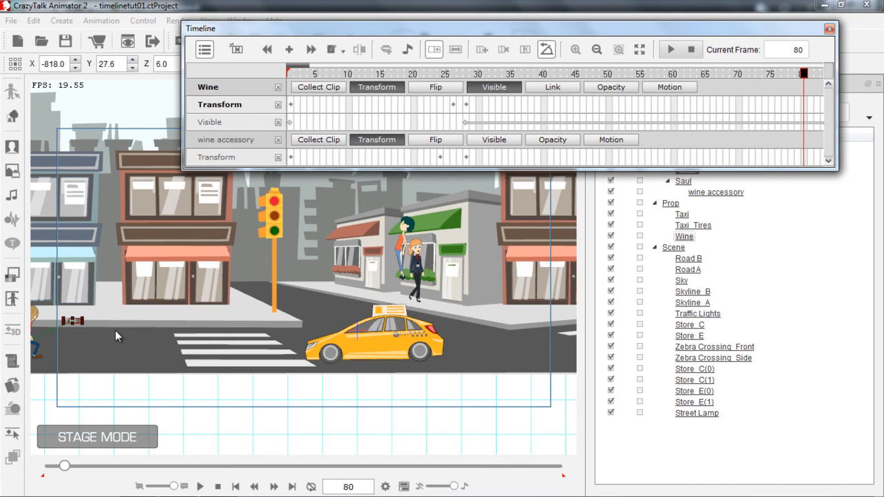
At frame 80, move the Wine prop along the street past the taxi to about X 1051.2, Y 45.3.
drag(210, 427, 303, 408)
scroll(286, 363, up, 1)
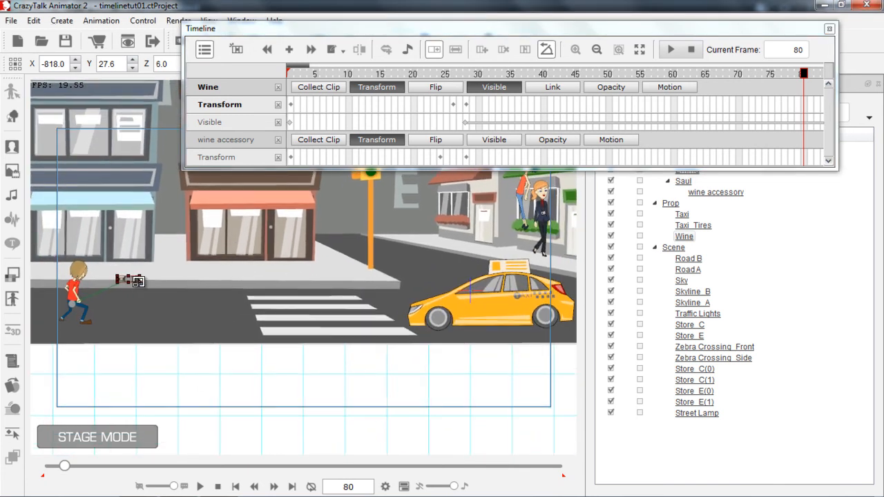
scroll(156, 269, up, 5)
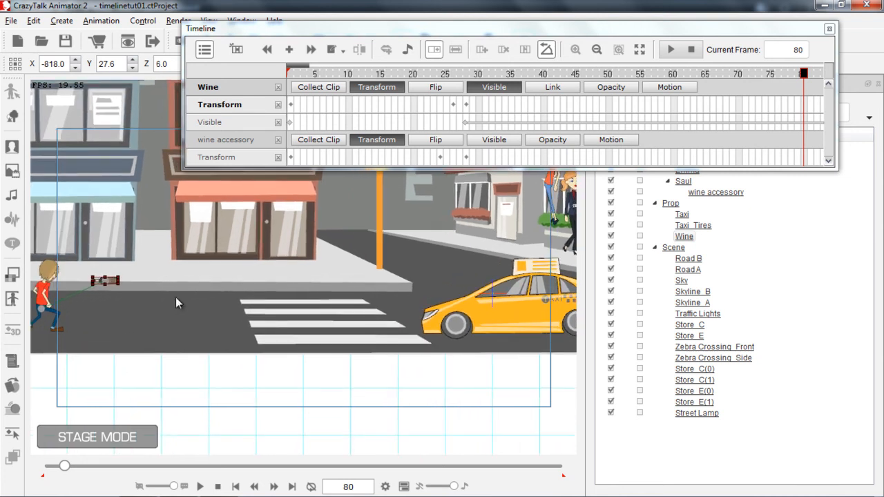
drag(131, 244, 196, 219)
drag(111, 258, 546, 259)
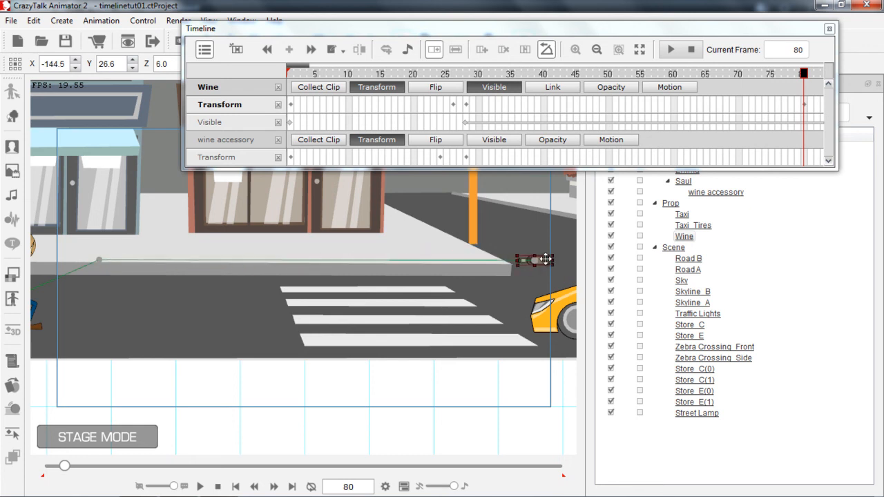
drag(523, 330, 33, 347)
scroll(278, 244, down, 1)
scroll(298, 361, down, 1)
drag(344, 310, 312, 408)
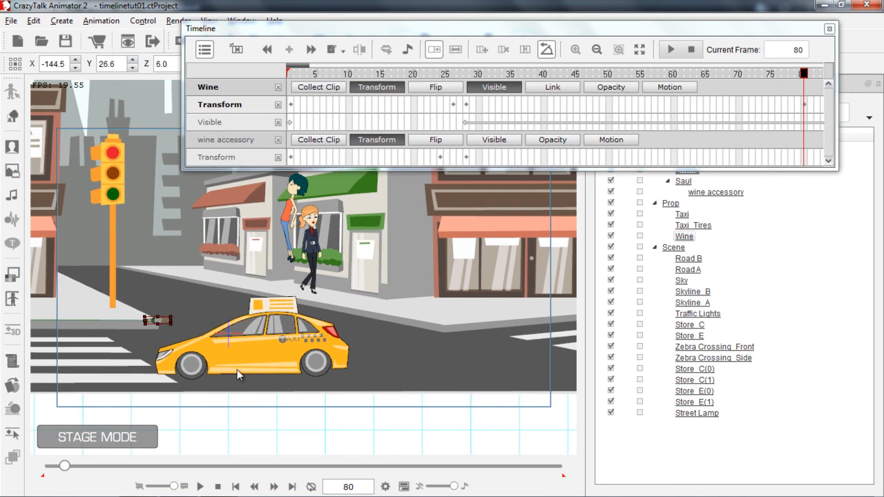
drag(170, 321, 569, 311)
drag(525, 387, 189, 386)
drag(322, 315, 500, 316)
drag(203, 382, 645, 348)
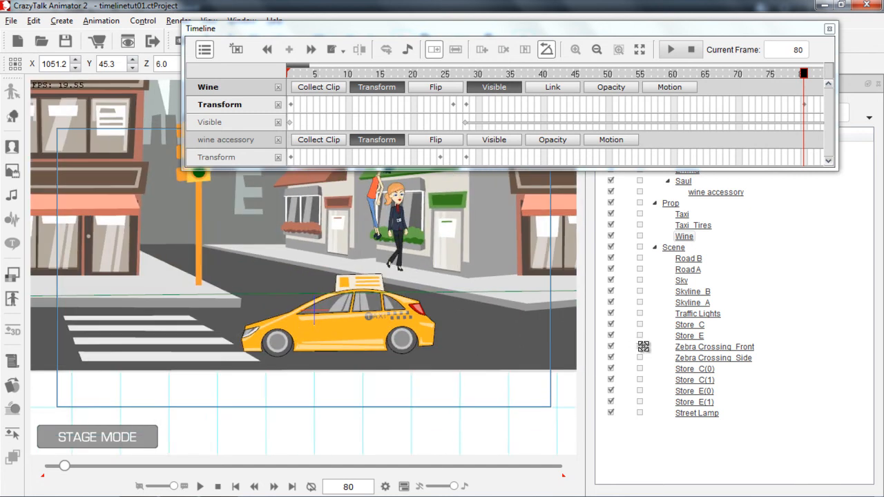
Play back the bottle's flight across the whole street from frame 4.
drag(376, 243, 403, 421)
drag(355, 262, 325, 407)
drag(320, 242, 266, 387)
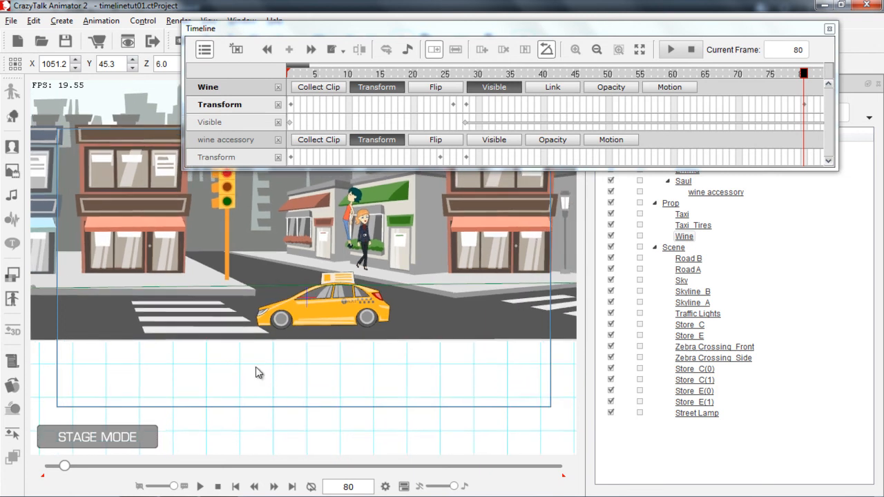
drag(276, 254, 319, 358)
drag(332, 300, 346, 447)
drag(359, 275, 371, 322)
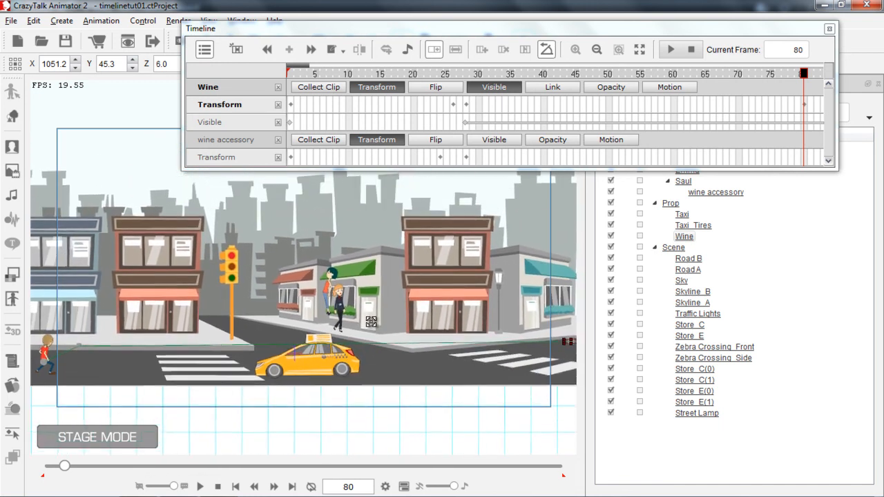
click(310, 74)
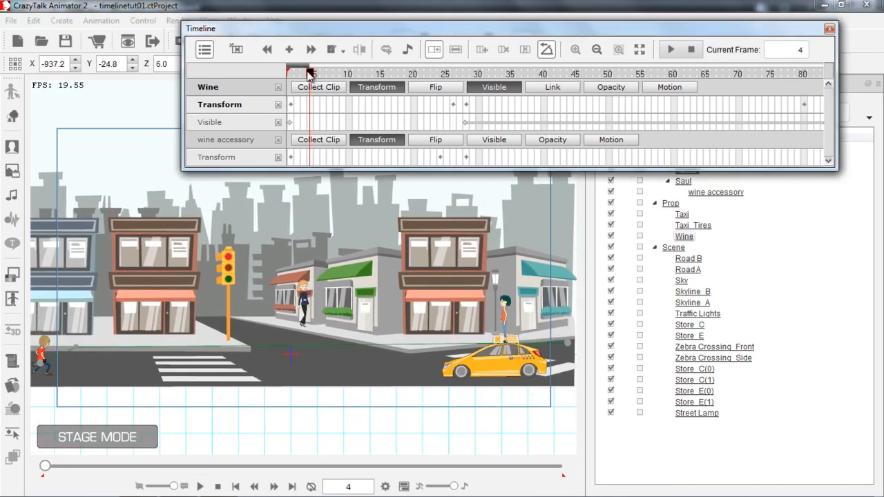
key(space)
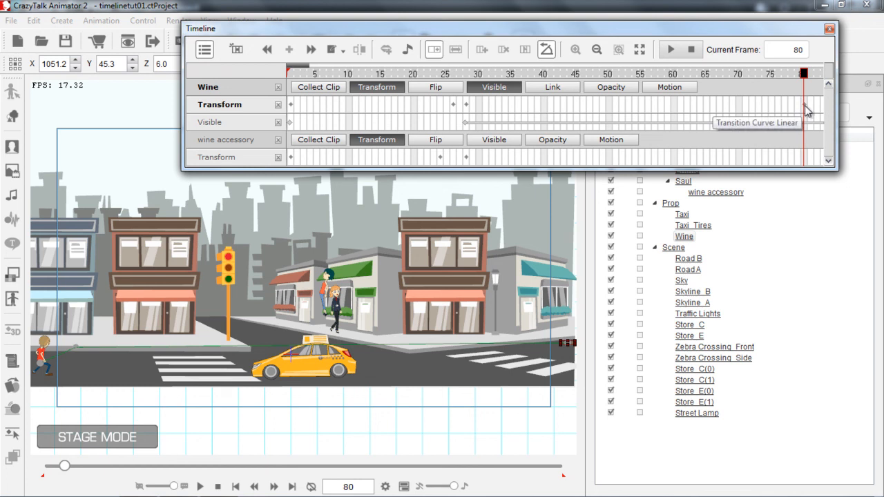
Move the Wine prop's last Transform keyframe to frame 55 and play back the throw several times to check its speed.
drag(805, 105, 642, 107)
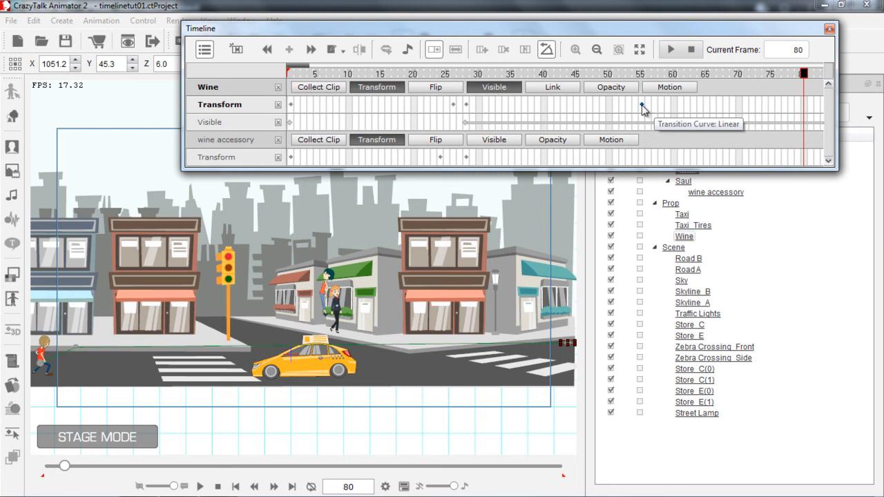
click(436, 75)
key(space)
key(space)
click(436, 75)
key(space)
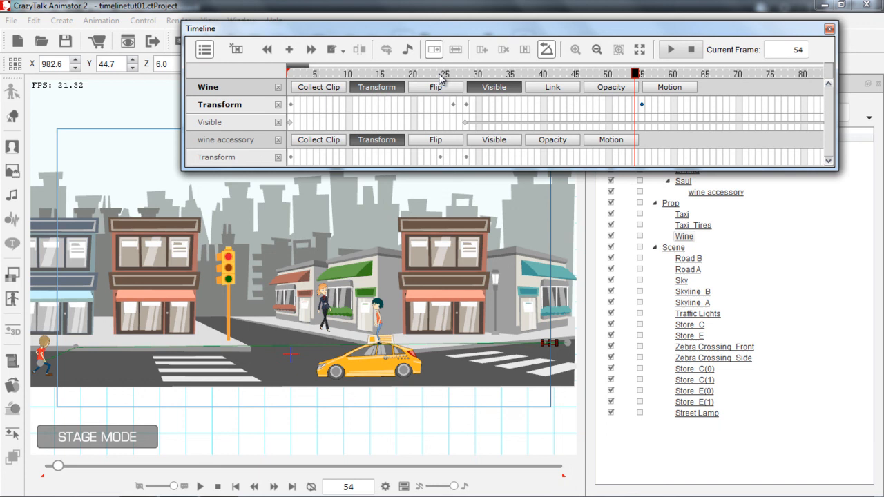
click(440, 75)
key(space)
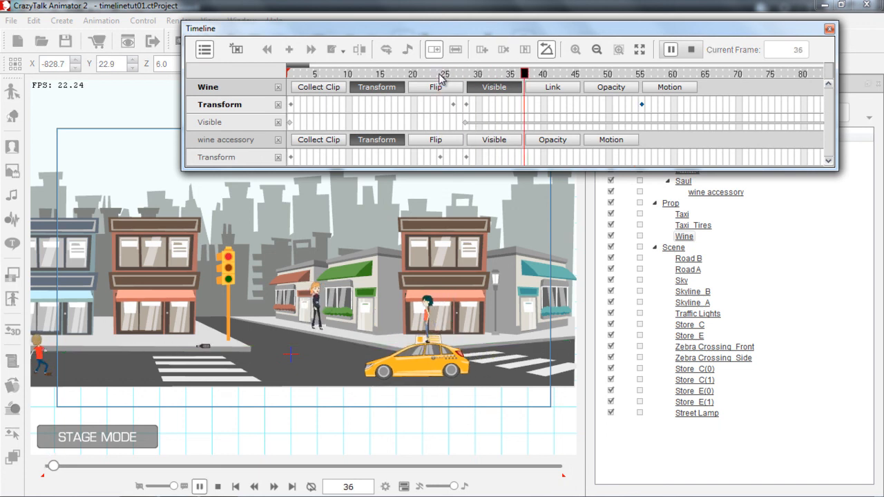
key(space)
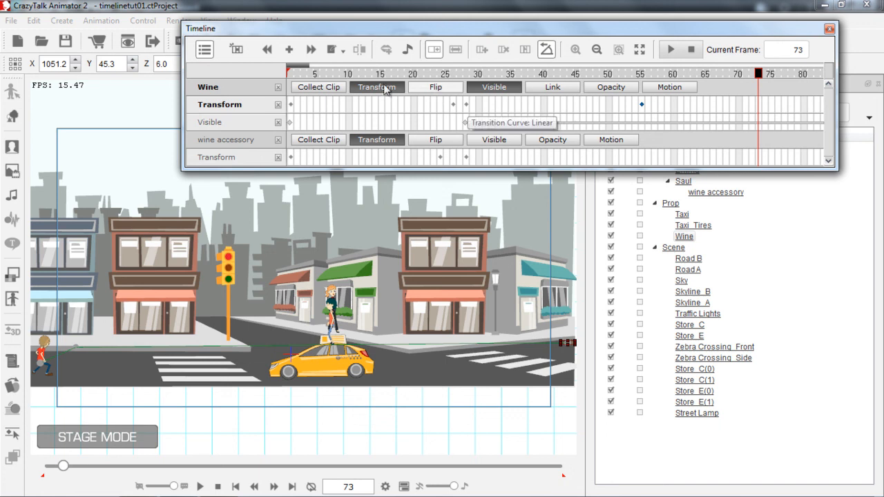
Add Saul to the Timeline and remove the Wine prop and the wine accessory from it.
click(205, 50)
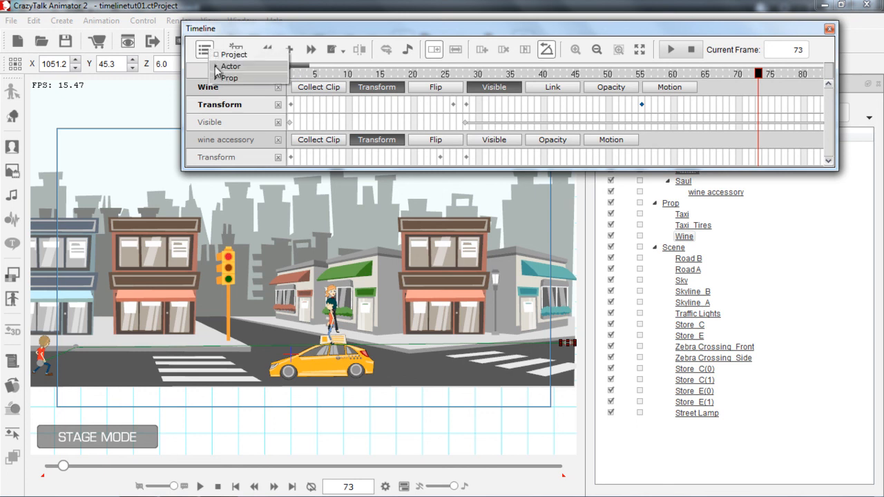
click(215, 67)
click(217, 101)
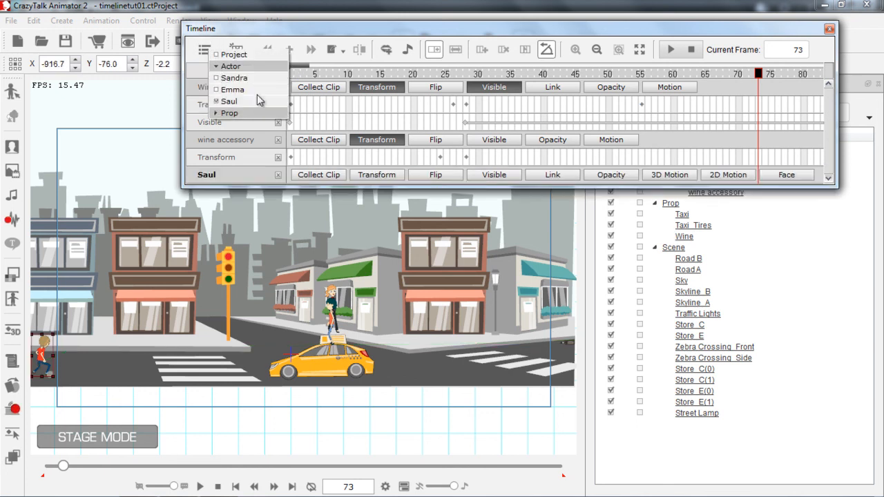
click(301, 36)
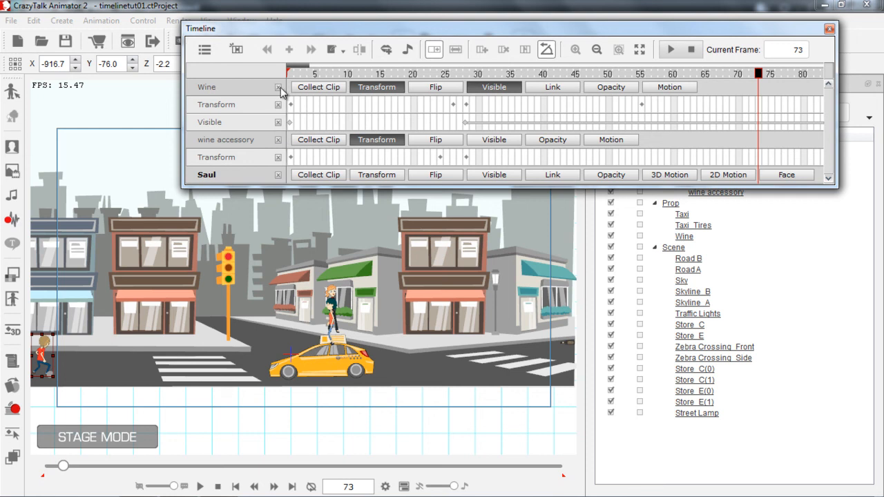
click(278, 88)
click(279, 87)
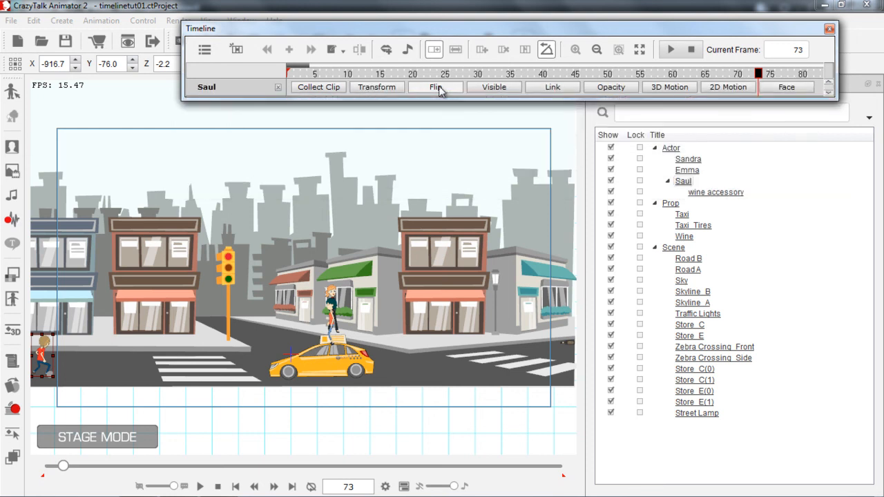
Show Saul's 3D Motion tracks and move the Punch B clip to start at about frame 49.
click(674, 90)
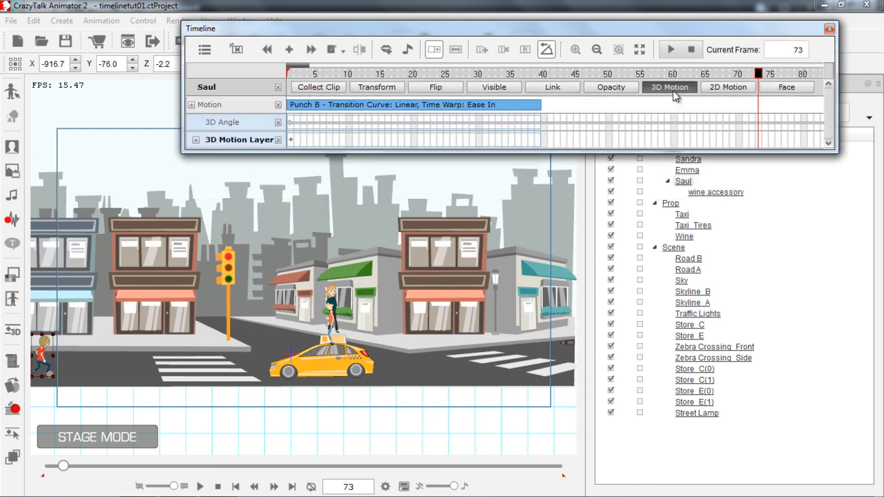
drag(310, 65, 315, 63)
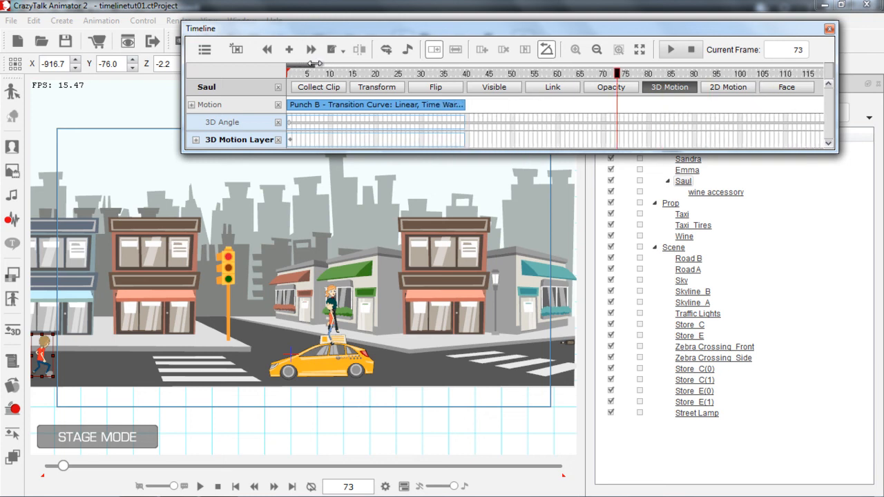
drag(334, 107, 549, 107)
Play back Saul's motion several times from around the start of the moved Punch B clip.
click(503, 75)
key(space)
key(space)
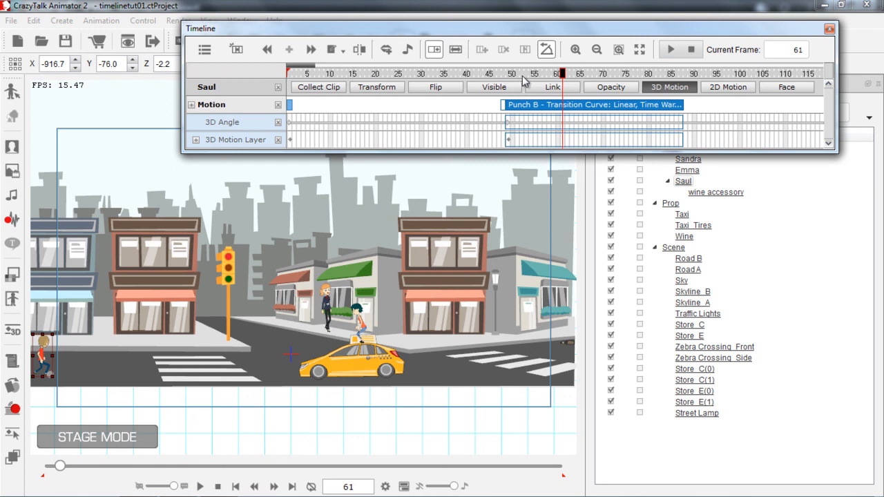
click(506, 75)
key(space)
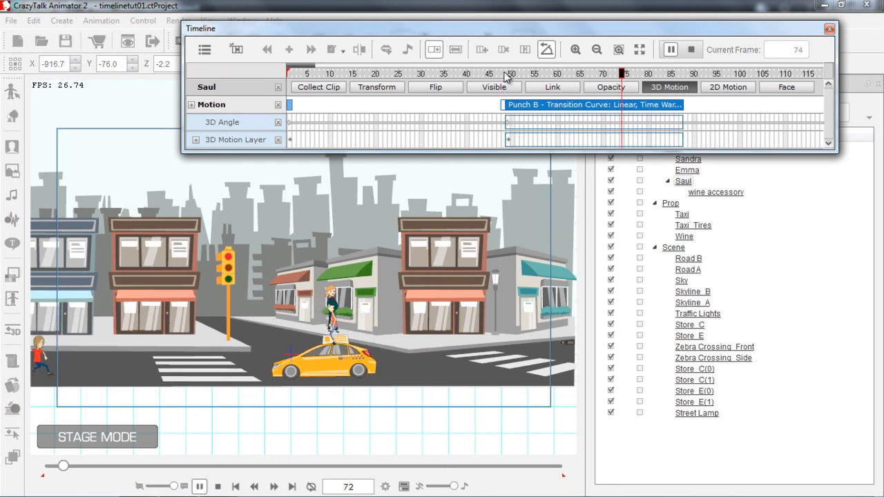
key(space)
drag(512, 74, 503, 76)
key(space)
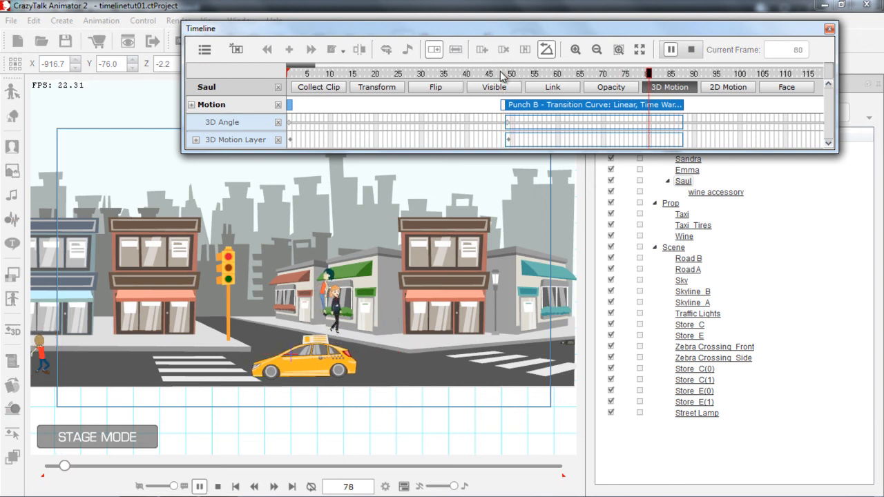
key(space)
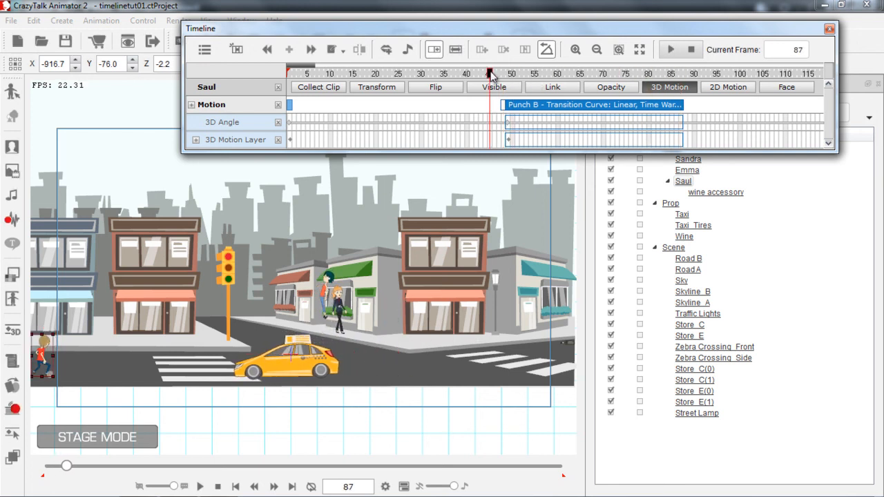
Play back Saul's motion, move the Punch B clip to start at about frame 44, and play it back again.
key(space)
key(space)
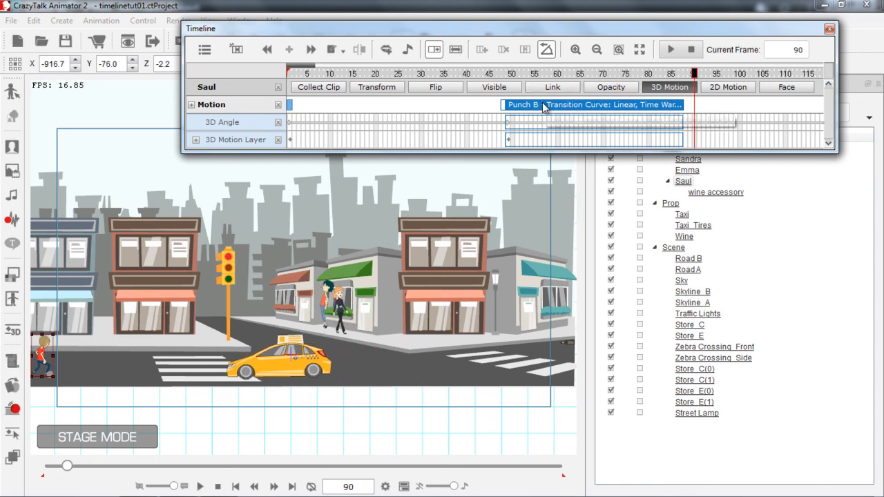
drag(549, 107, 526, 110)
click(474, 78)
key(space)
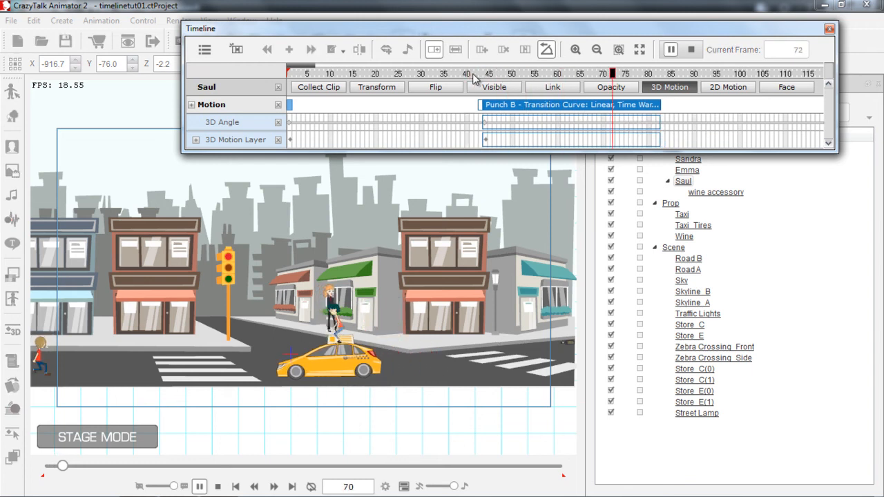
Move the Punch B clip to start at about frame 42, play it back, and return to frame 1.
key(space)
drag(539, 107, 530, 108)
click(462, 75)
key(space)
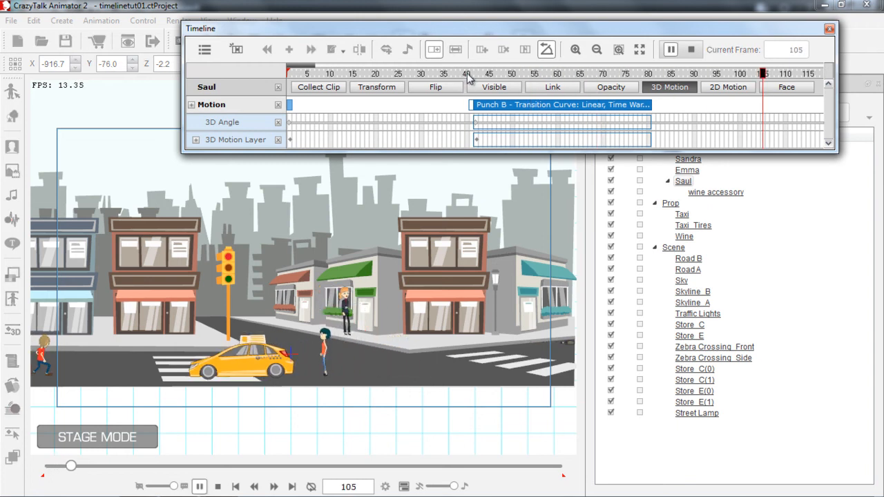
key(space)
drag(351, 75, 291, 75)
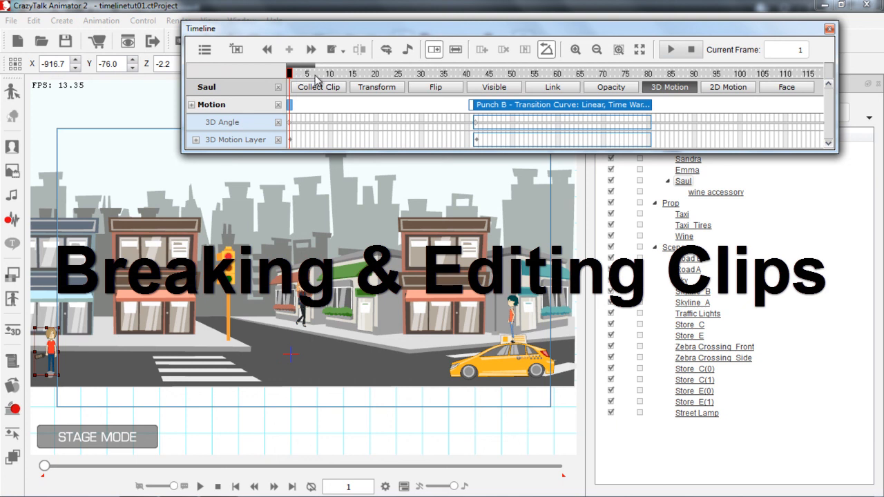
Move the Punch B clip to start at frame 1 of Saul's Motion track.
drag(518, 105, 326, 107)
drag(323, 74, 282, 76)
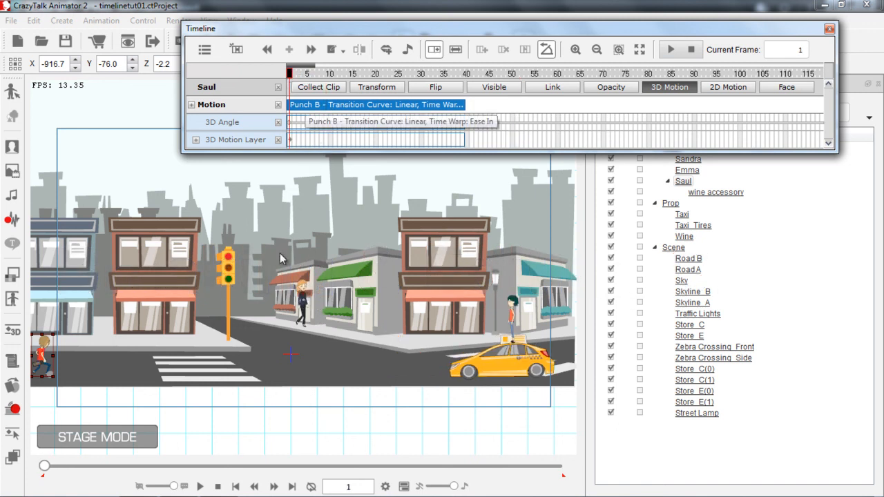
drag(185, 297, 420, 245)
drag(343, 357, 270, 207)
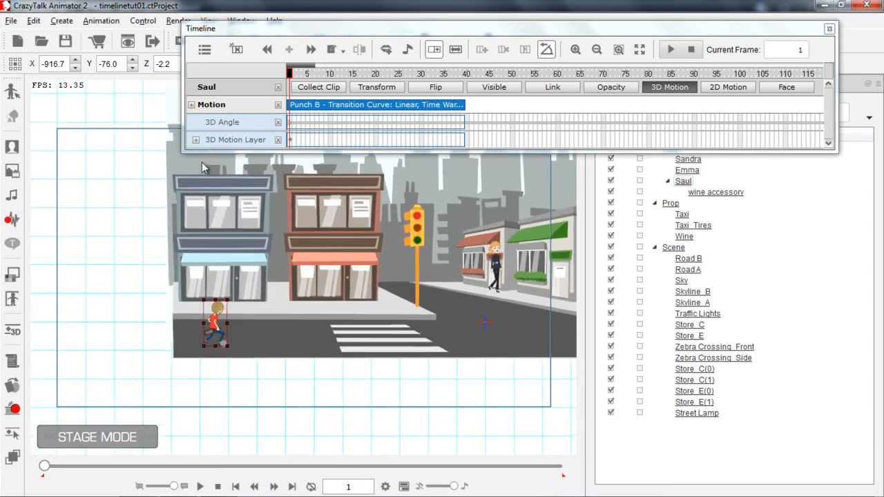
drag(286, 351, 219, 209)
key(Home)
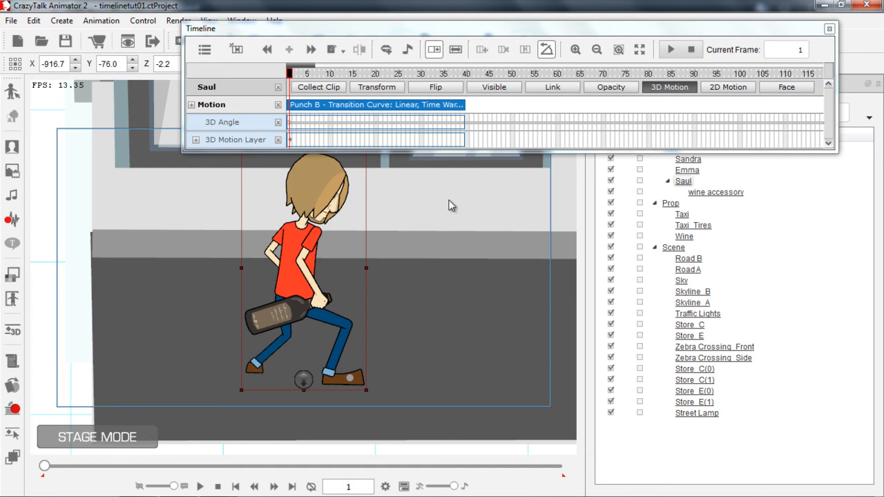
drag(452, 214, 444, 369)
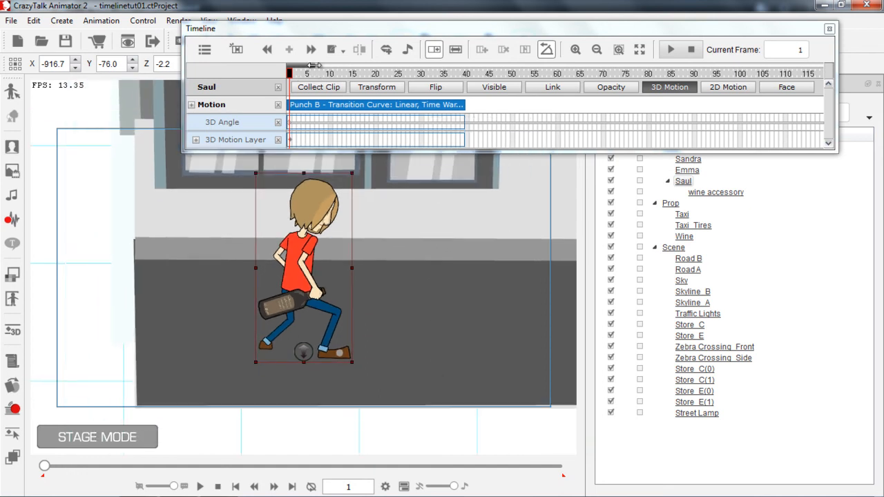
Break the Punch B clip at frame 2.
drag(313, 64, 306, 65)
click(295, 105)
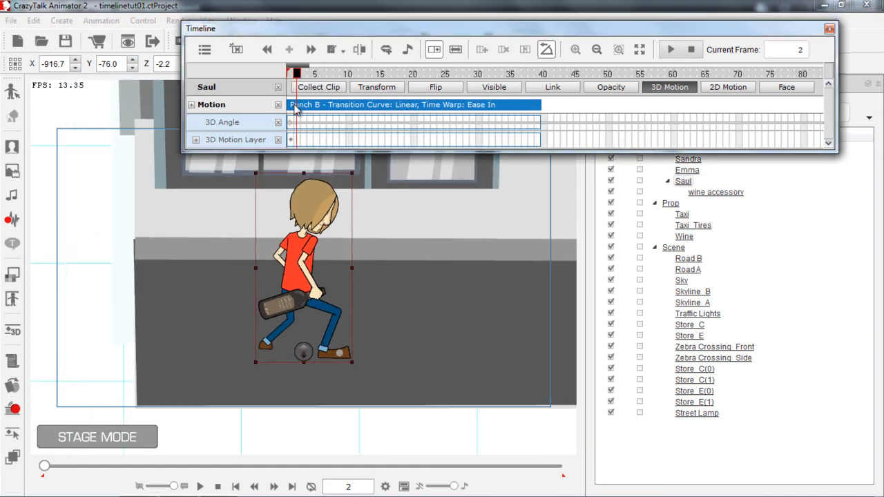
right_click(296, 104)
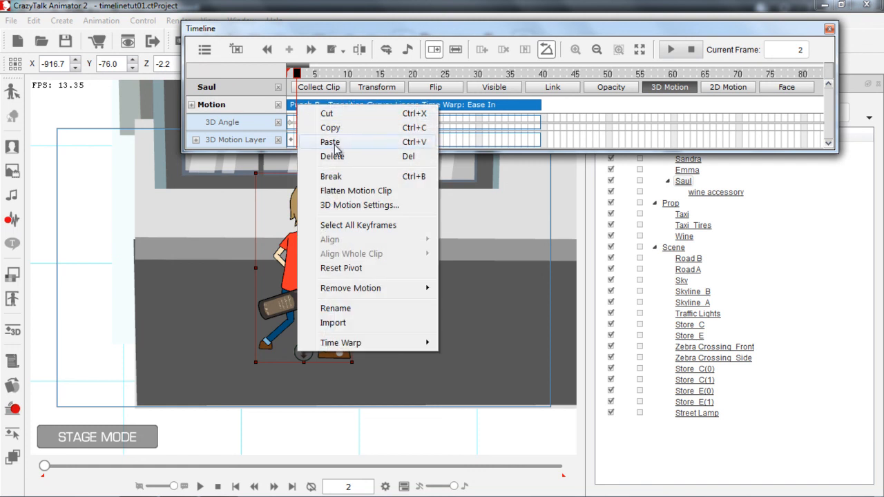
click(341, 177)
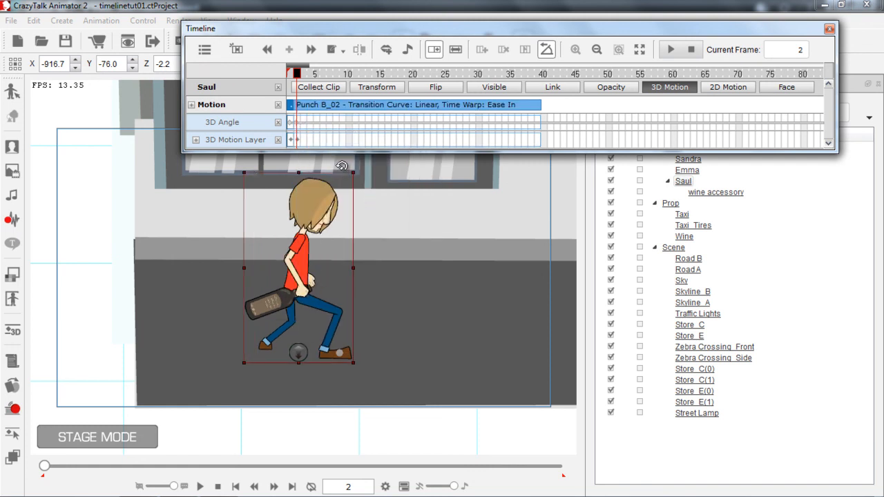
Move the second part of the broken clip, Punch B_02, to start at about frame 38 and go to frame 42.
click(291, 73)
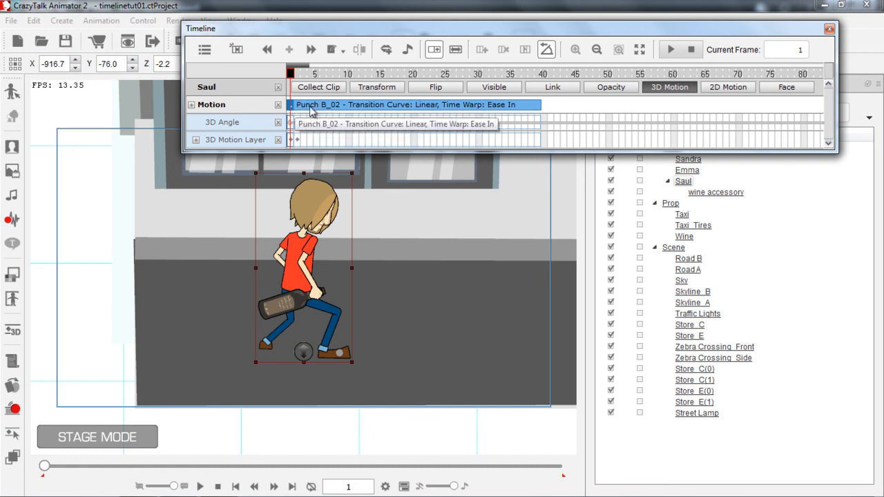
drag(319, 109, 557, 123)
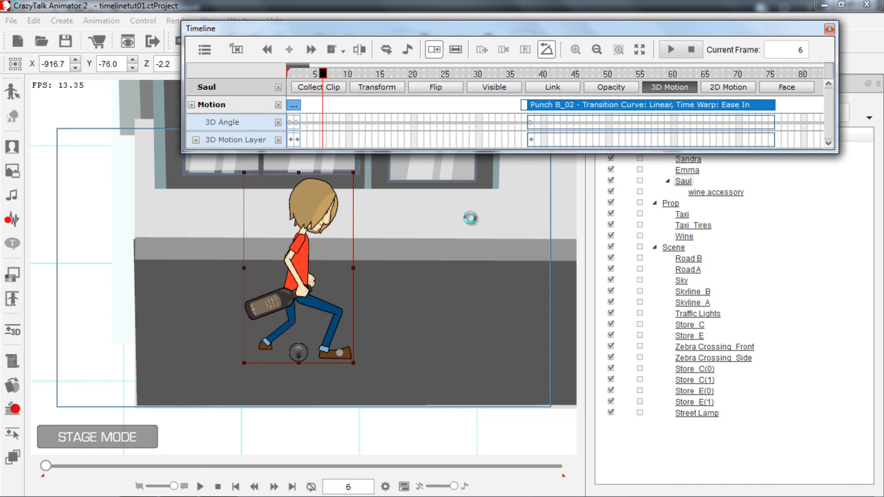
click(557, 123)
Play back Saul's broken punch motion from frame 42 and again from the start of the timeline.
scroll(450, 220, down, 4)
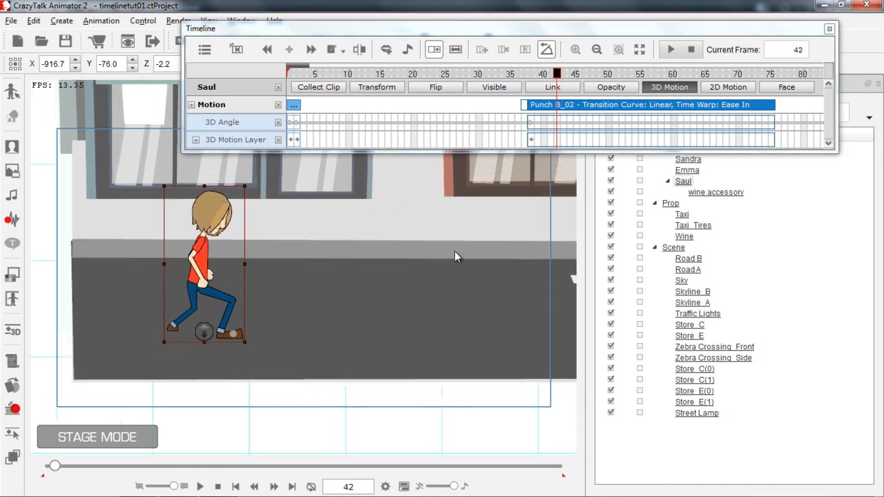
scroll(486, 299, down, 4)
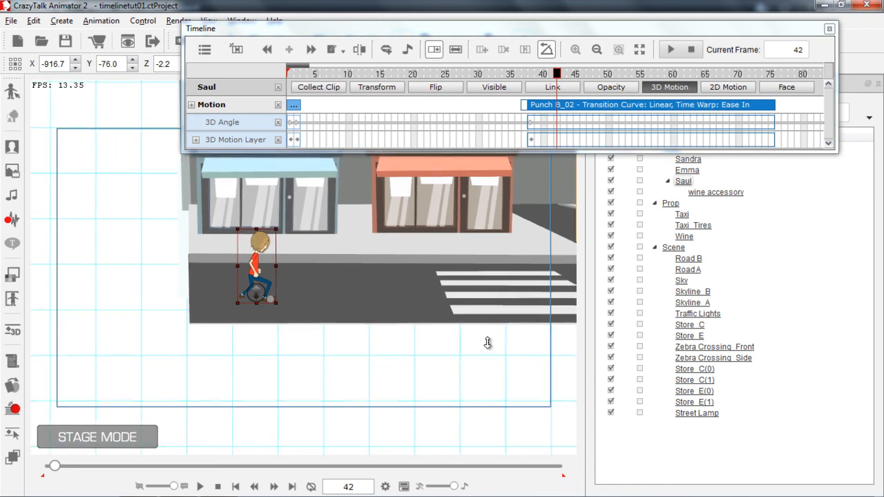
drag(475, 217, 490, 411)
drag(474, 351, 422, 354)
click(424, 364)
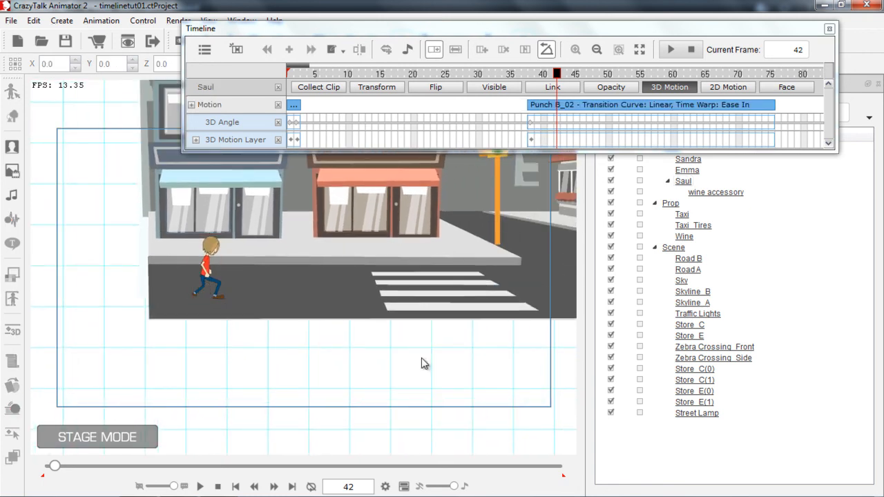
scroll(440, 317, down, 7)
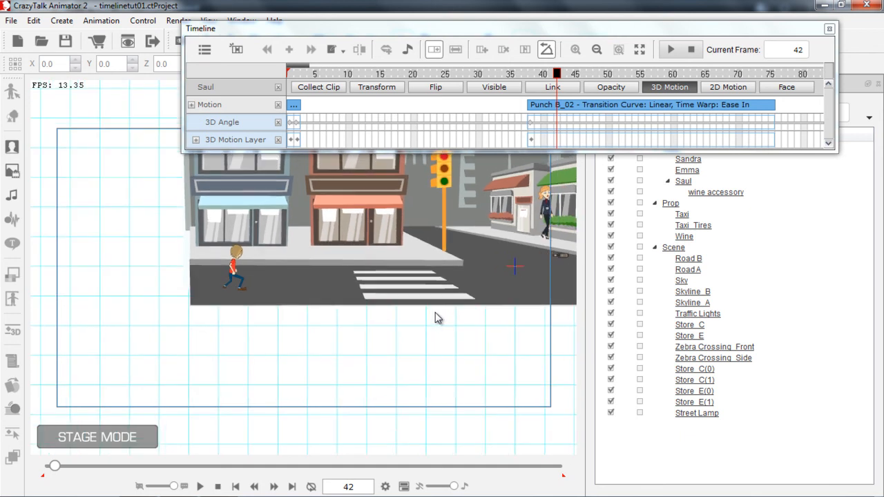
scroll(444, 267, up, 4)
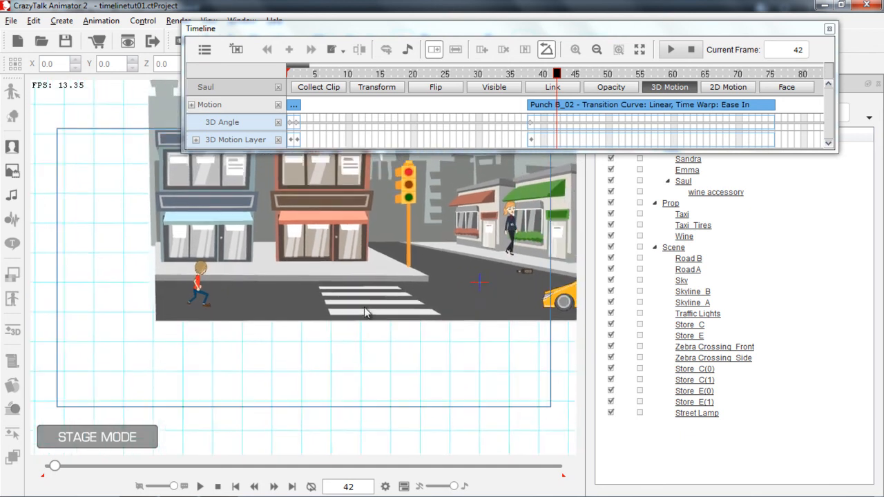
key(space)
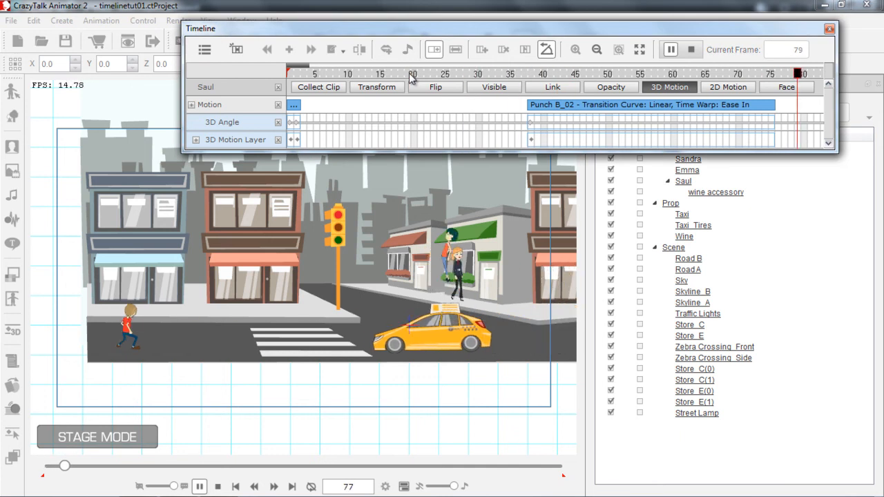
click(419, 74)
key(space)
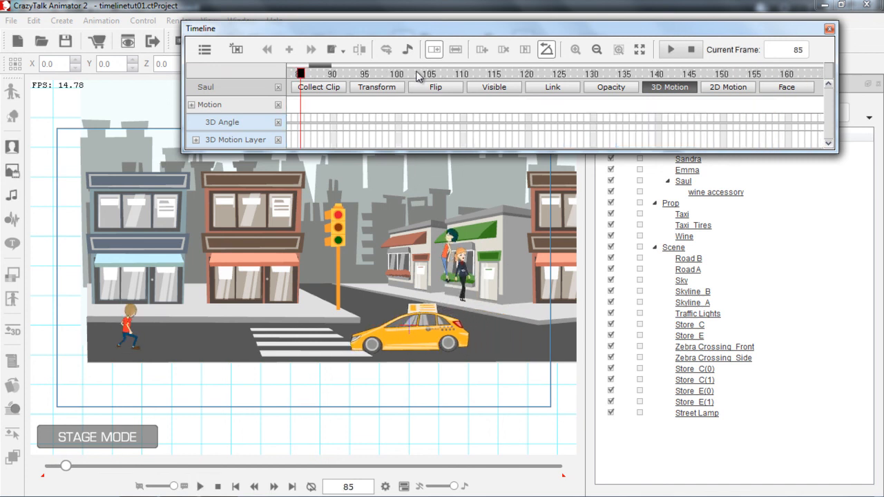
drag(324, 67, 296, 66)
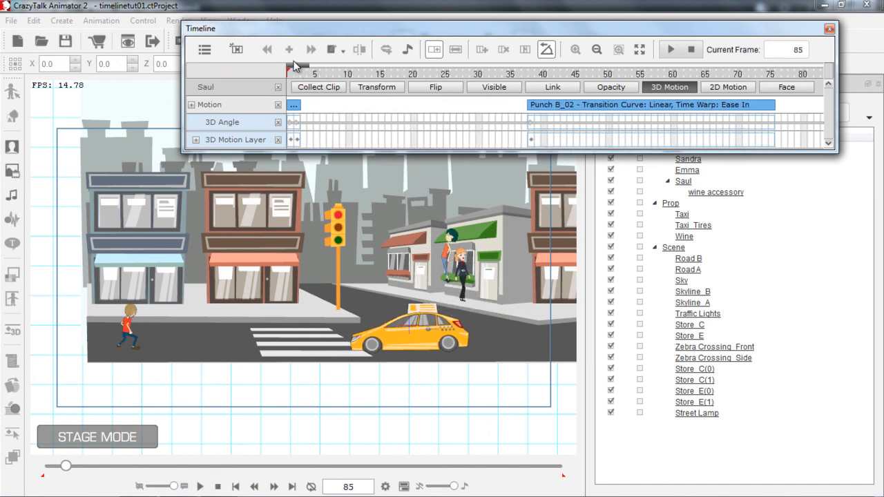
key(space)
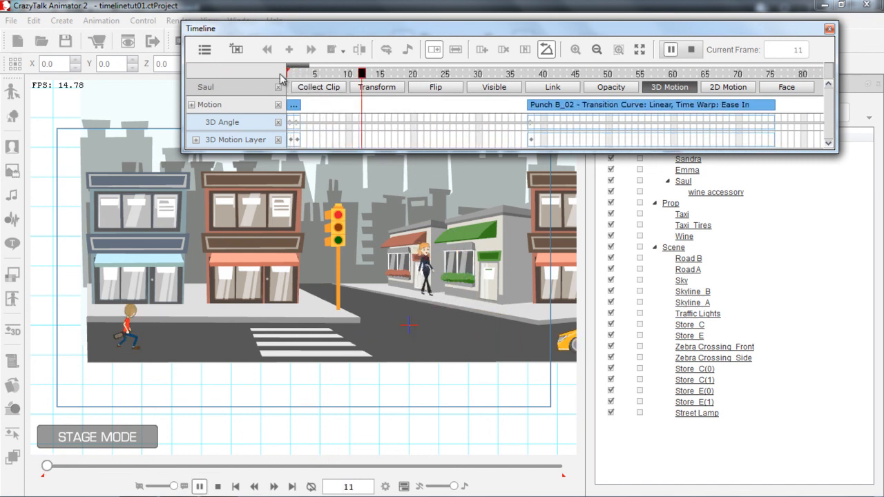
click(292, 72)
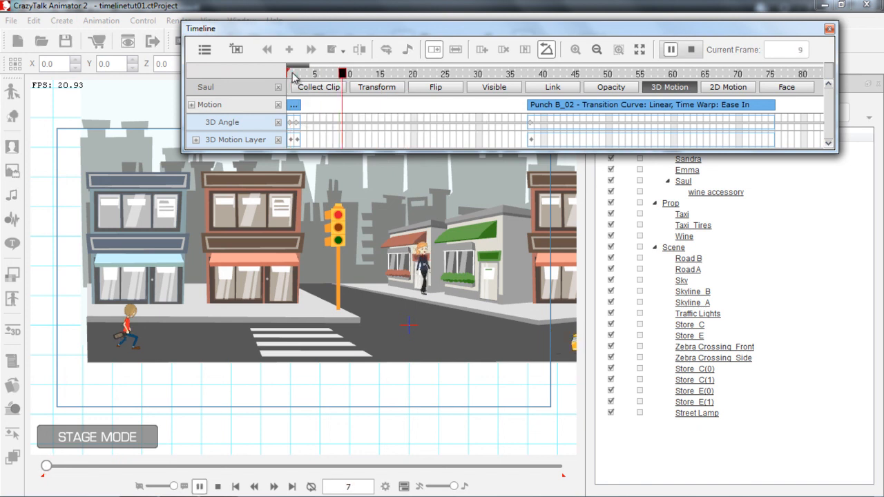
click(296, 73)
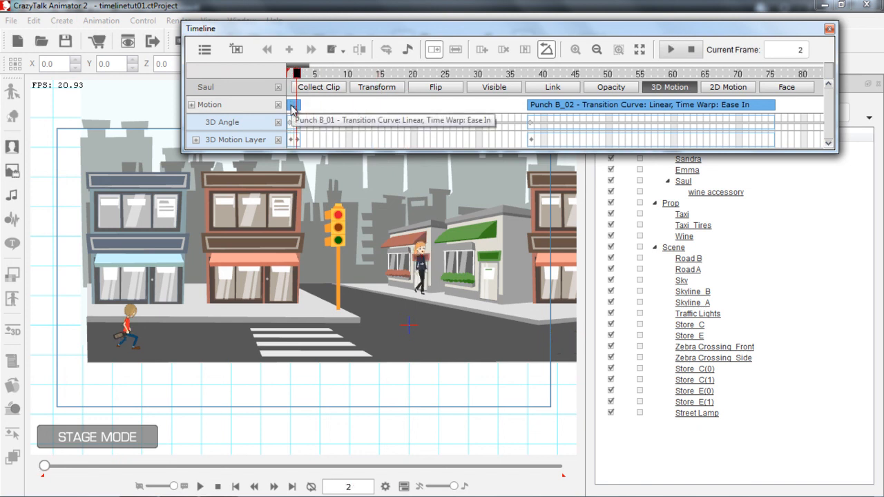
Remove the Body motion from the short first clip, Punch B_01, and compare Saul's pose at frames 1 and 2.
click(292, 105)
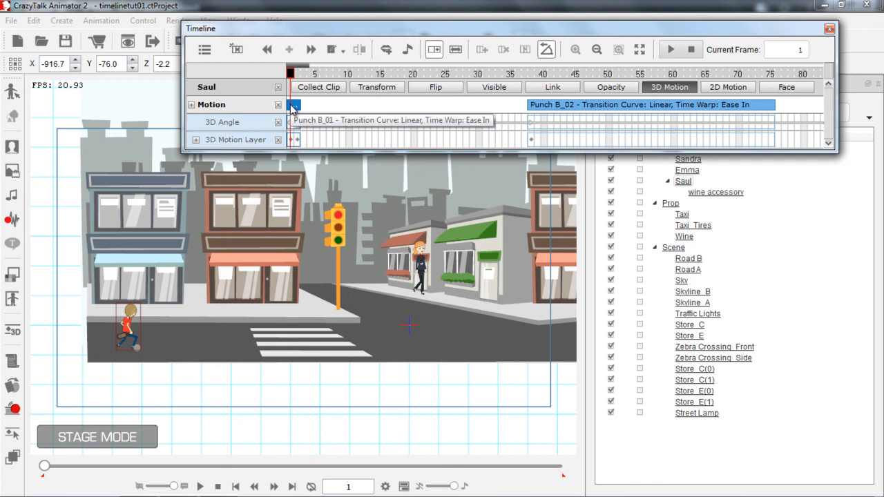
right_click(292, 104)
mouse_move(366, 293)
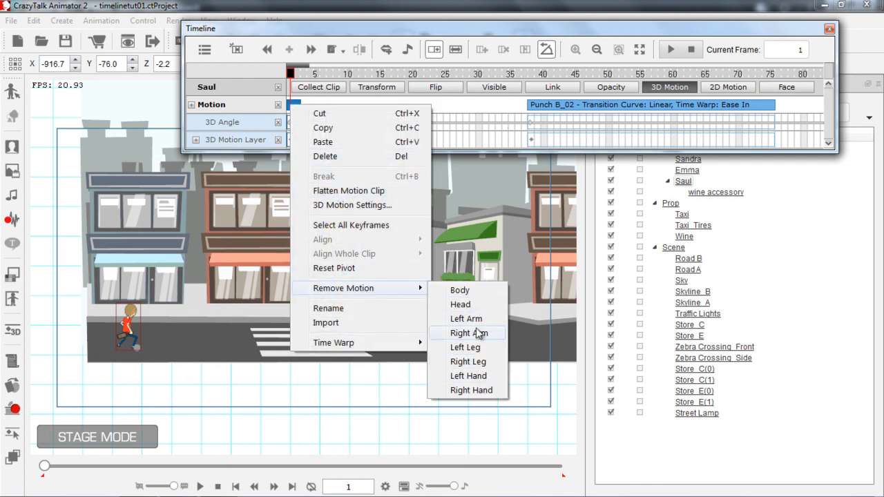
click(474, 291)
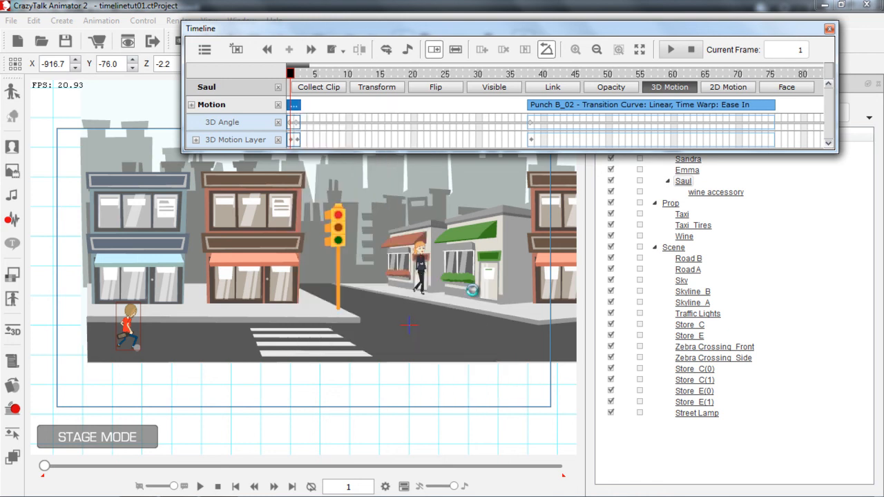
click(296, 73)
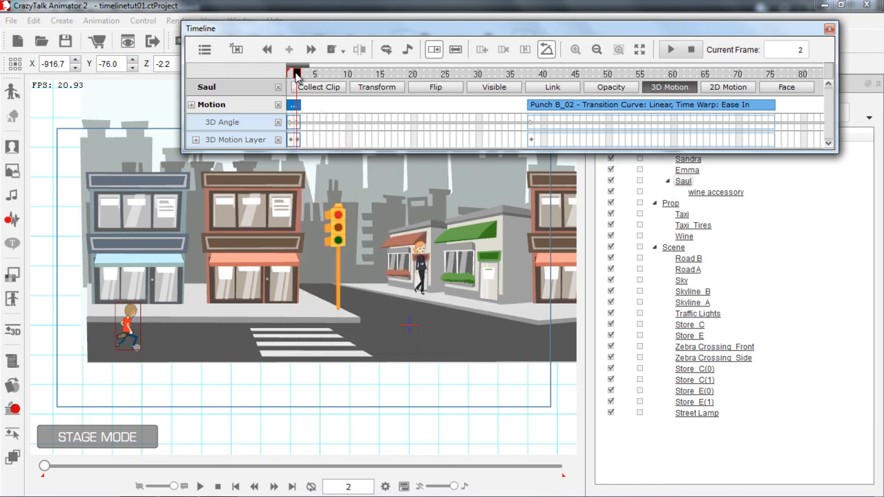
drag(292, 74, 290, 72)
click(295, 74)
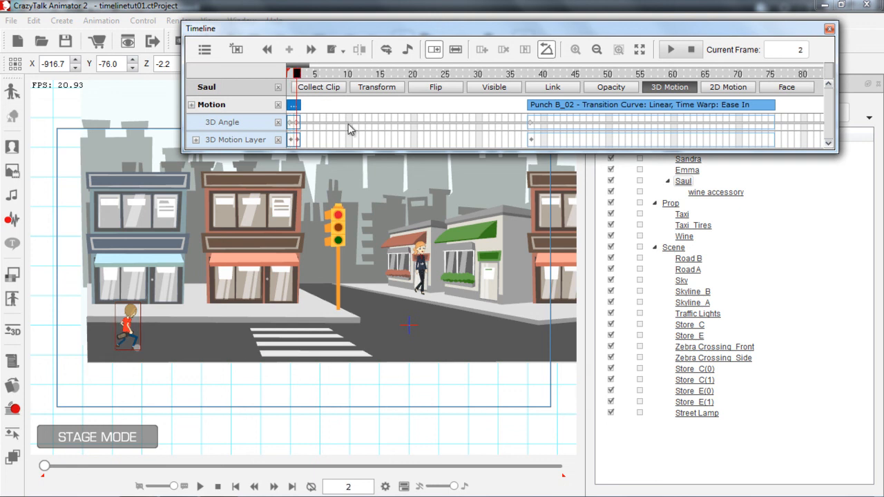
Open the 3D Motion Key Editor for Saul's 3D Motion Layer at frame 14.
click(379, 142)
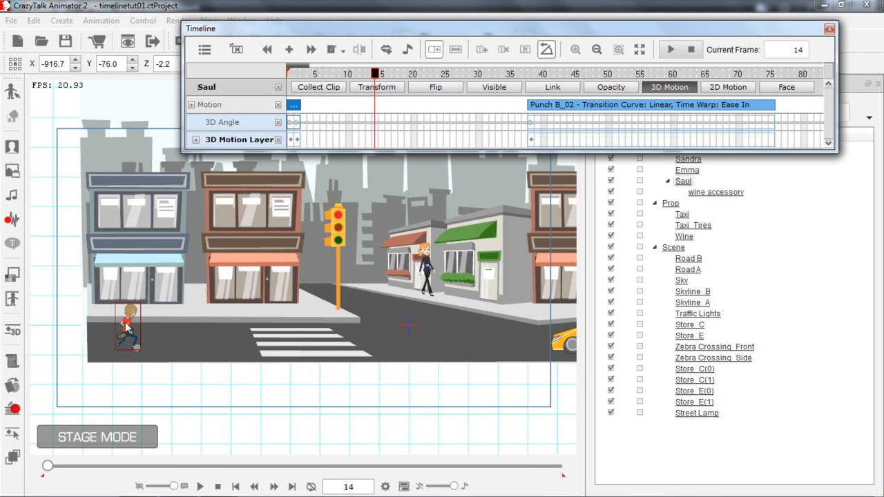
double_click(376, 143)
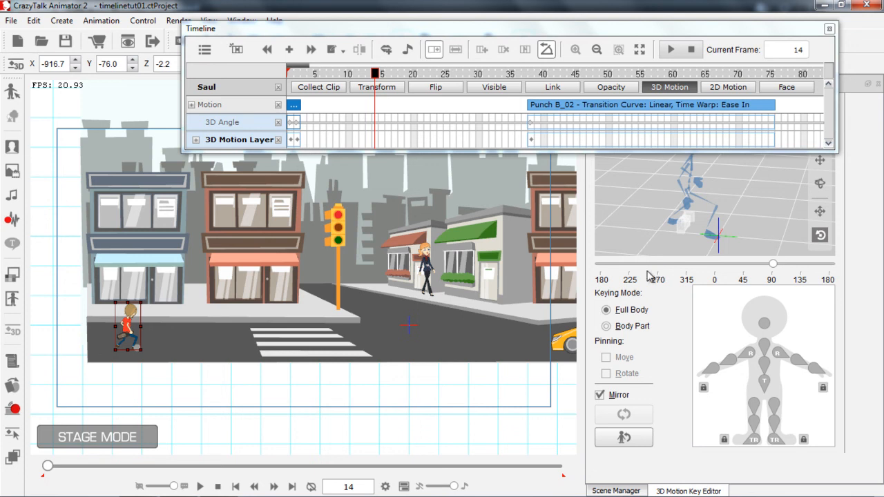
drag(315, 250, 318, 250)
drag(336, 335, 177, 89)
drag(300, 355, 103, 2)
drag(321, 348, 156, 11)
drag(369, 348, 243, 132)
drag(311, 273, 305, 242)
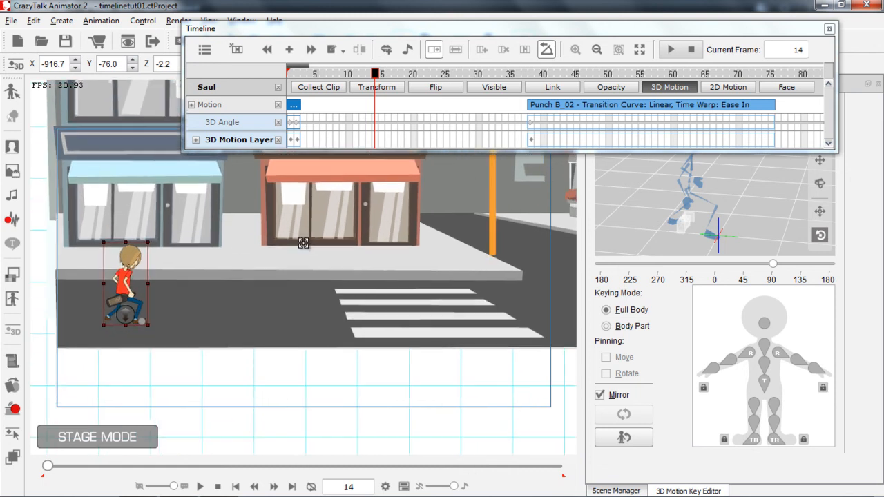
Select Saul's hip control with the Move tool and shift the hip slightly forward at frame 14.
click(766, 384)
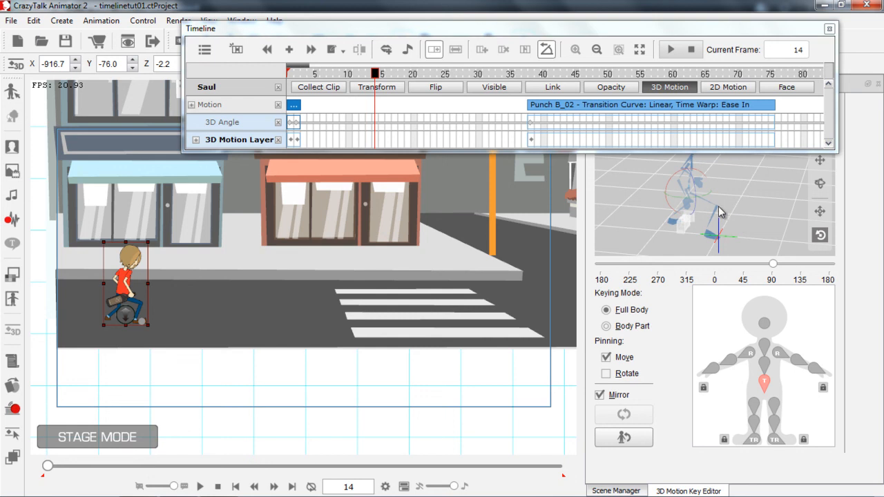
key(w)
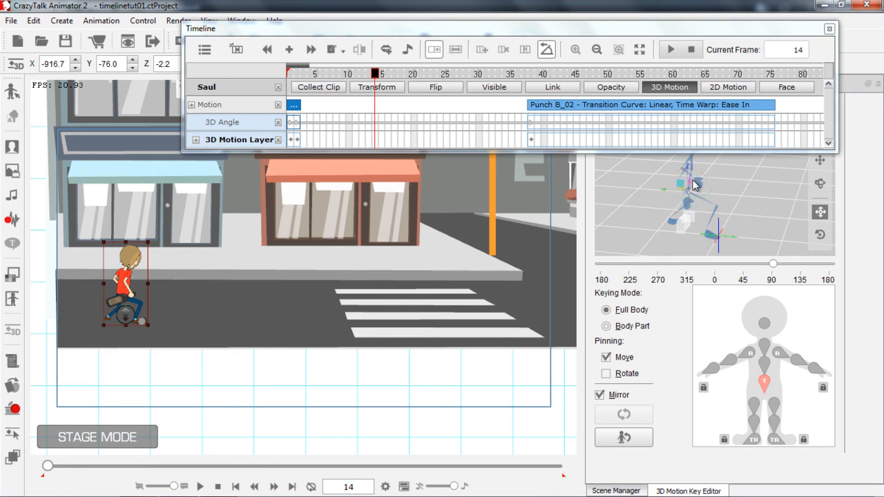
drag(722, 209, 719, 181)
drag(705, 32, 588, 11)
drag(669, 191, 676, 195)
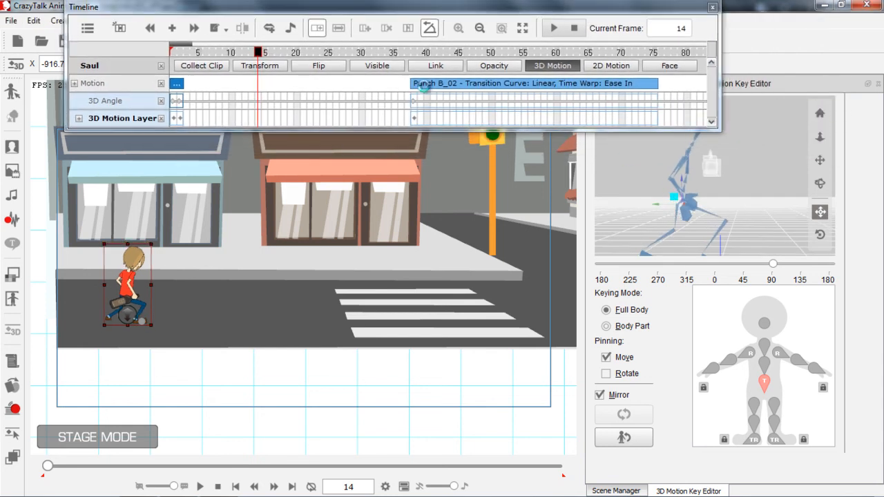
Key Saul's hip slightly backward at frame 22 and shift it slightly forward again near the end of the first clip.
click(329, 53)
drag(672, 196, 661, 192)
click(394, 54)
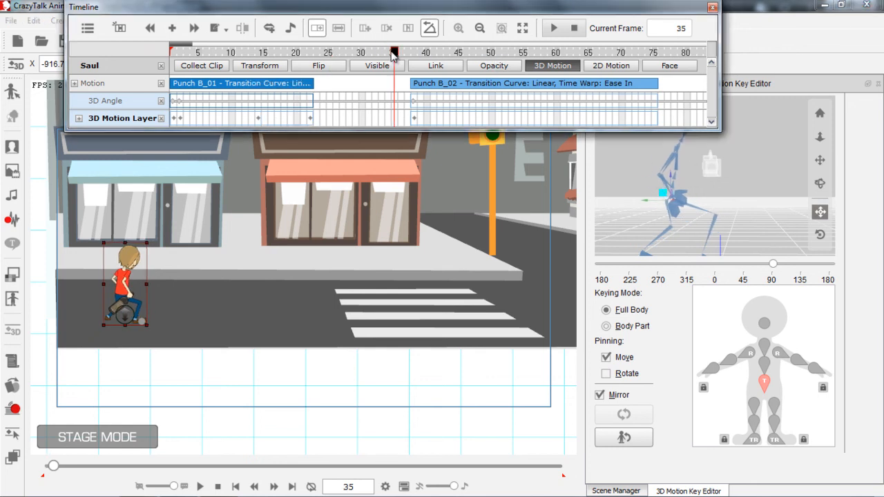
drag(662, 192, 675, 199)
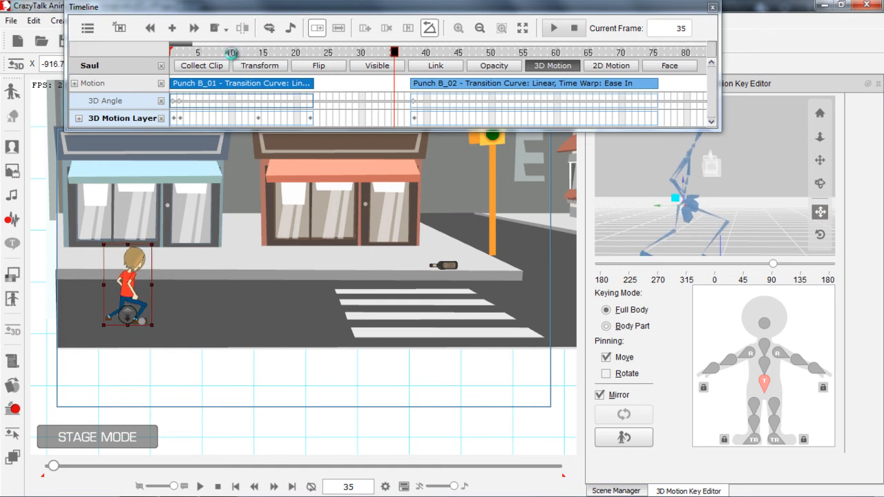
Play back Saul's motion twice from the start of the timeline.
drag(220, 52, 170, 56)
key(space)
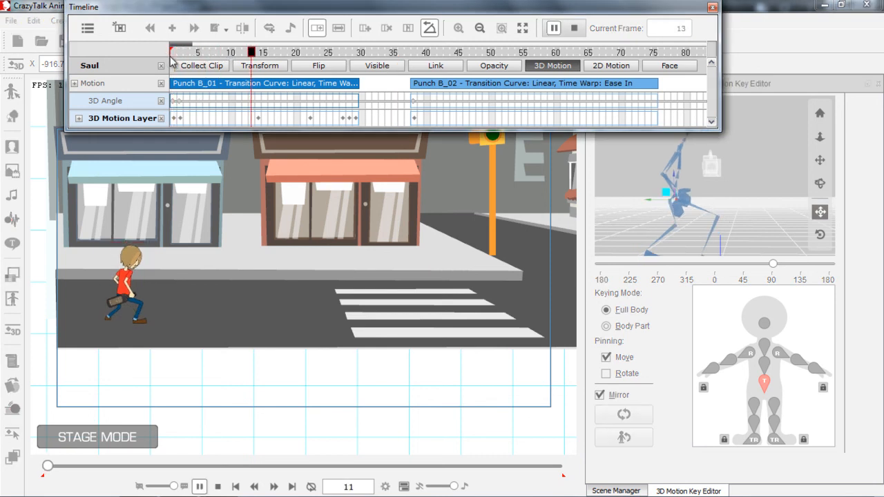
key(space)
click(173, 54)
key(space)
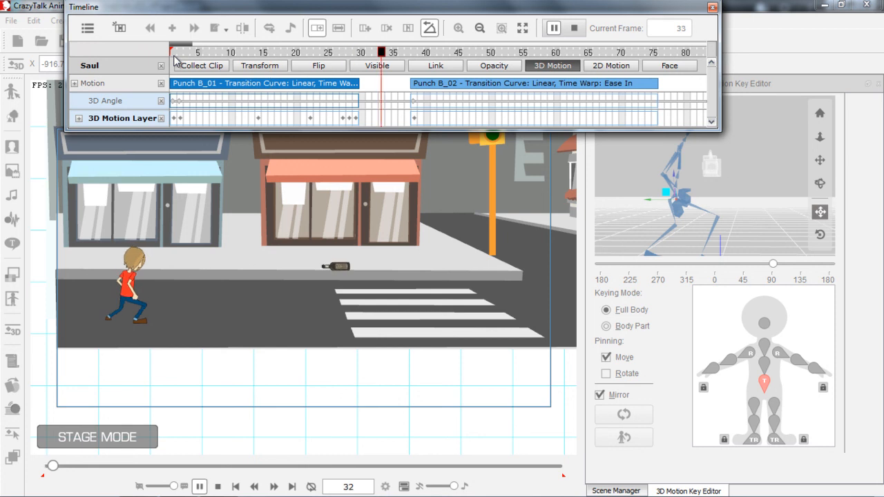
key(space)
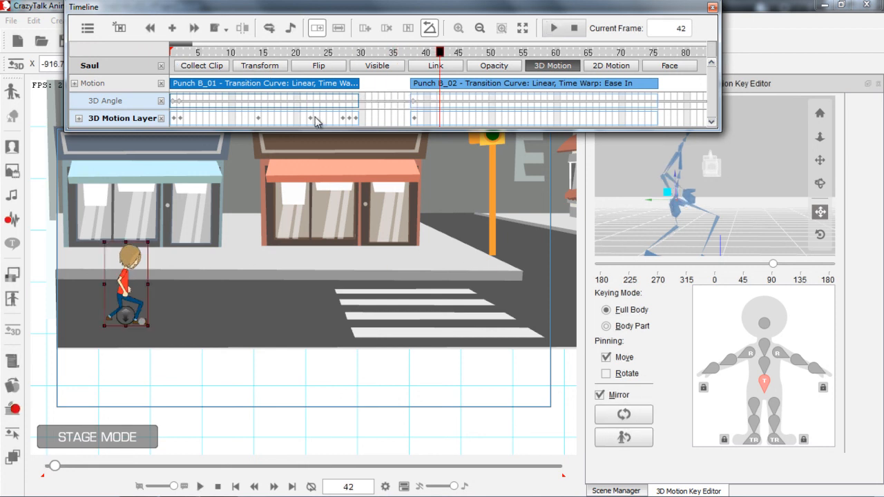
Delete Saul's 3D Motion Layer keys at frames 27 and 28, and play the animation from the start.
click(349, 120)
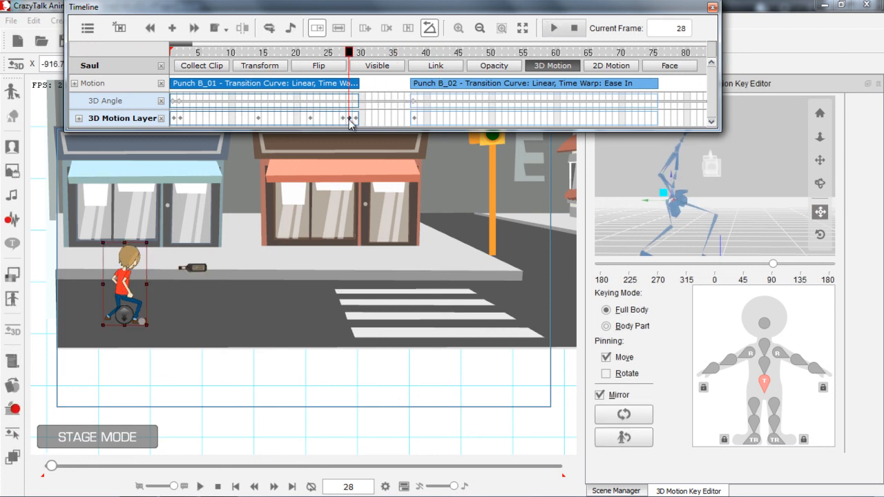
click(356, 118)
click(350, 118)
click(343, 119)
key(Delete)
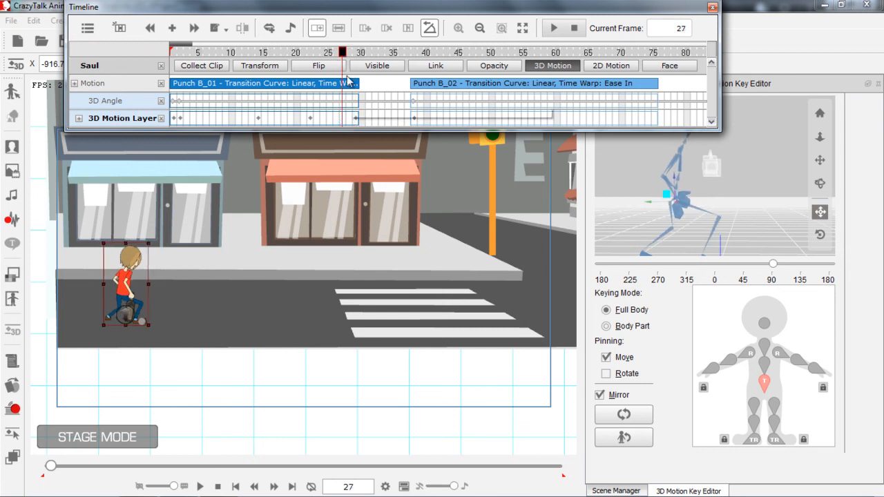
drag(222, 53, 156, 53)
key(space)
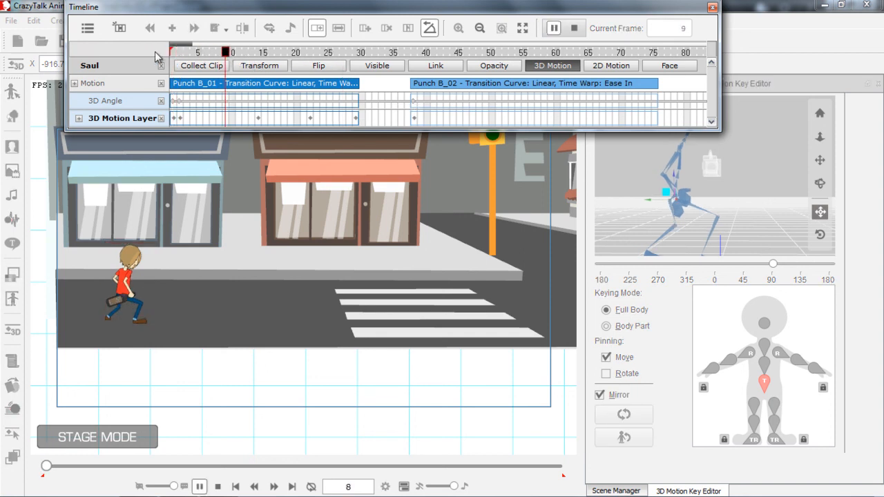
key(space)
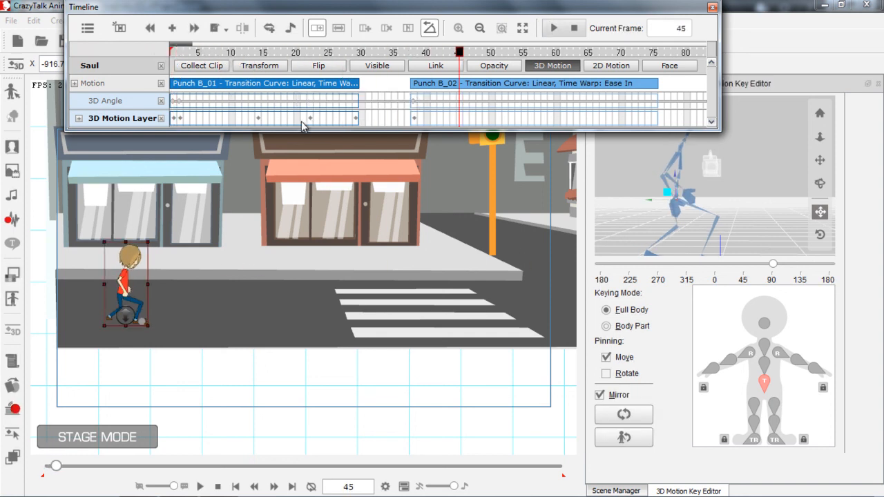
Move Saul's 3D Motion Layer key at frame 14 to frame 9, and play the animation from the start.
drag(259, 119, 226, 118)
drag(198, 53, 173, 54)
key(space)
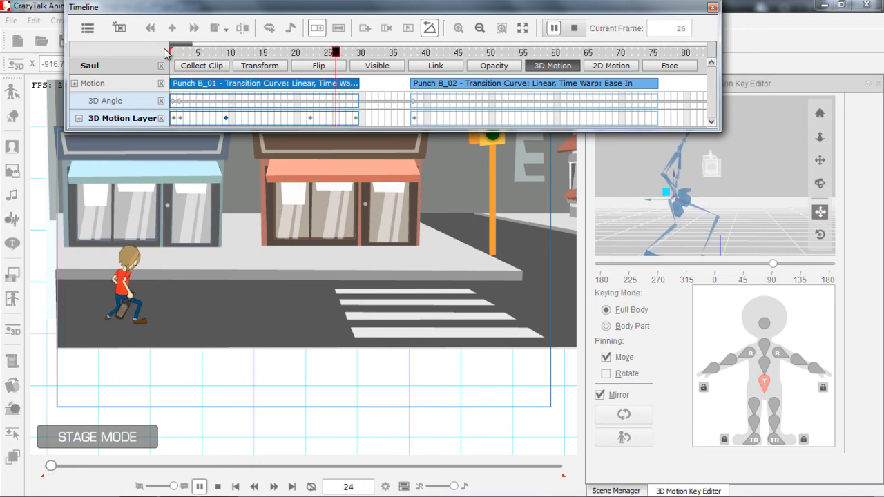
key(space)
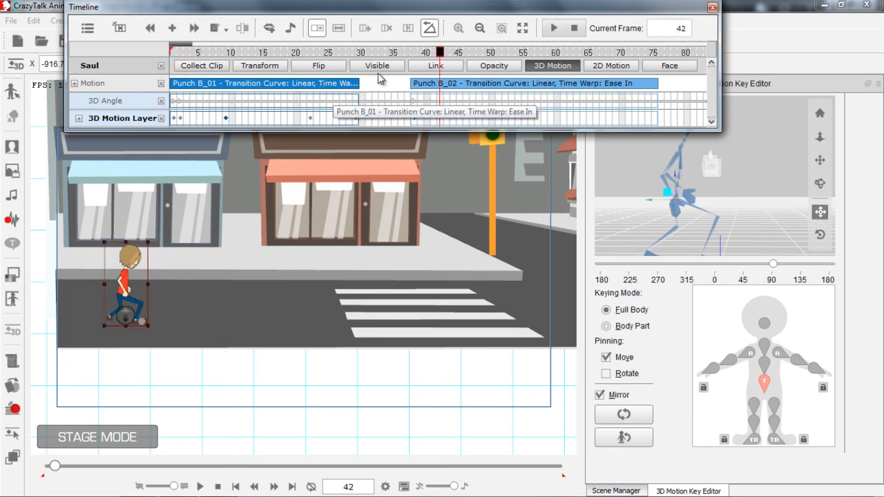
Delete Saul's 3D Motion Layer key at frame 29, and replay the animation to check the transition into the punch.
click(356, 120)
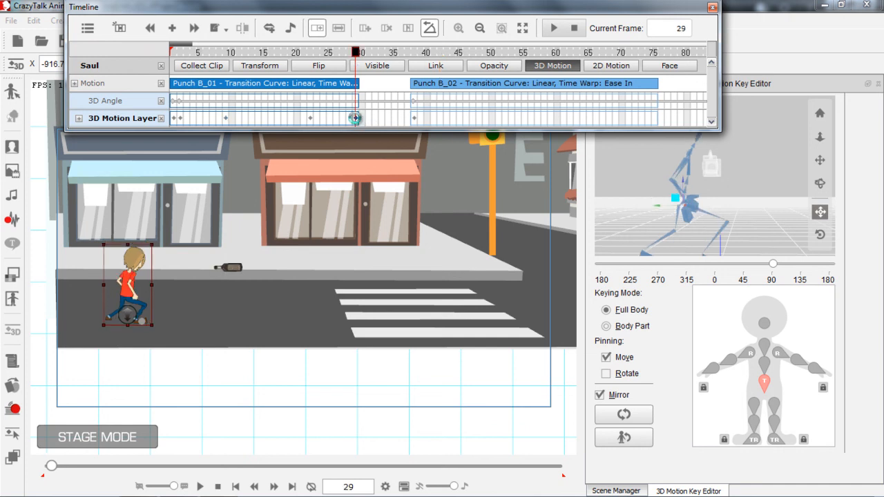
key(Delete)
drag(217, 53, 166, 53)
key(space)
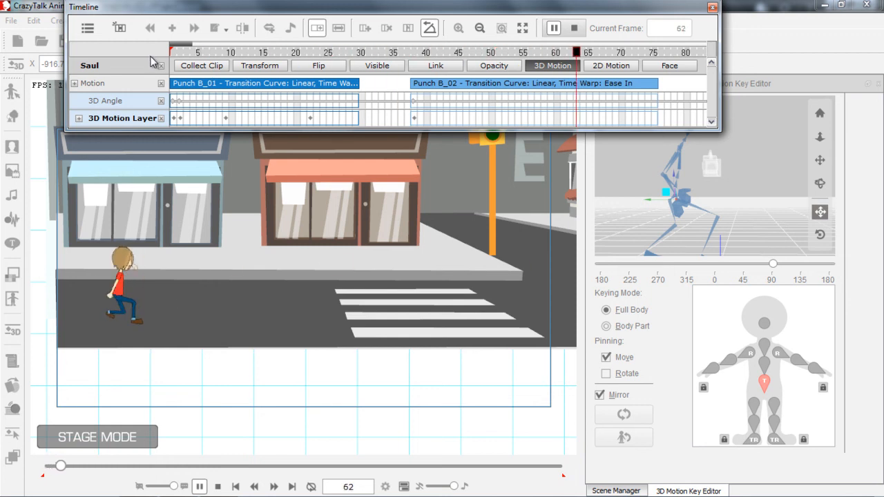
key(space)
drag(372, 53, 228, 55)
key(space)
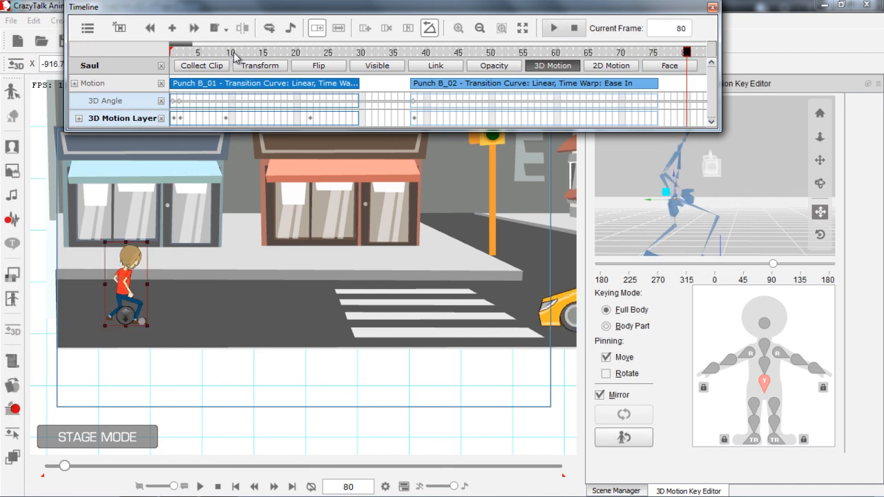
drag(234, 54, 159, 55)
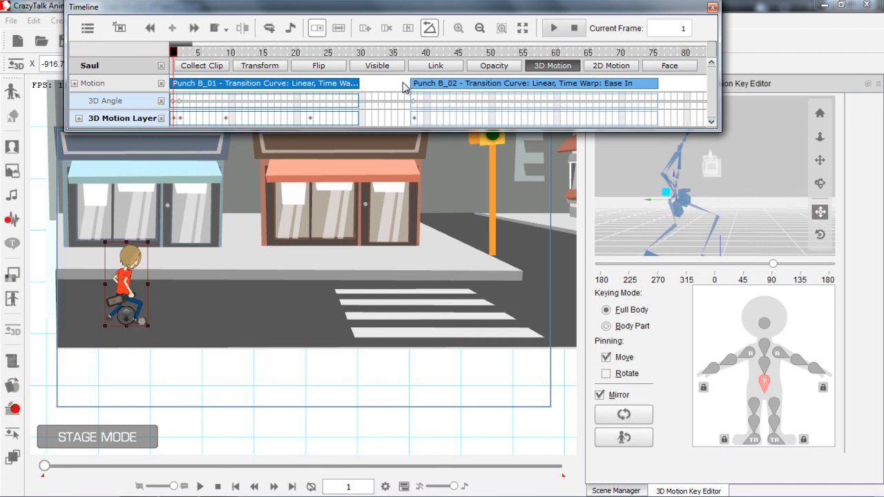
Replace Saul's tracks in the timeline with the Transform tracks of the wine accessory and the Wine prop.
click(87, 28)
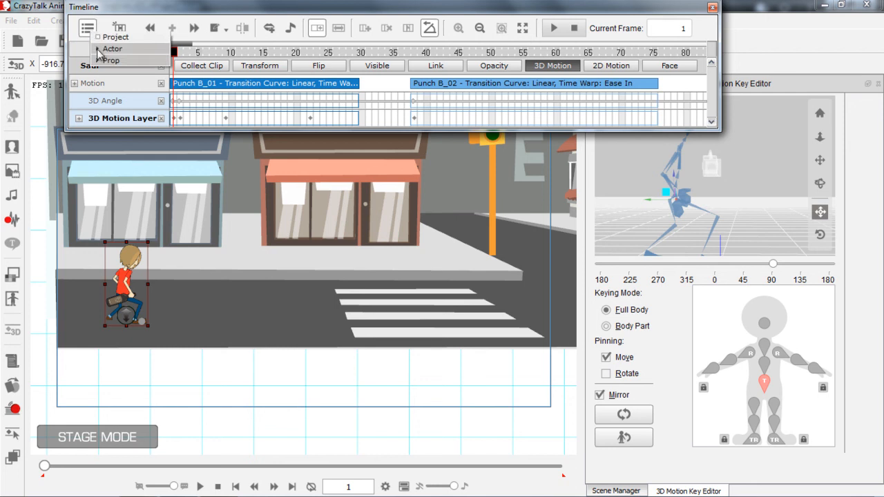
click(101, 61)
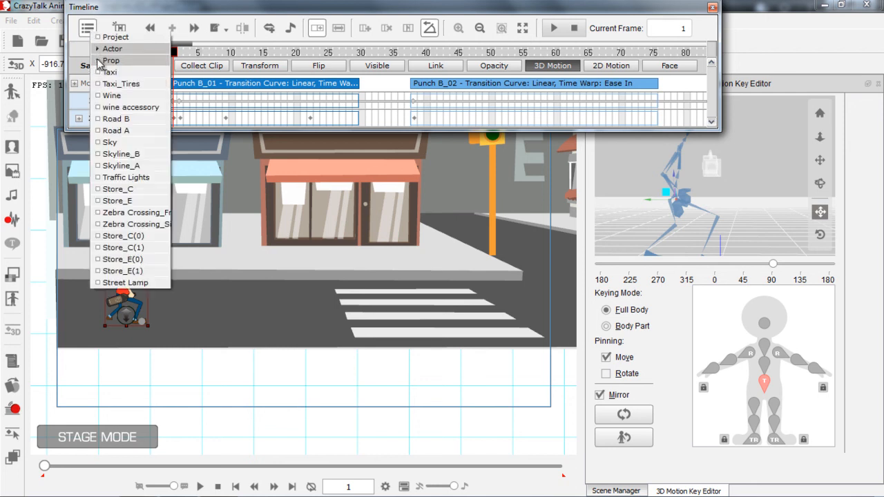
click(100, 109)
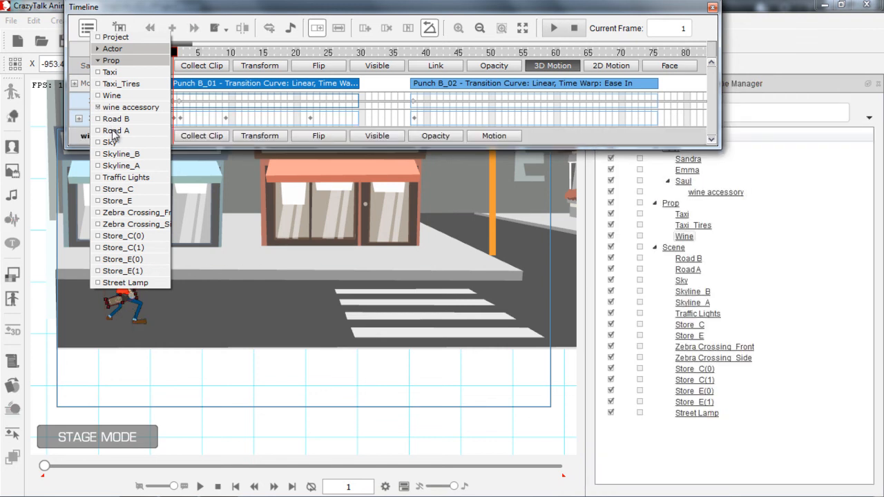
click(99, 96)
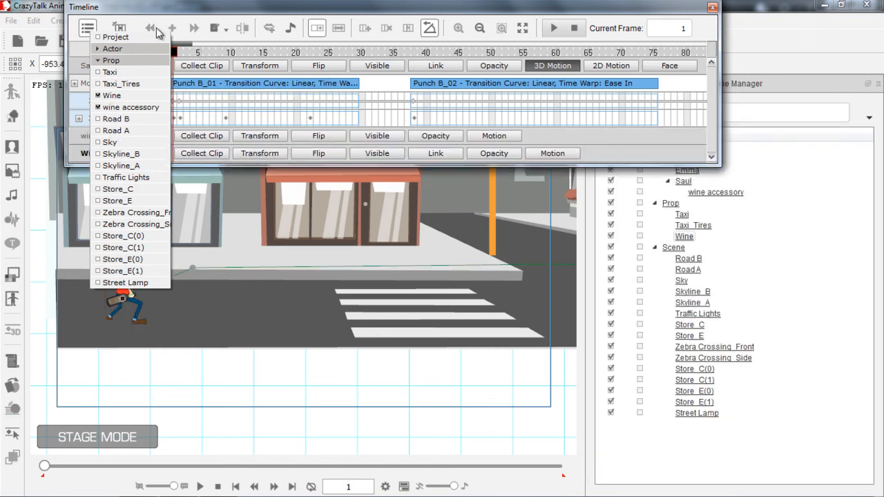
click(173, 17)
click(161, 66)
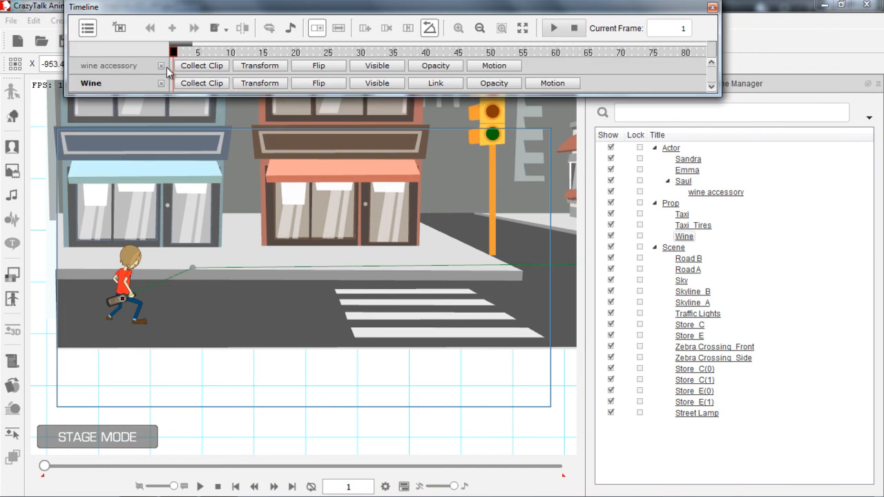
click(260, 65)
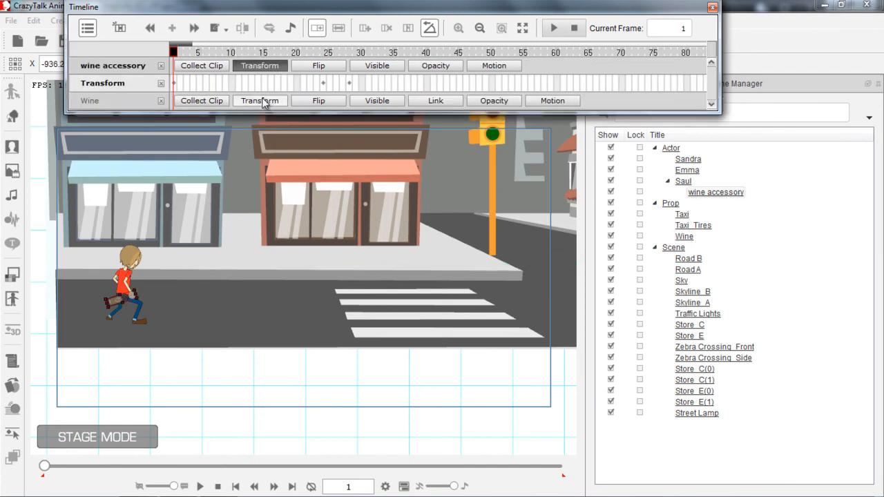
click(261, 101)
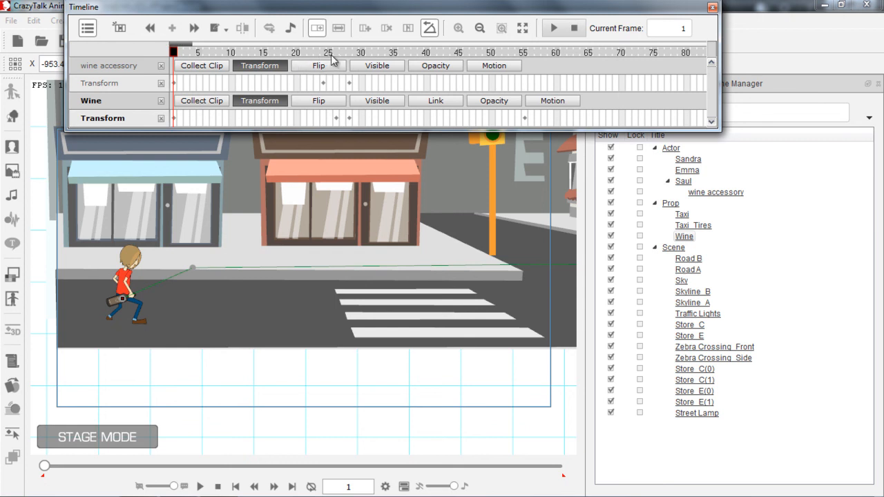
Add Saul back to the timeline and show his 3D Motion tracks.
click(88, 29)
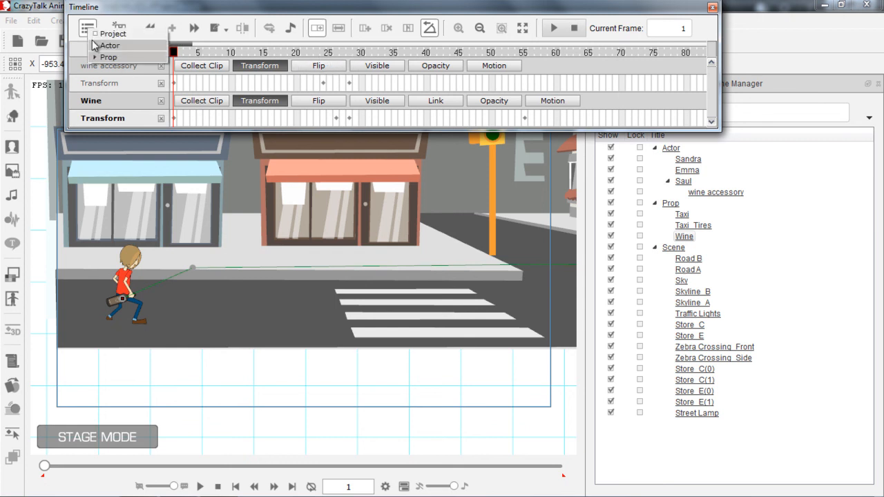
click(96, 33)
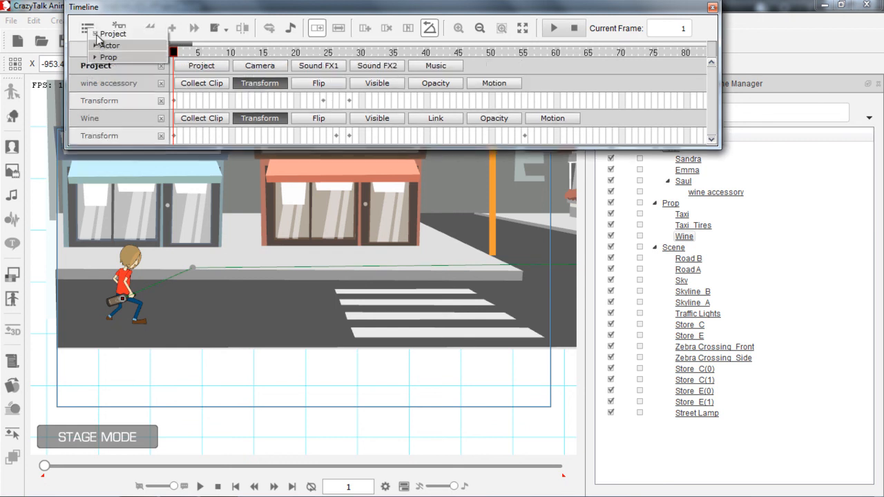
click(96, 34)
click(96, 45)
click(97, 81)
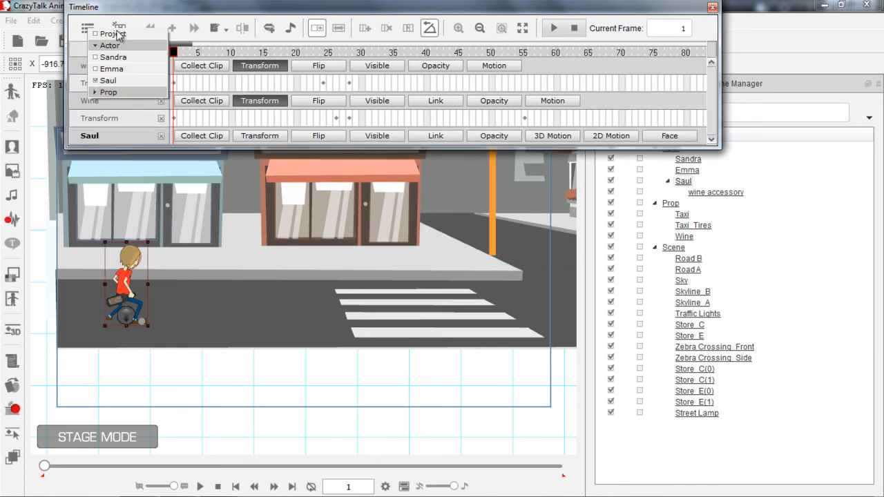
click(134, 15)
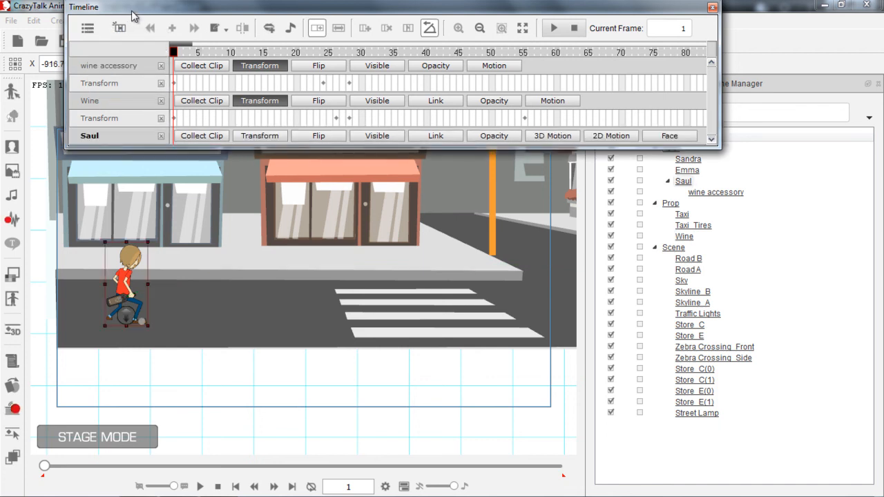
click(551, 137)
Move the wine accessory's Transform keys at frames 24 and 28 to frames 58 and 64, matching Saul's throw.
drag(417, 55, 485, 52)
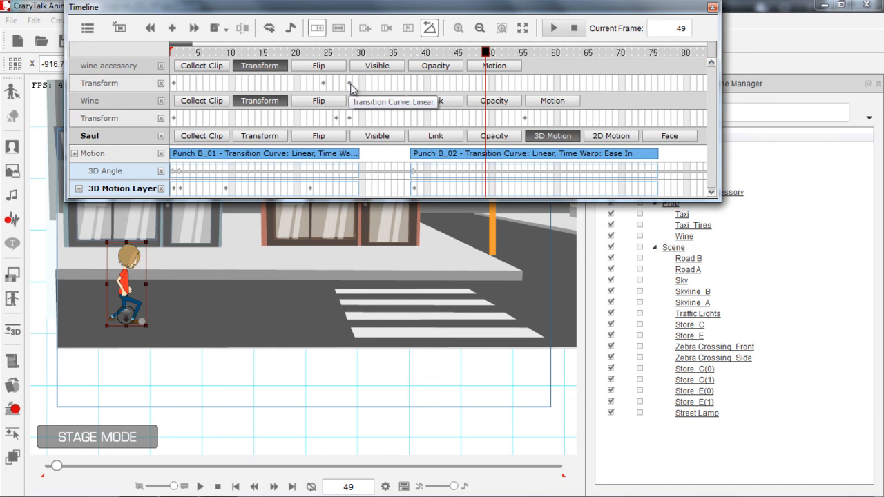
drag(502, 55, 586, 57)
drag(350, 83, 584, 83)
drag(324, 83, 544, 83)
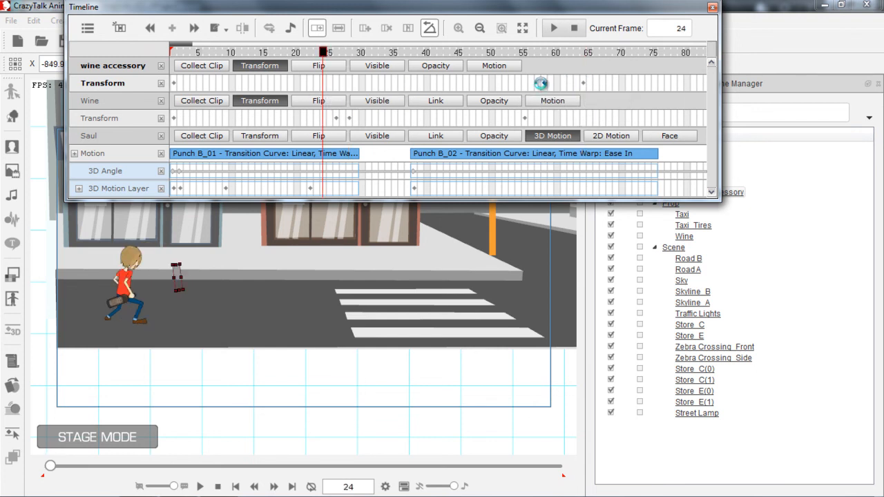
drag(536, 47, 533, 51)
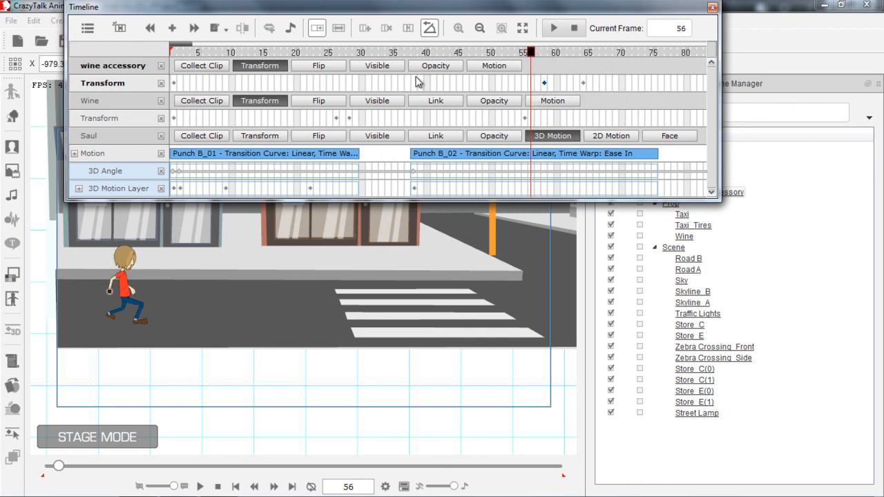
Show the wine accessory's Visible track and move its key at frame 28 to frame 64.
click(384, 66)
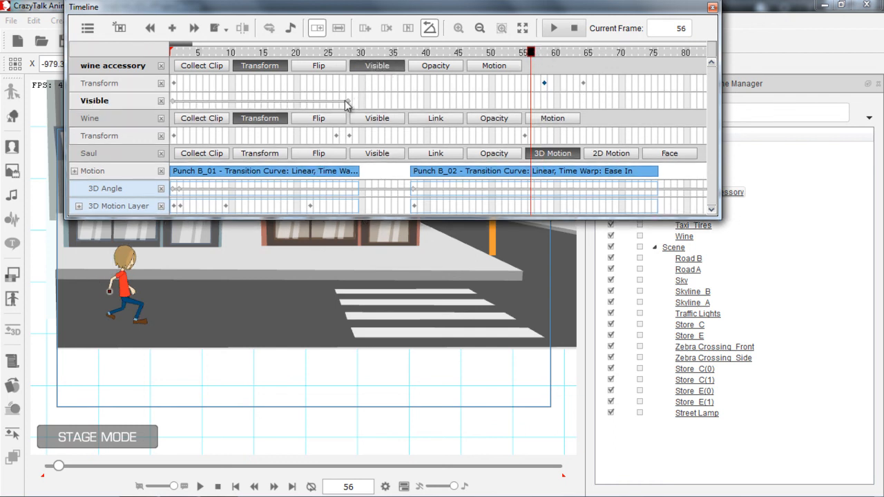
drag(348, 105, 575, 105)
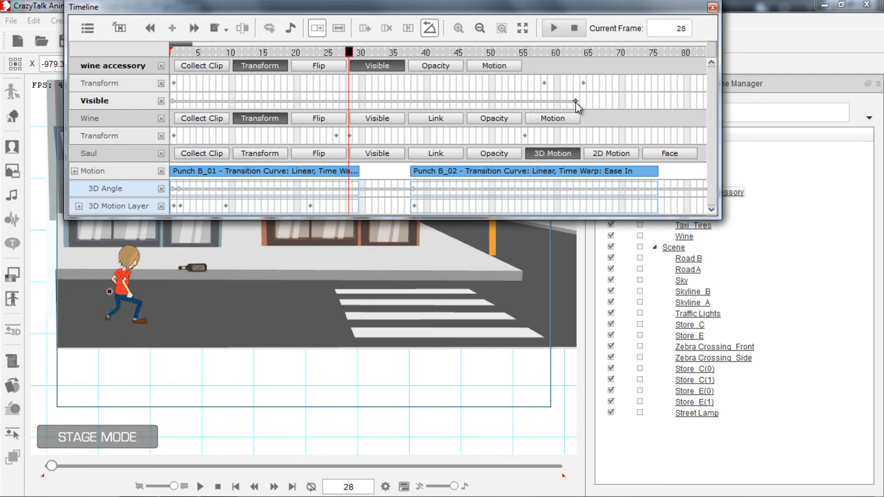
click(583, 102)
Play back the throw from about frame 19 and compare Saul and the bottle at frames 58 and 64.
drag(571, 54, 511, 54)
click(289, 53)
key(space)
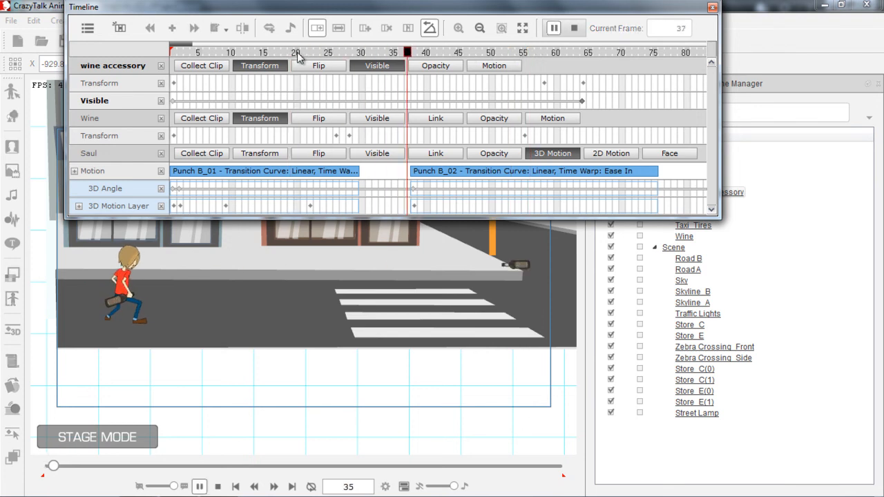
click(545, 53)
drag(554, 55, 586, 57)
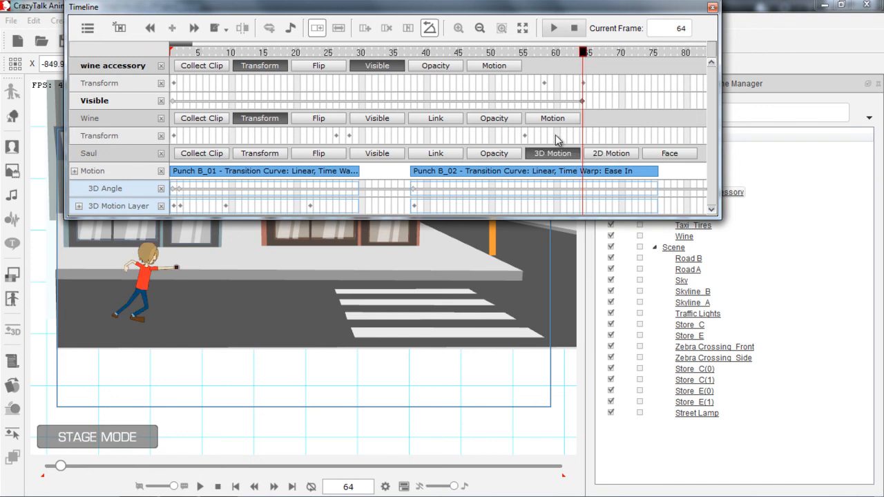
Shift the Wine prop's Transform keys at frames 26, 28 and 55 together so the middle one falls on frame 64.
drag(314, 138, 544, 138)
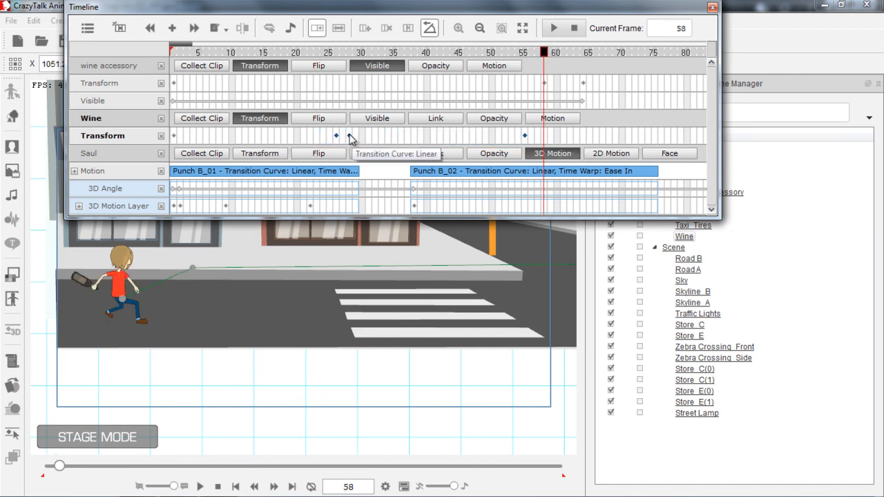
drag(350, 136, 580, 146)
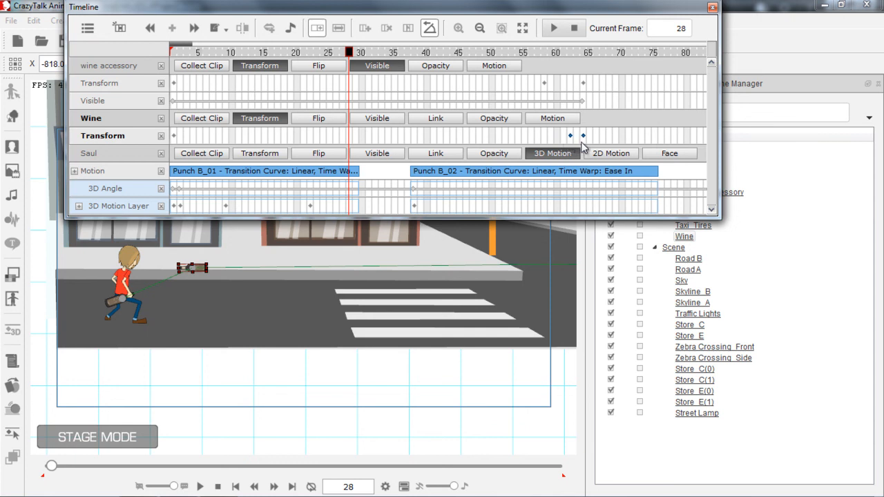
Shift the Wine prop's two throw Transform keys one frame later to frames 63 and 65, and go to frame 63.
drag(587, 52, 578, 54)
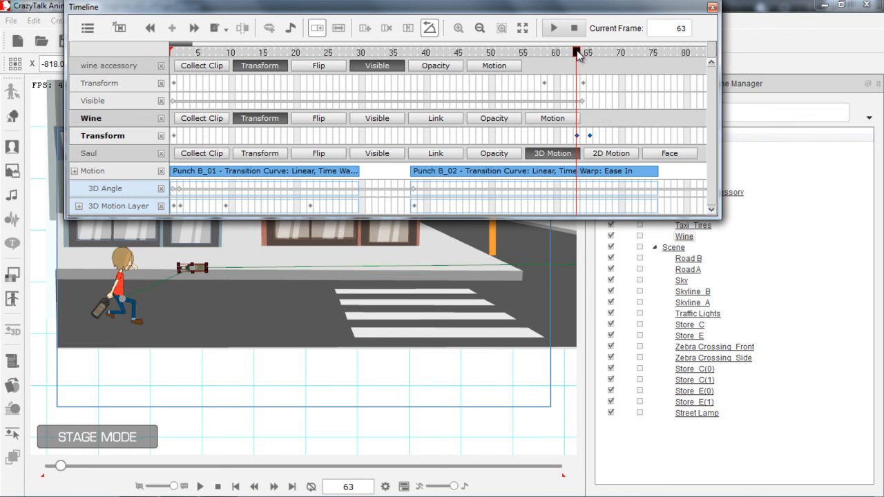
click(380, 153)
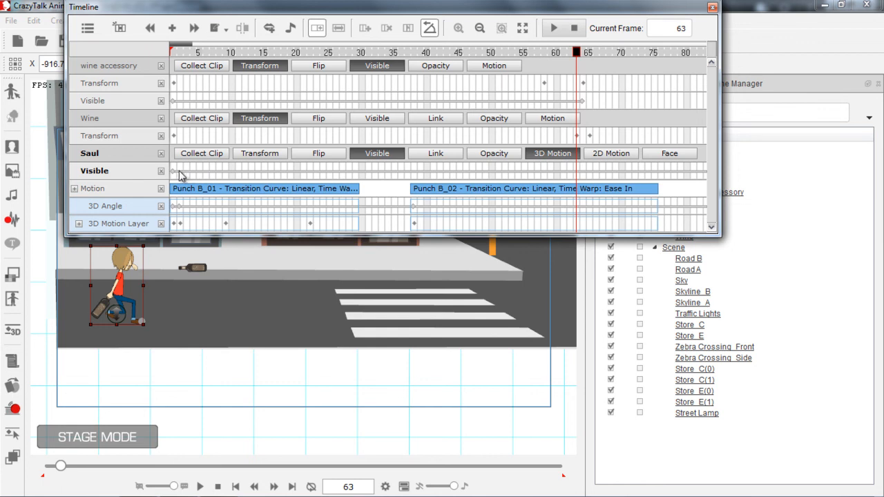
drag(175, 174, 584, 184)
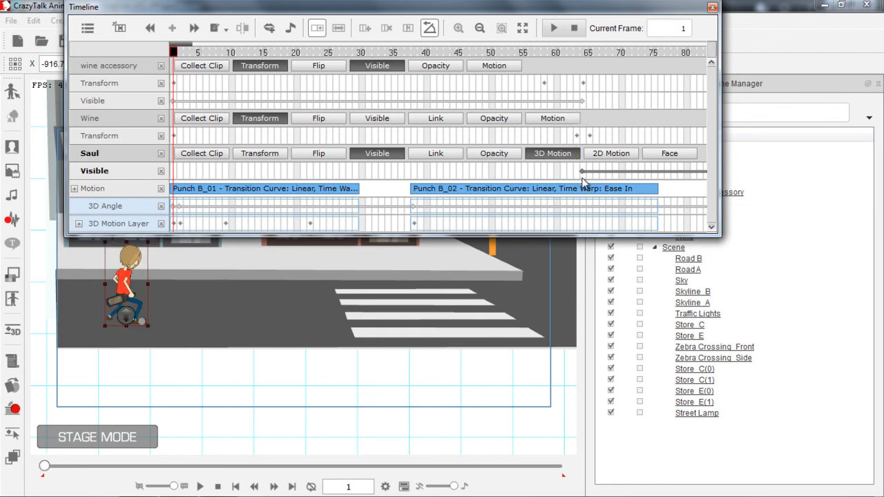
drag(583, 50, 526, 53)
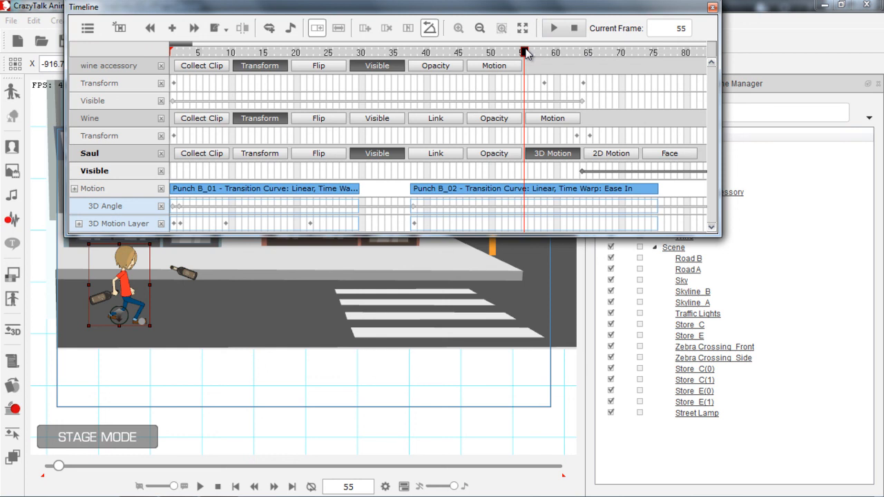
key(space)
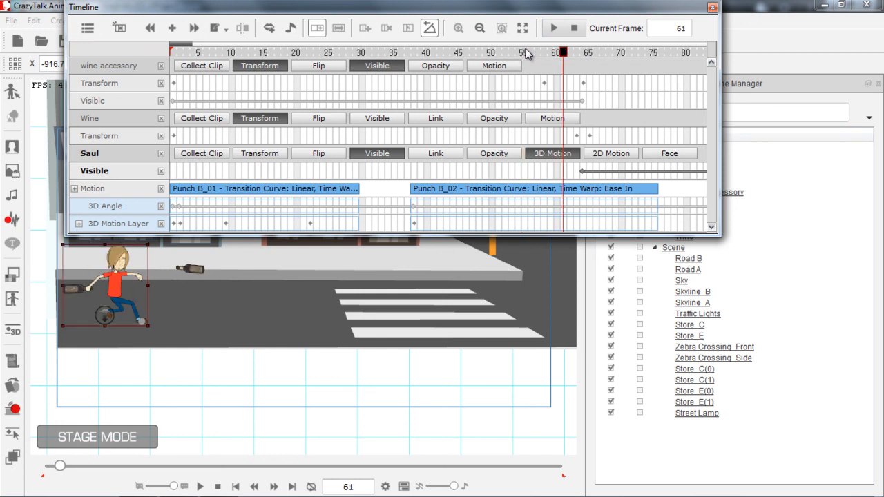
drag(582, 175, 173, 170)
key(Home)
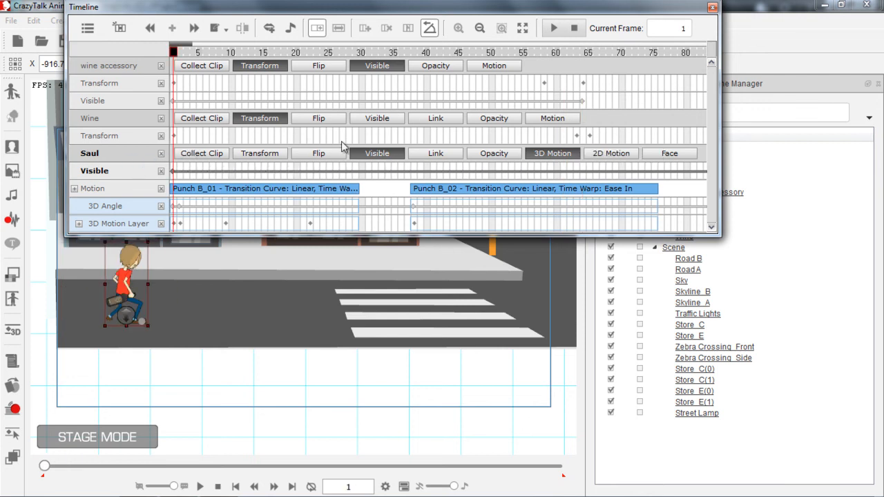
Replace Saul's Visible track with the Wine prop's Visible track and move its key at frame 28 to frame 64.
click(387, 120)
click(377, 171)
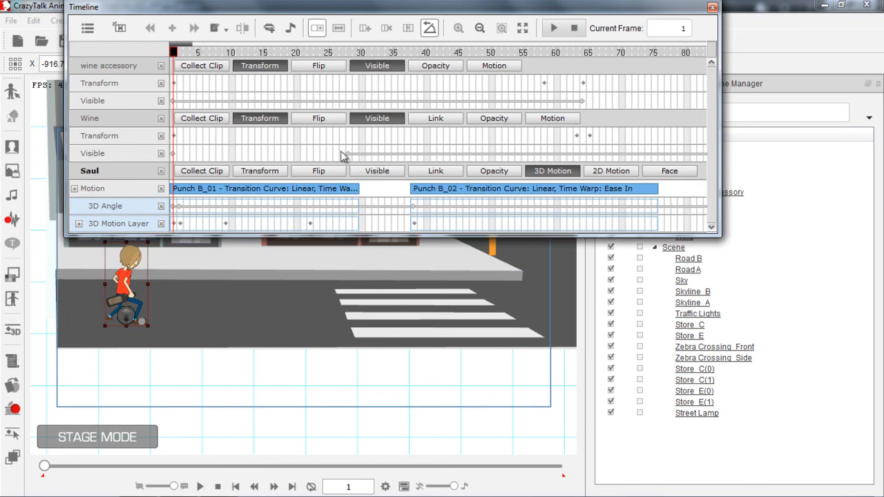
drag(349, 157, 584, 161)
Step frame by frame through Saul's throw from about frame 49 to frame 89, checking the handover from wine accessory to Wine prop.
click(584, 53)
click(487, 54)
key(Right)
key(Right)
key(Right)
key(Right)
key(Right)
key(Right)
key(Right)
key(Right)
key(Right)
key(Right)
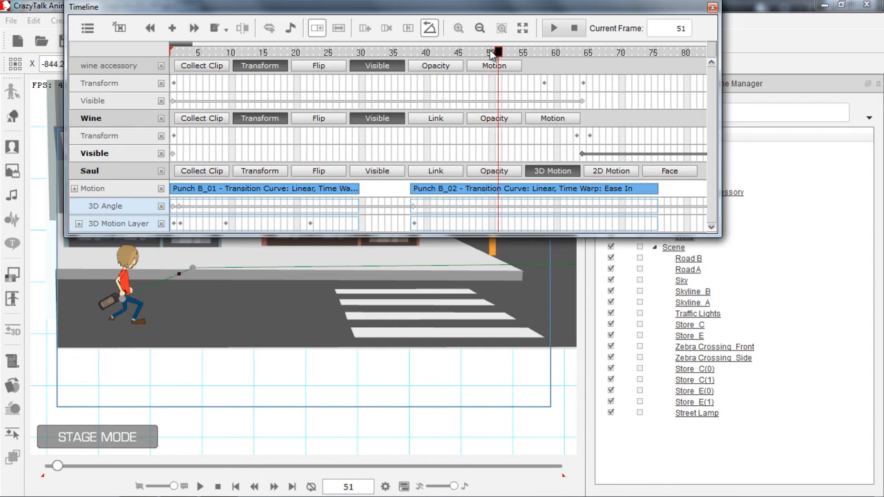
key(Right)
key(Right)
key(Right)
key(Right)
key(Right)
key(Right)
key(Right)
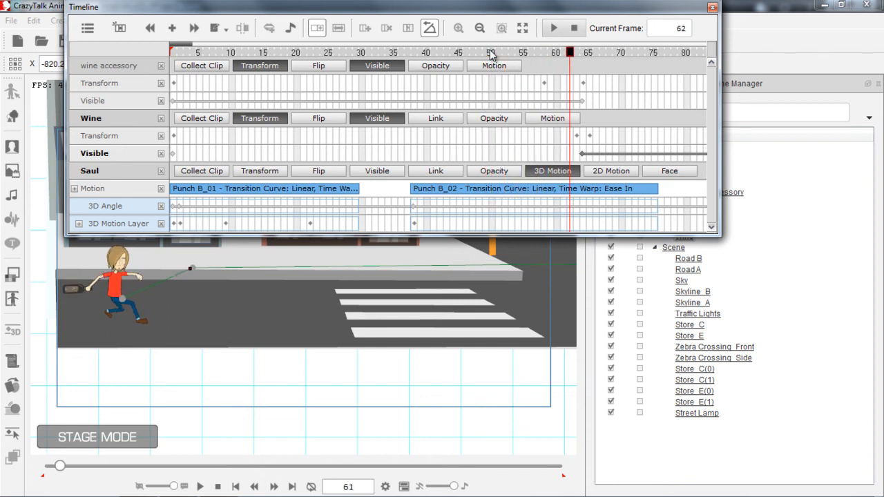
key(Right)
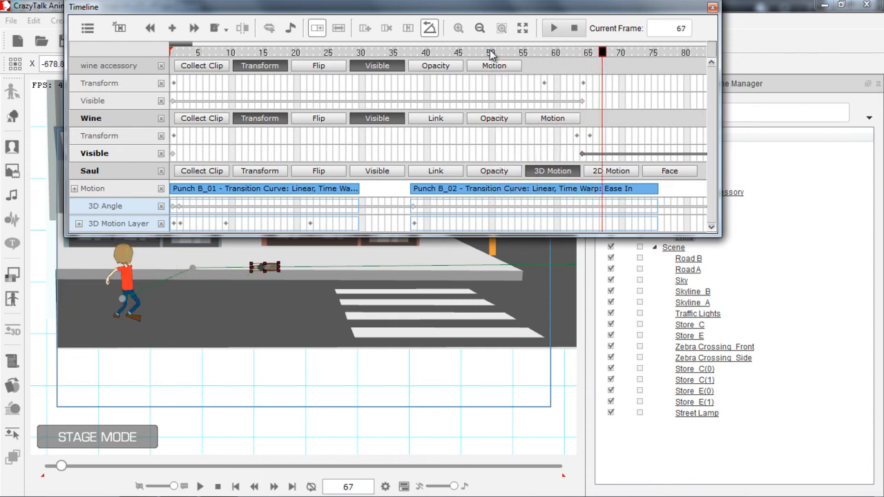
key(Left)
key(Left)
key(Left)
key(Left)
key(Left)
key(Left)
key(Right)
key(Right)
key(Right)
key(Right)
key(Right)
key(Right)
key(Right)
key(Right)
key(Right)
key(Right)
key(Right)
key(Right)
key(Right)
key(Right)
key(Right)
key(Right)
key(Right)
key(Right)
key(Right)
key(Right)
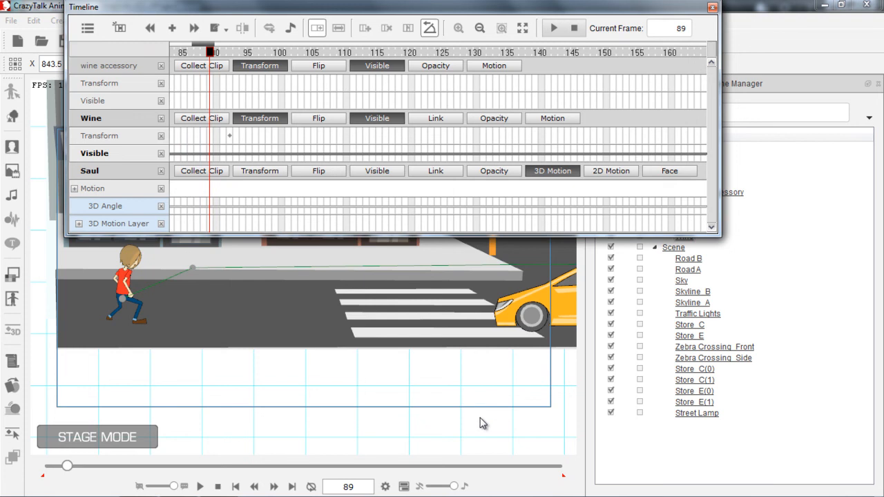
Play back the throw from frame 54 with Saul, the crossing and the approaching taxi in view.
drag(494, 387, 401, 398)
drag(477, 301, 476, 449)
drag(415, 286, 416, 392)
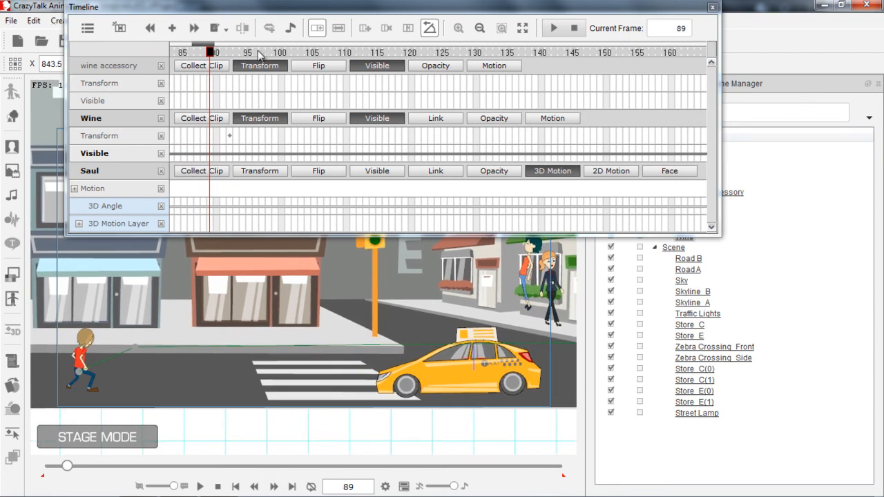
click(196, 54)
drag(194, 52, 195, 46)
key(space)
key(space)
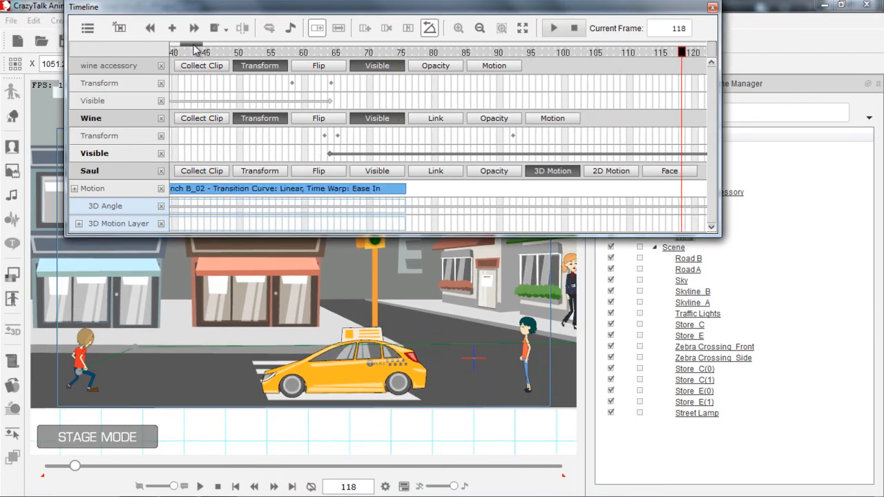
click(268, 54)
key(space)
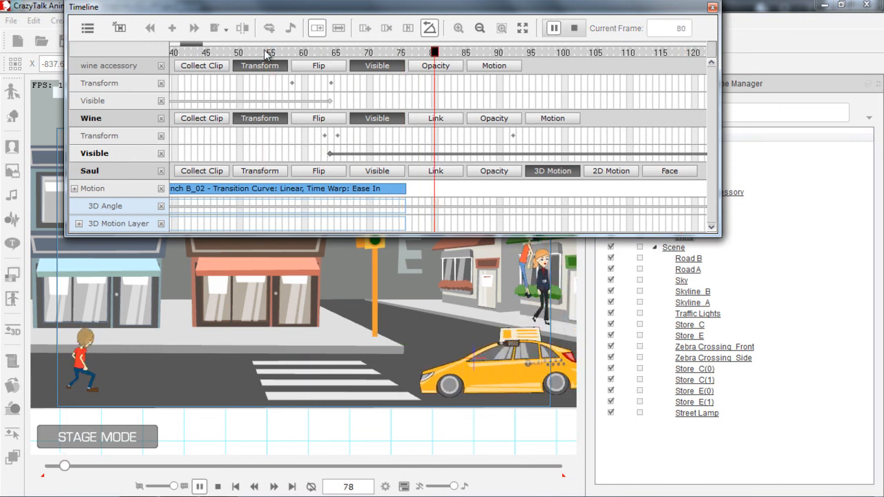
click(268, 54)
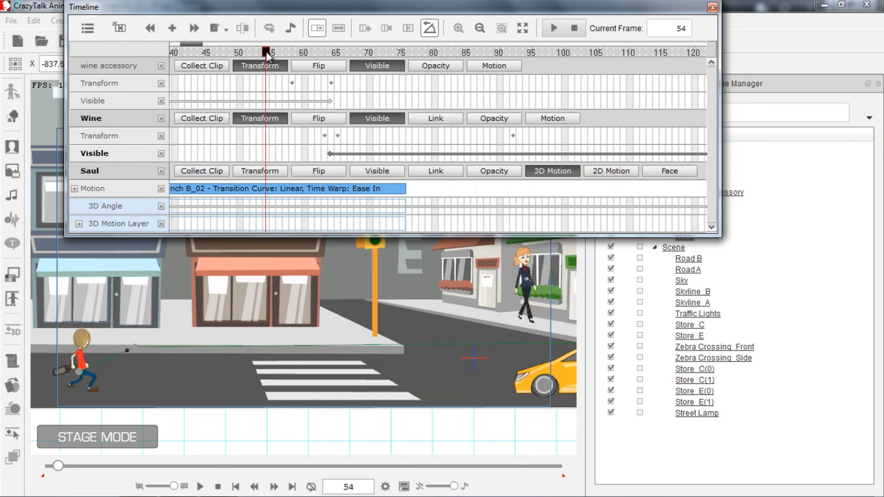
key(space)
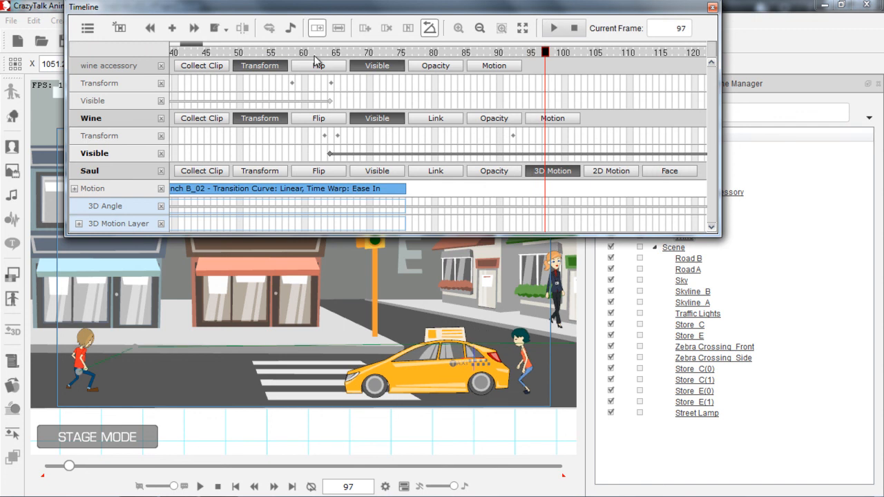
click(312, 54)
Remove the Saul and Wine tracks from the timeline and show Emma's 3D Motion track instead.
drag(197, 45, 175, 47)
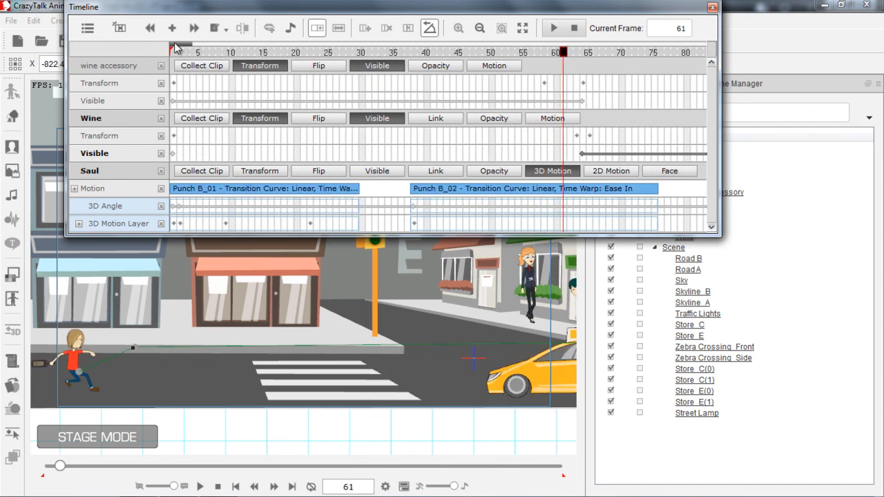
click(161, 172)
click(161, 118)
click(87, 29)
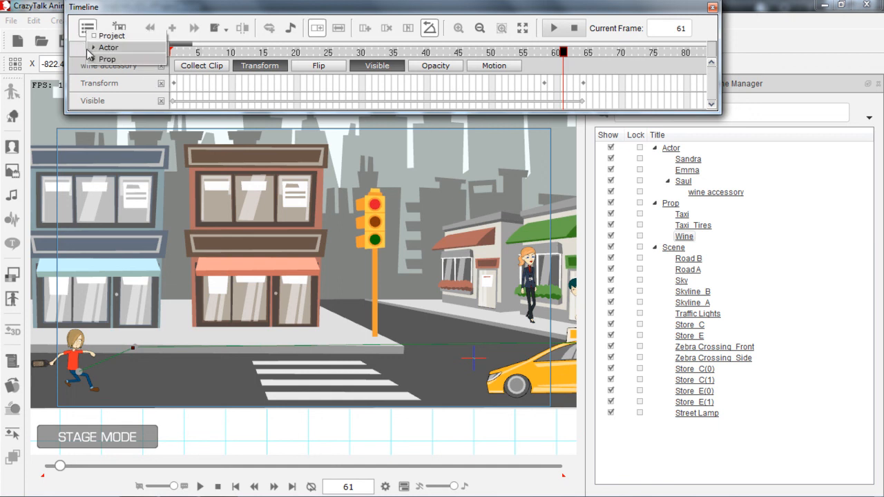
click(92, 47)
click(101, 72)
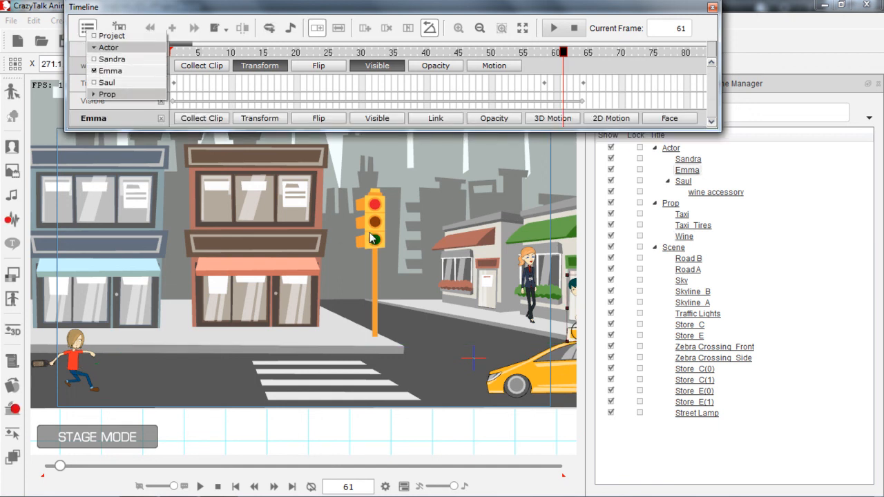
click(503, 283)
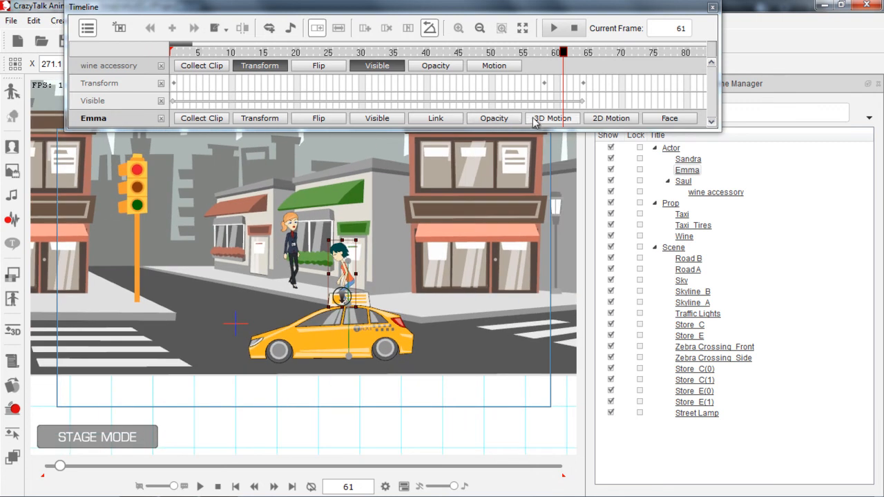
click(548, 123)
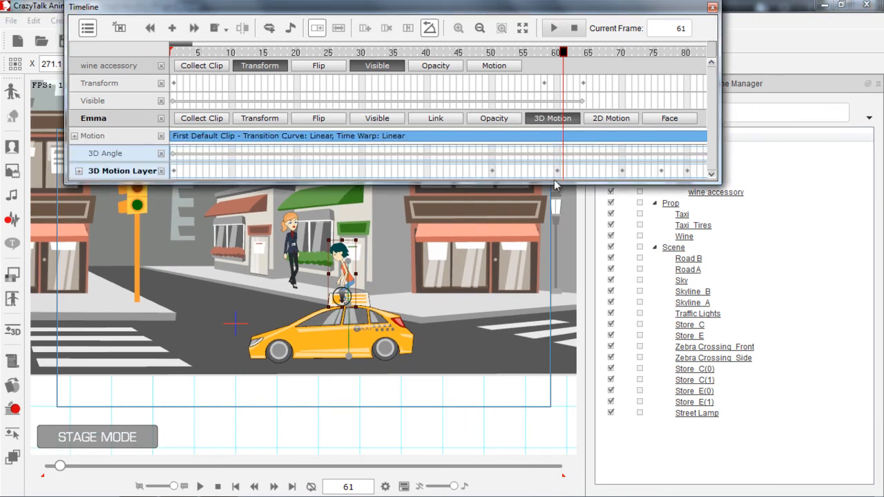
Compare Emma's poses at frames 60, 70 and 76 and remove her 3D Motion Layer key at frame 70.
click(558, 172)
click(624, 171)
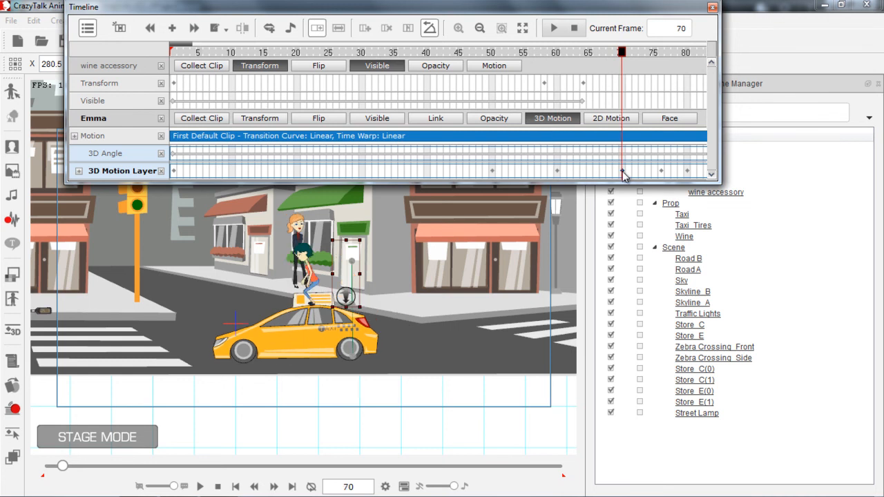
click(557, 171)
click(661, 171)
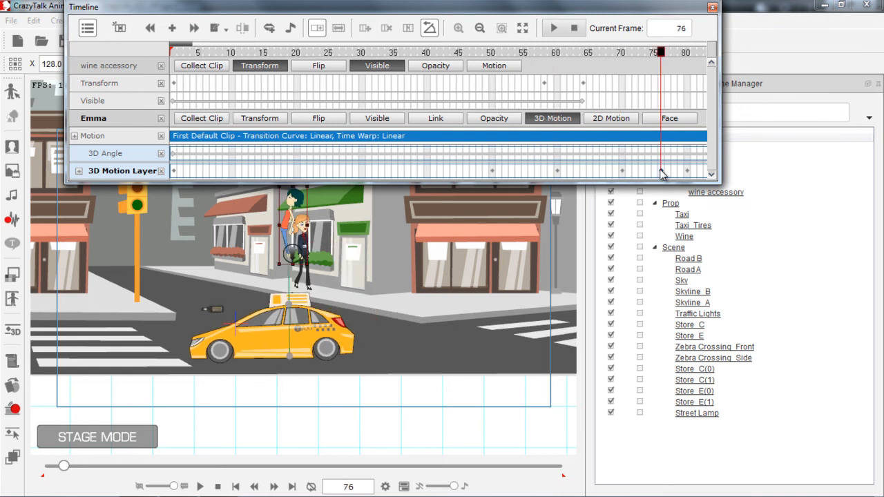
click(557, 171)
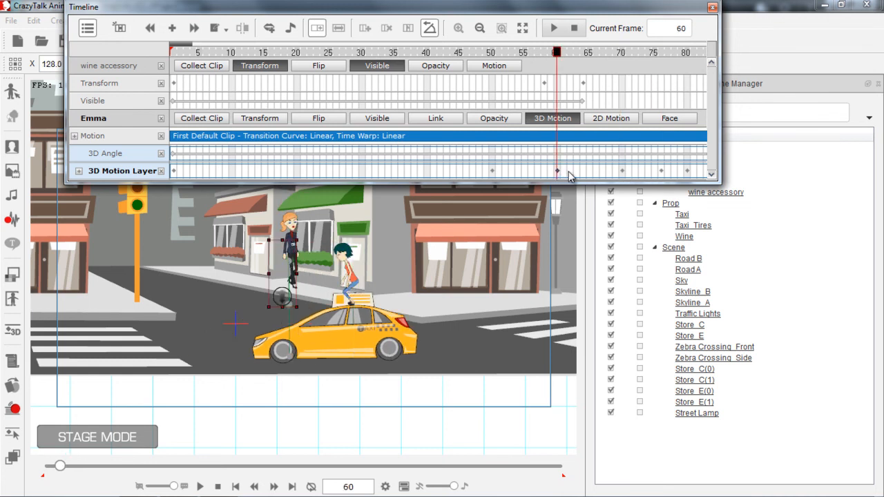
click(624, 171)
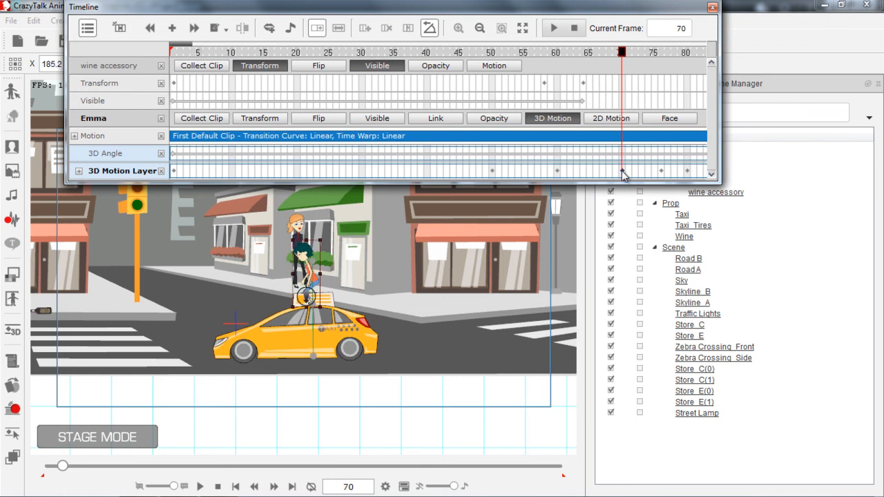
drag(624, 171, 565, 172)
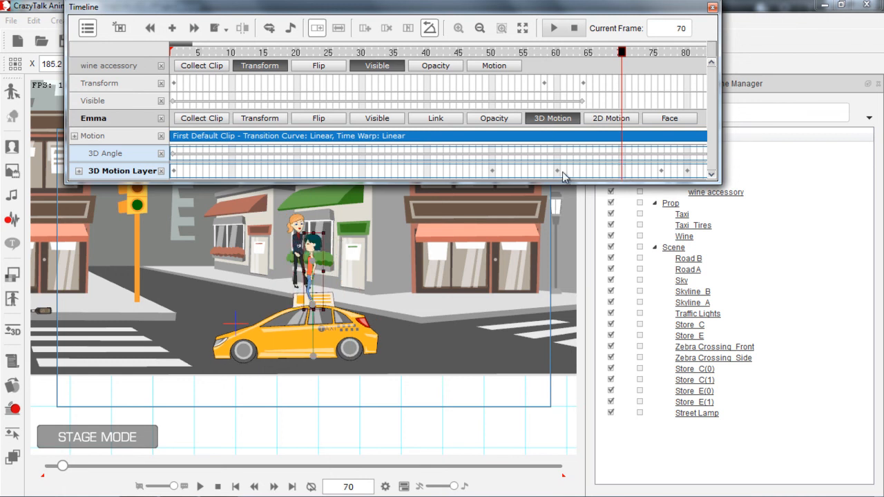
Apply an Ease In transition curve to Emma's 3D Motion Layer key at frame 76 and strengthen the curve toward More.
click(558, 171)
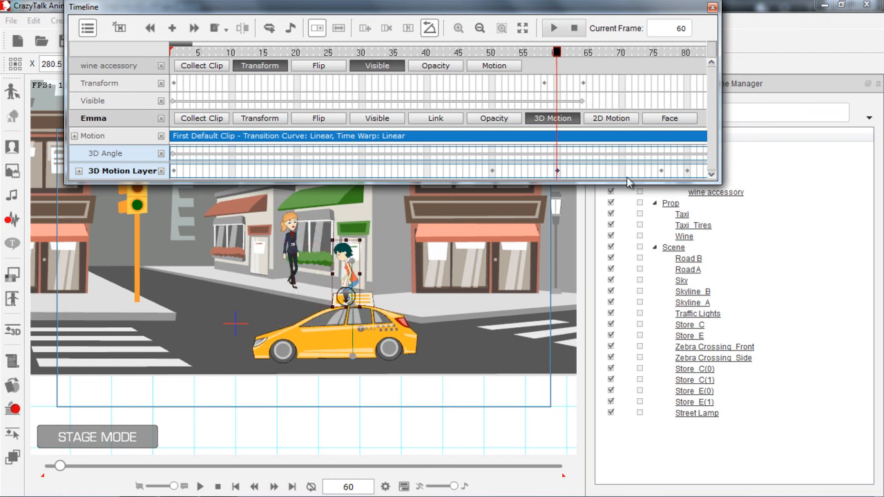
click(662, 172)
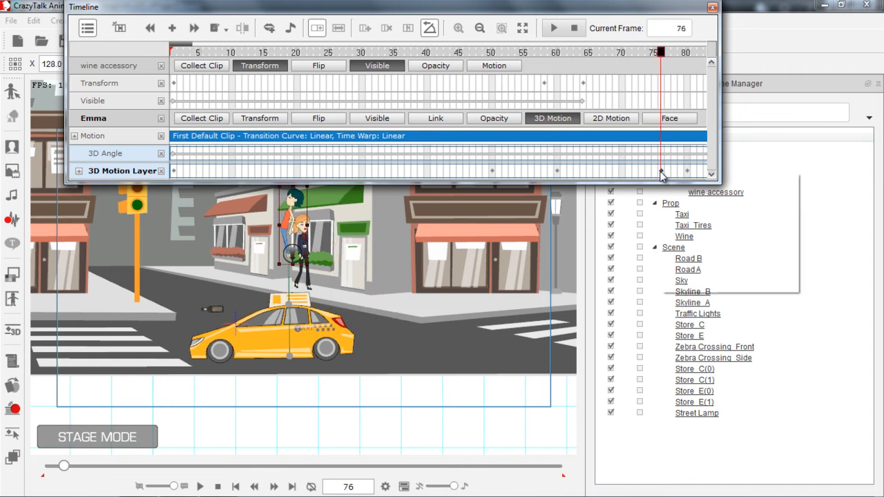
right_click(661, 172)
mouse_move(699, 290)
click(851, 304)
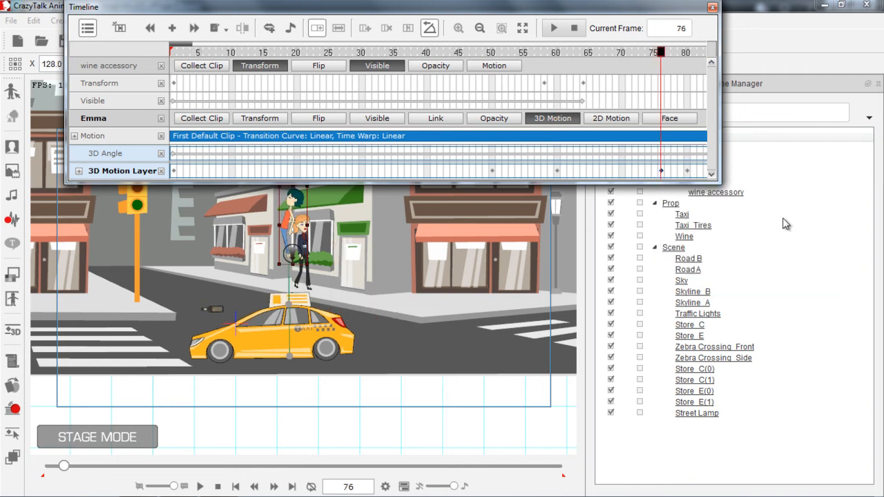
right_click(662, 172)
mouse_move(743, 282)
click(833, 370)
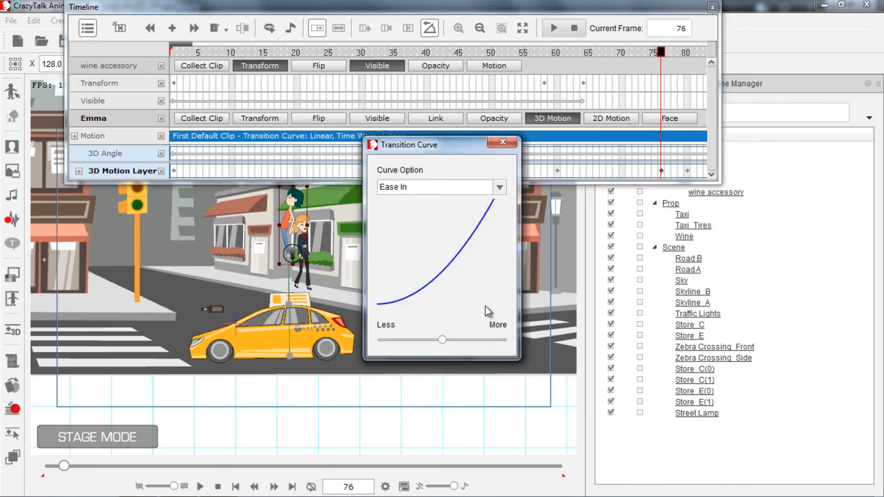
drag(445, 341, 469, 342)
drag(463, 147, 750, 264)
Play back Emma's jump off the taxi from frame 60 and again from about frame 50, and close the Transition Curve settings.
click(556, 53)
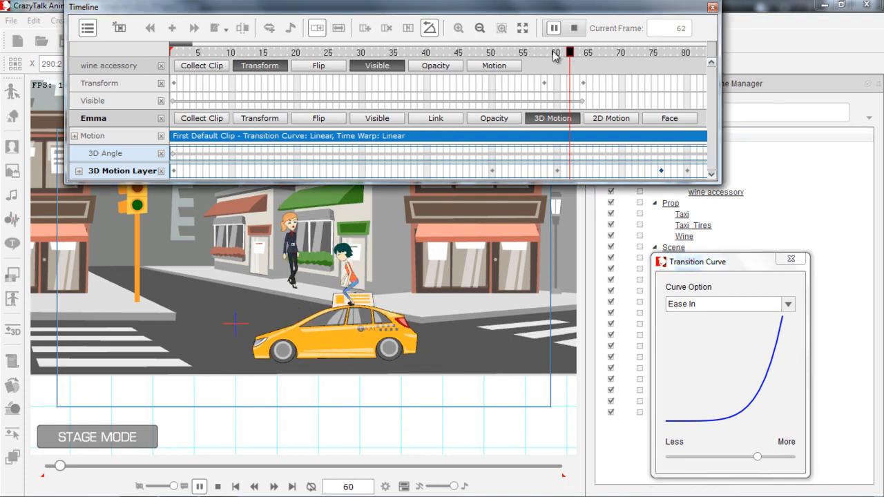
key(space)
drag(212, 46, 198, 45)
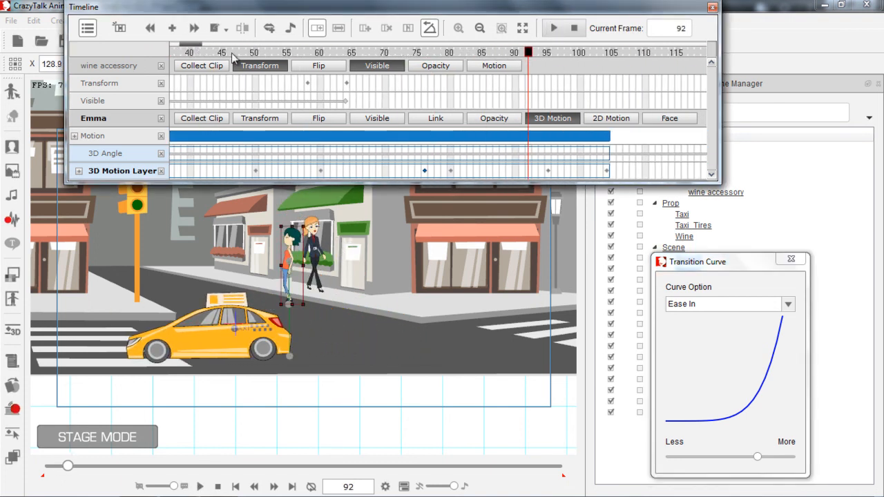
click(315, 55)
key(space)
click(314, 55)
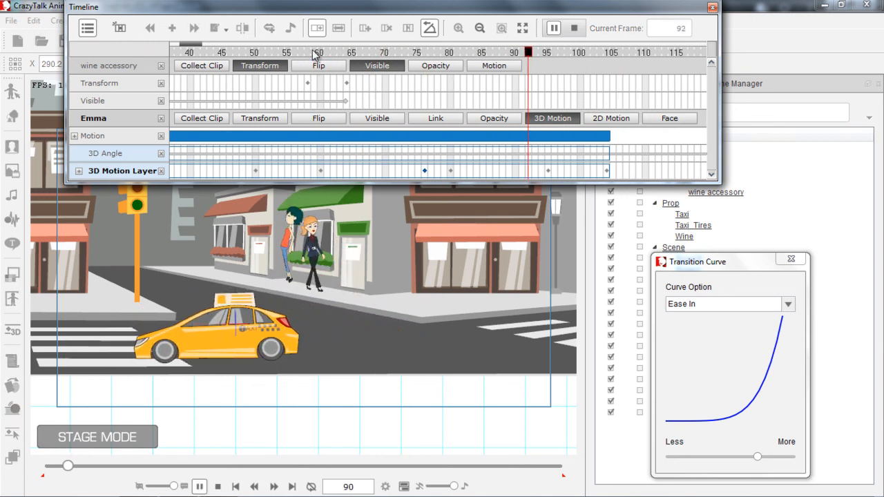
click(251, 53)
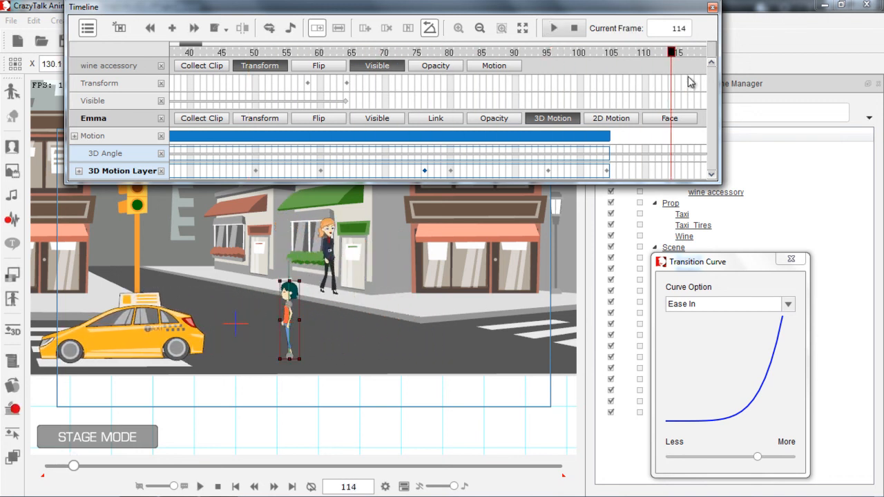
click(792, 259)
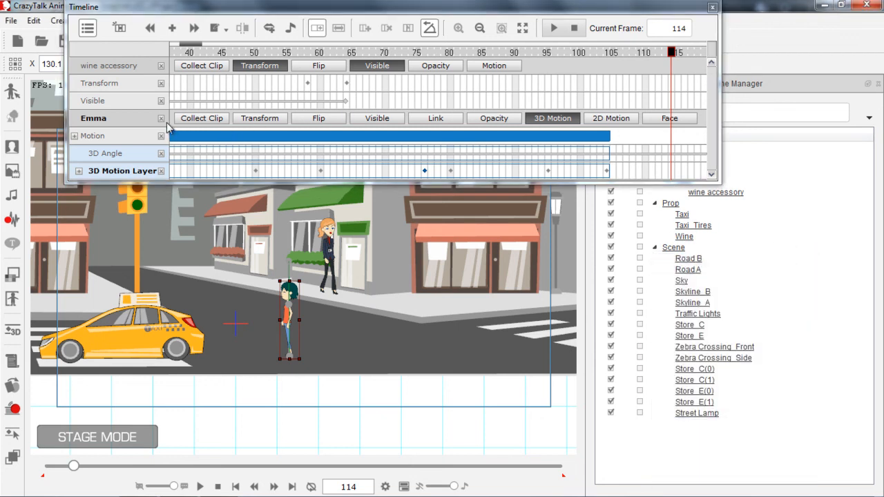
Remove the Emma and wine accessory tracks from the timeline and show the Project's Sound FX1 track instead.
click(161, 120)
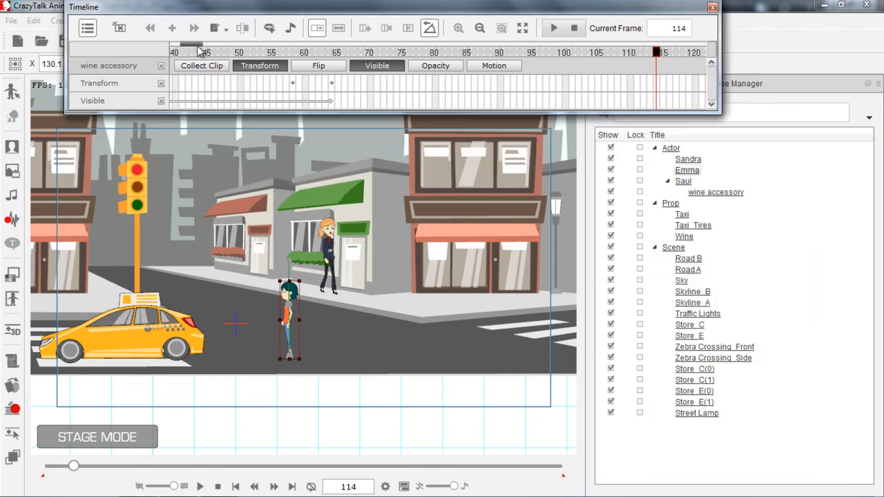
drag(198, 45, 149, 51)
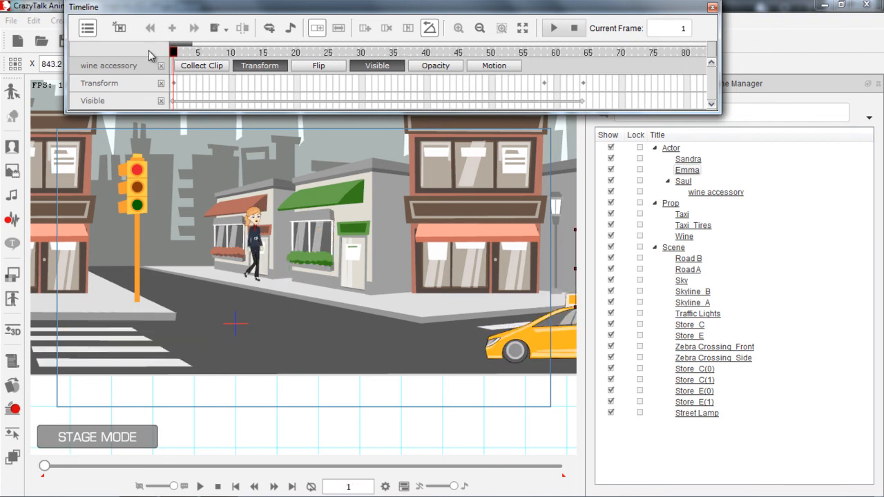
click(89, 29)
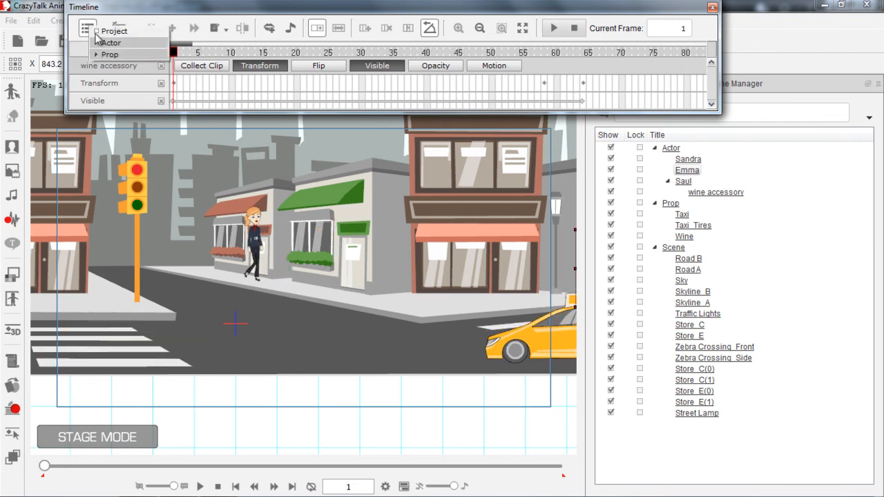
click(100, 31)
click(207, 12)
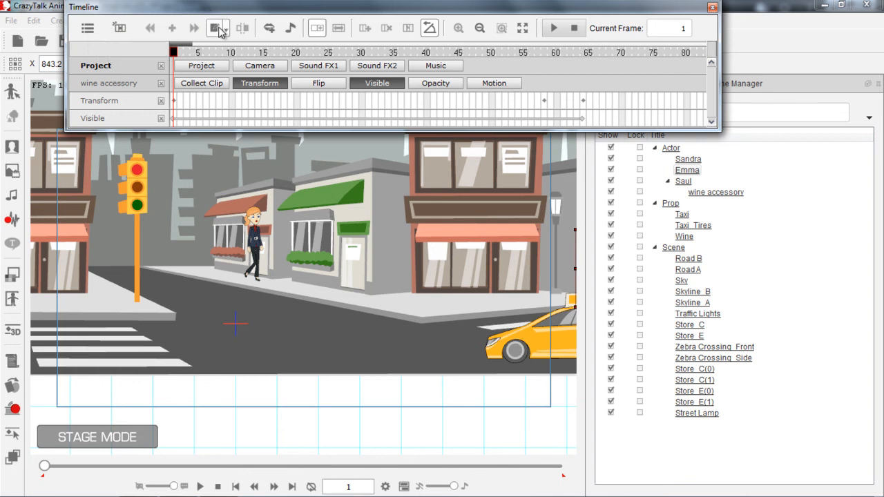
click(257, 84)
click(405, 83)
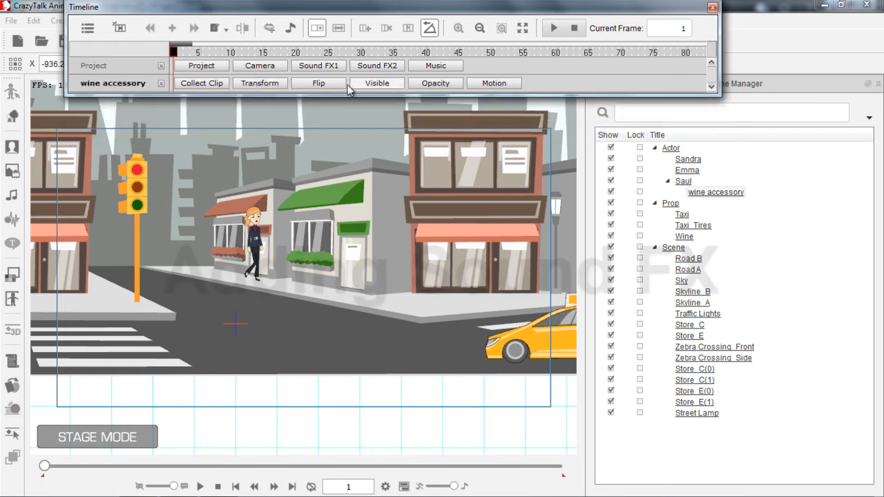
click(161, 83)
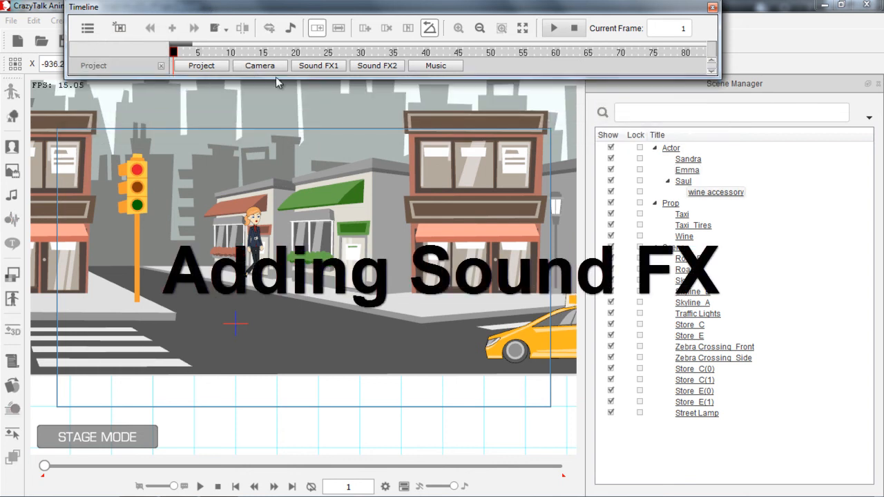
click(317, 66)
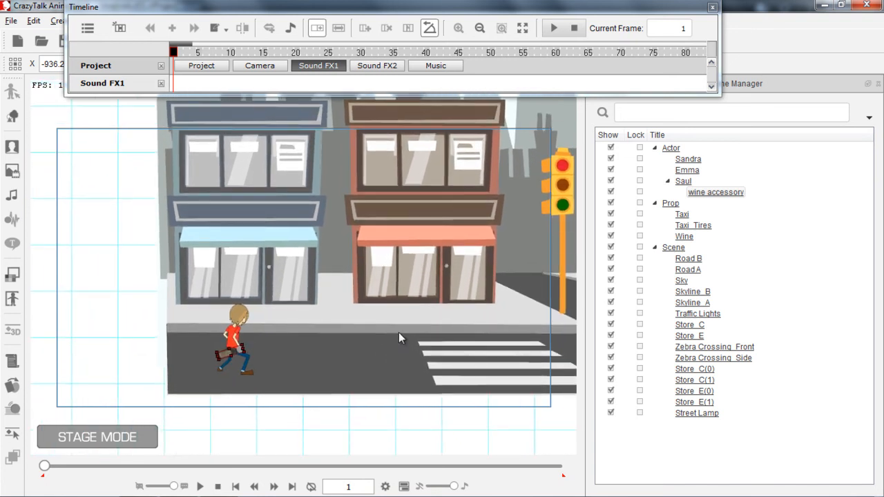
Give Saul a voice script at frame 1 from the wave file Saul_(See u) in the Saul folder and play it back.
drag(399, 332, 339, 315)
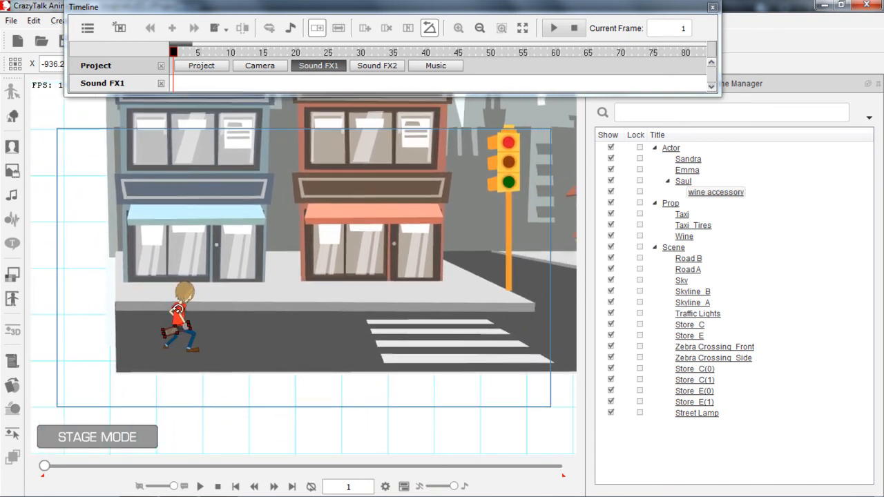
click(178, 310)
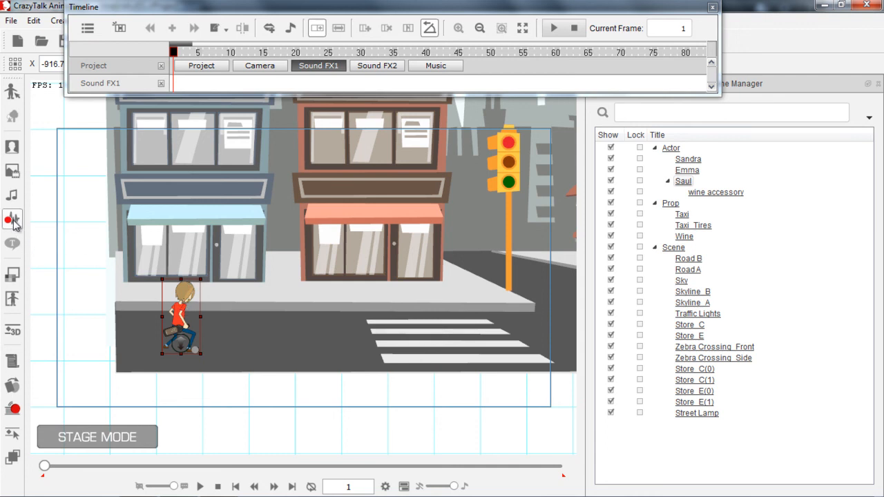
click(14, 222)
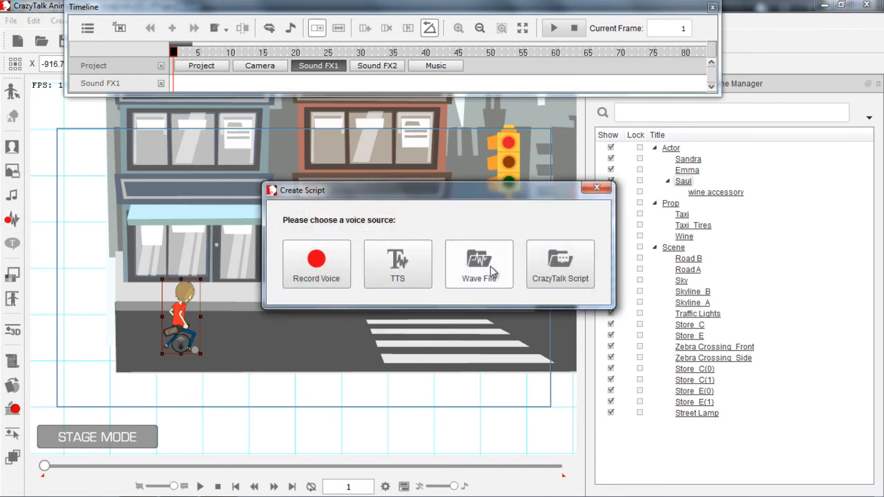
click(480, 259)
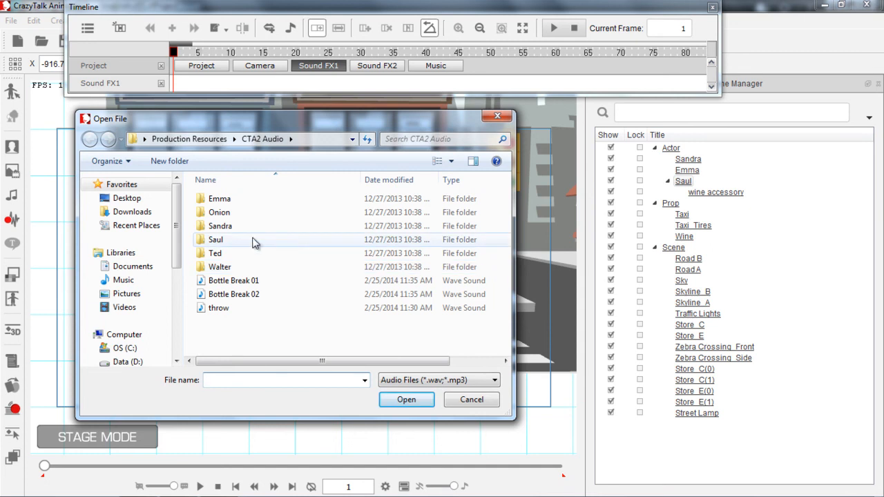
double_click(253, 241)
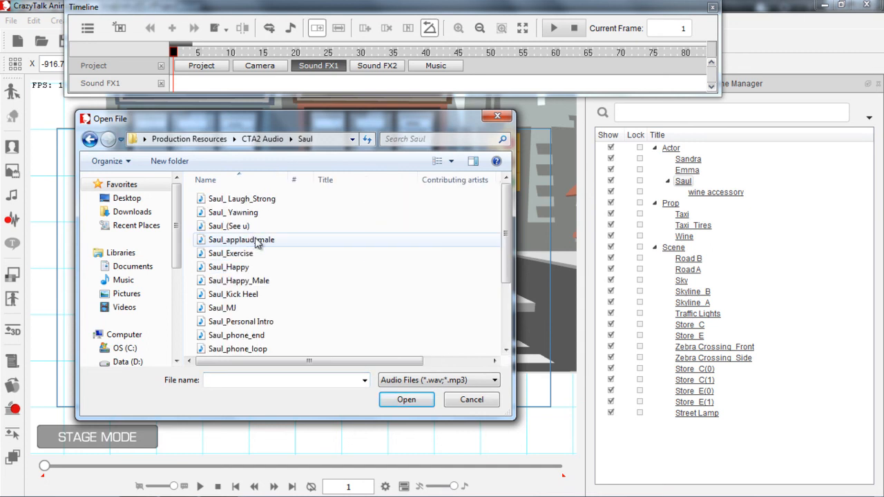
click(245, 227)
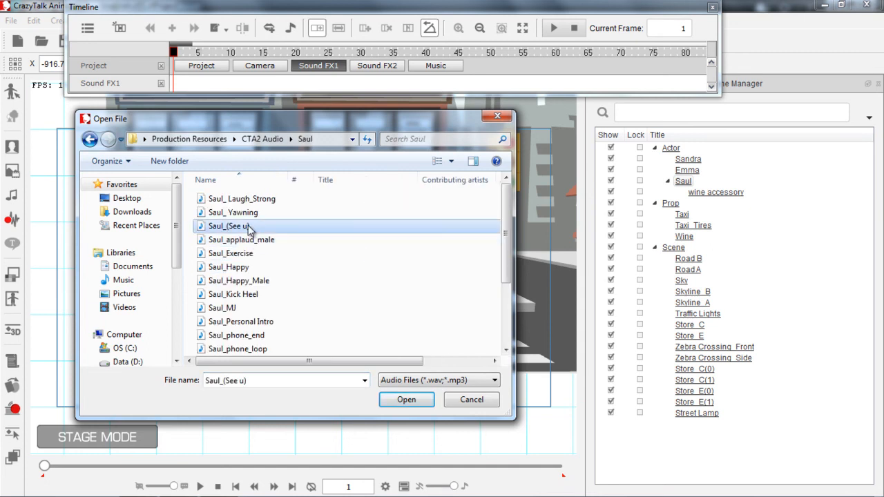
click(408, 400)
key(space)
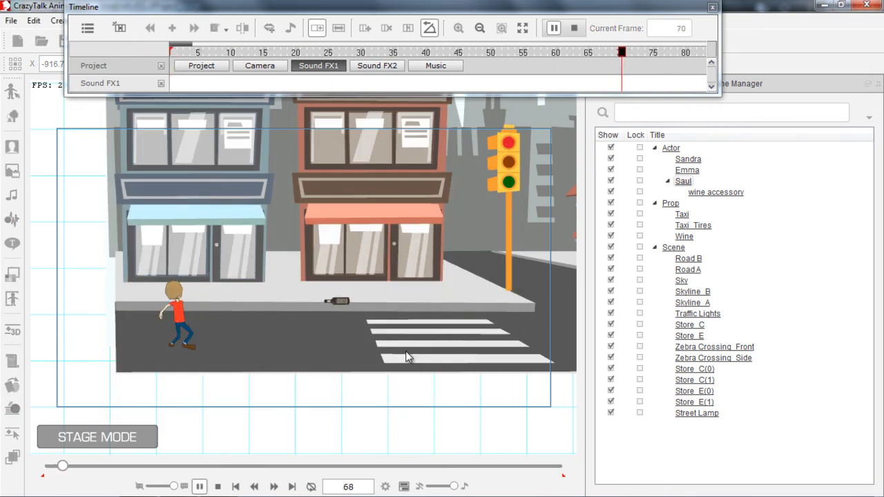
key(space)
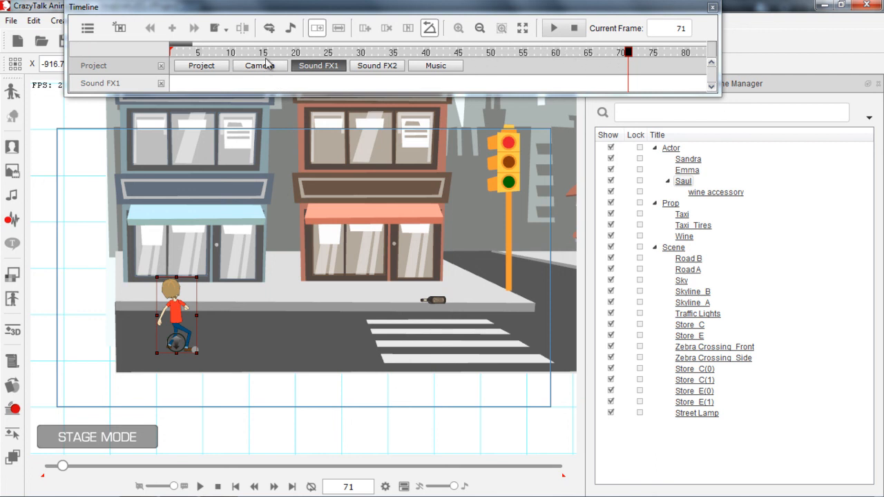
Find the frame where Saul throws the bottle and import the throw sound into Sound FX1 at frame 64.
click(487, 54)
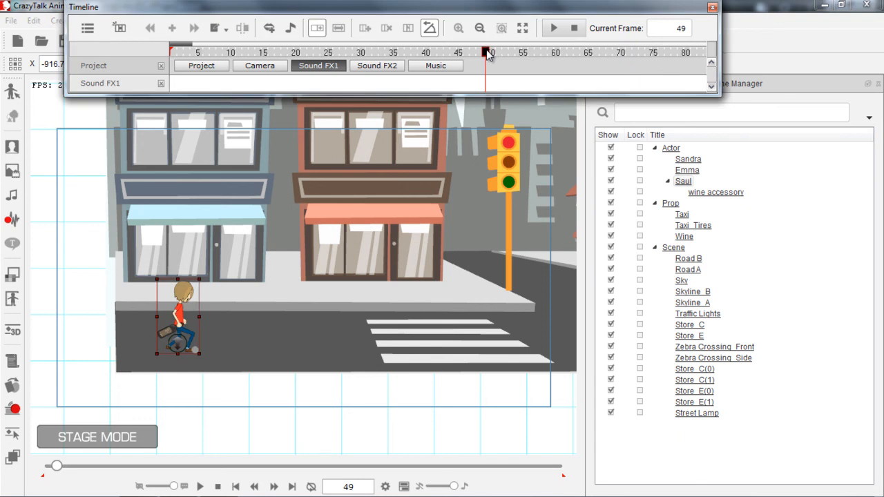
drag(487, 54, 578, 52)
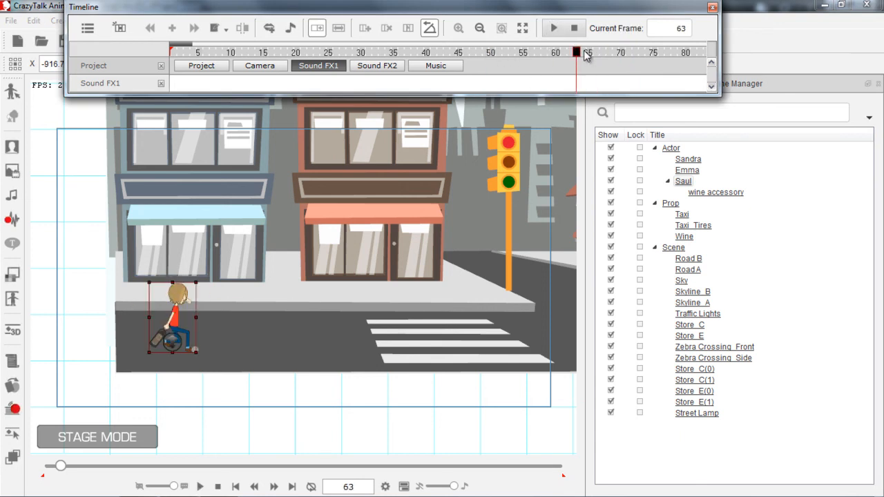
click(585, 54)
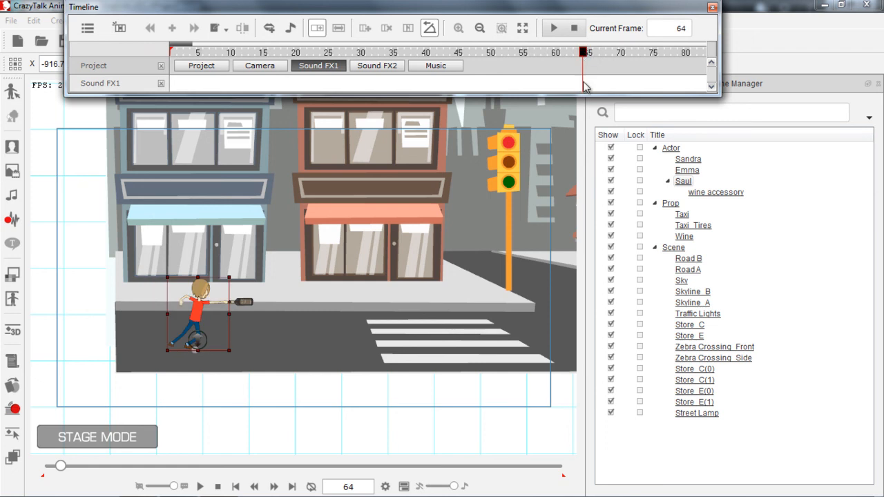
right_click(586, 86)
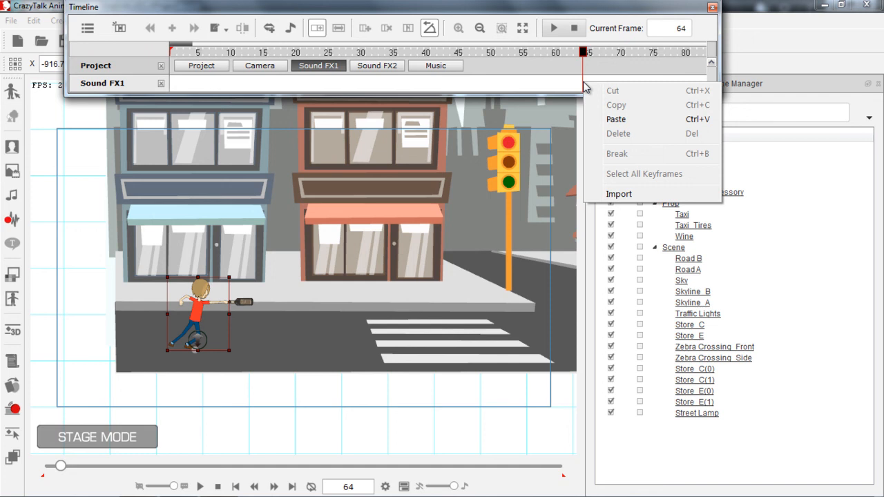
click(619, 194)
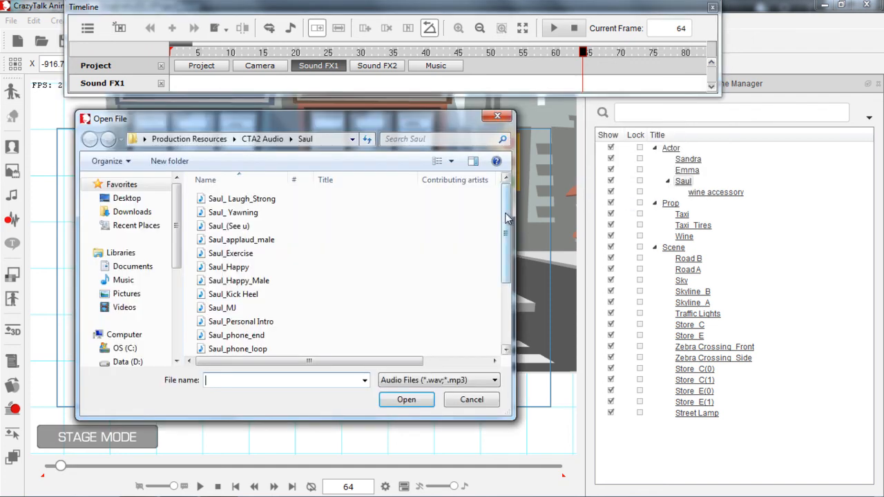
click(265, 139)
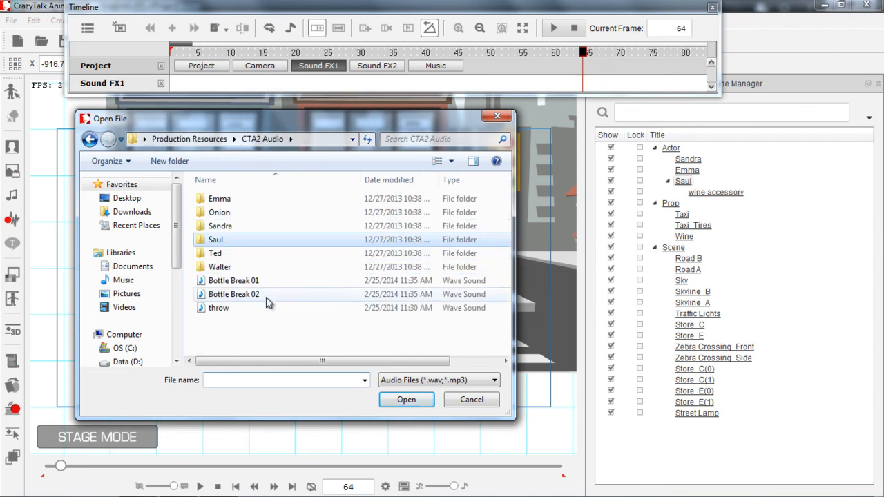
click(218, 308)
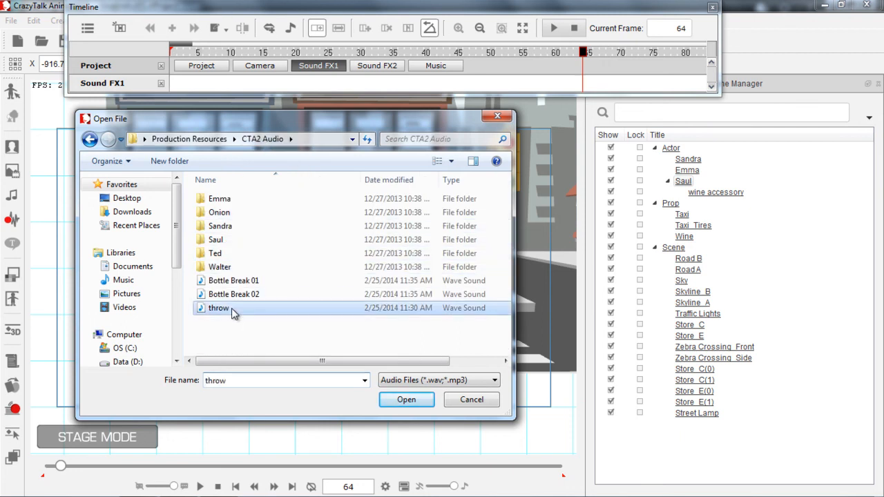
click(406, 400)
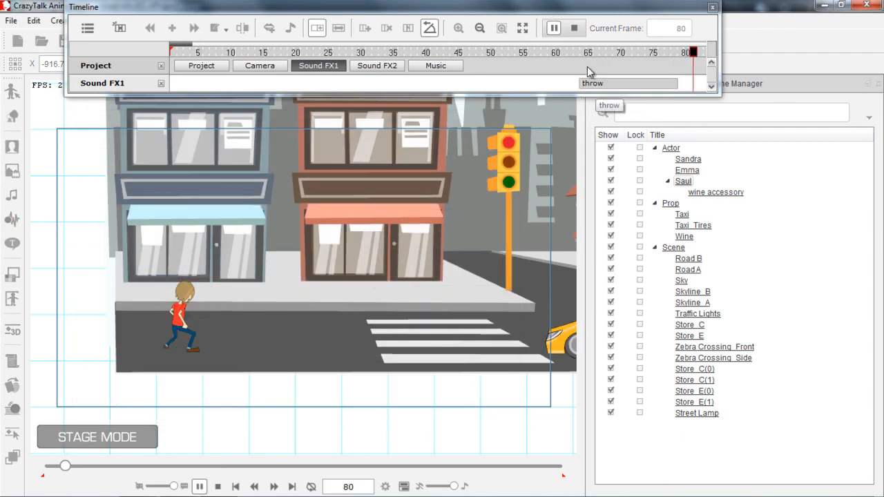
Play back the throw sound against Saul's throw several times, starting from about frame 62.
drag(205, 47, 195, 49)
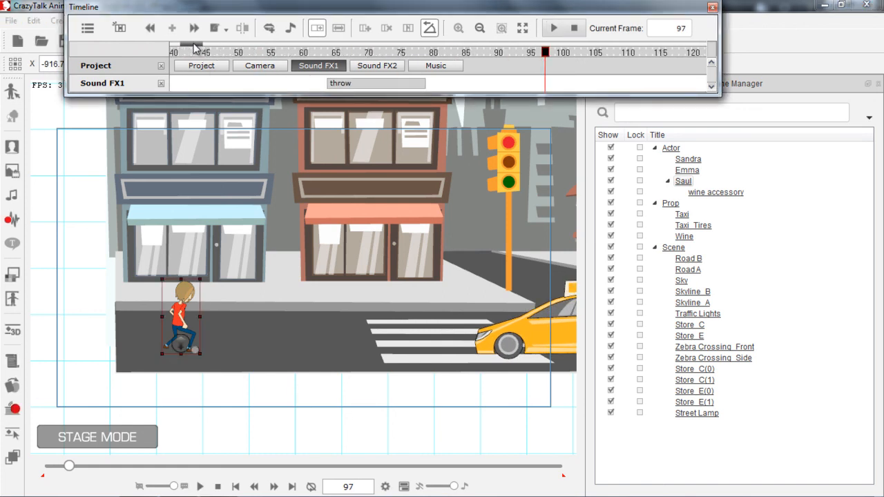
click(316, 52)
key(space)
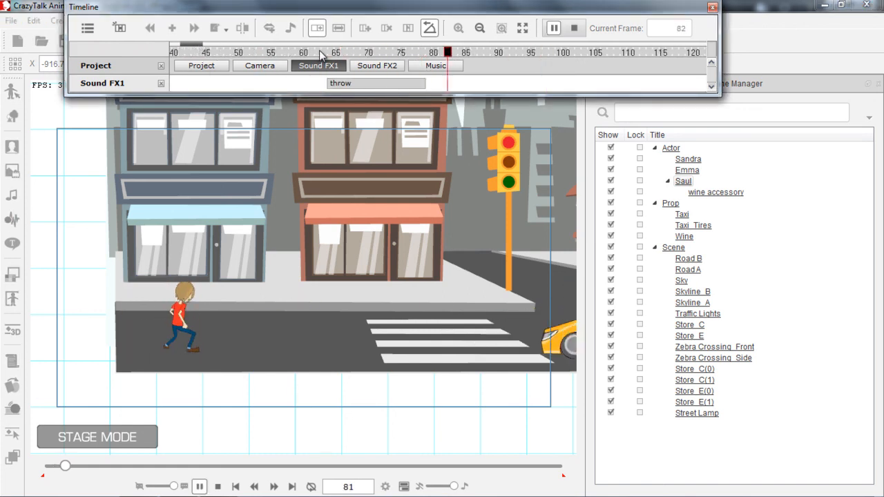
key(space)
click(320, 52)
key(space)
key(space)
click(320, 52)
key(space)
click(320, 53)
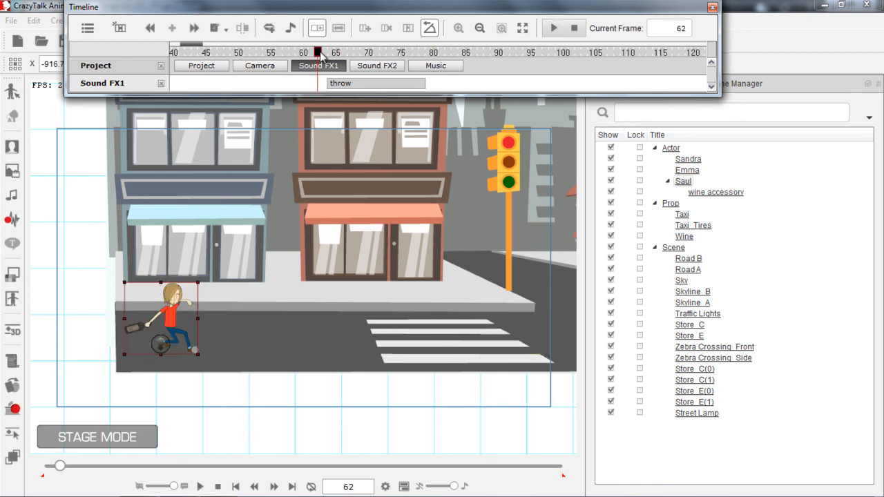
key(space)
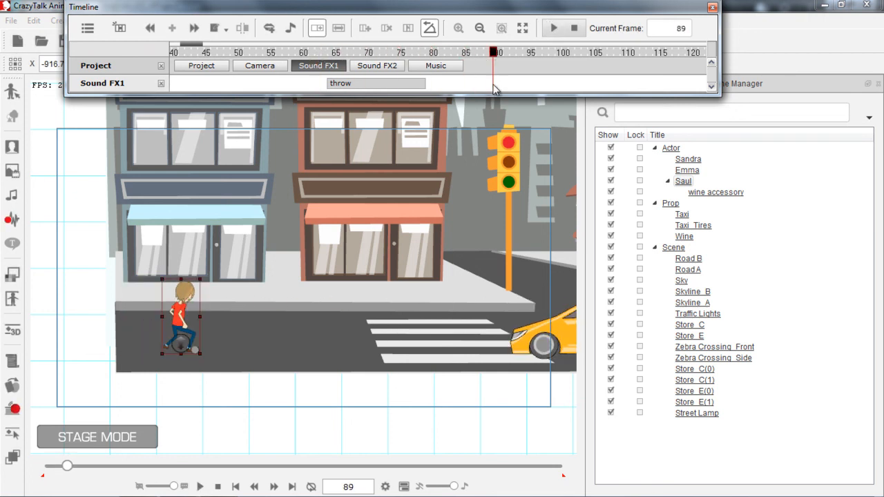
Import the Bottle Break 02 sound into Sound FX1 at frame 89 and play it back.
right_click(493, 87)
click(548, 195)
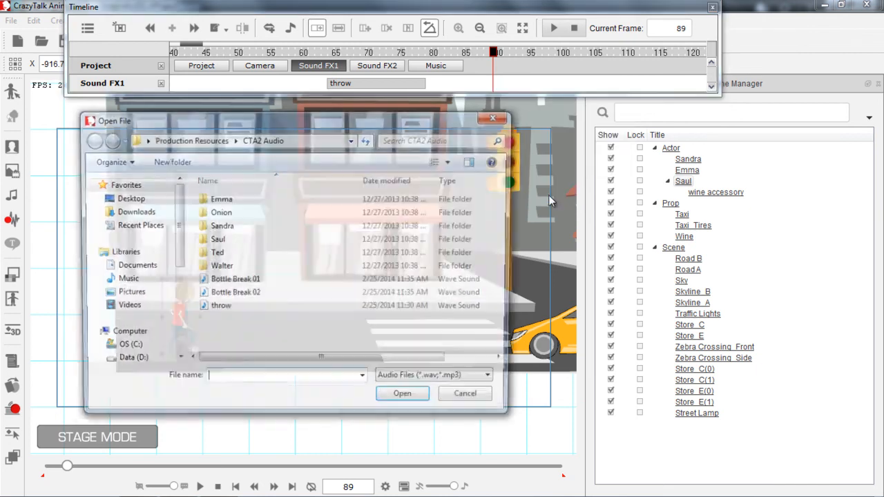
click(268, 282)
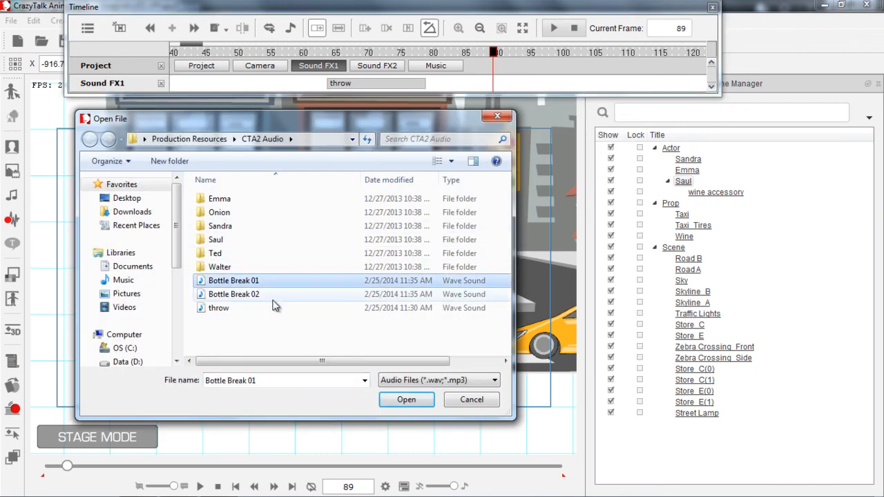
click(251, 295)
double_click(251, 295)
key(space)
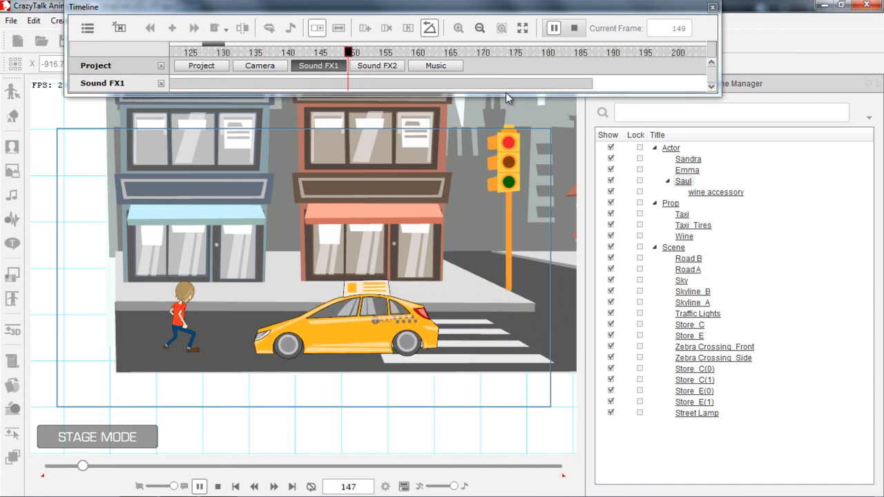
key(space)
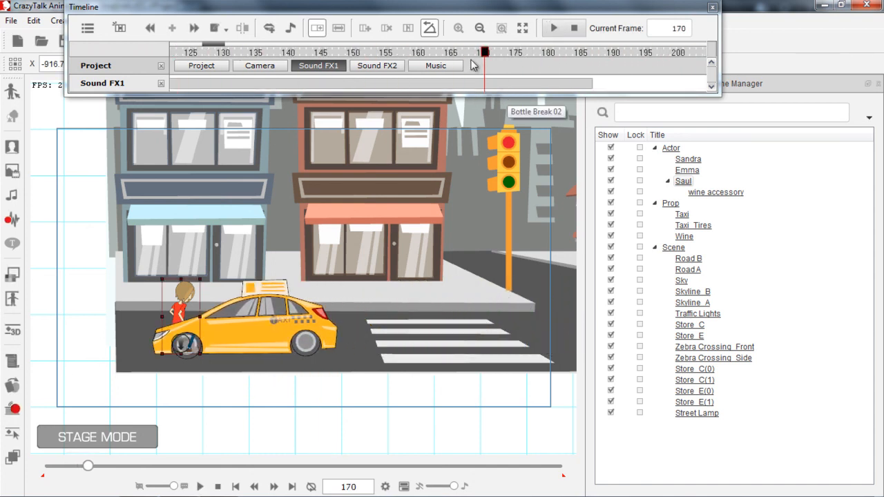
drag(223, 46, 193, 45)
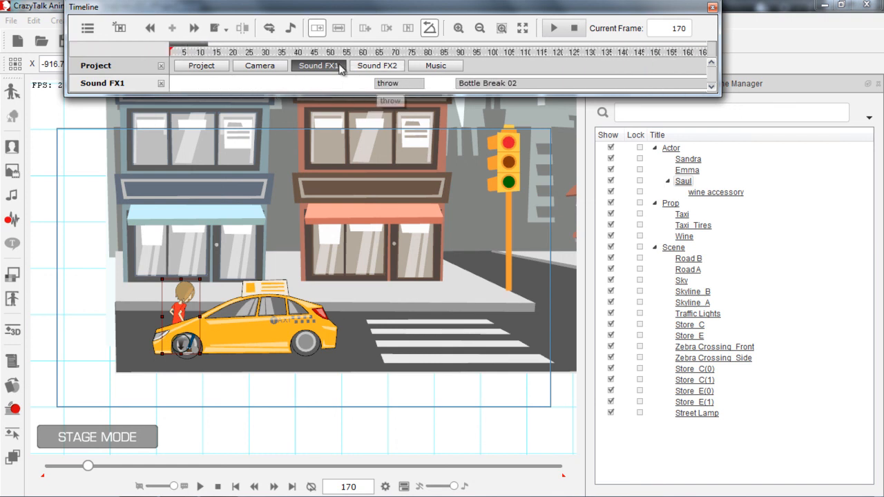
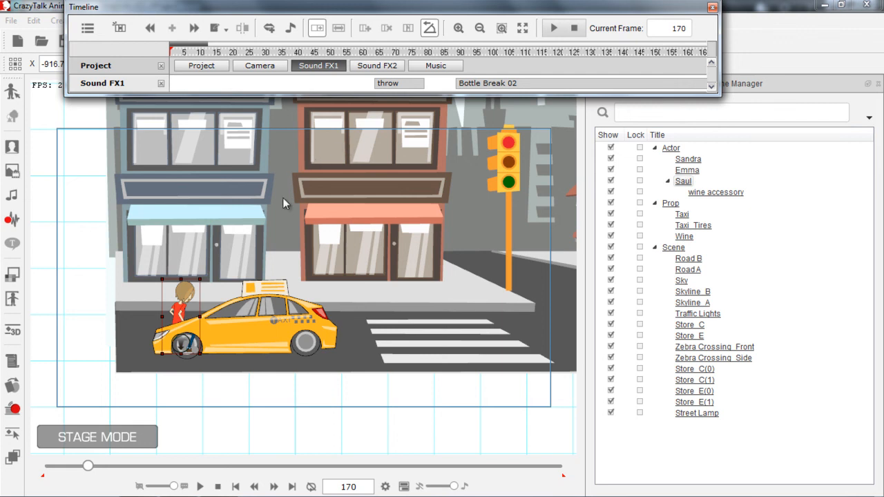
Return to frame 1 and show Saul's Collect Clip and 3D Motion tracks in the timeline.
click(218, 487)
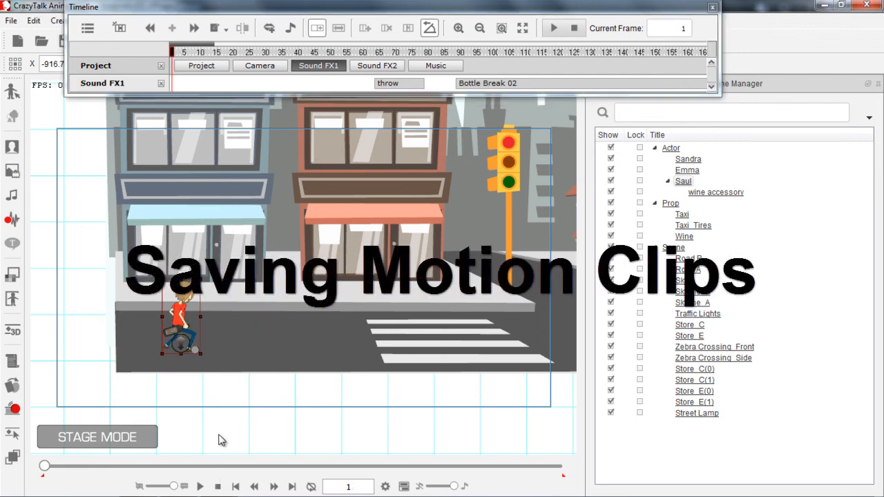
click(88, 29)
click(94, 45)
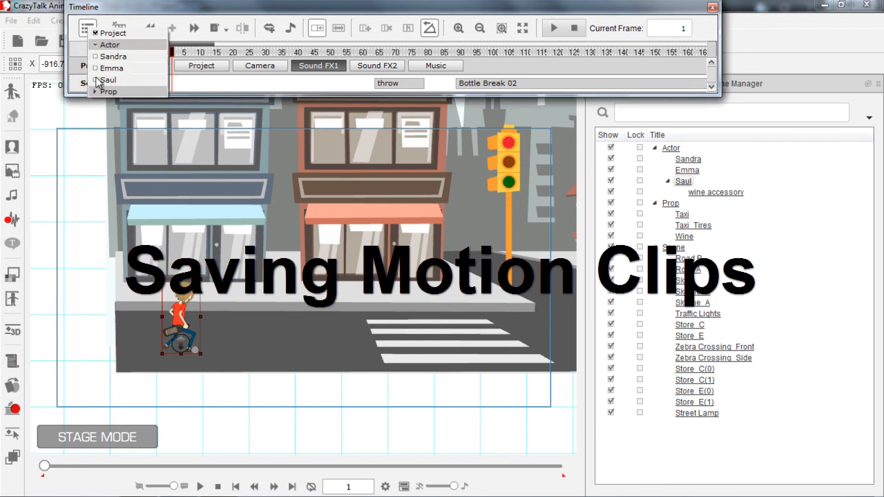
click(97, 80)
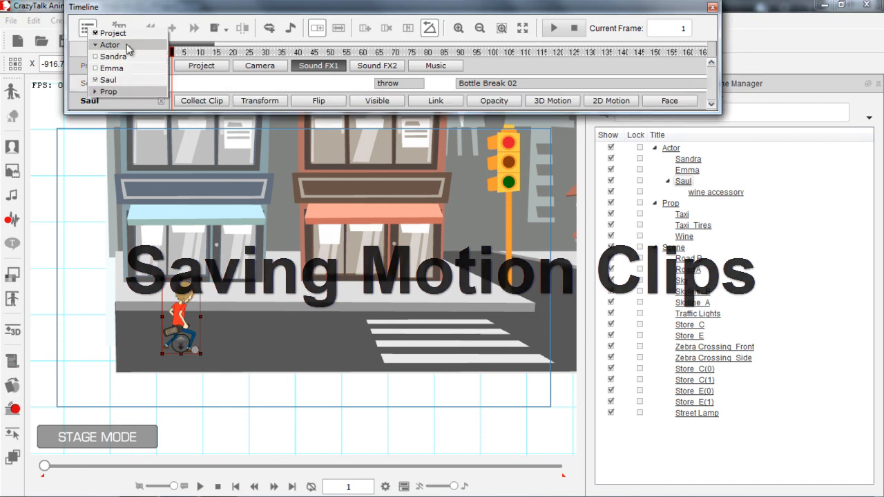
click(214, 102)
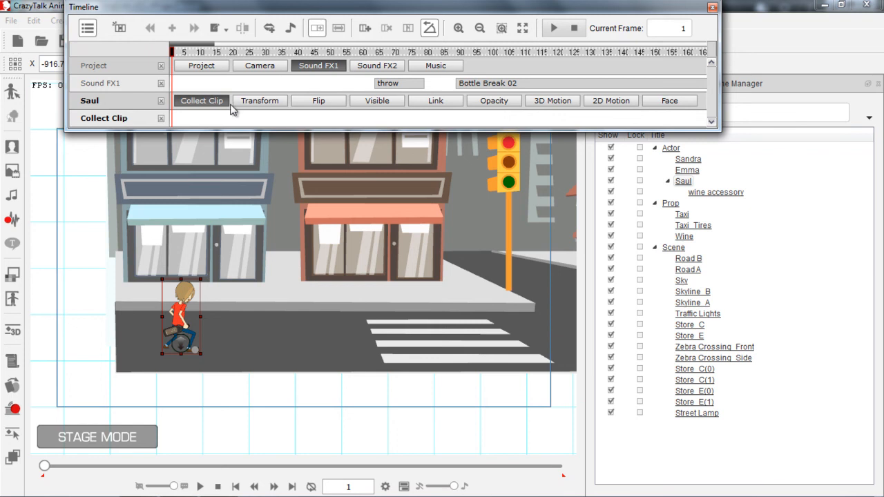
click(564, 104)
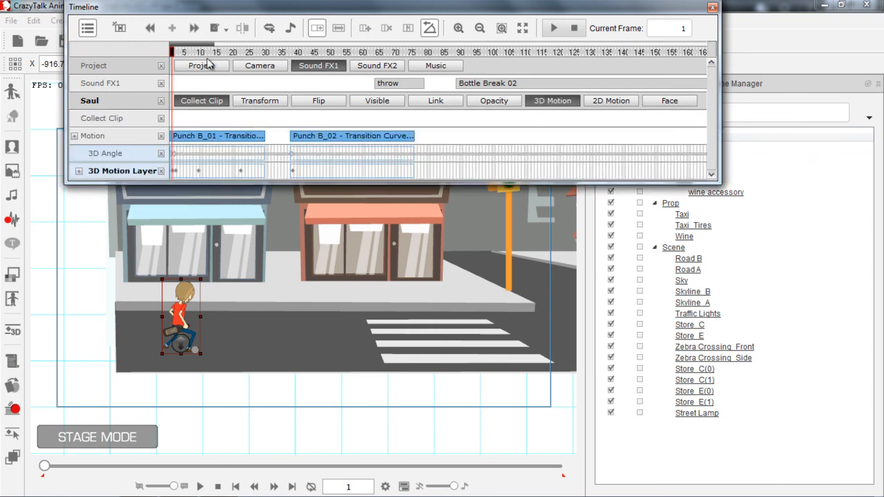
Collect a clip range spanning both of Saul's Punch B motions and export it as a 3D motion file named SaulThrow.
click(193, 117)
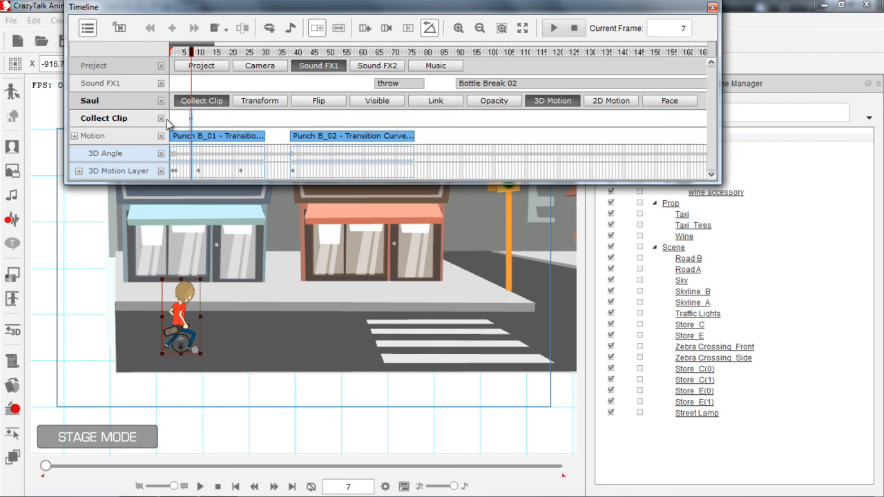
click(414, 120)
drag(286, 115, 166, 119)
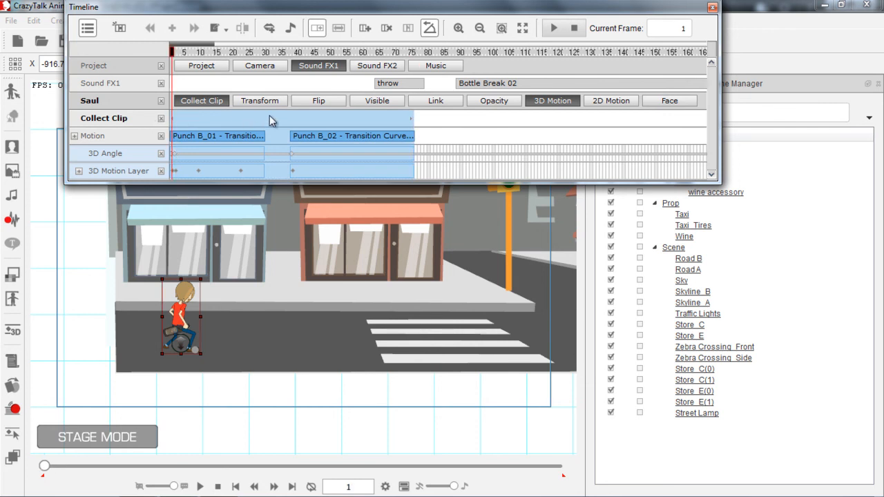
right_click(270, 118)
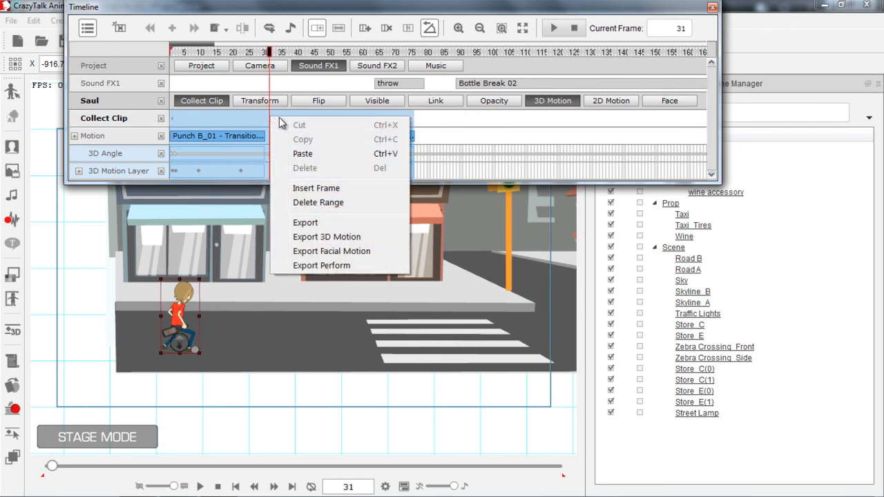
click(339, 239)
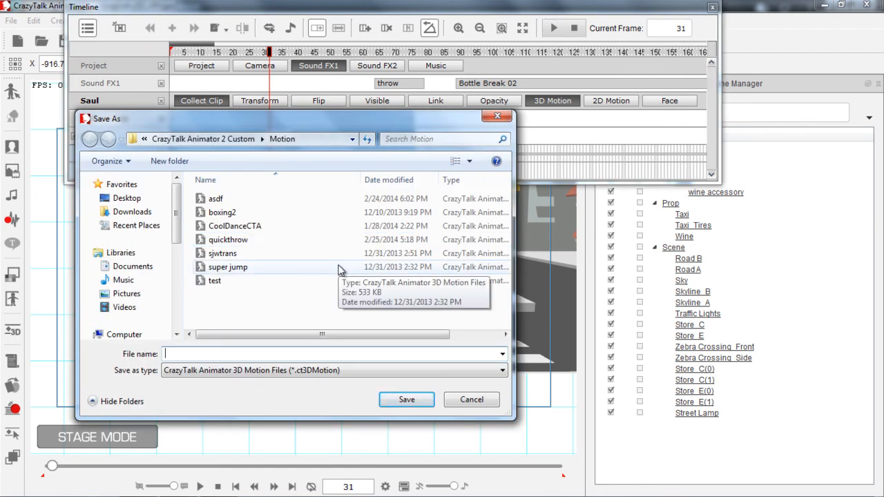
text(SaulThrow)
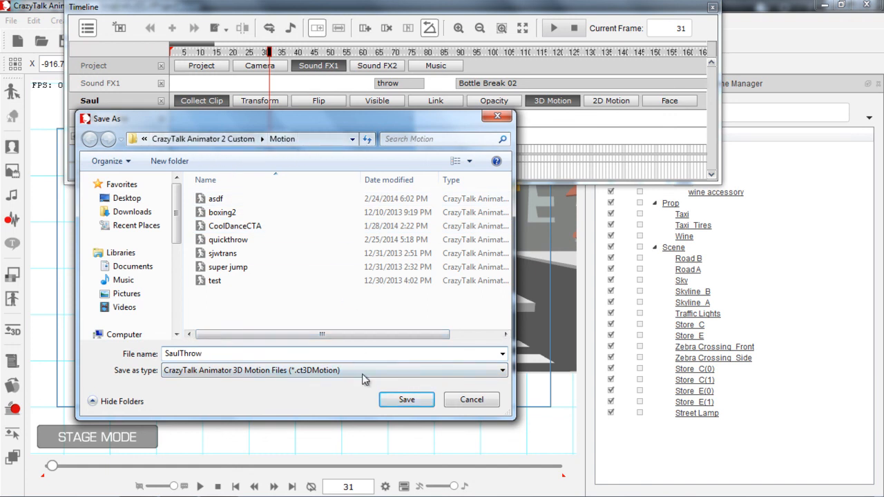
click(401, 401)
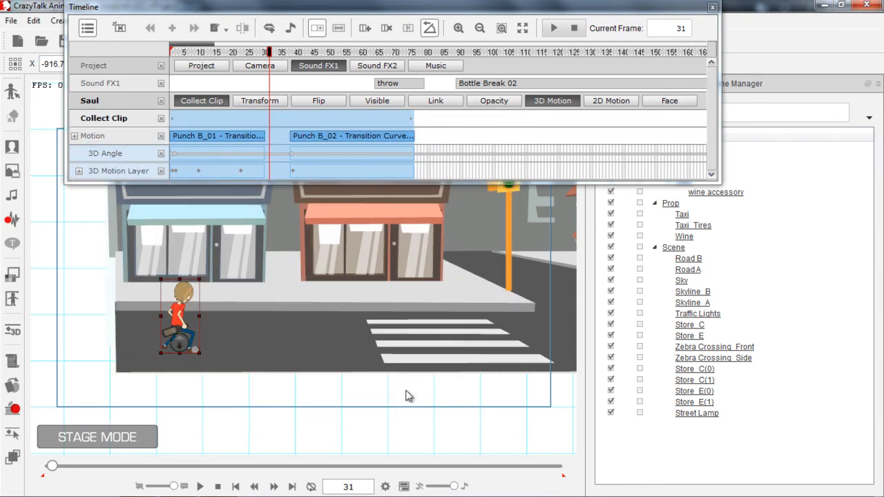
Go back to frame 1, close the timeline and add the Walter character template to the road just in front of Saul.
click(217, 487)
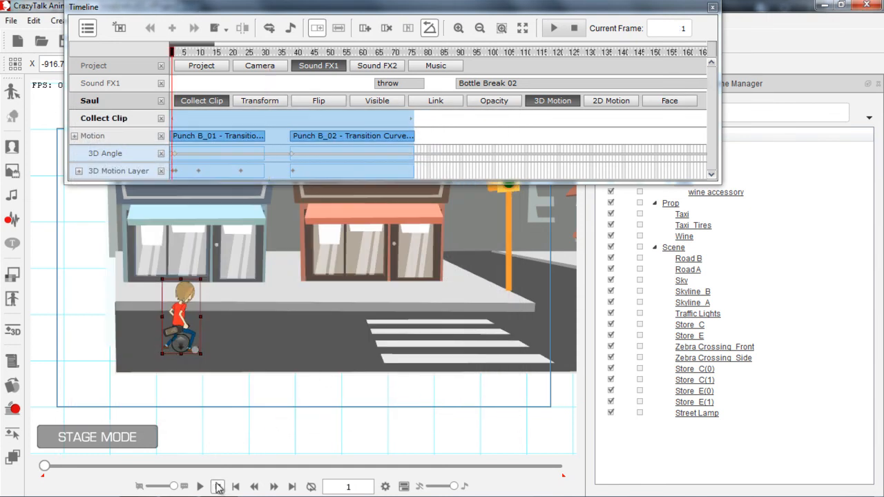
drag(421, 282, 420, 314)
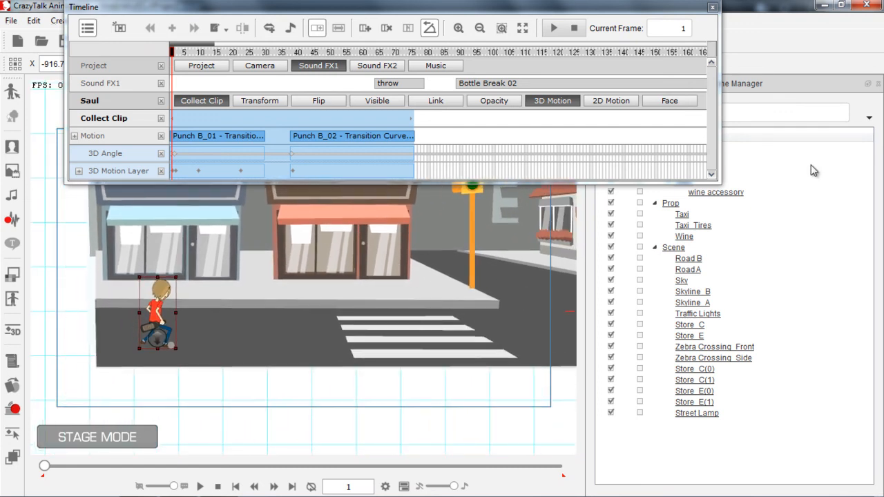
click(713, 7)
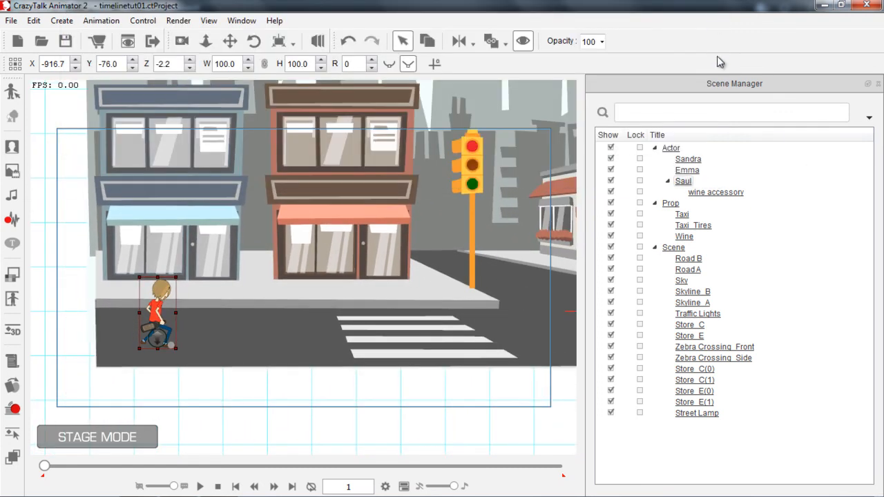
key(F4)
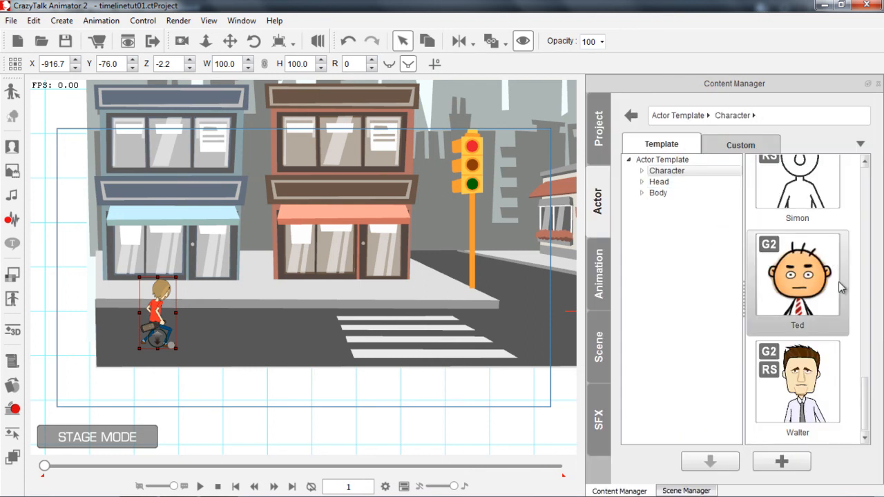
drag(805, 390, 195, 320)
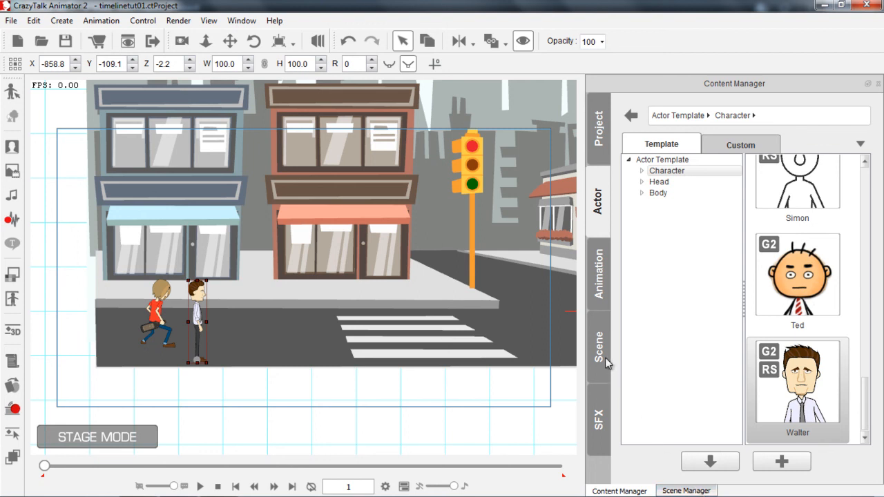
Apply the custom SaulThrow motion to Walter, watch it play and return to frame 1.
click(599, 285)
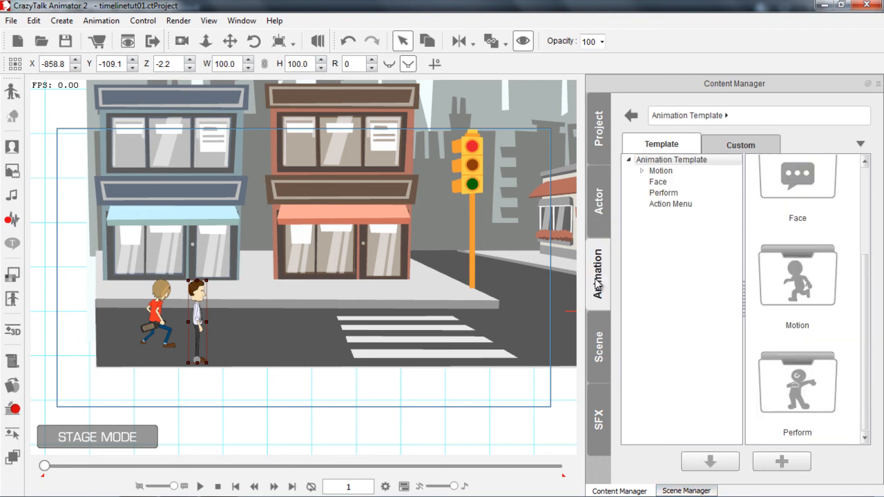
click(753, 143)
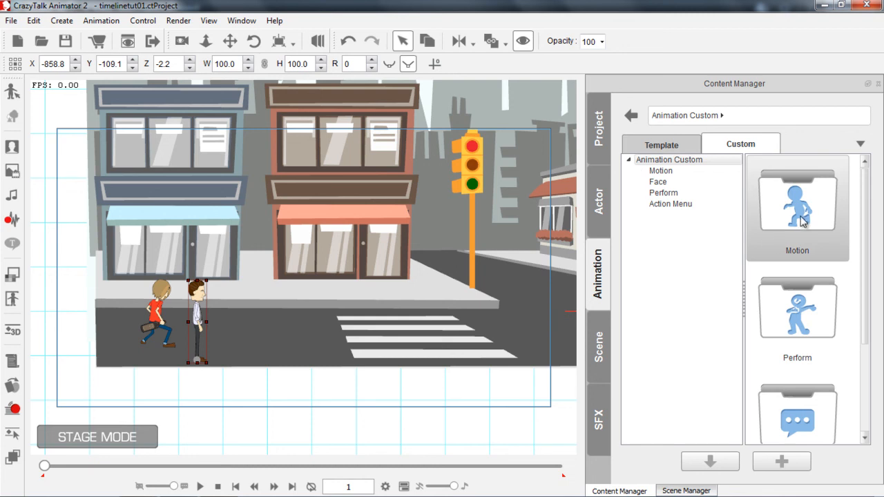
click(680, 176)
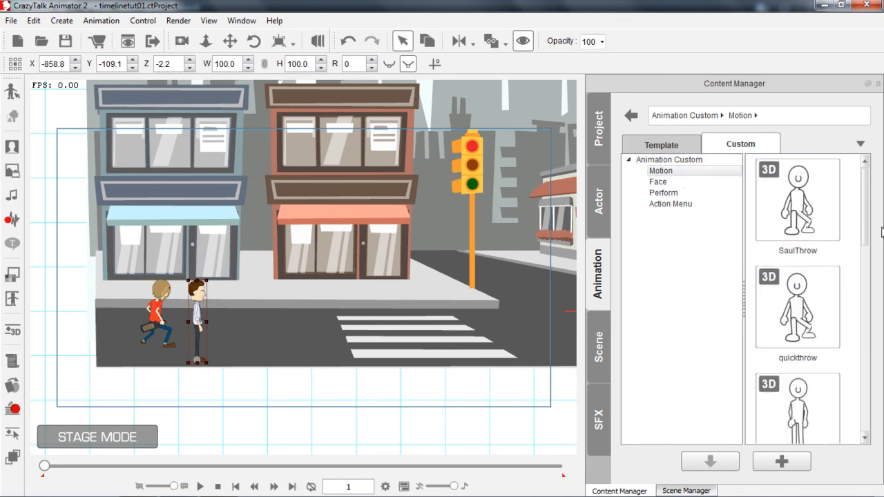
drag(820, 202, 197, 321)
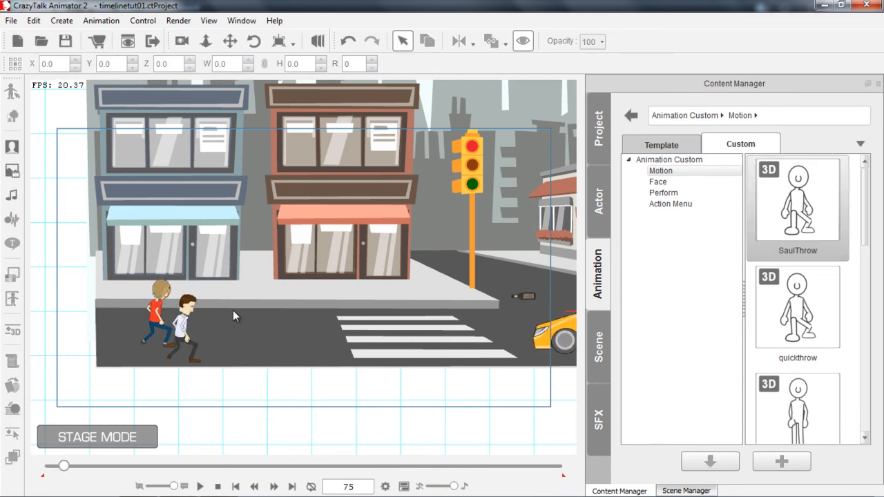
click(219, 487)
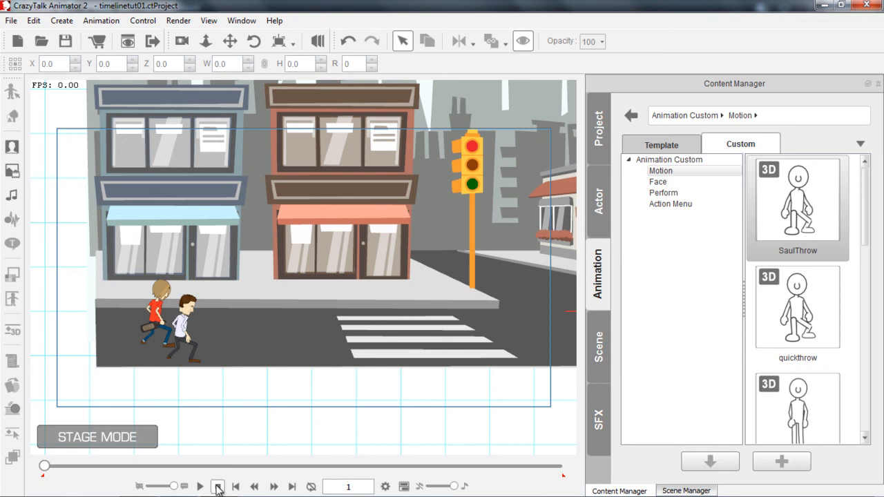
Delete the Walter character from the street scene.
drag(357, 299, 319, 332)
scroll(325, 346, up, 2)
drag(315, 231, 345, 215)
scroll(344, 215, up, 1)
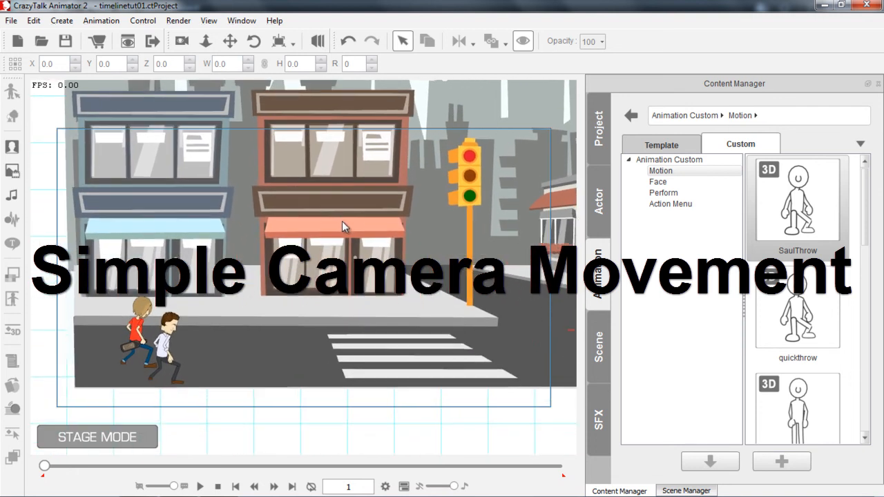
click(167, 345)
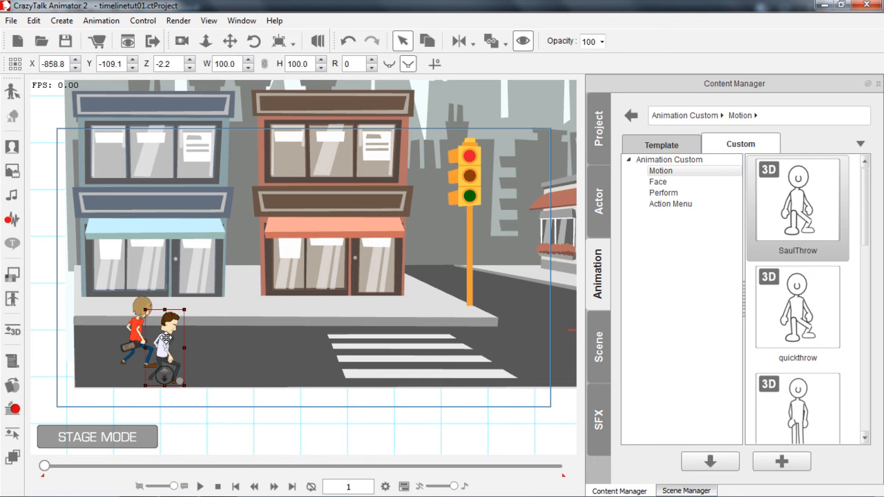
key(Delete)
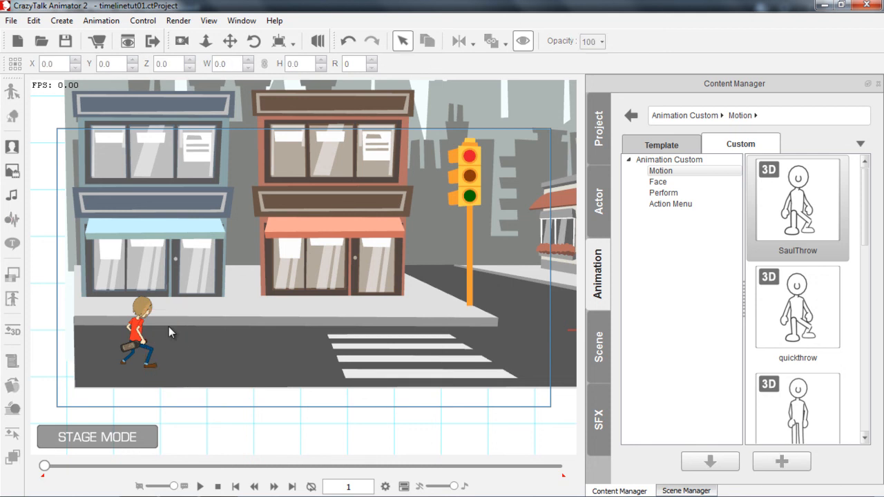
Select Saul, show the project's Camera track in the timeline and switch on camera recording mode at frame 1.
click(138, 329)
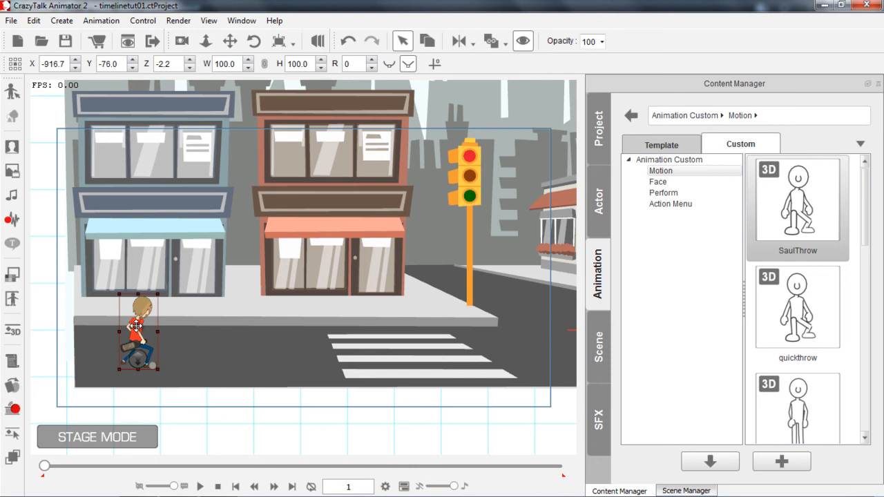
key(F3)
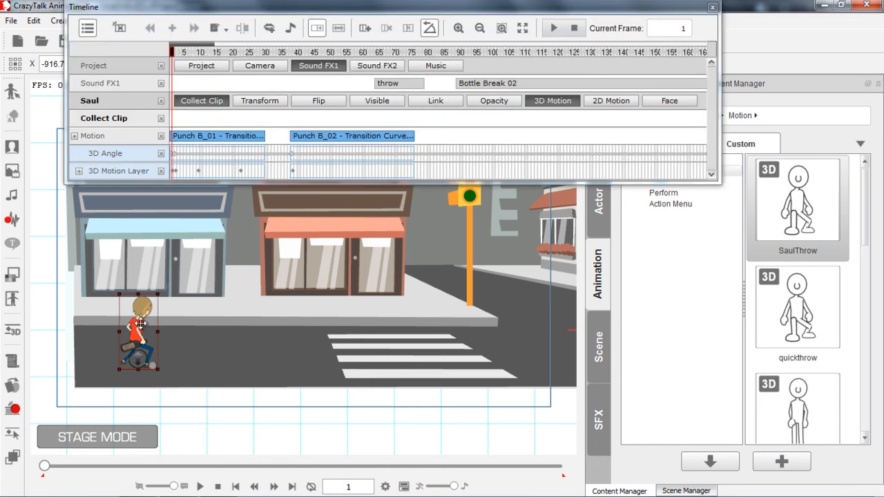
click(259, 67)
click(173, 83)
drag(263, 10, 287, 151)
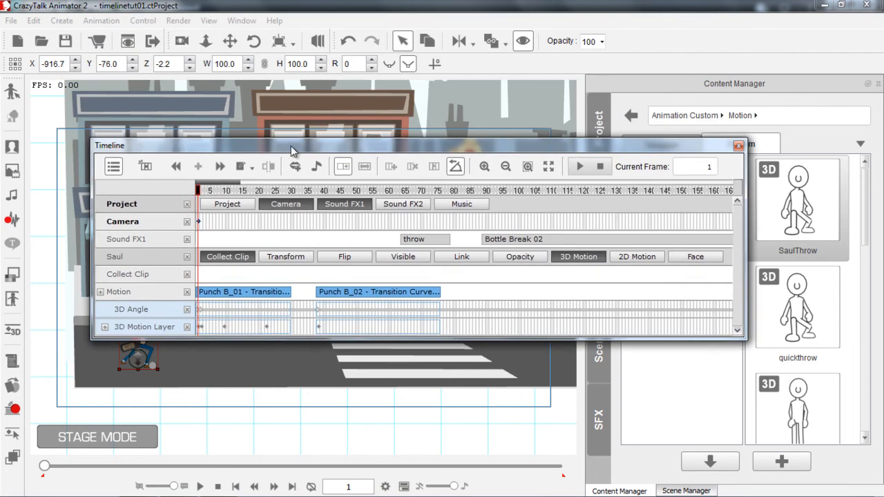
click(181, 42)
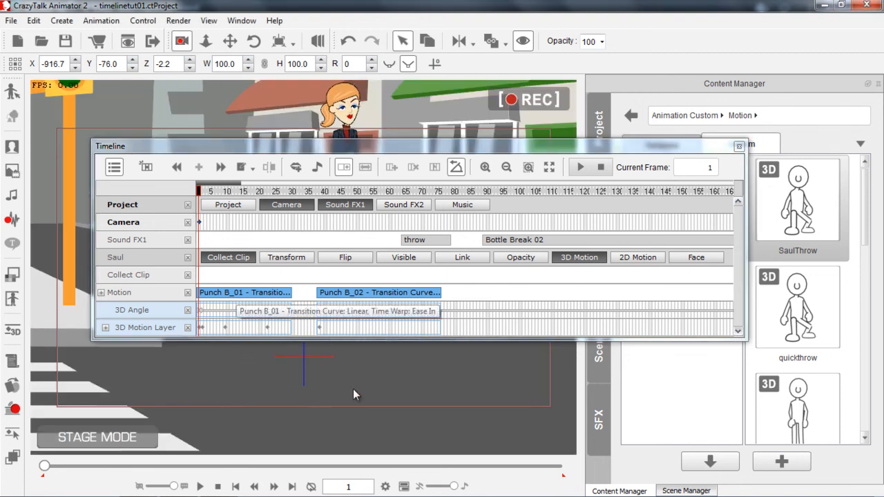
Close the timeline and frame the frame 1 camera shot on the taxi, Emma and Sandra at the street corner.
click(738, 148)
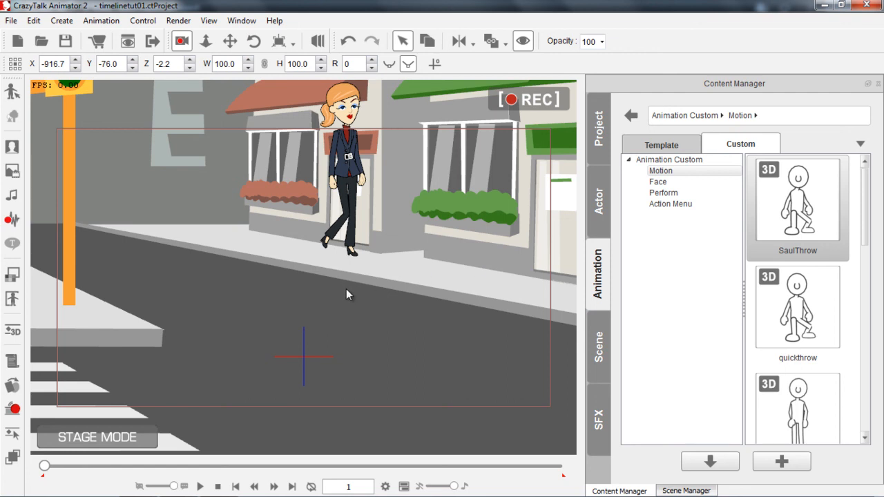
drag(335, 251, 426, 346)
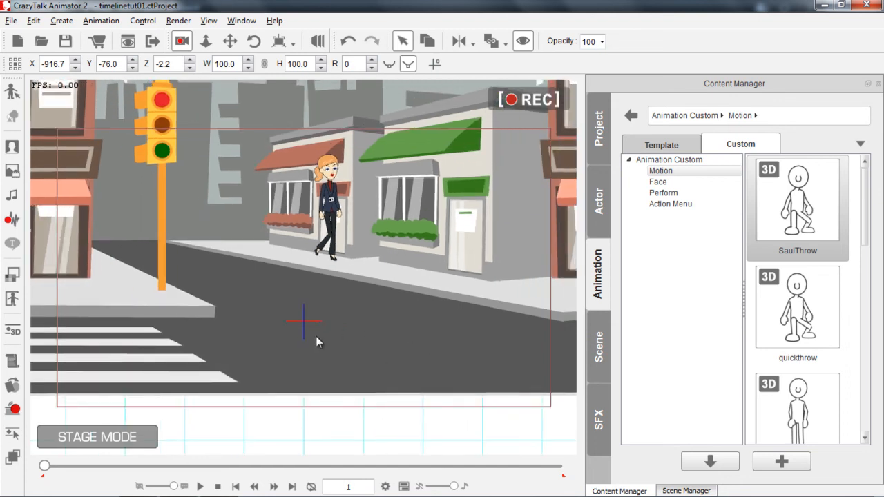
drag(317, 341, 357, 394)
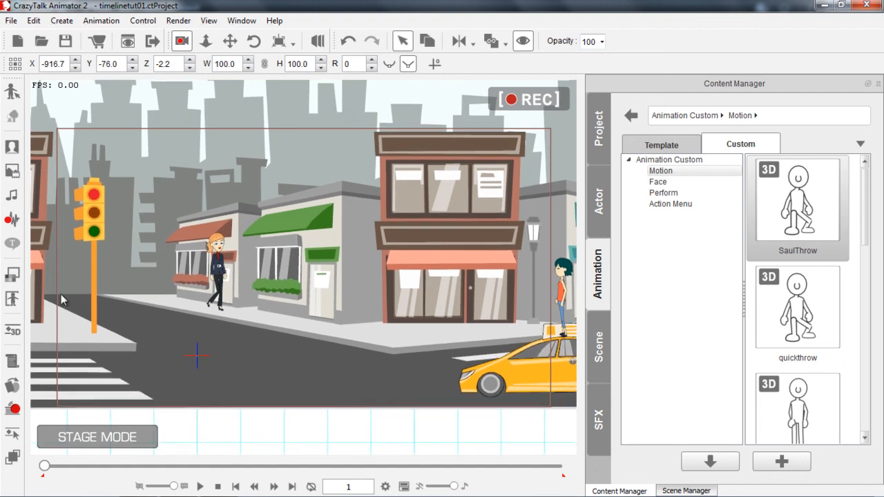
drag(385, 345, 233, 344)
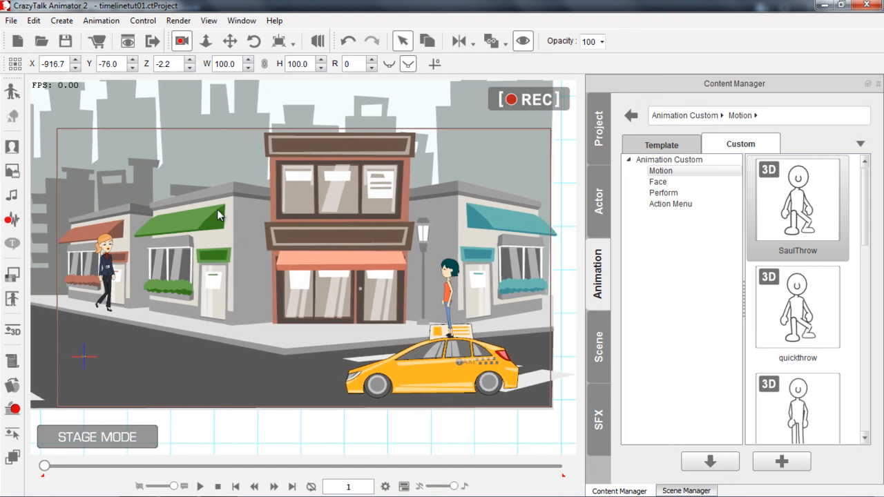
Reopen the timeline, pan the camera at frame 24 across to Saul and the crossing, and play the move from frame 1.
key(F3)
drag(277, 192, 388, 197)
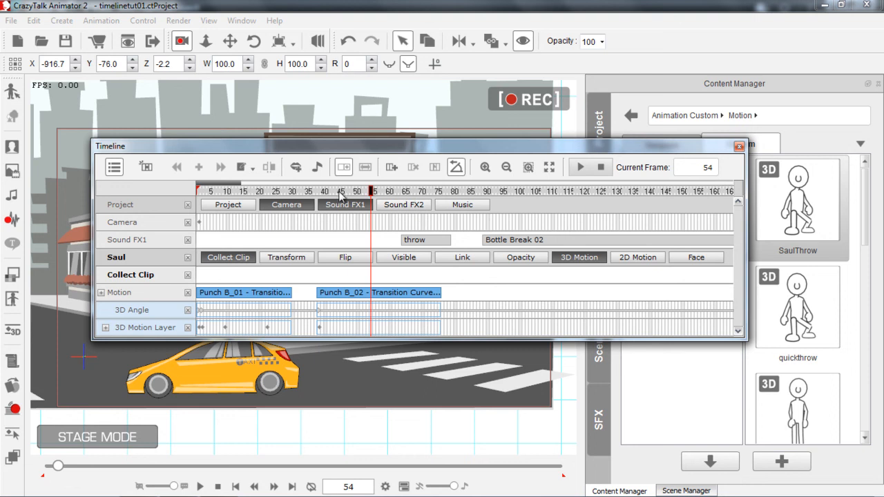
drag(340, 196, 274, 196)
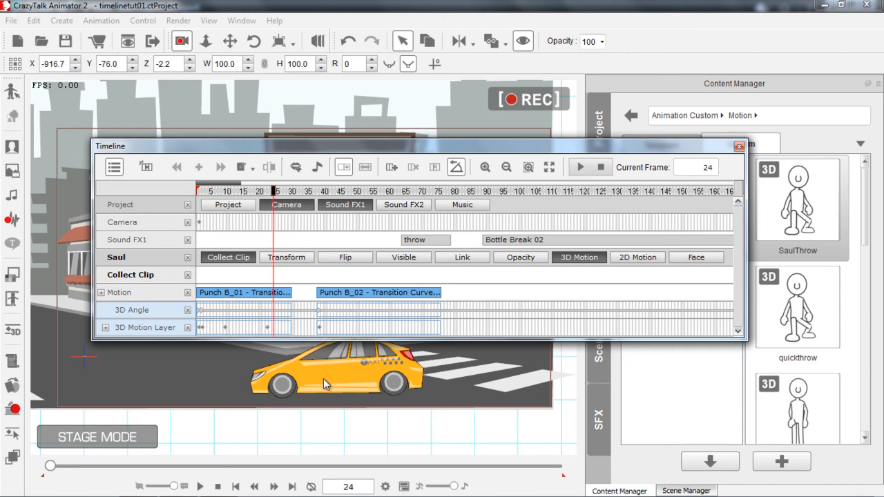
drag(252, 384, 471, 401)
drag(445, 358, 543, 383)
drag(329, 395, 377, 391)
drag(251, 402, 132, 227)
drag(205, 386, 221, 361)
drag(235, 191, 197, 191)
key(space)
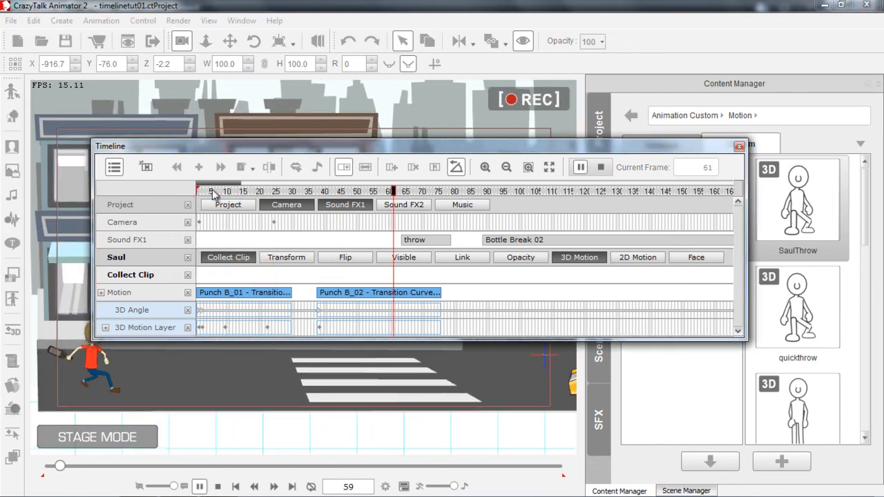
Stop playback and add a camera key at frame 63, just before the throw sound, to hold the shot on Saul.
key(space)
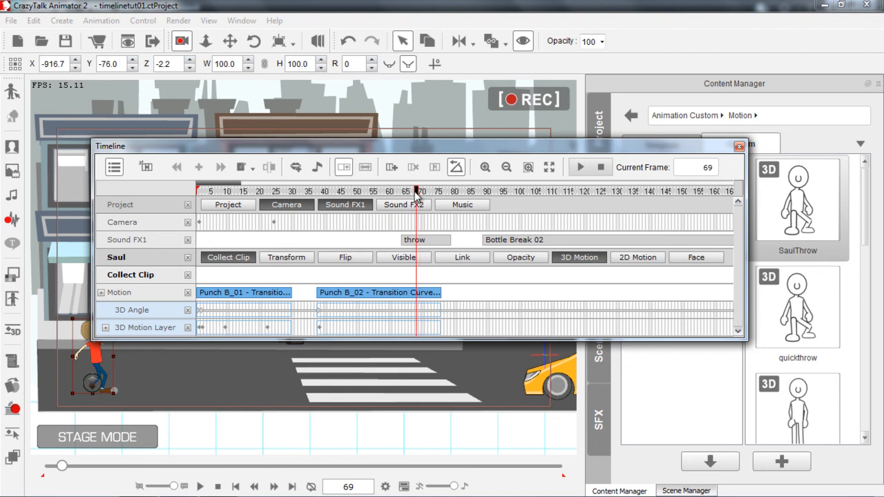
click(417, 196)
drag(413, 226, 397, 227)
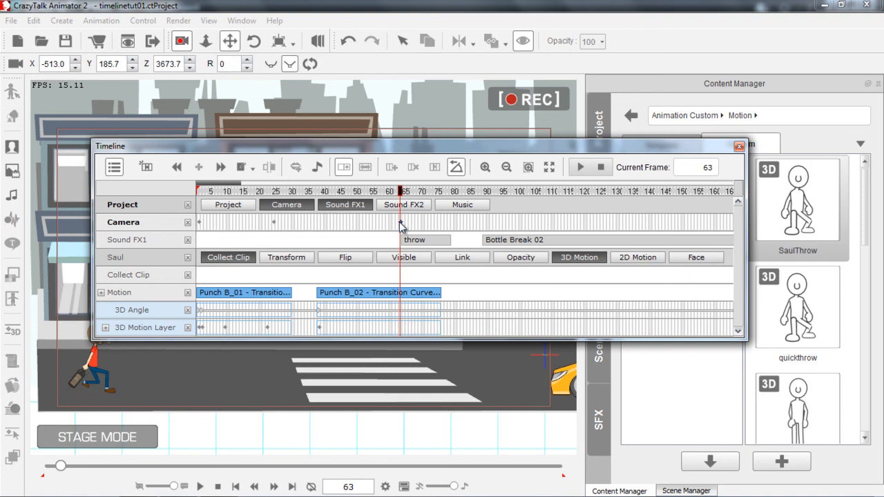
At frame 80, pan and zoom the camera in on the taxi and shopfronts, to about X 89, Y 180, Z 2240.
click(454, 190)
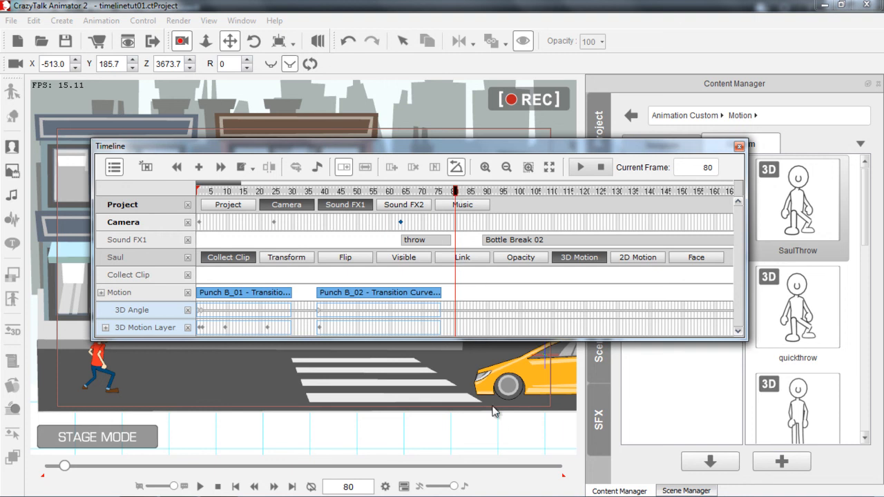
drag(506, 392, 434, 177)
drag(460, 391, 131, 380)
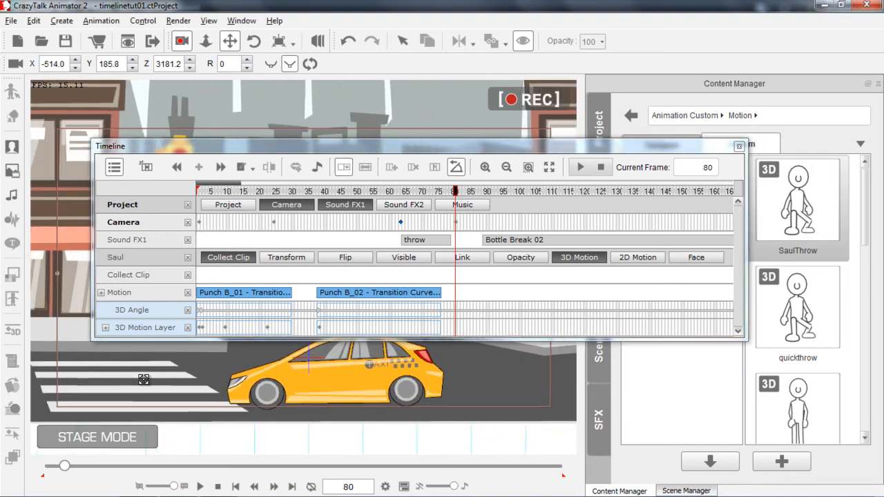
drag(410, 392, 274, 97)
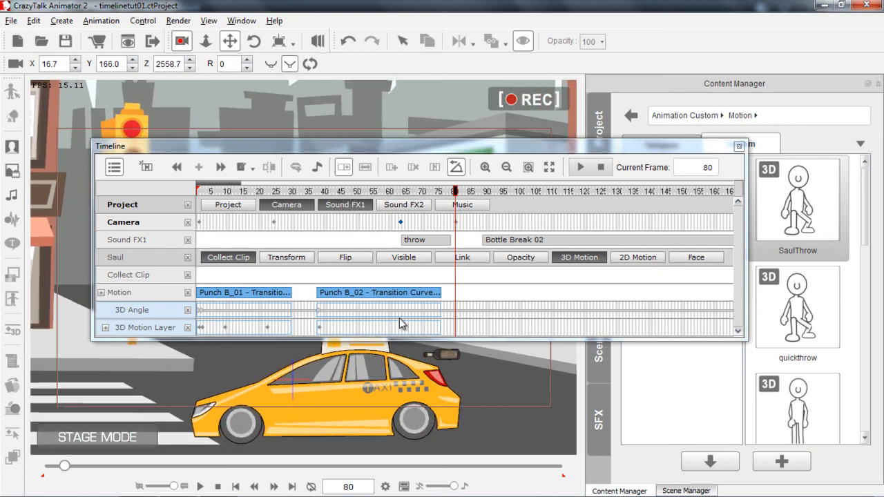
drag(452, 380, 406, 350)
drag(459, 416, 341, 173)
drag(426, 350, 444, 440)
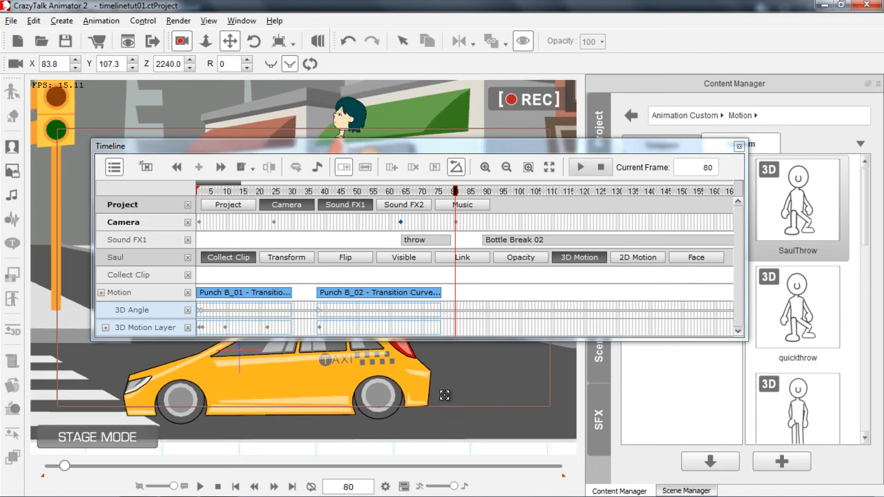
drag(445, 395, 438, 409)
drag(448, 143, 452, 163)
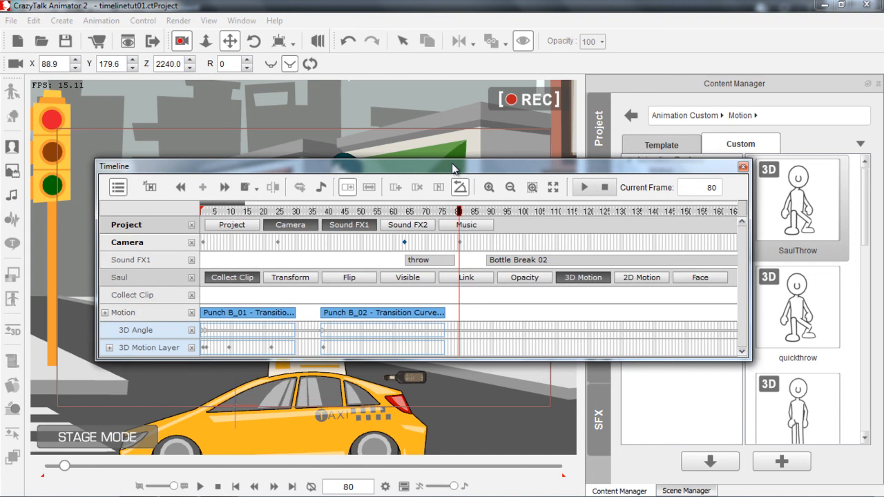
Return to frame 1, close the timeline and play the scene to review the camera movement.
drag(433, 211, 202, 211)
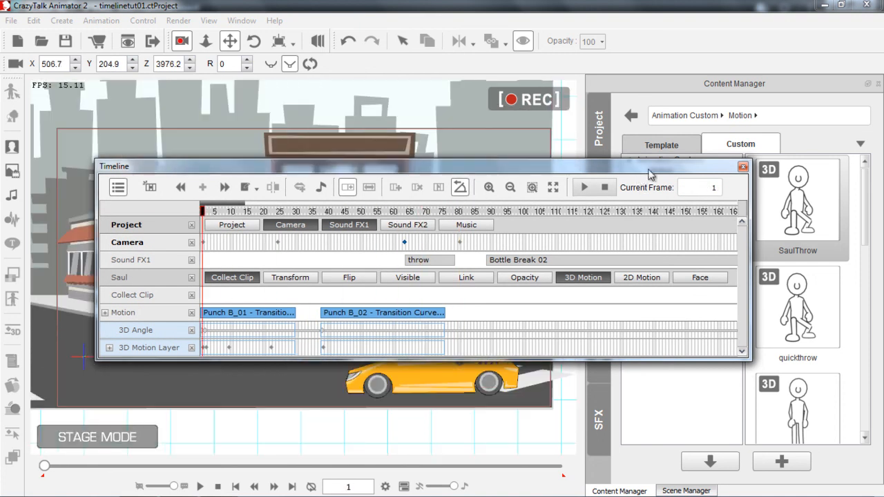
click(743, 166)
click(201, 487)
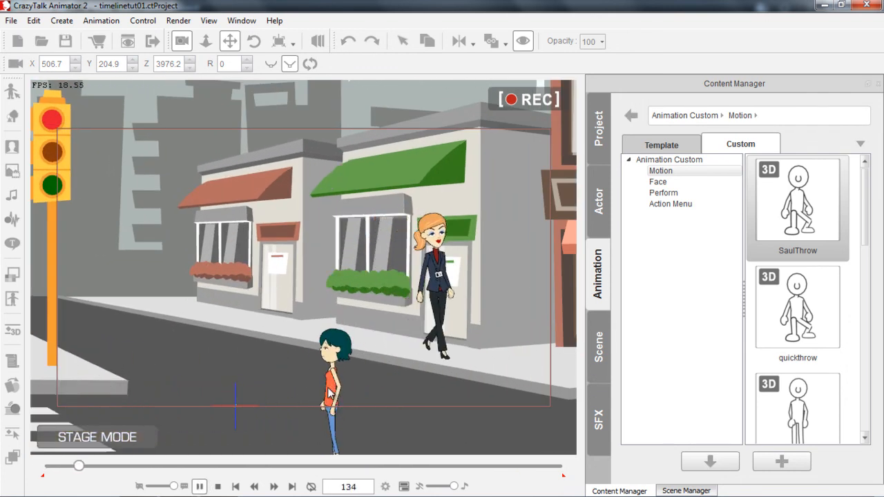
key(space)
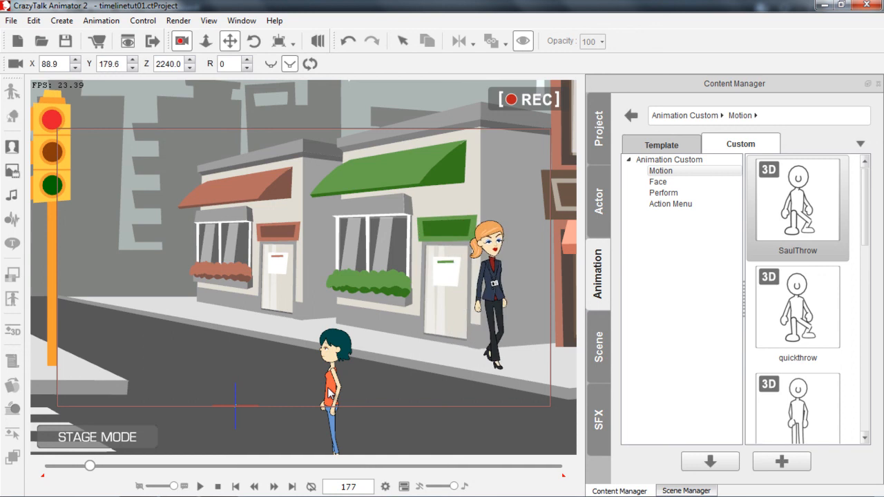